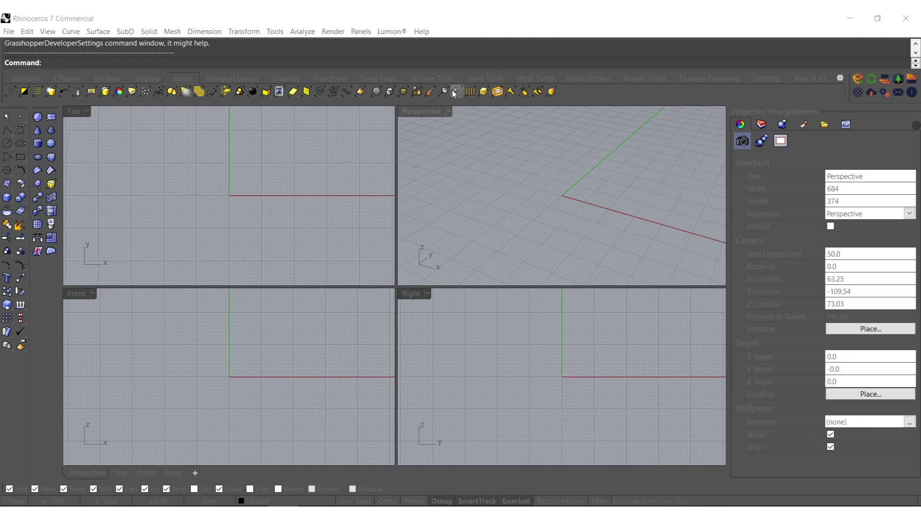
- Maximize the Perspective viewport and launch Grasshopper
{"action": "double_click", "coordinate": [415, 110]}
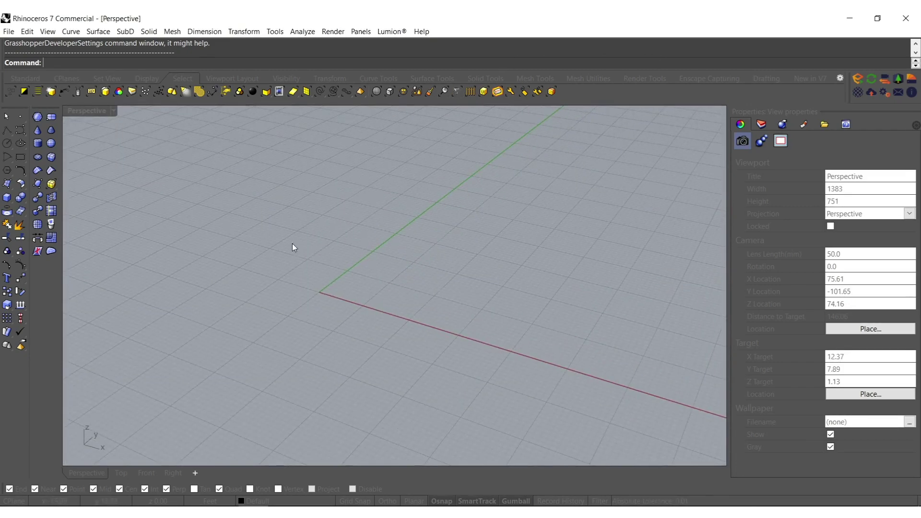
{"action": "type", "text": "Grasshopper"}
{"action": "key", "text": "Return"}
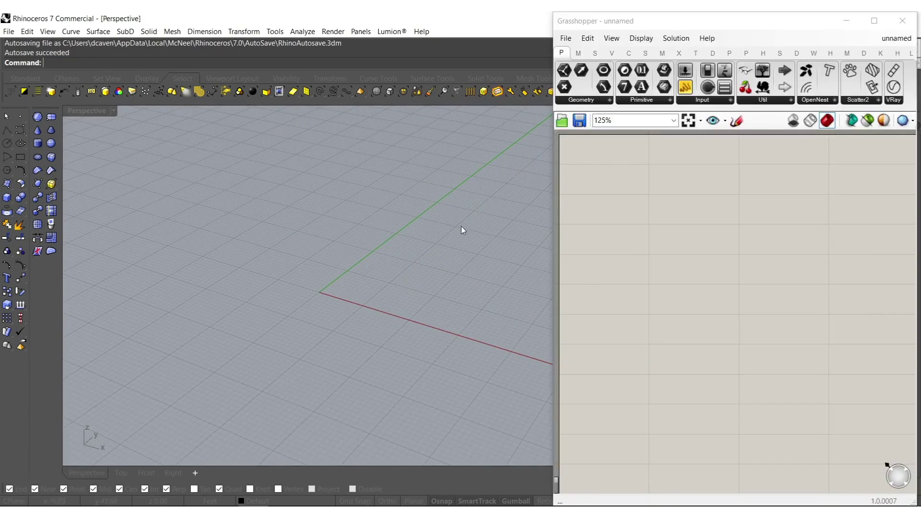
- Add a Plane Surface component to the Grasshopper canvas
{"action": "double_click", "coordinate": [636, 233]}
{"action": "type", "text": "plane"}
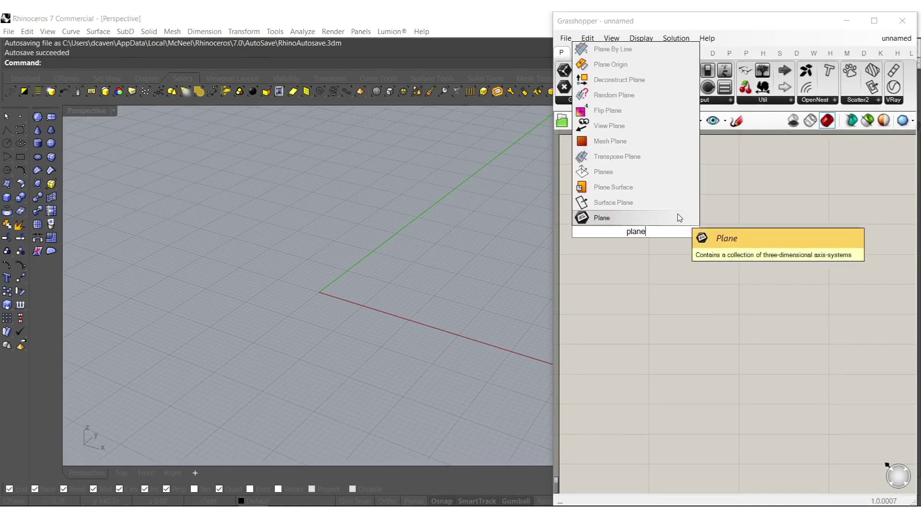
{"action": "left_click", "coordinate": [605, 190]}
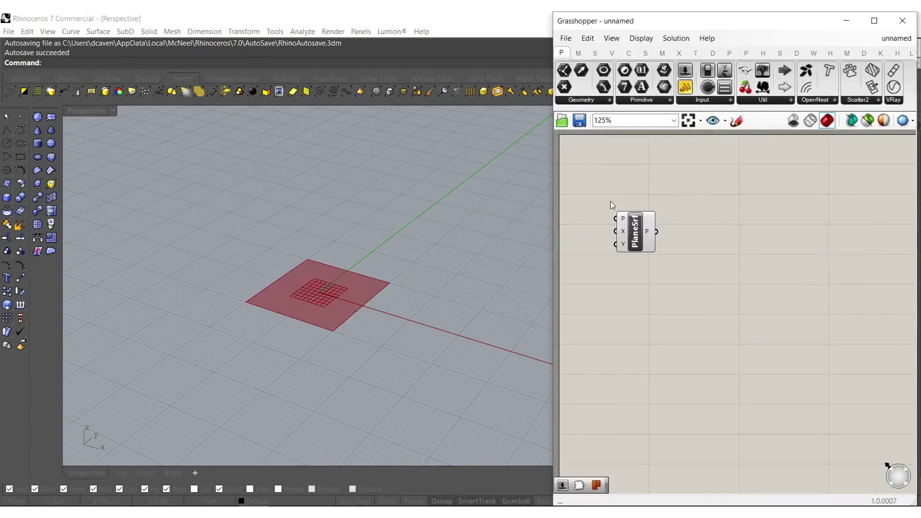
- Add a Populate Geometry component and feed the plane surface into its geometry input
{"action": "double_click", "coordinate": [708, 276]}
{"action": "type", "text": "pop"}
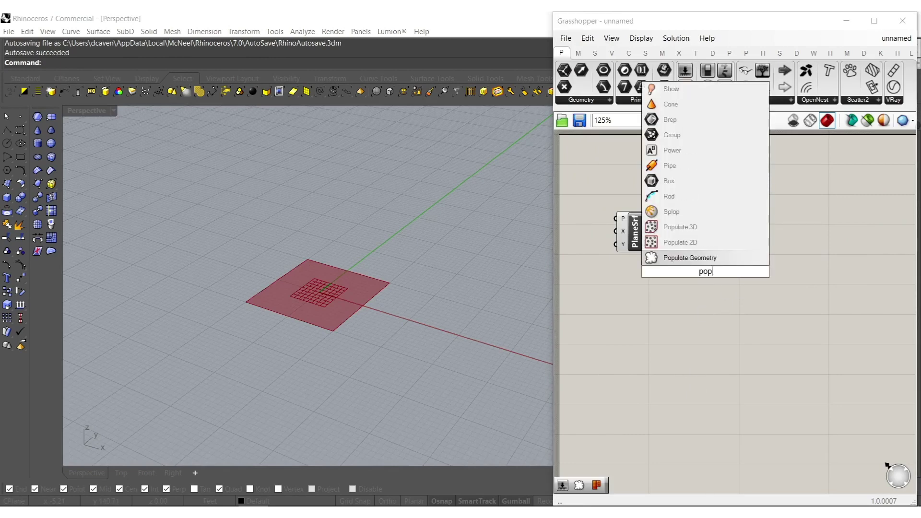
{"action": "left_click", "coordinate": [713, 259]}
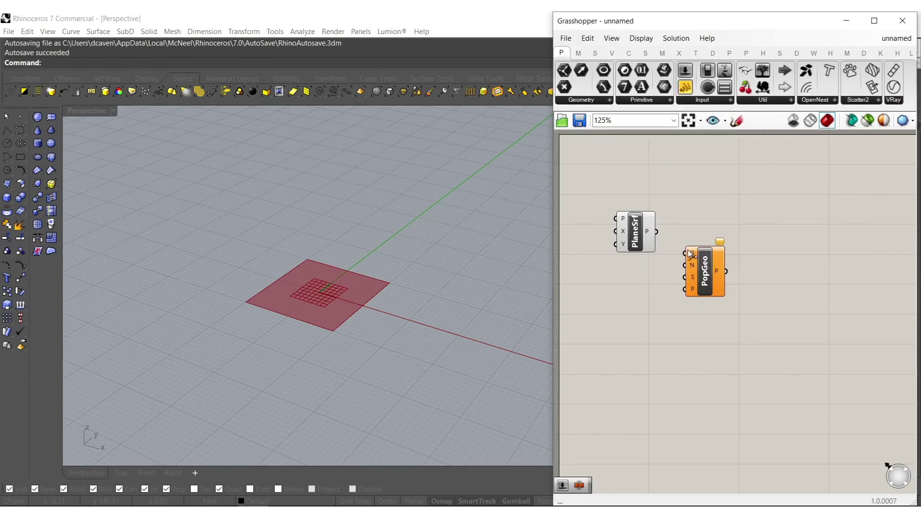
{"action": "left_click_drag", "start_coordinate": [654, 230], "coordinate": [656, 231]}
- Create a number slider of 15 and connect it to Populate Geometry's count input
{"action": "double_click", "coordinate": [629, 277]}
{"action": "type", "text": "15"}
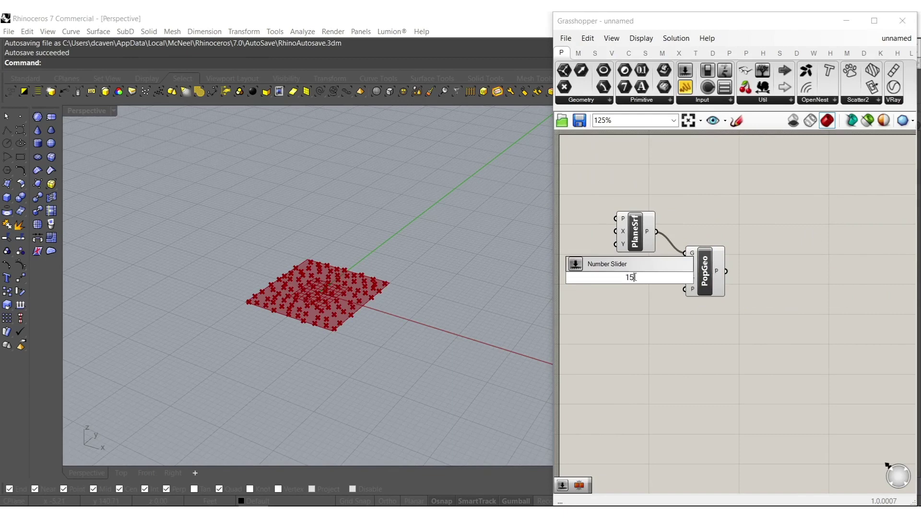
{"action": "key", "text": "Return"}
{"action": "scroll", "coordinate": [683, 285], "scroll_direction": "up", "scroll_amount": 4}
{"action": "left_click_drag", "start_coordinate": [684, 247], "coordinate": [617, 256]}
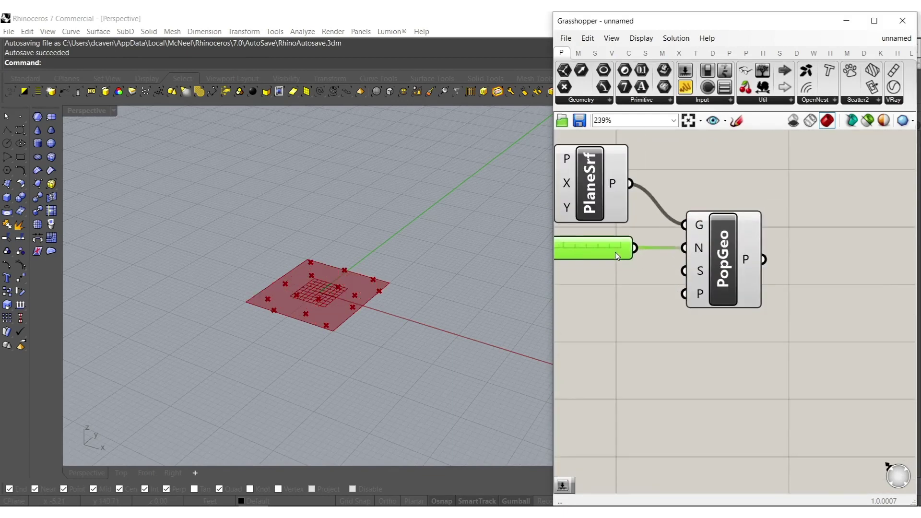
- Graft the points output of the Populate Geometry component
{"action": "right_click_drag", "start_coordinate": [731, 270], "coordinate": [677, 271]}
{"action": "right_click", "coordinate": [697, 263]}
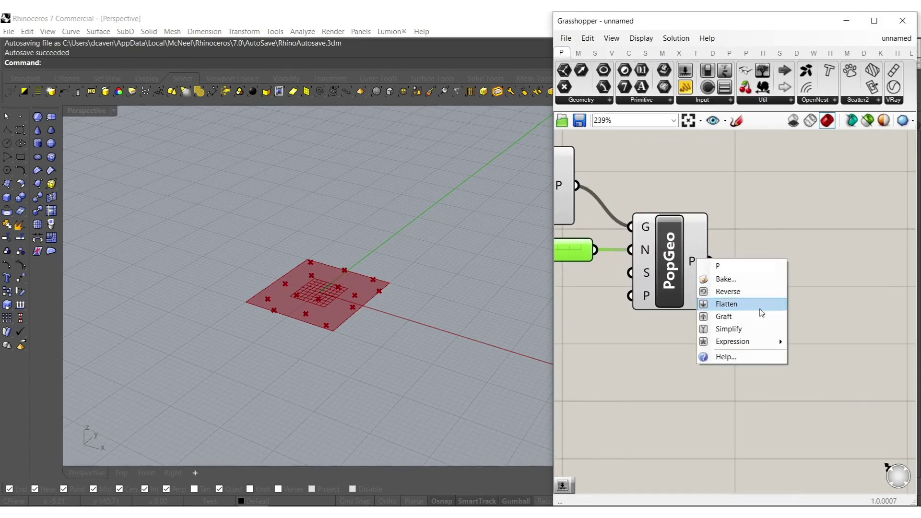
{"action": "left_click", "coordinate": [760, 316]}
- Add a Move component beside Populate Geometry and feed the grafted points into its geometry input
{"action": "double_click", "coordinate": [833, 256]}
{"action": "type", "text": "move"}
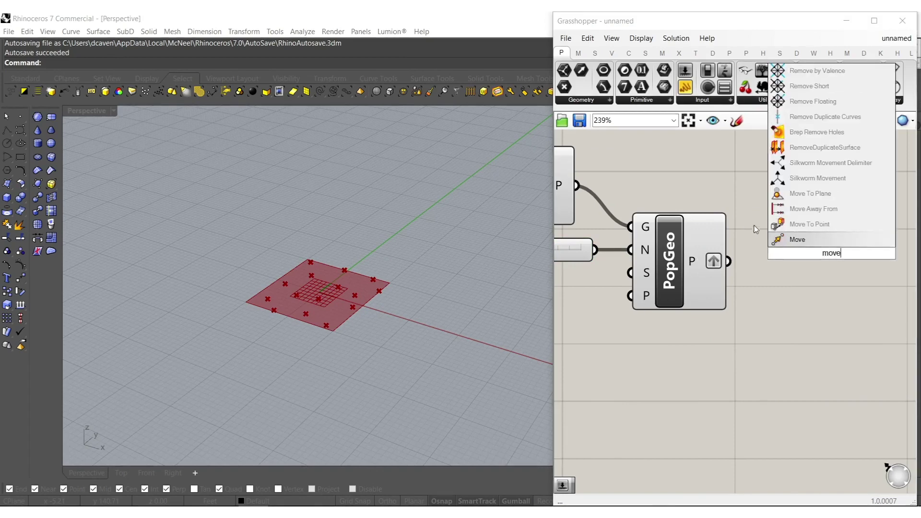
{"action": "left_click", "coordinate": [821, 241]}
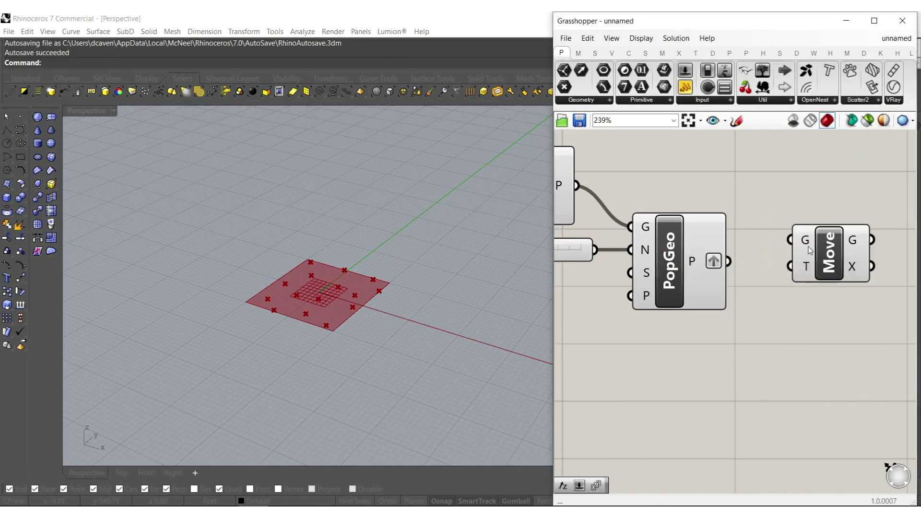
{"action": "left_click_drag", "start_coordinate": [723, 258], "coordinate": [725, 260]}
{"action": "left_click_drag", "start_coordinate": [816, 258], "coordinate": [847, 280]}
{"action": "left_click", "coordinate": [768, 339]}
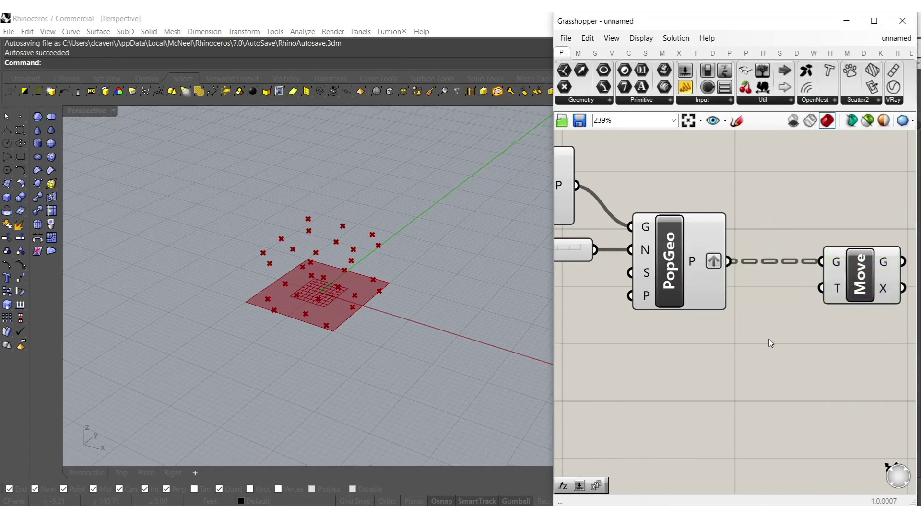
- Add a Series component and connect its output to Move's translation input
{"action": "right_click", "coordinate": [770, 339]}
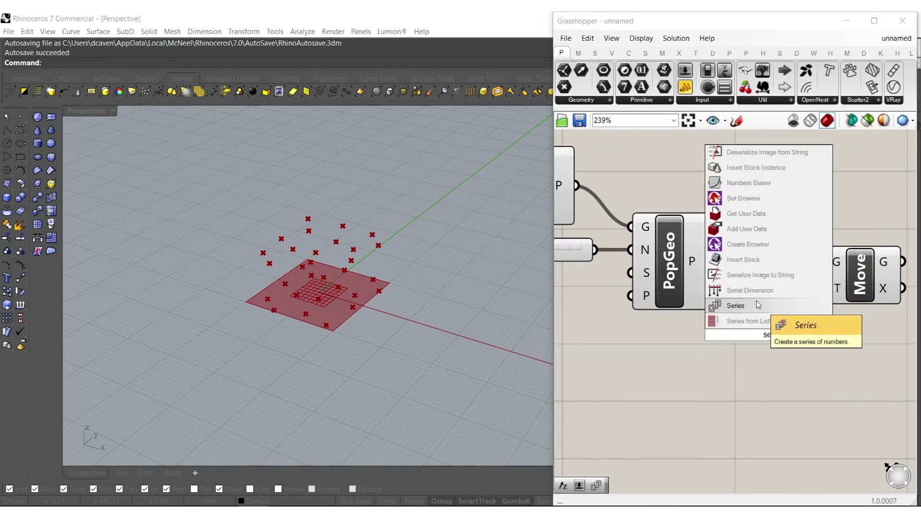
{"action": "left_click", "coordinate": [762, 326]}
{"action": "left_click_drag", "start_coordinate": [806, 336], "coordinate": [821, 288]}
- Drive the series' count with a number slider of 7 and its step with a slider of 5
{"action": "right_click_drag", "start_coordinate": [621, 390], "coordinate": [703, 354]}
{"action": "double_click", "coordinate": [702, 350]}
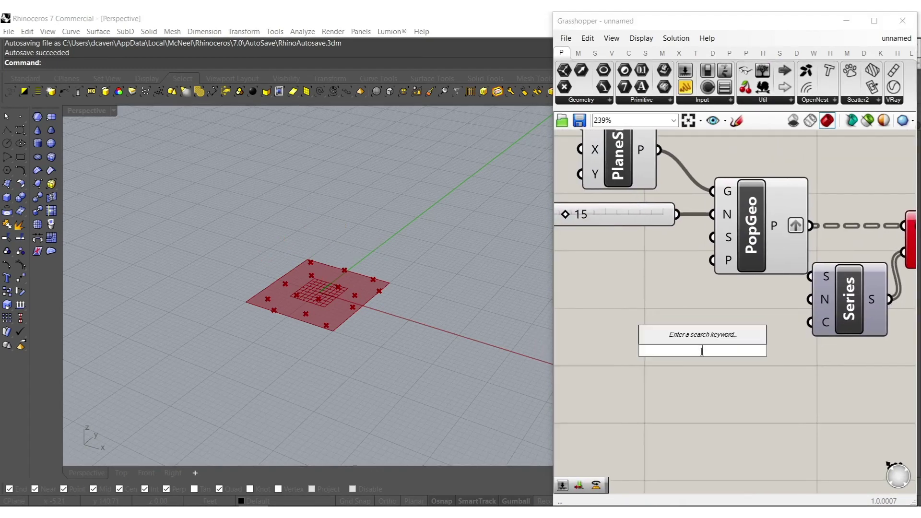
{"action": "type", "text": "7"}
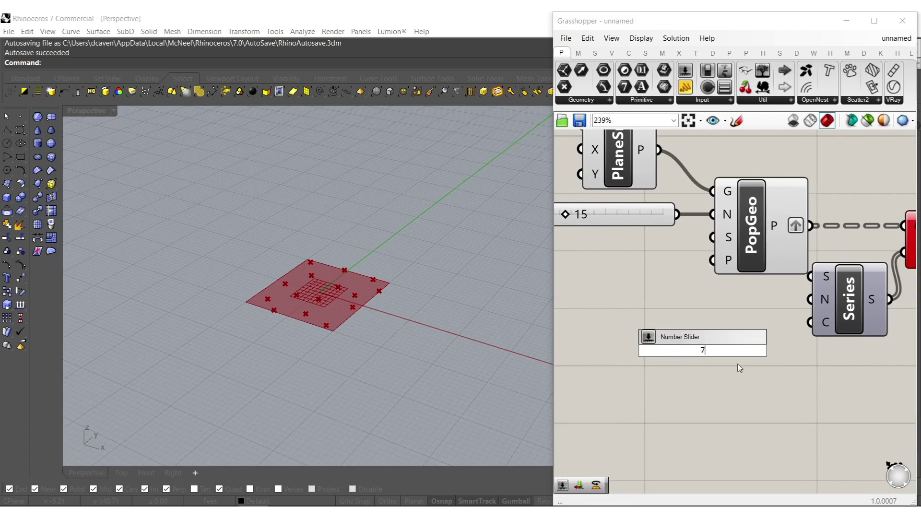
{"action": "key", "text": "Return"}
{"action": "double_click", "coordinate": [670, 315]}
{"action": "type", "text": "5"}
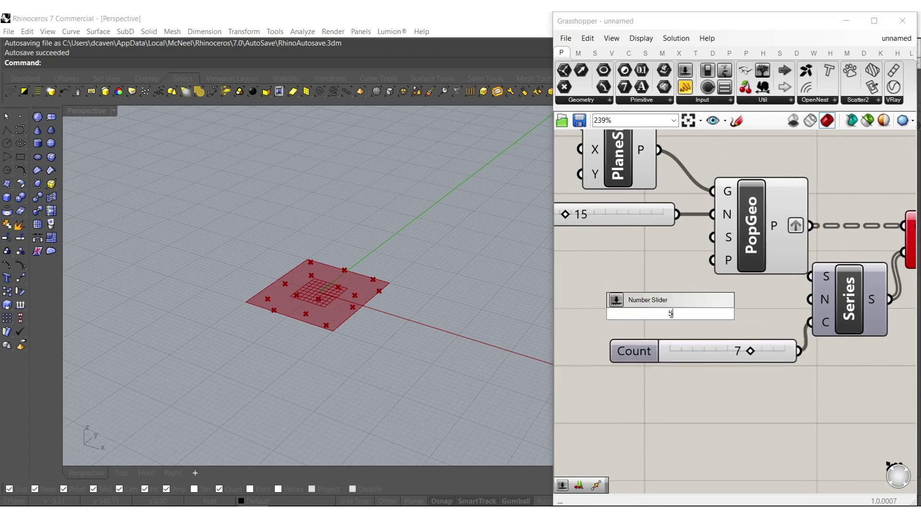
{"action": "key", "text": "Return"}
{"action": "left_click_drag", "start_coordinate": [766, 316], "coordinate": [811, 299]}
- Insert a Unit Z component between the series and Move's translation input
{"action": "right_click_drag", "start_coordinate": [912, 321], "coordinate": [791, 340]}
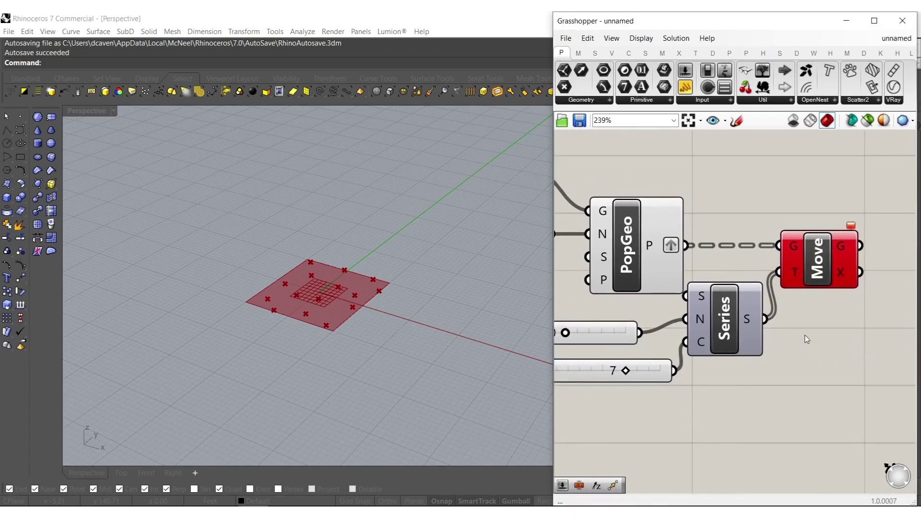
{"action": "double_click", "coordinate": [799, 330]}
{"action": "type", "text": "z"}
{"action": "key", "text": "Return"}
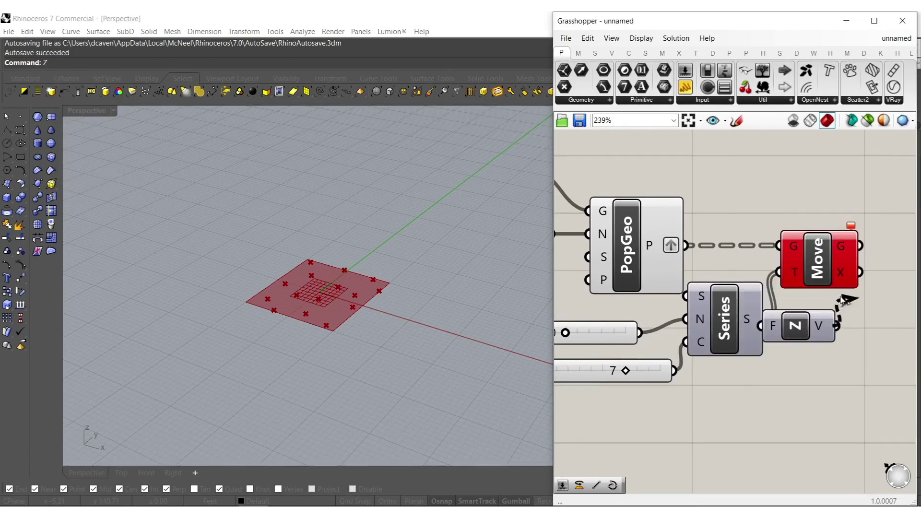
{"action": "left_click_drag", "start_coordinate": [846, 316], "coordinate": [779, 272]}
{"action": "mouse_move", "coordinate": [815, 324]}
{"action": "left_mouse_down"}
{"action": "mouse_move", "coordinate": [832, 318]}
{"action": "mouse_move", "coordinate": [825, 317]}
{"action": "left_mouse_up"}
- Raise the step slider of the Move series to 10.000
{"action": "right_click_drag", "start_coordinate": [407, 335], "coordinate": [382, 266]}
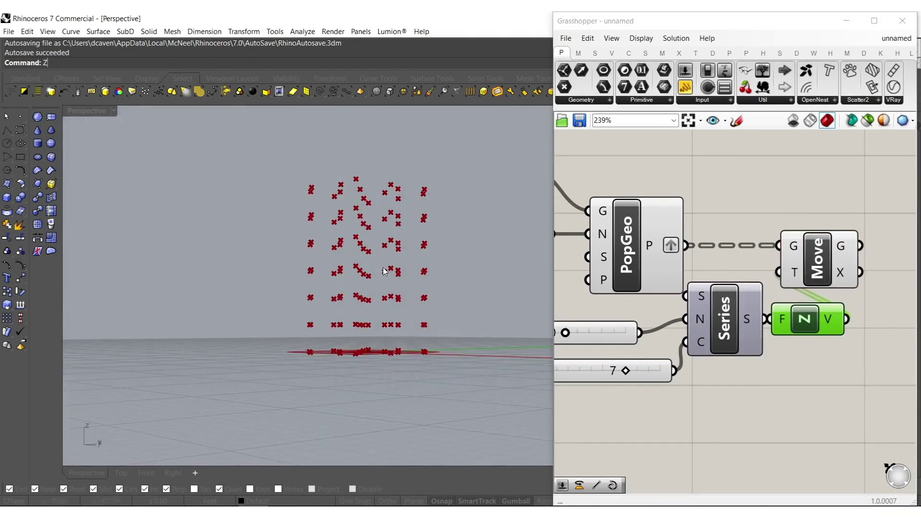
{"action": "scroll", "coordinate": [692, 312], "scroll_direction": "up", "scroll_amount": 3}
{"action": "left_click_drag", "start_coordinate": [692, 311], "coordinate": [861, 300]}
- Add a Rotate component fed by the moved points and set its angle input to degrees
{"action": "scroll", "coordinate": [749, 342], "scroll_direction": "down", "scroll_amount": 6}
{"action": "right_click_drag", "start_coordinate": [906, 331], "coordinate": [774, 351]}
{"action": "scroll", "coordinate": [776, 349], "scroll_direction": "up", "scroll_amount": 2}
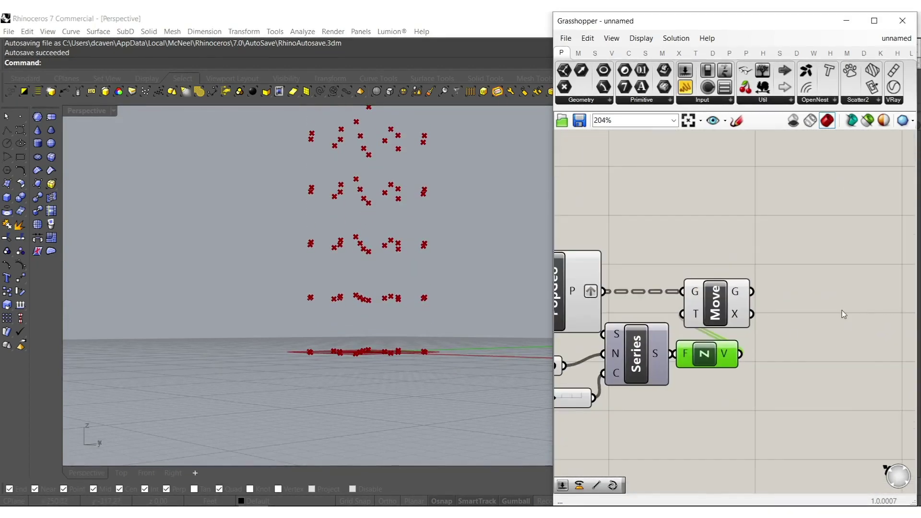
{"action": "double_click", "coordinate": [844, 314]}
{"action": "type", "text": "rotat"}
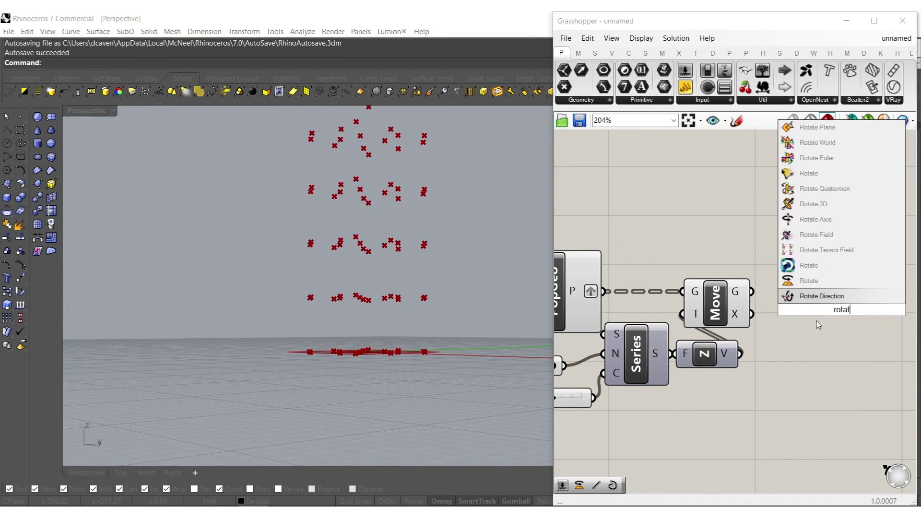
{"action": "left_click", "coordinate": [812, 282]}
{"action": "scroll", "coordinate": [806, 300], "scroll_direction": "up", "scroll_amount": 2}
{"action": "left_click_drag", "start_coordinate": [806, 287], "coordinate": [730, 289]}
{"action": "right_click", "coordinate": [824, 314]}
{"action": "left_click", "coordinate": [842, 387]}
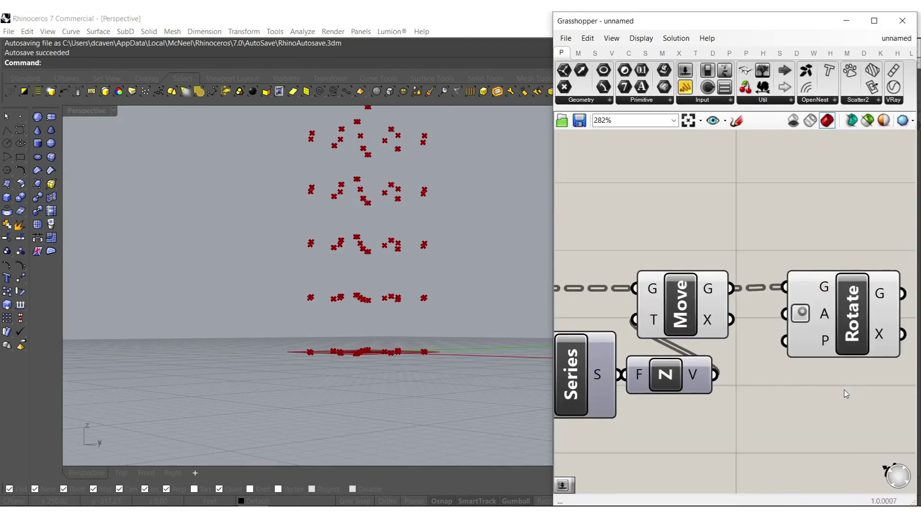
- Make room around the Rotate component and connect a new Series component to its angle input
{"action": "right_click_drag", "start_coordinate": [758, 382], "coordinate": [634, 328]}
{"action": "left_click_drag", "start_coordinate": [687, 285], "coordinate": [771, 278]}
{"action": "double_click", "coordinate": [684, 358]}
{"action": "type", "text": "ser"}
{"action": "left_click", "coordinate": [676, 333]}
{"action": "left_click_drag", "start_coordinate": [749, 312], "coordinate": [755, 253]}
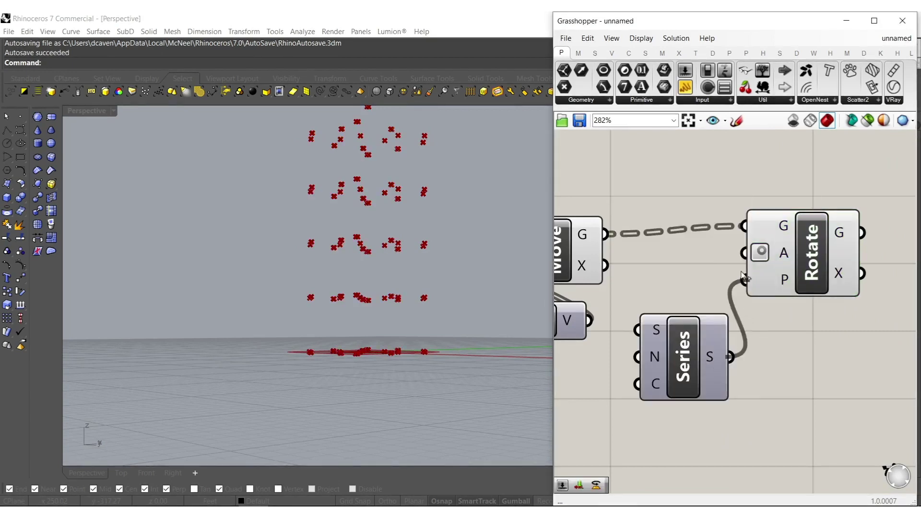
- Connect the existing count slider of 7 to the count input of the rotation series
{"action": "right_click_drag", "start_coordinate": [668, 457], "coordinate": [730, 413]}
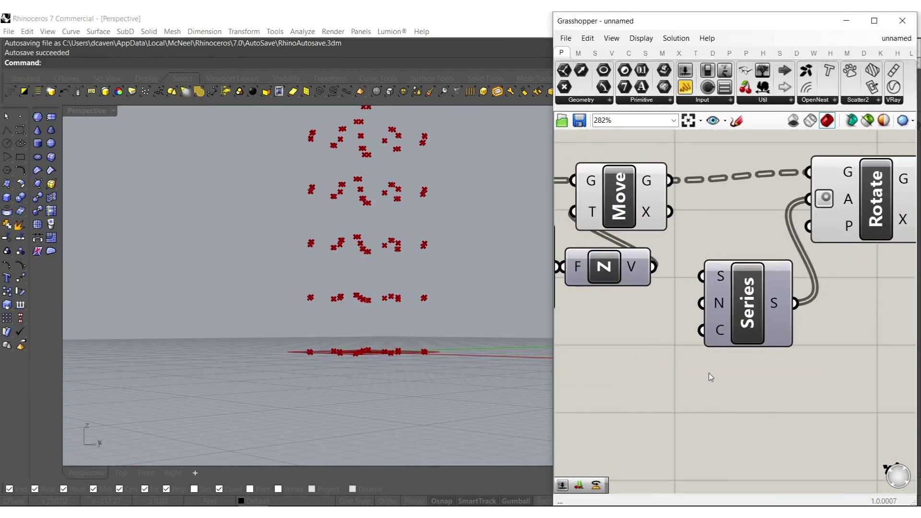
{"action": "right_click_drag", "start_coordinate": [653, 243], "coordinate": [712, 273]}
{"action": "right_click_drag", "start_coordinate": [696, 430], "coordinate": [637, 401]}
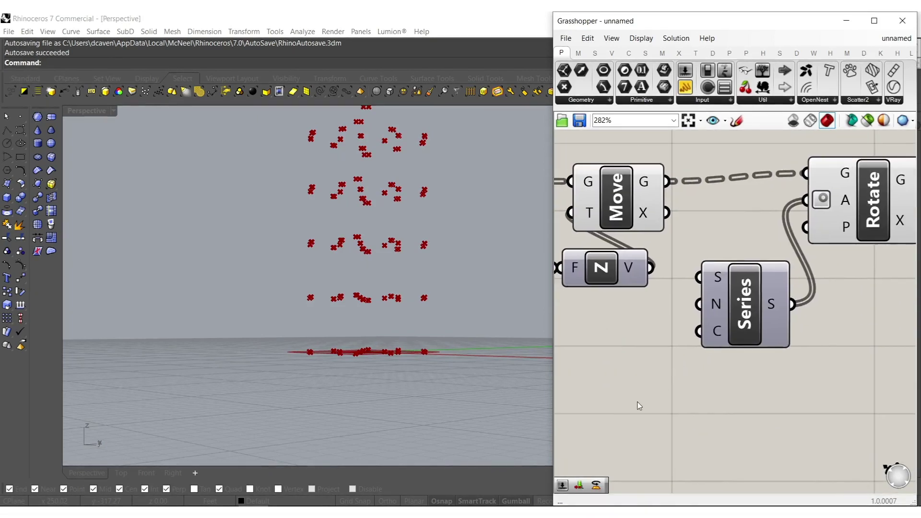
{"action": "double_click", "coordinate": [637, 401]}
{"action": "right_click_drag", "start_coordinate": [658, 370], "coordinate": [873, 319]}
{"action": "left_click_drag", "start_coordinate": [865, 319], "coordinate": [613, 318]}
{"action": "right_click_drag", "start_coordinate": [836, 372], "coordinate": [683, 399]}
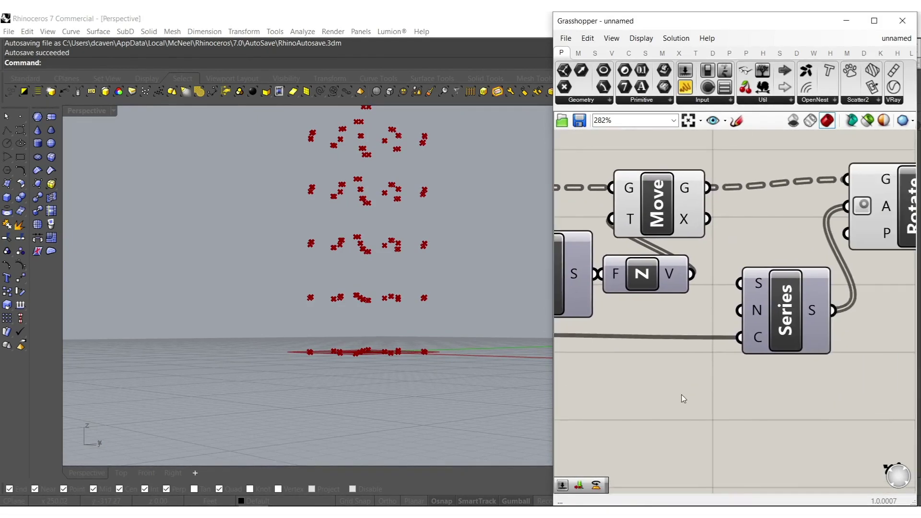
- Create a number slider of 25.000 and connect it to the step input of the rotation series
{"action": "double_click", "coordinate": [651, 382]}
{"action": "type", "text": "25."}
{"action": "left_click", "coordinate": [660, 370]}
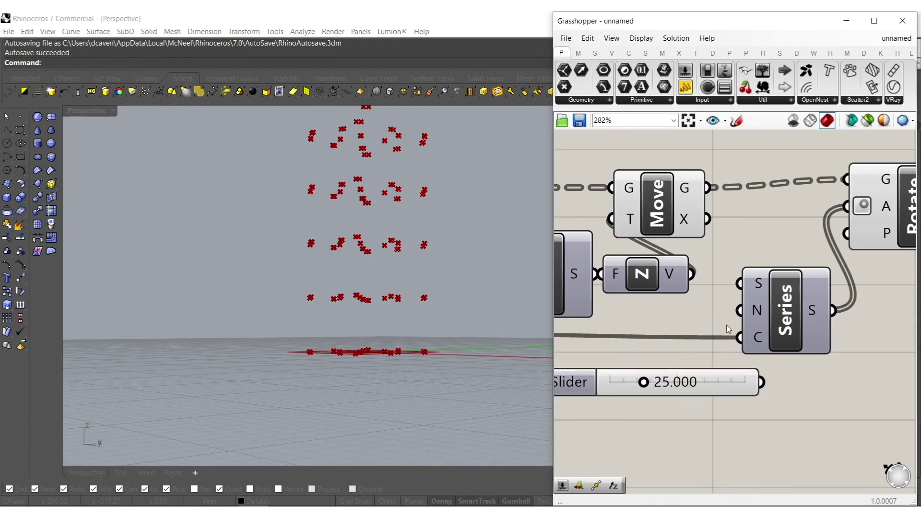
{"action": "left_click_drag", "start_coordinate": [745, 314], "coordinate": [761, 382]}
- Add an Interpolate curve component beside Rotate and feed the rotated points into its vertices input
{"action": "right_click_drag", "start_coordinate": [783, 313], "coordinate": [592, 366]}
{"action": "double_click", "coordinate": [819, 299]}
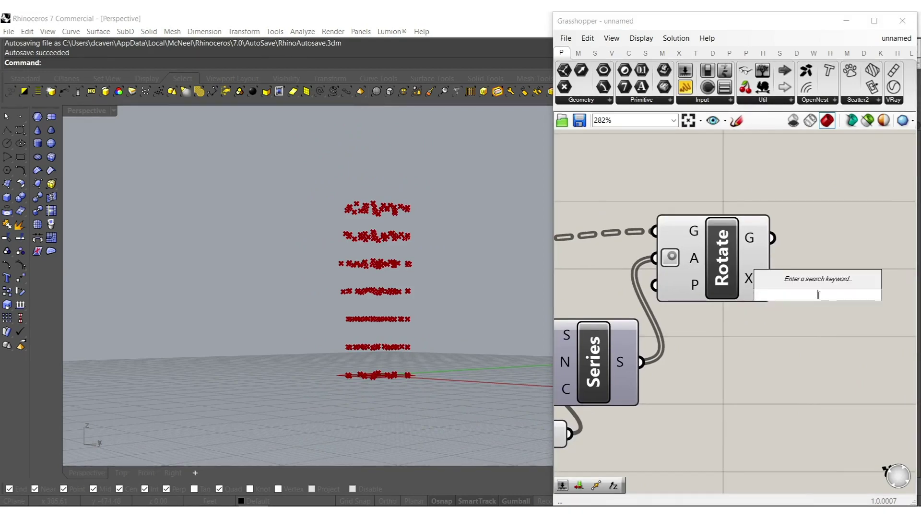
{"action": "type", "text": "inter"}
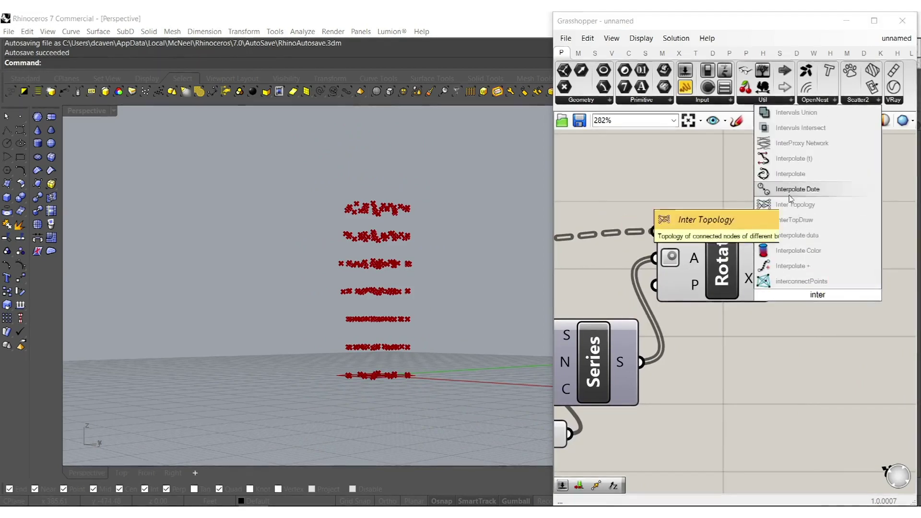
{"action": "left_click", "coordinate": [788, 174]}
{"action": "left_click_drag", "start_coordinate": [765, 245], "coordinate": [769, 252]}
{"action": "left_click_drag", "start_coordinate": [784, 276], "coordinate": [826, 259]}
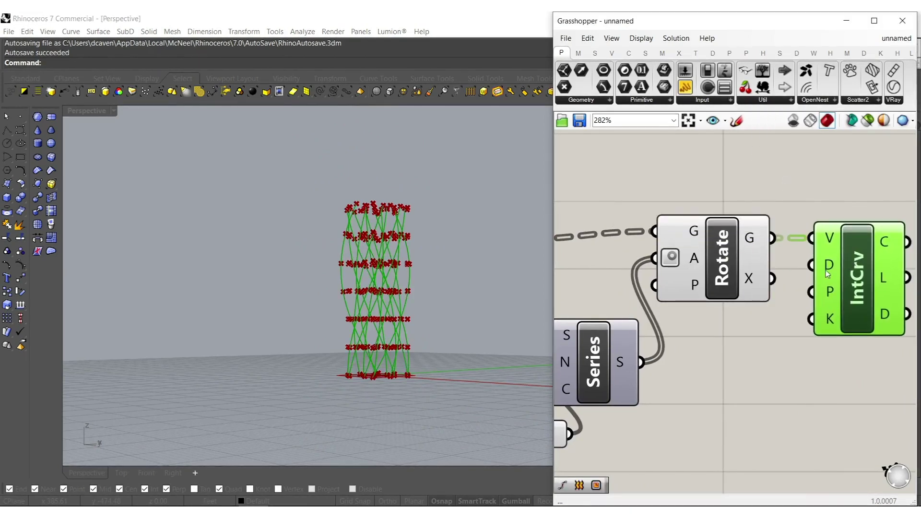
- Turn off the preview of every component except the interpolated curves
{"action": "scroll", "coordinate": [775, 293], "scroll_direction": "down", "scroll_amount": 5}
{"action": "left_click_drag", "start_coordinate": [766, 383], "coordinate": [537, 233]}
{"action": "right_click_drag", "start_coordinate": [681, 307], "coordinate": [792, 313]}
{"action": "left_click", "coordinate": [626, 247], "text": "shift"}
{"action": "middle_click", "coordinate": [618, 271]}
{"action": "left_click", "coordinate": [657, 235]}
- Extend the maximum of the vertical series' step slider and set the step to about 20.619
{"action": "right_click_drag", "start_coordinate": [387, 308], "coordinate": [427, 268]}
{"action": "scroll", "coordinate": [413, 254], "scroll_direction": "up", "scroll_amount": 7}
{"action": "scroll", "coordinate": [684, 310], "scroll_direction": "up", "scroll_amount": 5}
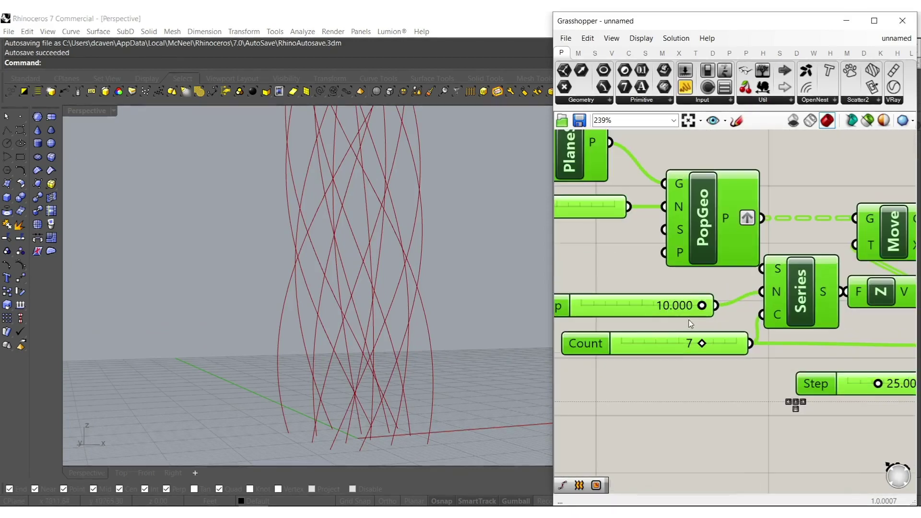
{"action": "right_click_drag", "start_coordinate": [669, 308], "coordinate": [764, 291]}
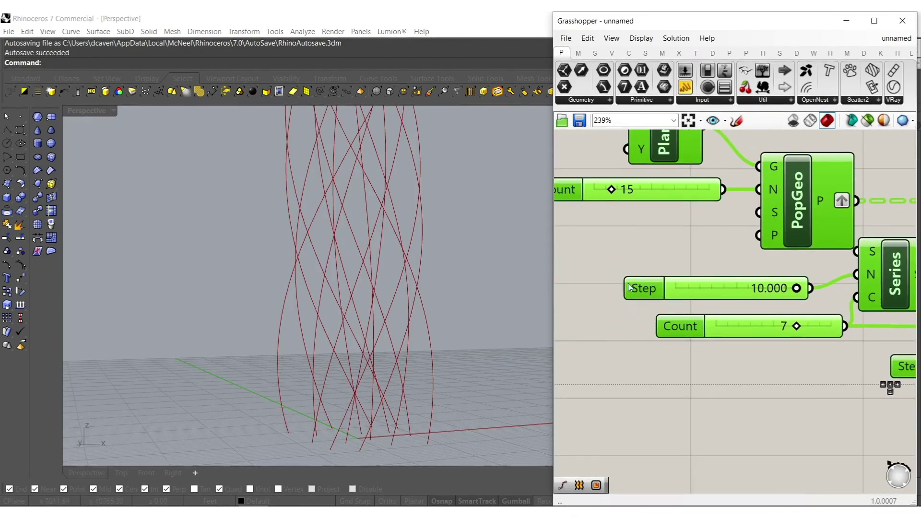
{"action": "double_click", "coordinate": [646, 291]}
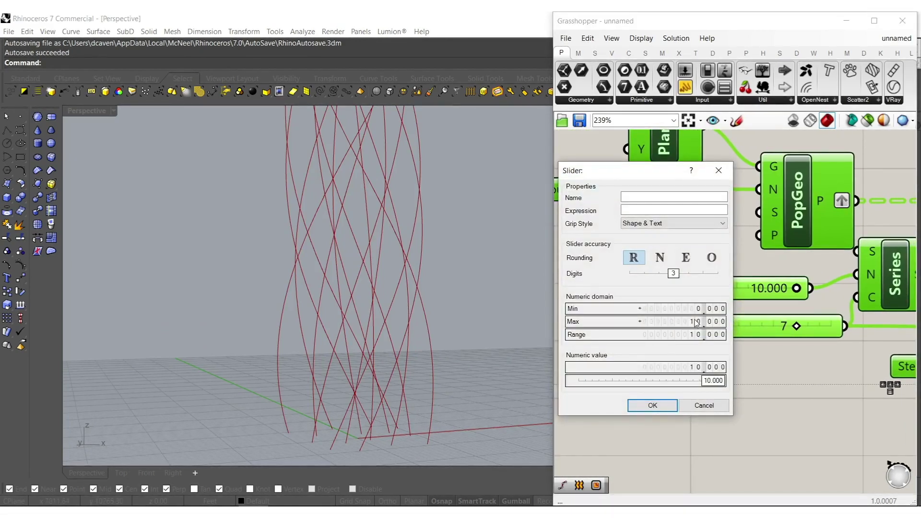
{"action": "left_click", "coordinate": [664, 405]}
{"action": "left_click_drag", "start_coordinate": [711, 288], "coordinate": [758, 288]}
- Increase the step slider of the rotation series to about 46.706
{"action": "scroll", "coordinate": [339, 317], "scroll_direction": "down", "scroll_amount": 5}
{"action": "right_click_drag", "start_coordinate": [339, 318], "coordinate": [330, 321]}
{"action": "right_click_drag", "start_coordinate": [741, 372], "coordinate": [440, 376]}
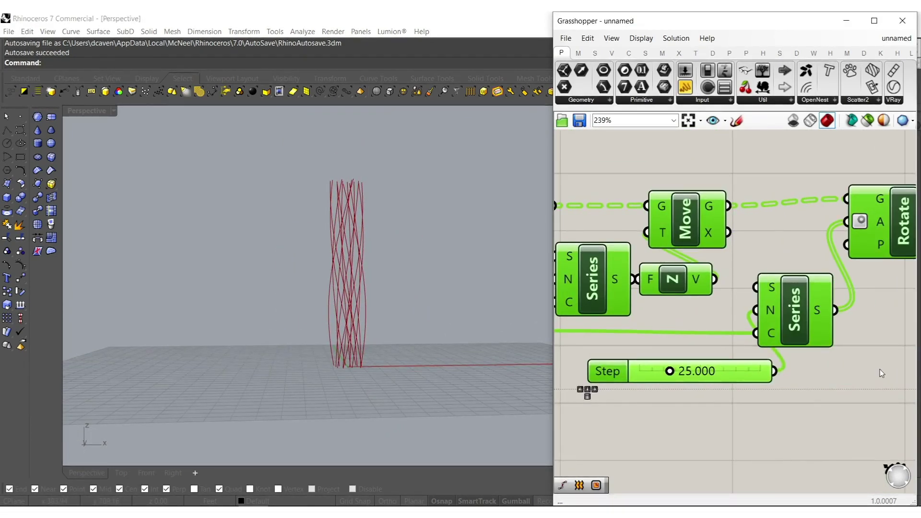
{"action": "scroll", "coordinate": [682, 382], "scroll_direction": "up", "scroll_amount": 4}
{"action": "left_click_drag", "start_coordinate": [661, 382], "coordinate": [725, 386]}
{"action": "scroll", "coordinate": [725, 387], "scroll_direction": "down", "scroll_amount": 6}
{"action": "right_click_drag", "start_coordinate": [711, 339], "coordinate": [886, 382]}
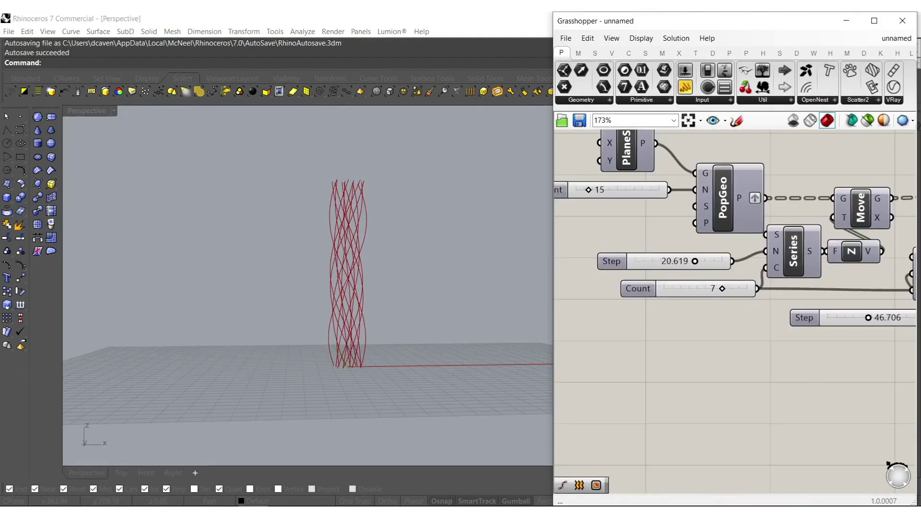
- Add a Rectangle component to the empty canvas area below the Count slider
{"action": "double_click", "coordinate": [646, 374]}
{"action": "type", "text": "rec"}
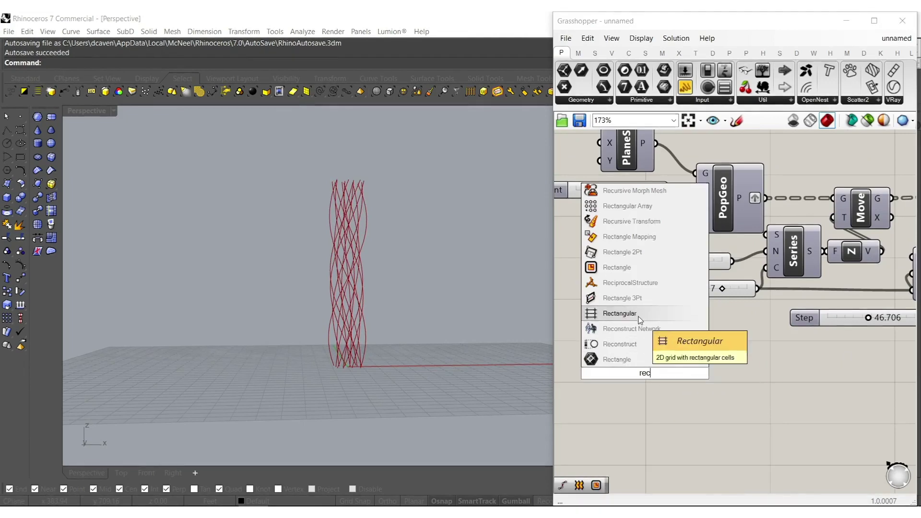
{"action": "left_click", "coordinate": [632, 268]}
{"action": "scroll", "coordinate": [627, 352], "scroll_direction": "up", "scroll_amount": 4}
{"action": "left_click_drag", "start_coordinate": [625, 357], "coordinate": [580, 365]}
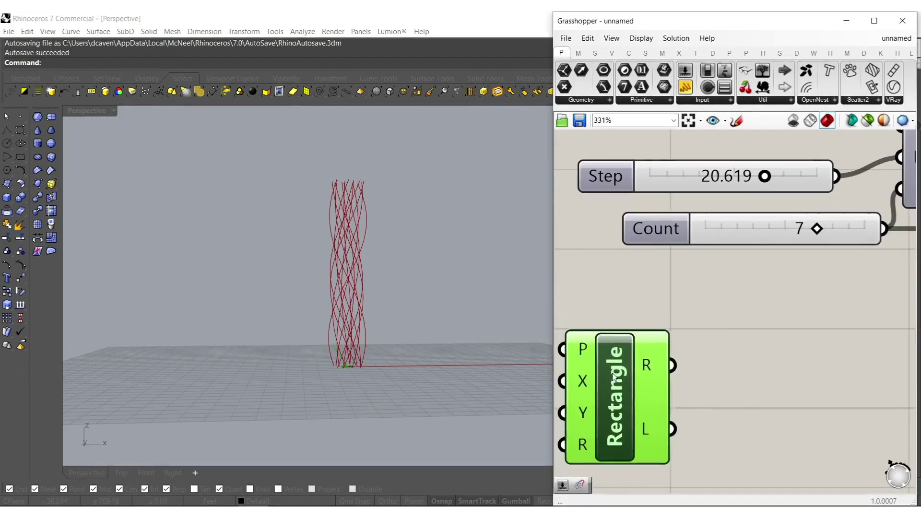
- Add a decimal number slider set to 25 and feed it into the rectangle's X and Y inputs
{"action": "right_click_drag", "start_coordinate": [559, 399], "coordinate": [652, 363]}
{"action": "double_click", "coordinate": [605, 362]}
{"action": "type", "text": "25"}
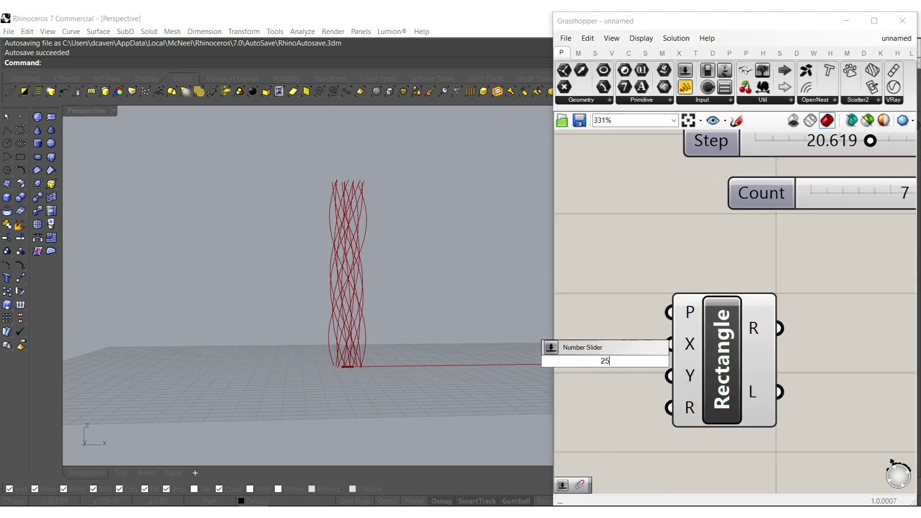
{"action": "type", "text": "."}
{"action": "key", "text": "Return"}
{"action": "left_click_drag", "start_coordinate": [677, 360], "coordinate": [588, 359]}
{"action": "left_click_drag", "start_coordinate": [672, 344], "coordinate": [648, 363]}
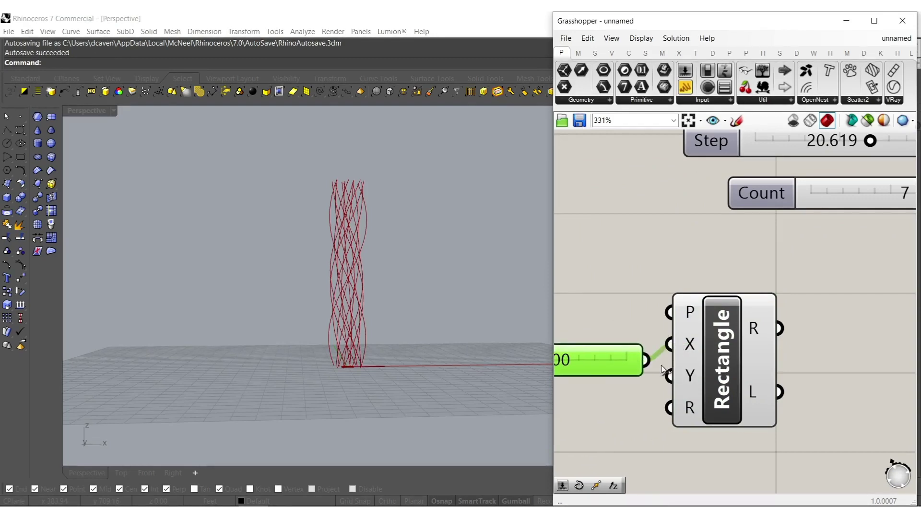
{"action": "right_click_drag", "start_coordinate": [426, 311], "coordinate": [314, 384]}
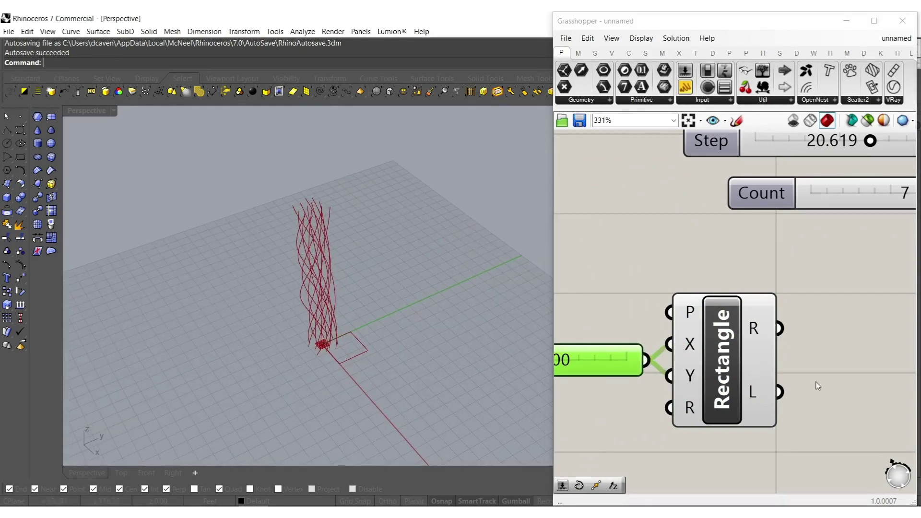
- Add a Control Polygon component beside Rectangle and feed the rectangle into its curve input
{"action": "right_click_drag", "start_coordinate": [820, 378], "coordinate": [673, 360]}
{"action": "double_click", "coordinate": [675, 360]}
{"action": "type", "text": "cont"}
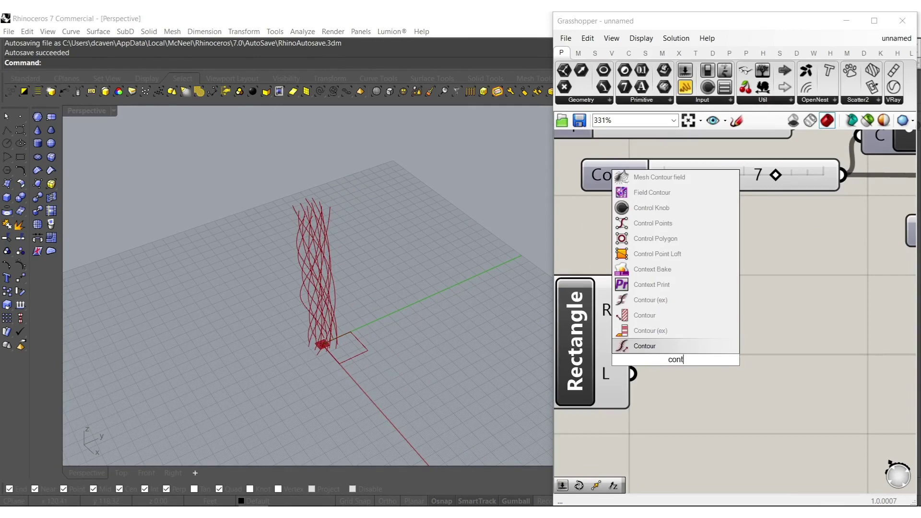
{"action": "key", "text": "Up"}
{"action": "key", "text": "Up"}
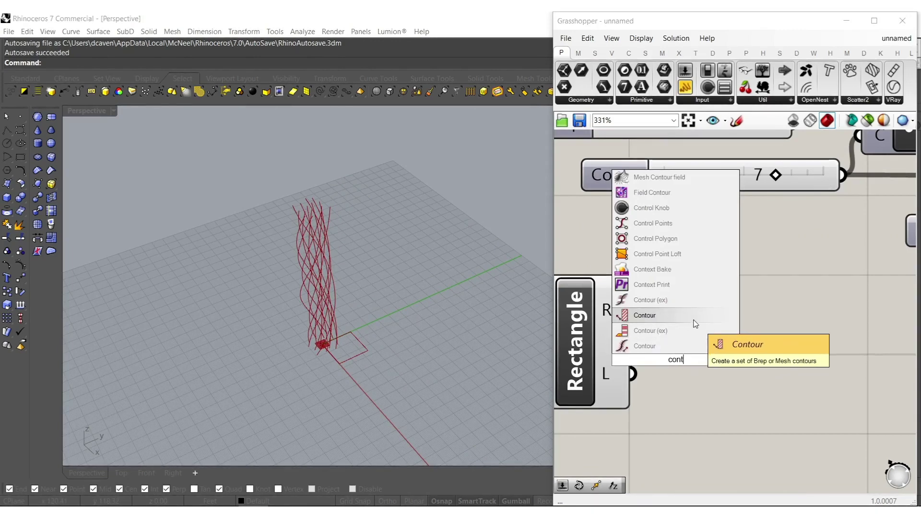
{"action": "type", "text": "rol"}
{"action": "key", "text": "Return"}
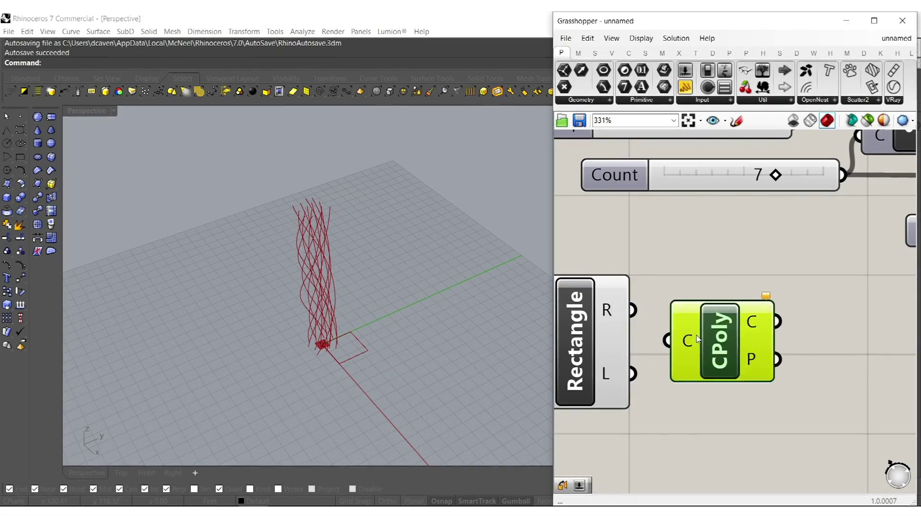
{"action": "left_click_drag", "start_coordinate": [710, 343], "coordinate": [704, 331]}
{"action": "right_click_drag", "start_coordinate": [810, 368], "coordinate": [686, 346]}
{"action": "left_click", "coordinate": [735, 346]}
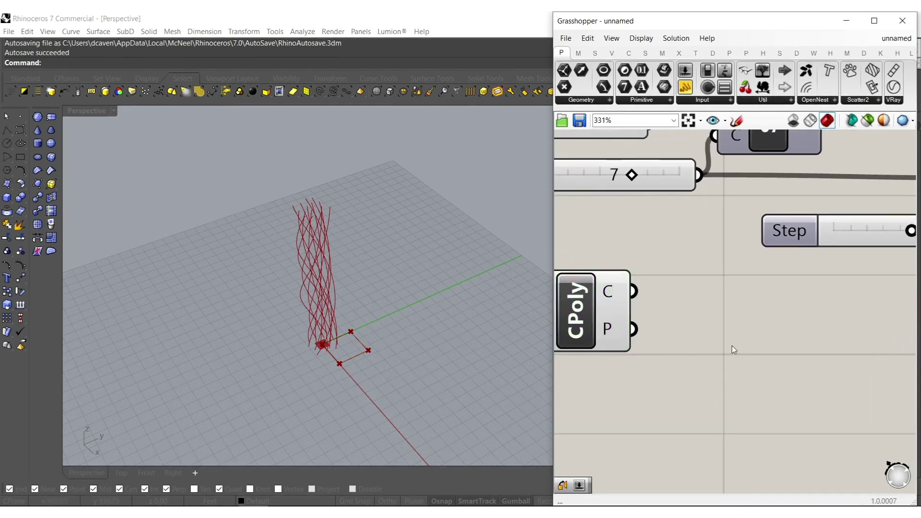
- Add an Area component above Populate Geometry and feed the plane surface into its geometry input
{"action": "scroll", "coordinate": [730, 344], "scroll_direction": "down", "scroll_amount": 3}
{"action": "double_click", "coordinate": [759, 354]}
{"action": "type", "text": "area"}
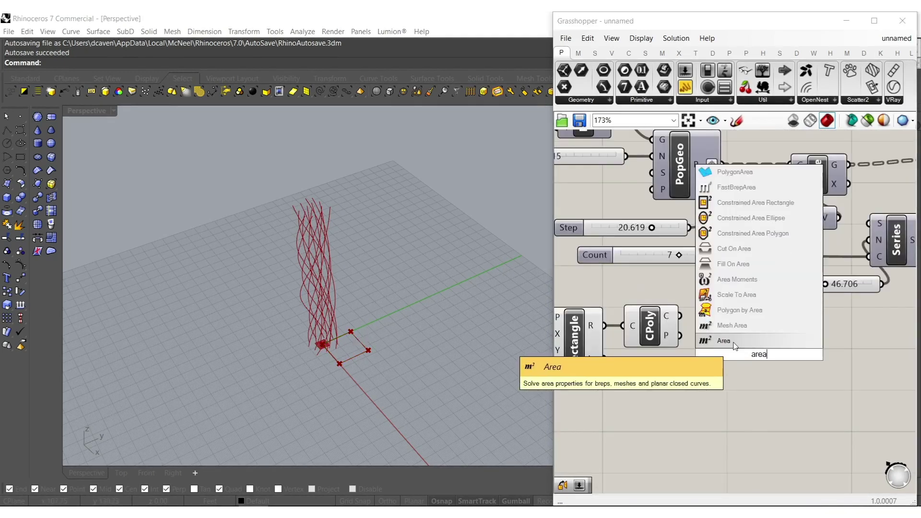
{"action": "left_click", "coordinate": [733, 340]}
{"action": "right_click_drag", "start_coordinate": [740, 323], "coordinate": [765, 363]}
{"action": "left_click_drag", "start_coordinate": [779, 382], "coordinate": [745, 149]}
{"action": "right_click_drag", "start_coordinate": [745, 149], "coordinate": [763, 248]}
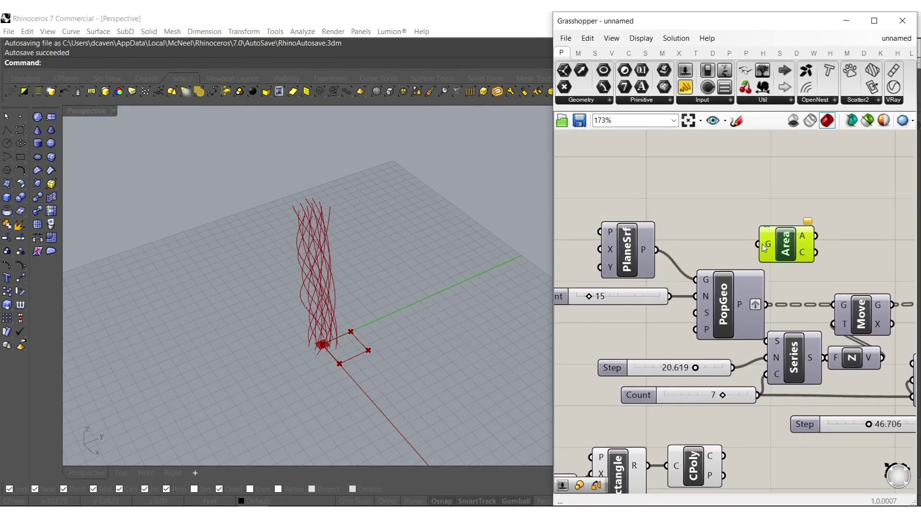
{"action": "right_click_drag", "start_coordinate": [831, 295], "coordinate": [673, 272]}
- Add an Orient component beside Interpolate and feed the interpolated curves into its geometry input
{"action": "right_click_drag", "start_coordinate": [842, 245], "coordinate": [599, 200]}
{"action": "double_click", "coordinate": [768, 324]}
{"action": "type", "text": "ori"}
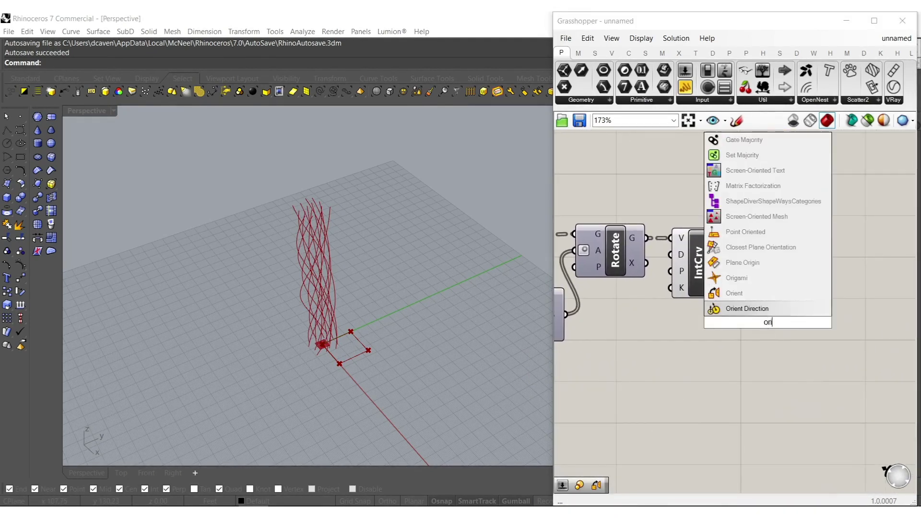
{"action": "left_click", "coordinate": [753, 297]}
{"action": "scroll", "coordinate": [750, 313], "scroll_direction": "up", "scroll_amount": 1}
{"action": "scroll", "coordinate": [751, 317], "scroll_direction": "up", "scroll_amount": 1}
{"action": "left_click_drag", "start_coordinate": [734, 303], "coordinate": [721, 213]}
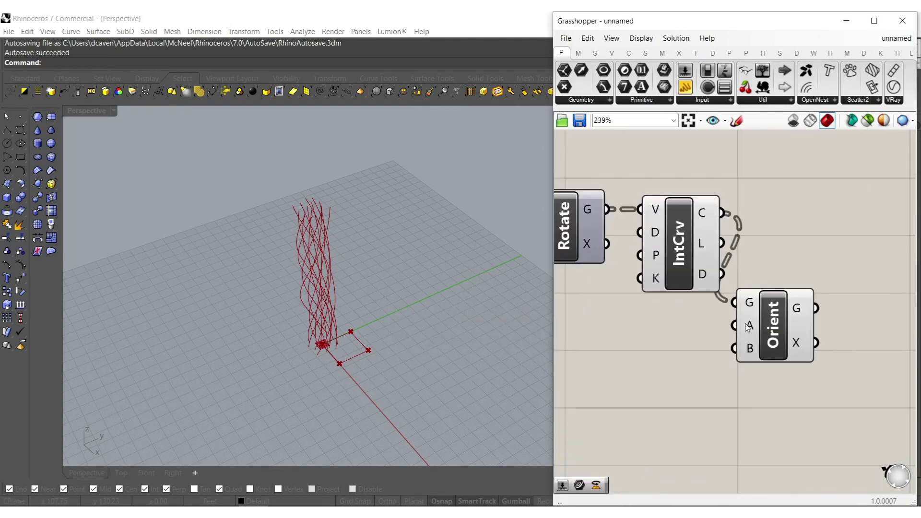
- Feed the Area centroid into Orient's source plane input and the control polygon points into its target plane input
{"action": "scroll", "coordinate": [742, 331], "scroll_direction": "down", "scroll_amount": 5}
{"action": "left_click_drag", "start_coordinate": [742, 331], "coordinate": [626, 244]}
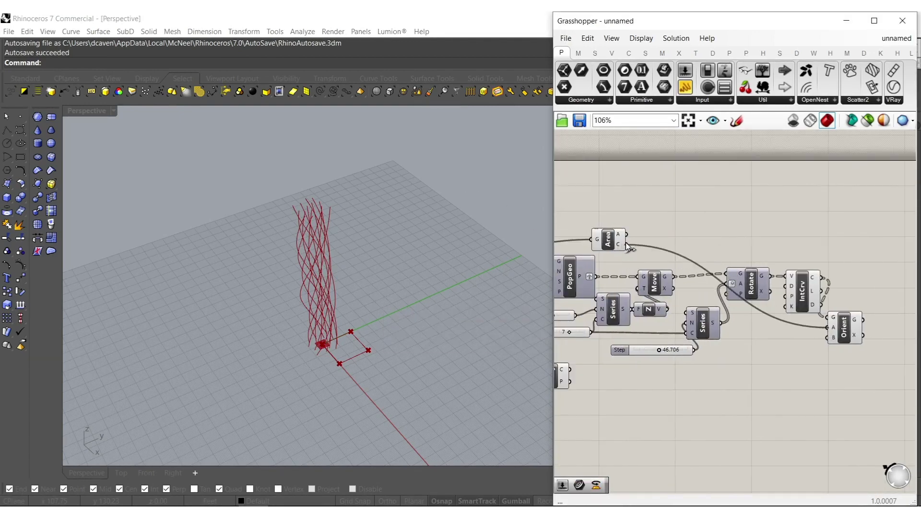
{"action": "scroll", "coordinate": [831, 357], "scroll_direction": "up", "scroll_amount": 2}
{"action": "left_click_drag", "start_coordinate": [826, 343], "coordinate": [598, 401]}
{"action": "right_click_drag", "start_coordinate": [260, 318], "coordinate": [404, 344]}
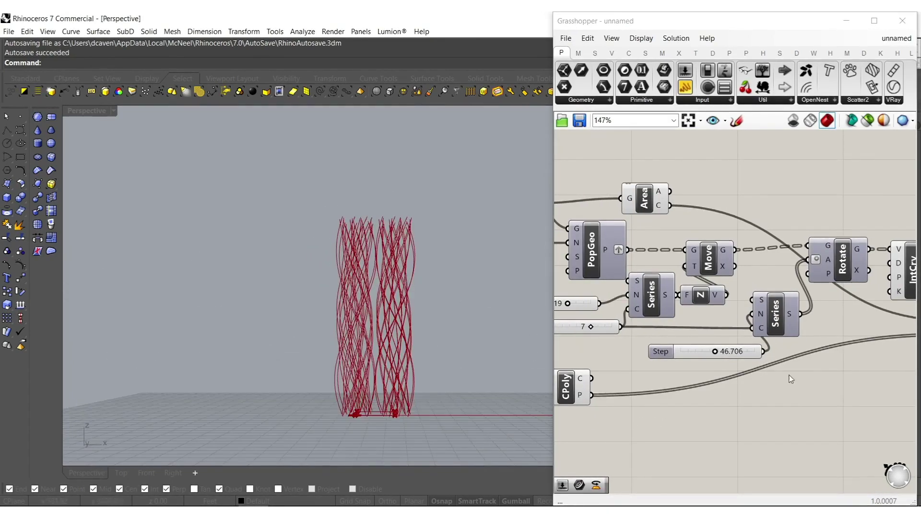
- Reduce the rectangle's size slider to about 21.922
{"action": "mouse_move", "coordinate": [730, 410]}
{"action": "right_mouse_down"}
{"action": "mouse_move", "coordinate": [790, 372]}
{"action": "mouse_move", "coordinate": [807, 373]}
{"action": "right_mouse_up"}
{"action": "right_click_drag", "start_coordinate": [654, 424], "coordinate": [713, 402]}
{"action": "right_click_drag", "start_coordinate": [662, 385], "coordinate": [705, 374]}
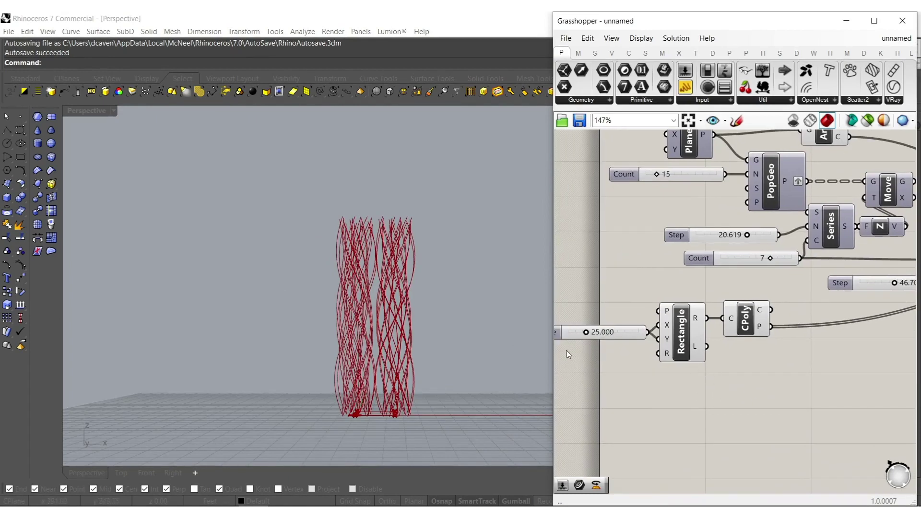
{"action": "scroll", "coordinate": [568, 353], "scroll_direction": "up", "scroll_amount": 5}
{"action": "mouse_move", "coordinate": [614, 298]}
{"action": "left_mouse_down"}
{"action": "mouse_move", "coordinate": [655, 307]}
{"action": "mouse_move", "coordinate": [614, 312]}
{"action": "left_mouse_up"}
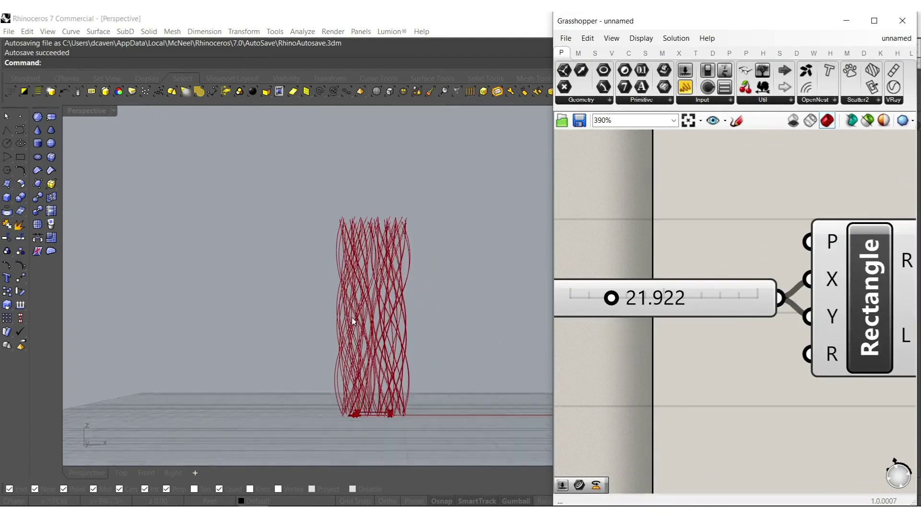
{"action": "scroll", "coordinate": [354, 317], "scroll_direction": "down", "scroll_amount": 5}
{"action": "right_click_drag", "start_coordinate": [426, 344], "coordinate": [436, 303]}
{"action": "scroll", "coordinate": [436, 303], "scroll_direction": "up", "scroll_amount": 5}
{"action": "right_click_drag", "start_coordinate": [292, 338], "coordinate": [374, 353]}
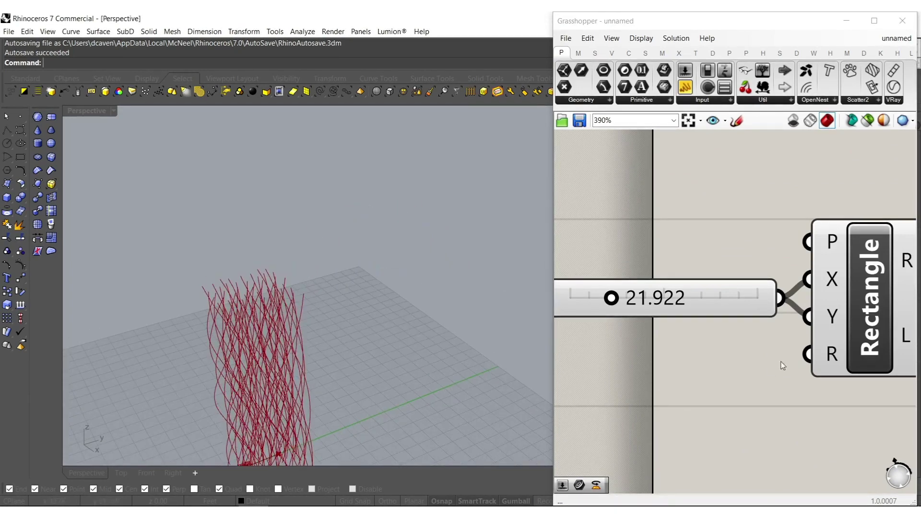
{"action": "scroll", "coordinate": [819, 320], "scroll_direction": "down", "scroll_amount": 4}
{"action": "right_click_drag", "start_coordinate": [828, 400], "coordinate": [700, 396]}
{"action": "right_click", "coordinate": [795, 375]}
{"action": "left_click", "coordinate": [760, 371]}
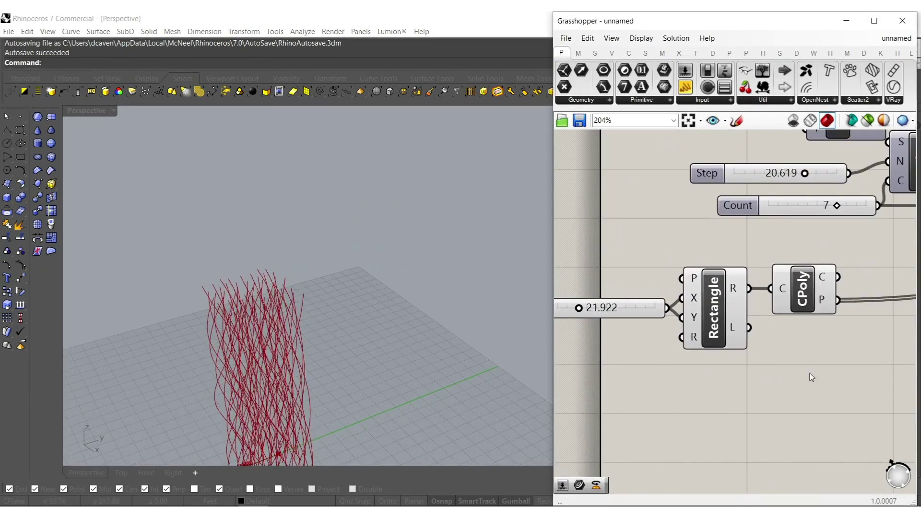
{"action": "right_click_drag", "start_coordinate": [780, 379], "coordinate": [694, 387]}
{"action": "right_click_drag", "start_coordinate": [810, 374], "coordinate": [720, 371]}
{"action": "right_click_drag", "start_coordinate": [199, 382], "coordinate": [355, 235]}
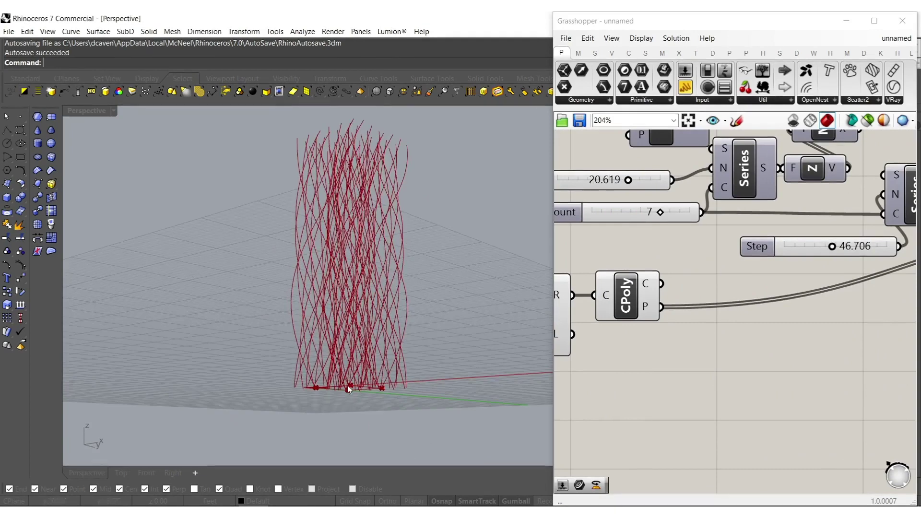
- Add a Twist component beside Orient and feed the oriented curves into its geometry input
{"action": "right_click_drag", "start_coordinate": [792, 308], "coordinate": [709, 331]}
{"action": "scroll", "coordinate": [709, 331], "scroll_direction": "down", "scroll_amount": 4}
{"action": "right_click_drag", "start_coordinate": [775, 324], "coordinate": [693, 344]}
{"action": "right_click_drag", "start_coordinate": [893, 297], "coordinate": [736, 327]}
{"action": "double_click", "coordinate": [738, 326]}
{"action": "type", "text": "twist"}
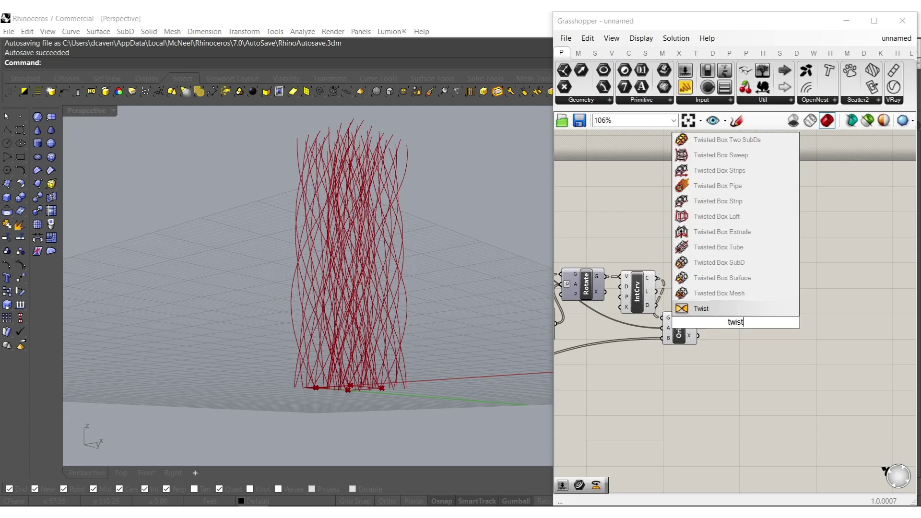
{"action": "left_click", "coordinate": [731, 312]}
{"action": "scroll", "coordinate": [727, 312], "scroll_direction": "up", "scroll_amount": 3}
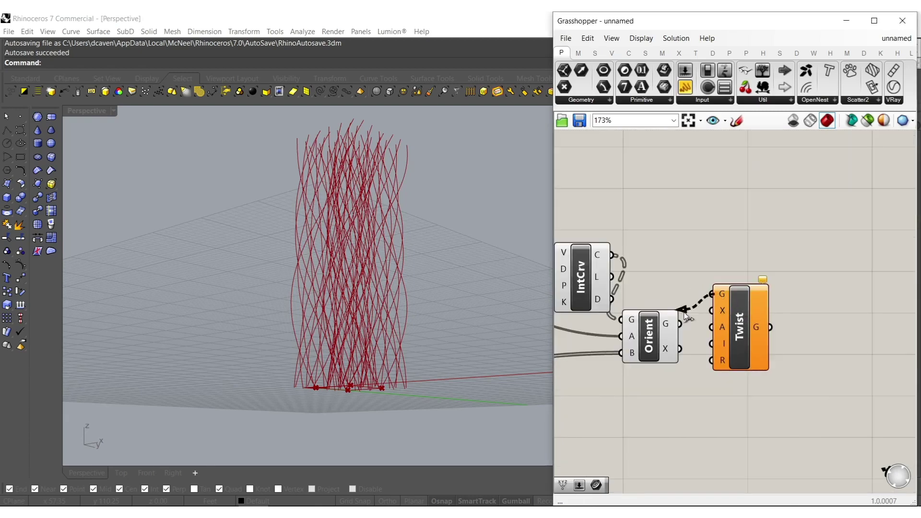
{"action": "left_click_drag", "start_coordinate": [750, 318], "coordinate": [835, 377]}
- Add a Construct Point component below Orient and duplicate it directly underneath
{"action": "double_click", "coordinate": [691, 387]}
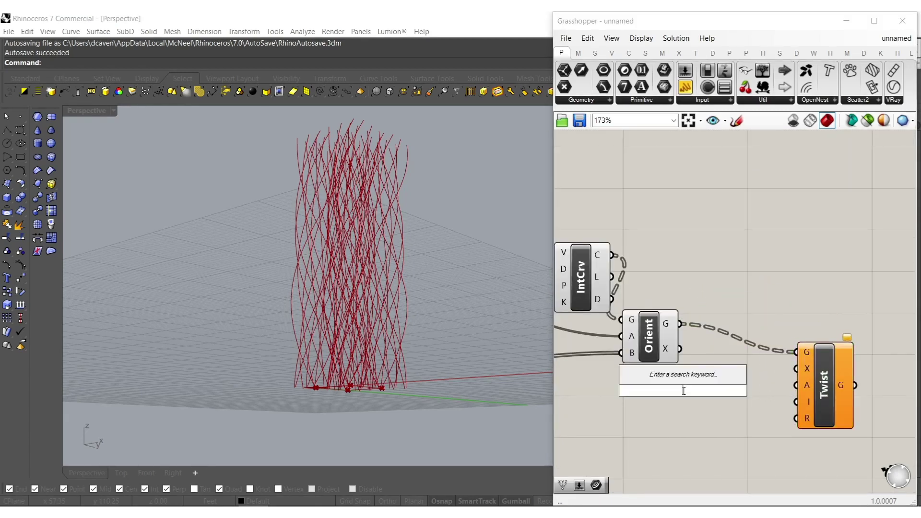
{"action": "type", "text": "xyz"}
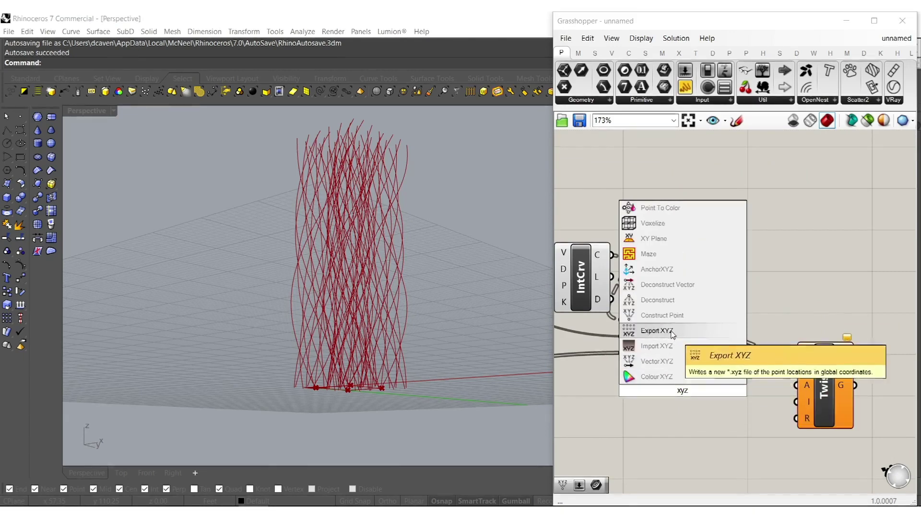
{"action": "left_click", "coordinate": [674, 316]}
{"action": "left_click_drag", "start_coordinate": [678, 400], "coordinate": [647, 411]}
{"action": "right_click_drag", "start_coordinate": [647, 412], "coordinate": [670, 352]}
{"action": "left_click_drag", "start_coordinate": [669, 352], "coordinate": [674, 416], "text": "alt"}
{"action": "left_click", "coordinate": [582, 416]}
- Add a decimal number slider, feed it into the upper point's Z input, and raise it to 100
{"action": "right_click_drag", "start_coordinate": [582, 417], "coordinate": [635, 403]}
{"action": "double_click", "coordinate": [631, 395]}
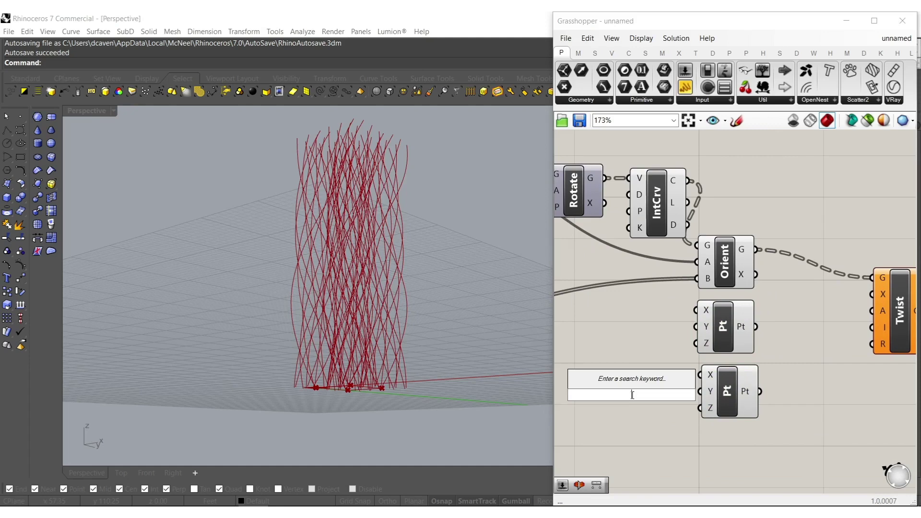
{"action": "type", "text": "55"}
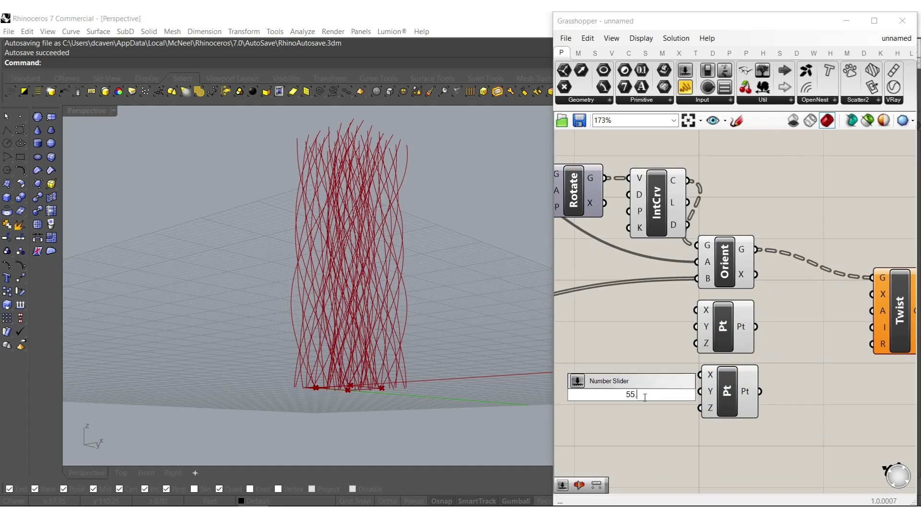
{"action": "key", "text": "Return"}
{"action": "left_click_drag", "start_coordinate": [709, 394], "coordinate": [586, 344]}
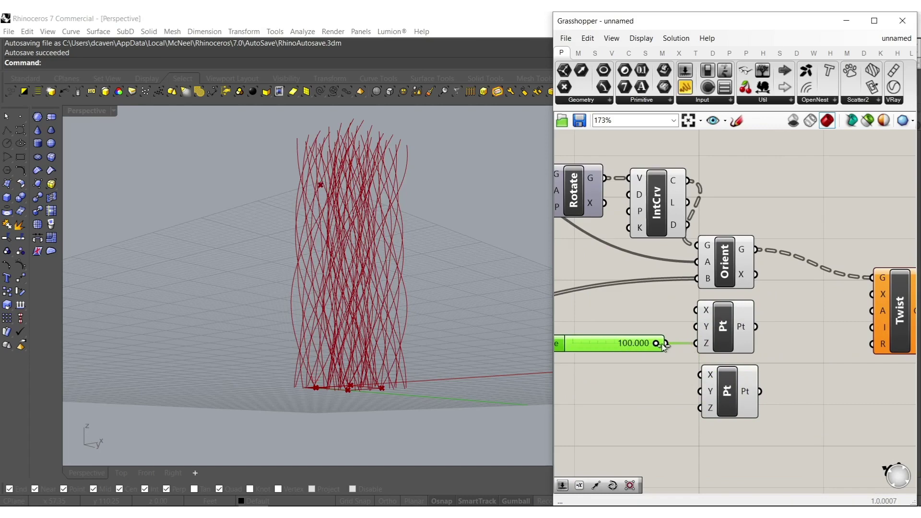
- Extend the maximum of the upper point's Z coordinate slider to 300
{"action": "right_click_drag", "start_coordinate": [603, 344], "coordinate": [655, 345]}
{"action": "double_click", "coordinate": [608, 341]}
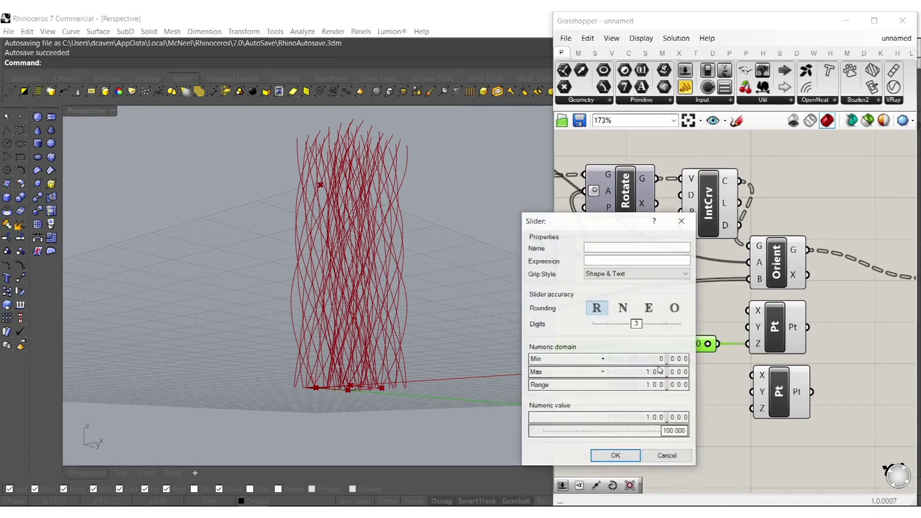
{"action": "left_click", "coordinate": [650, 373]}
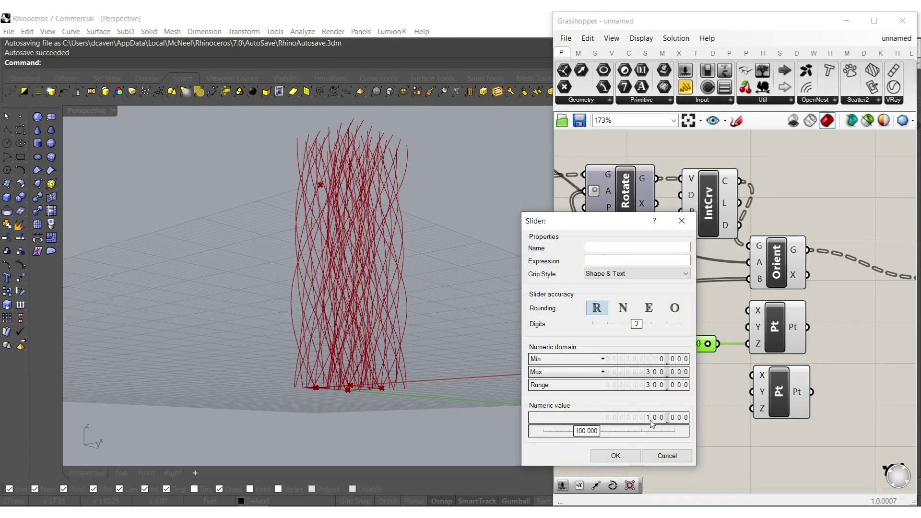
{"action": "left_click", "coordinate": [626, 454]}
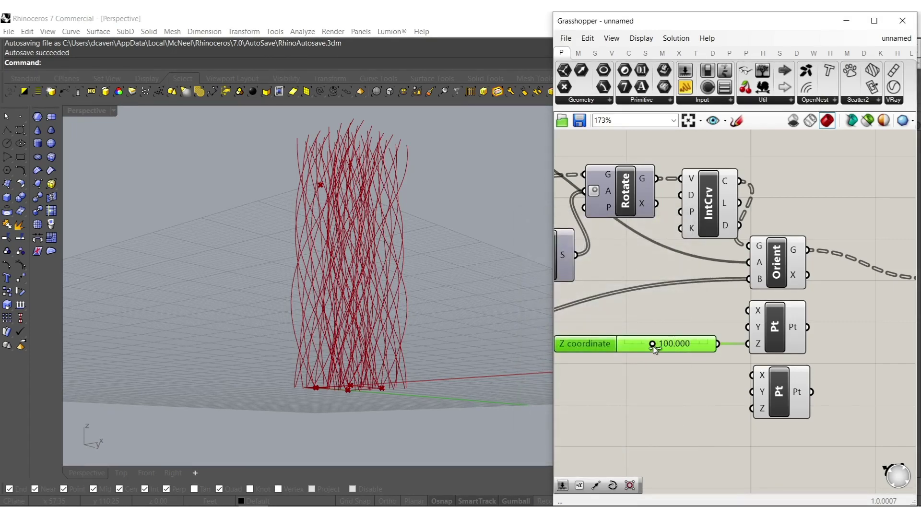
- Set the Z coordinate slider to about 132.946 and feed a duplicate of it into the lower point's Z input
{"action": "left_click_drag", "start_coordinate": [699, 345], "coordinate": [699, 402], "text": "alt"}
{"action": "left_click_drag", "start_coordinate": [755, 408], "coordinate": [674, 386]}
{"action": "right_click_drag", "start_coordinate": [383, 214], "coordinate": [320, 266]}
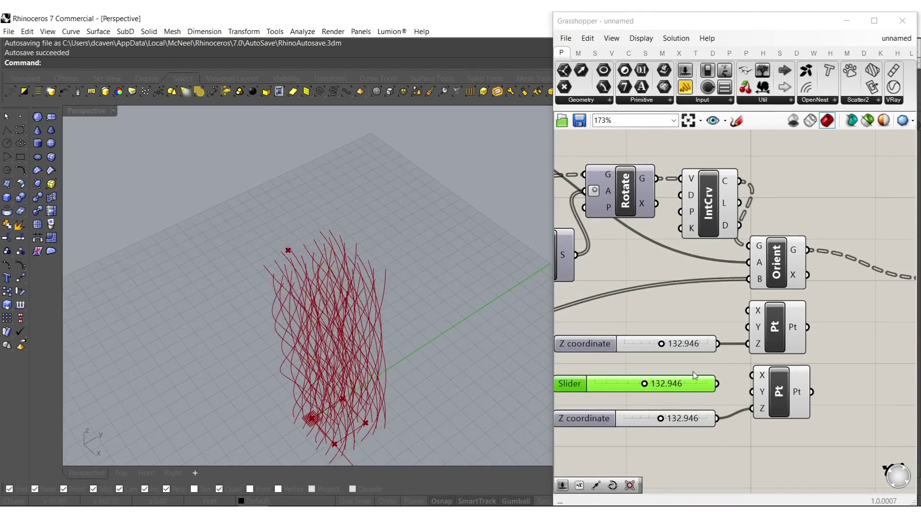
- Feed another copy of the slider into the upper point's Y input and set it to about 41.648
{"action": "left_click_drag", "start_coordinate": [694, 393], "coordinate": [723, 325]}
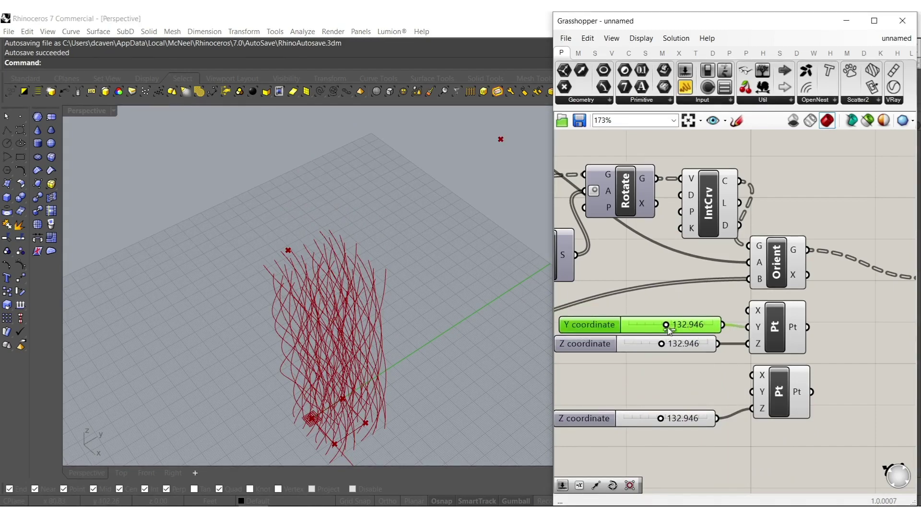
{"action": "scroll", "coordinate": [668, 330], "scroll_direction": "up", "scroll_amount": 5}
{"action": "left_click_drag", "start_coordinate": [670, 312], "coordinate": [604, 313]}
{"action": "scroll", "coordinate": [672, 309], "scroll_direction": "down", "scroll_amount": 5}
- Raise the lower point's Z coordinate slider to about 149.984
{"action": "right_click_drag", "start_coordinate": [755, 373], "coordinate": [704, 359]}
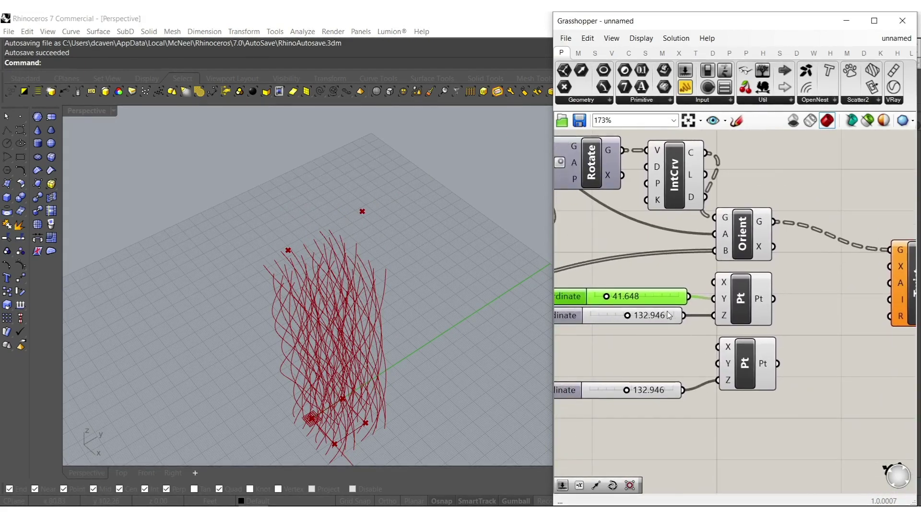
{"action": "scroll", "coordinate": [669, 315], "scroll_direction": "up", "scroll_amount": 1}
{"action": "scroll", "coordinate": [631, 406], "scroll_direction": "up", "scroll_amount": 2}
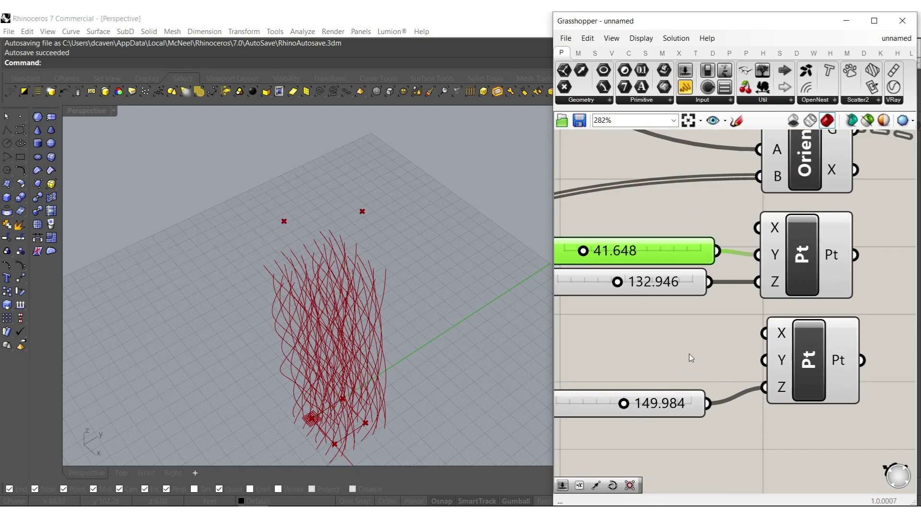
- Add a Line component between the two constructed points and feed it into the Twist component's X axis input
{"action": "scroll", "coordinate": [690, 358], "scroll_direction": "down", "scroll_amount": 4}
{"action": "double_click", "coordinate": [742, 350]}
{"action": "type", "text": "line"}
{"action": "left_click", "coordinate": [737, 322]}
{"action": "scroll", "coordinate": [724, 346], "scroll_direction": "up", "scroll_amount": 3}
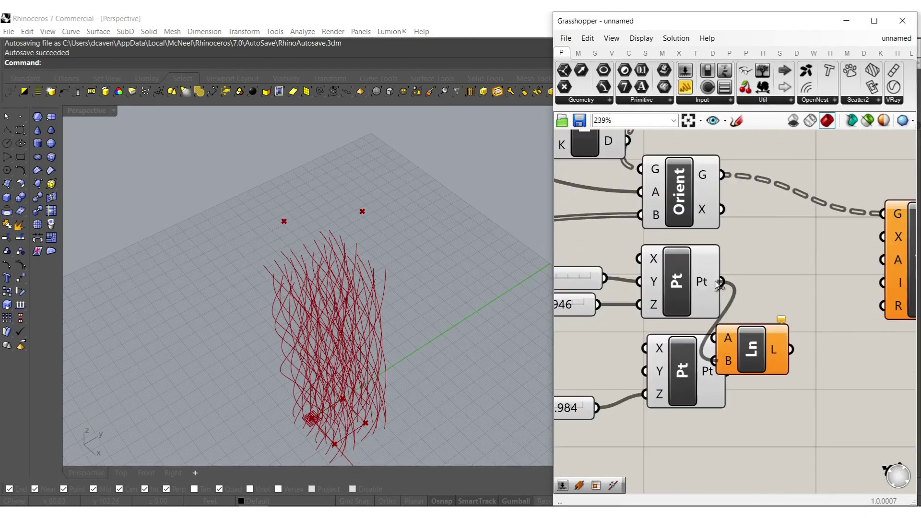
{"action": "left_click_drag", "start_coordinate": [751, 342], "coordinate": [783, 344]}
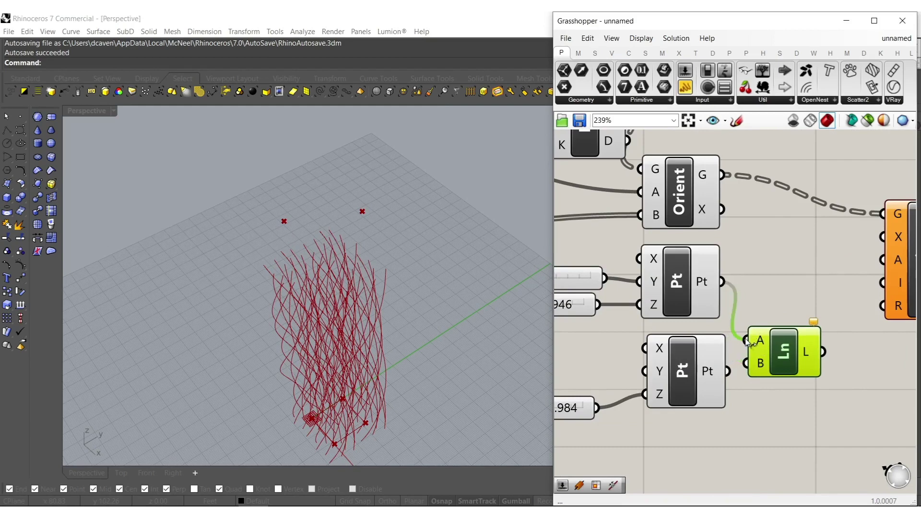
{"action": "left_click_drag", "start_coordinate": [726, 371], "coordinate": [727, 371]}
{"action": "right_click_drag", "start_coordinate": [744, 371], "coordinate": [700, 383]}
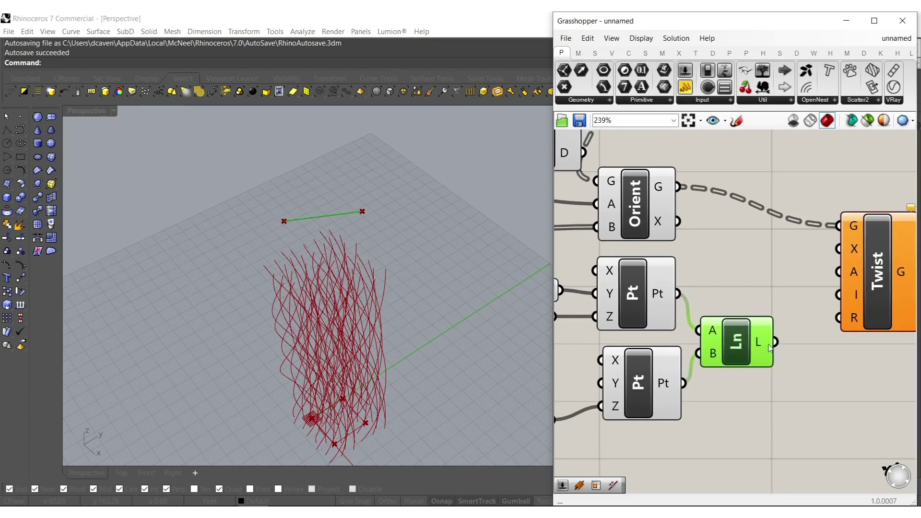
{"action": "left_click_drag", "start_coordinate": [829, 255], "coordinate": [837, 249]}
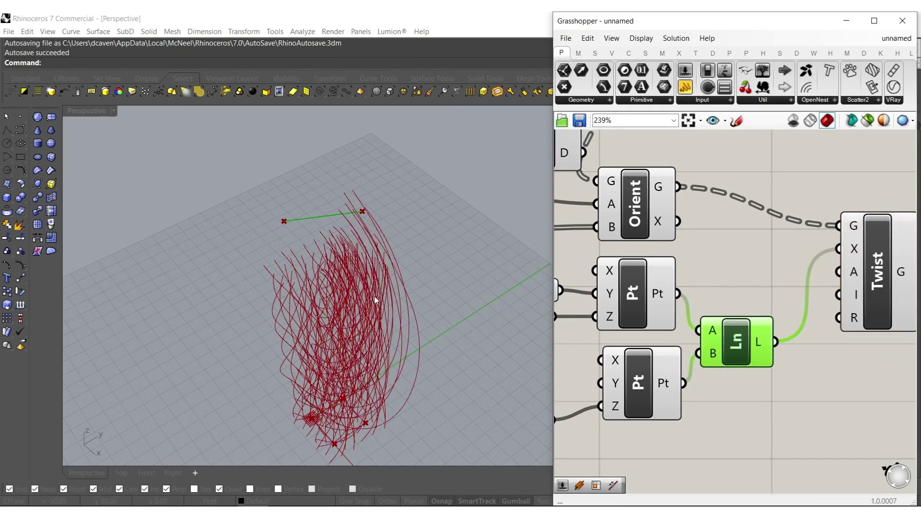
- Hide the preview of the Interpolate, Orient and Construct Point components so the twisted curves stand alone in the viewport
{"action": "scroll", "coordinate": [658, 309], "scroll_direction": "down", "scroll_amount": 5}
{"action": "left_click_drag", "start_coordinate": [648, 398], "coordinate": [591, 245]}
{"action": "middle_click", "coordinate": [591, 245]}
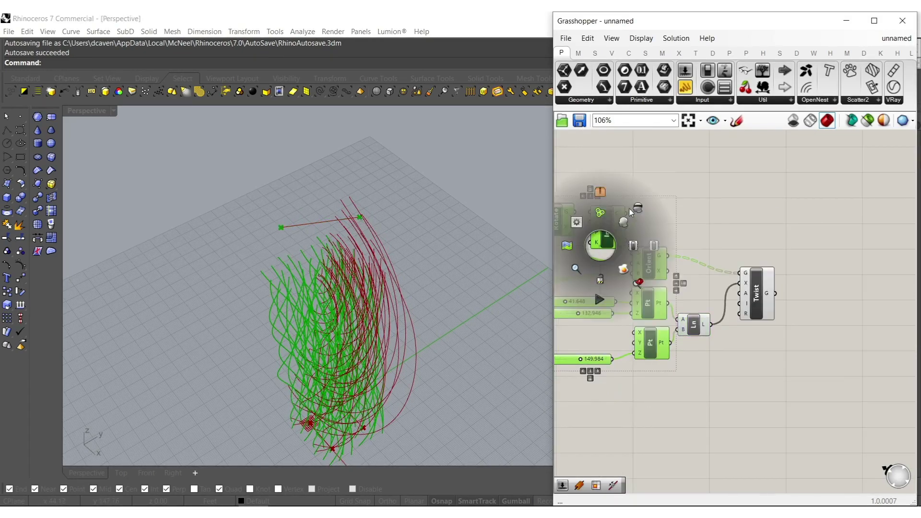
{"action": "left_click", "coordinate": [628, 209]}
{"action": "right_click_drag", "start_coordinate": [346, 353], "coordinate": [401, 366]}
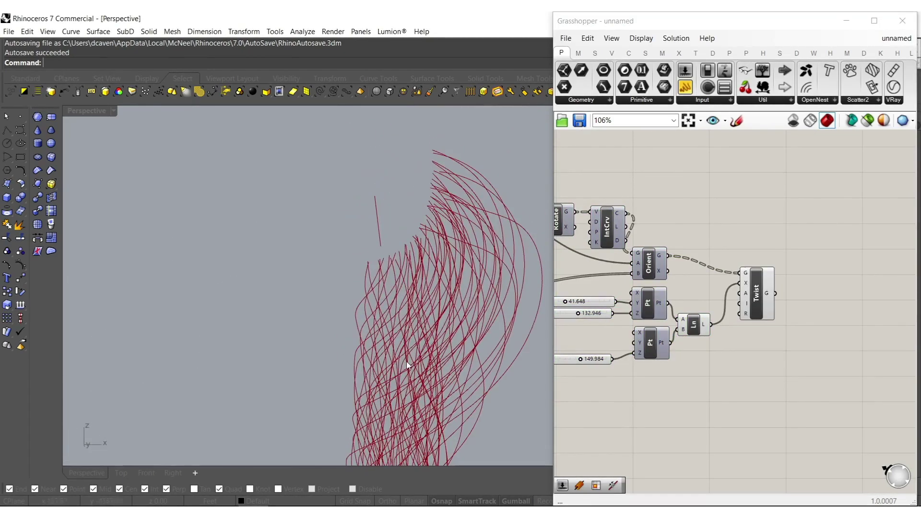
- Add a number slider of 15.000 and feed it into the Twist component's angle input
{"action": "scroll", "coordinate": [720, 302], "scroll_direction": "up", "scroll_amount": 5}
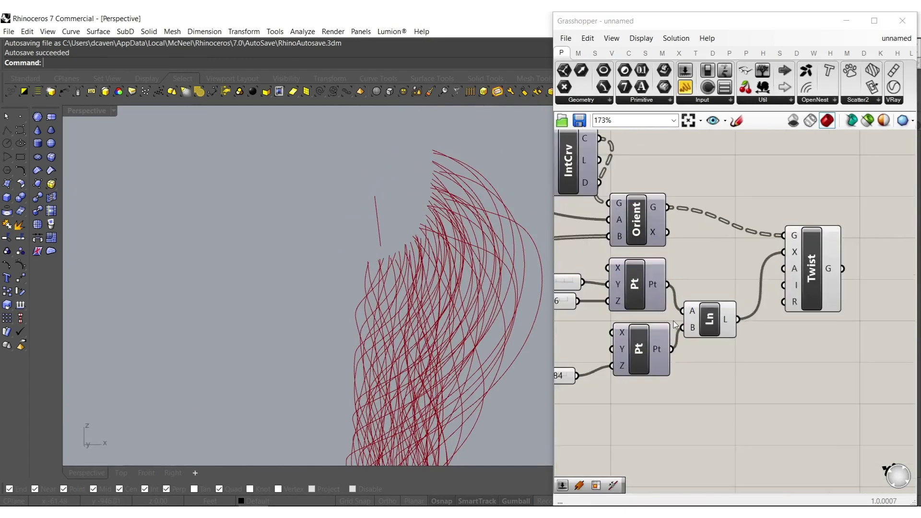
{"action": "left_click", "coordinate": [862, 381]}
{"action": "left_click", "coordinate": [641, 403]}
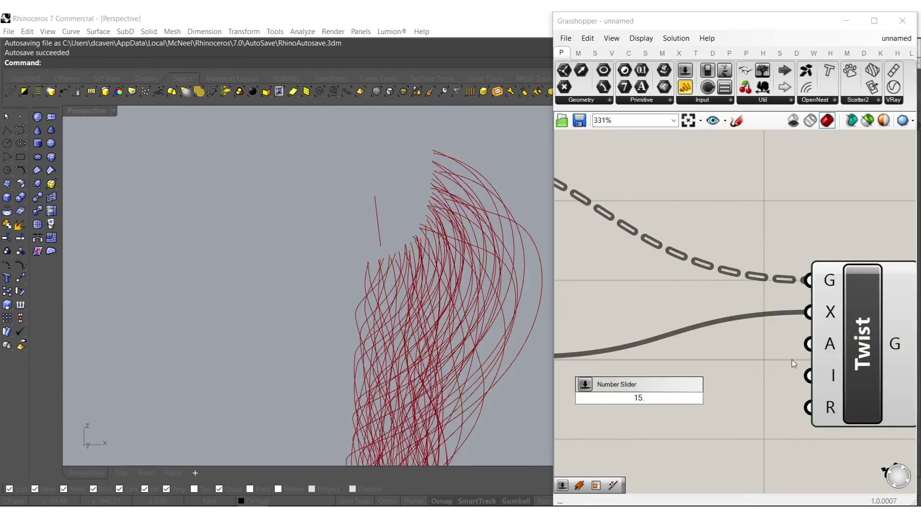
{"action": "left_click_drag", "start_coordinate": [773, 399], "coordinate": [772, 399]}
{"action": "right_click_drag", "start_coordinate": [342, 331], "coordinate": [386, 302], "text": "shift"}
- Lower the Twist angle slider to about 4.641
{"action": "scroll", "coordinate": [387, 311], "scroll_direction": "down", "scroll_amount": 6}
{"action": "scroll", "coordinate": [591, 389], "scroll_direction": "up", "scroll_amount": 6}
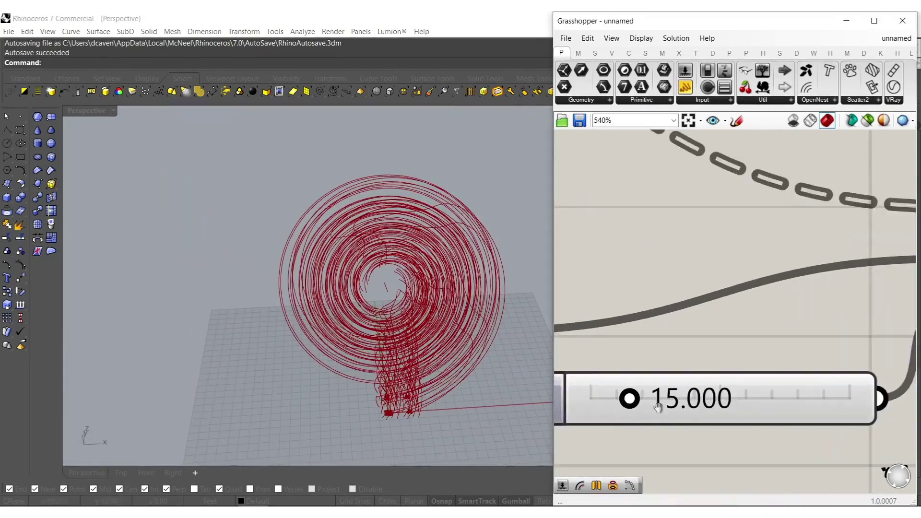
{"action": "left_click_drag", "start_coordinate": [657, 372], "coordinate": [595, 365]}
{"action": "right_click_drag", "start_coordinate": [422, 378], "coordinate": [345, 316]}
- Set the rectangle's X Size slider to about 27.119
{"action": "scroll", "coordinate": [677, 302], "scroll_direction": "down", "scroll_amount": 7}
{"action": "scroll", "coordinate": [677, 302], "scroll_direction": "down", "scroll_amount": 3}
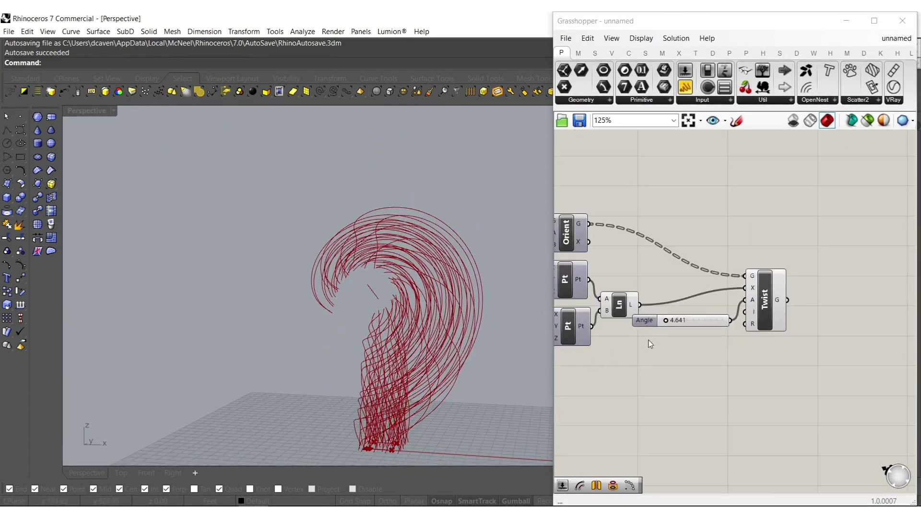
{"action": "right_click_drag", "start_coordinate": [648, 339], "coordinate": [771, 318]}
{"action": "right_click_drag", "start_coordinate": [594, 350], "coordinate": [717, 329]}
{"action": "right_click_drag", "start_coordinate": [580, 320], "coordinate": [709, 328]}
{"action": "mouse_move", "coordinate": [607, 299]}
{"action": "right_mouse_down"}
{"action": "mouse_move", "coordinate": [740, 315]}
{"action": "mouse_move", "coordinate": [682, 295]}
{"action": "right_mouse_up"}
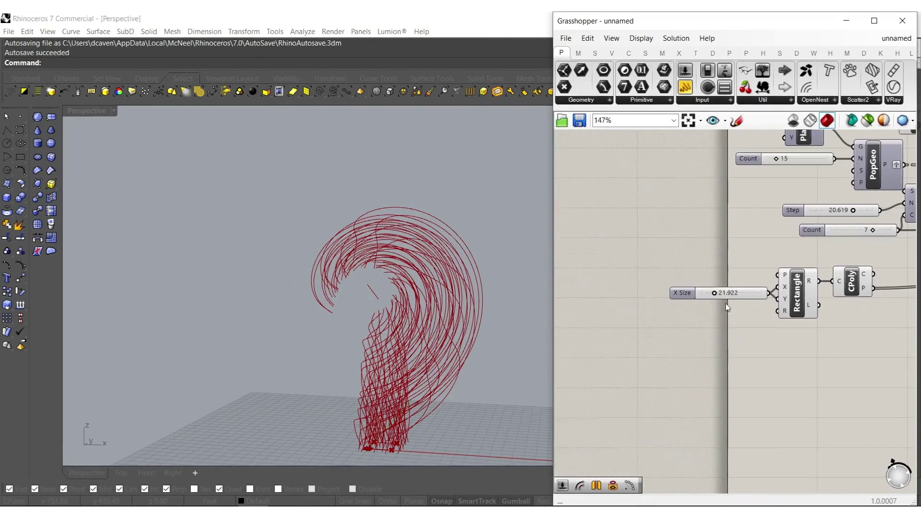
{"action": "scroll", "coordinate": [683, 295], "scroll_direction": "up", "scroll_amount": 7}
{"action": "mouse_move", "coordinate": [709, 273]}
{"action": "left_mouse_down"}
{"action": "mouse_move", "coordinate": [775, 273]}
{"action": "mouse_move", "coordinate": [716, 278]}
{"action": "mouse_move", "coordinate": [724, 280]}
{"action": "left_mouse_up"}
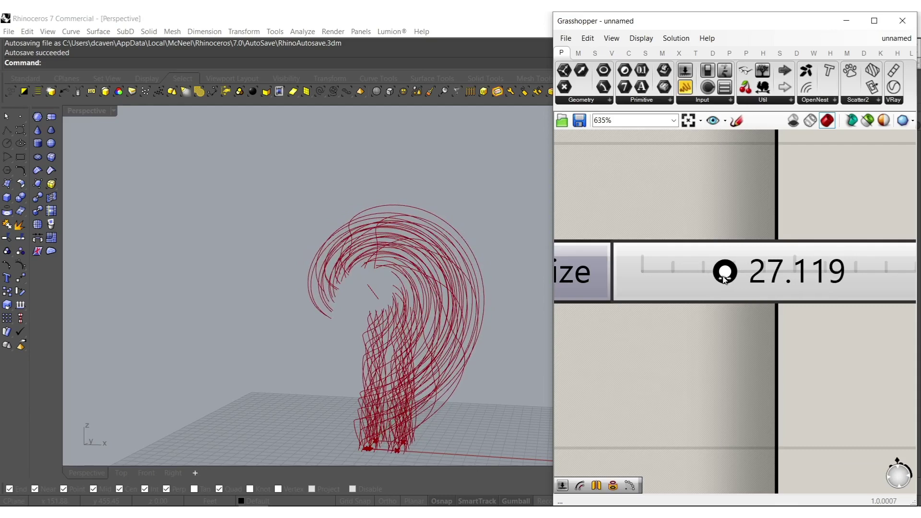
- Lower the upper point's Y coordinate slider to about 38.199
{"action": "scroll", "coordinate": [657, 256], "scroll_direction": "down", "scroll_amount": 5}
{"action": "right_click_drag", "start_coordinate": [789, 347], "coordinate": [571, 363]}
{"action": "right_click_drag", "start_coordinate": [820, 342], "coordinate": [561, 357]}
{"action": "right_click_drag", "start_coordinate": [860, 317], "coordinate": [721, 321]}
{"action": "scroll", "coordinate": [709, 296], "scroll_direction": "up", "scroll_amount": 5}
{"action": "right_click_drag", "start_coordinate": [627, 260], "coordinate": [729, 286]}
{"action": "scroll", "coordinate": [692, 251], "scroll_direction": "up", "scroll_amount": 6}
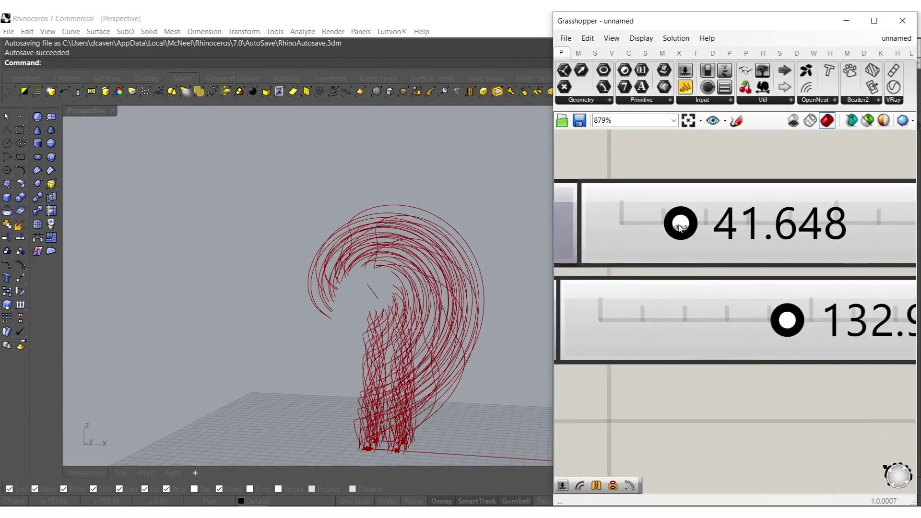
{"action": "left_click_drag", "start_coordinate": [732, 253], "coordinate": [696, 242]}
- Lower the upper point's Z coordinate slider to about 118.641
{"action": "scroll", "coordinate": [700, 243], "scroll_direction": "down", "scroll_amount": 8}
{"action": "scroll", "coordinate": [739, 310], "scroll_direction": "up", "scroll_amount": 5}
{"action": "left_click_drag", "start_coordinate": [702, 301], "coordinate": [675, 287]}
{"action": "right_click_drag", "start_coordinate": [396, 317], "coordinate": [354, 307]}
- Lower the lower point's Z coordinate slider to about 126.429
{"action": "scroll", "coordinate": [707, 296], "scroll_direction": "down", "scroll_amount": 5}
{"action": "scroll", "coordinate": [693, 408], "scroll_direction": "up", "scroll_amount": 4}
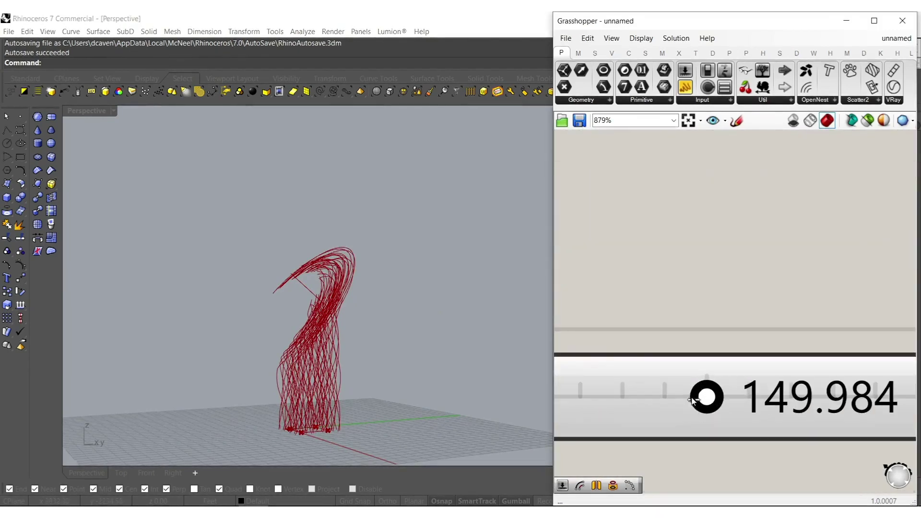
{"action": "left_click_drag", "start_coordinate": [702, 399], "coordinate": [674, 396]}
{"action": "right_click_drag", "start_coordinate": [335, 376], "coordinate": [428, 383]}
- Add a Mirror component after Twist and feed the twisted curves into its geometry input
{"action": "scroll", "coordinate": [635, 308], "scroll_direction": "down", "scroll_amount": 11}
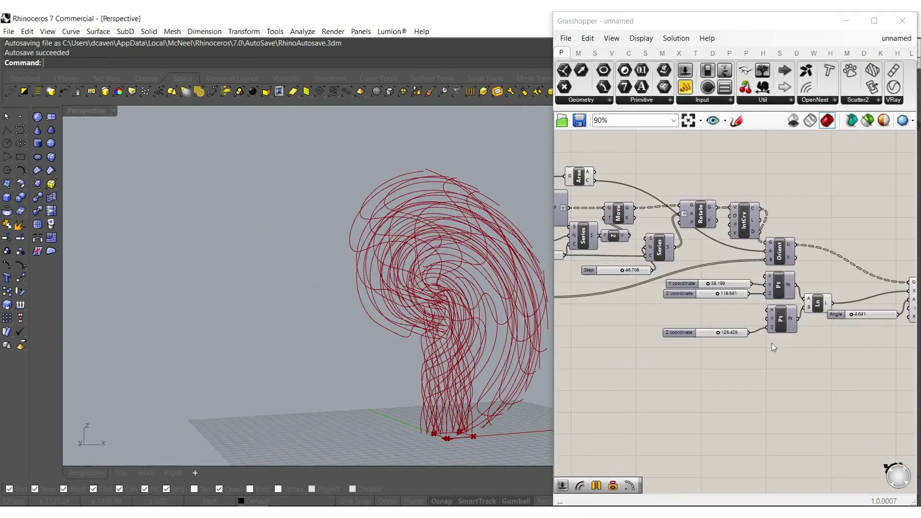
{"action": "right_click_drag", "start_coordinate": [795, 342], "coordinate": [640, 333]}
{"action": "right_click_drag", "start_coordinate": [725, 324], "coordinate": [670, 330]}
{"action": "scroll", "coordinate": [778, 317], "scroll_direction": "up", "scroll_amount": 3}
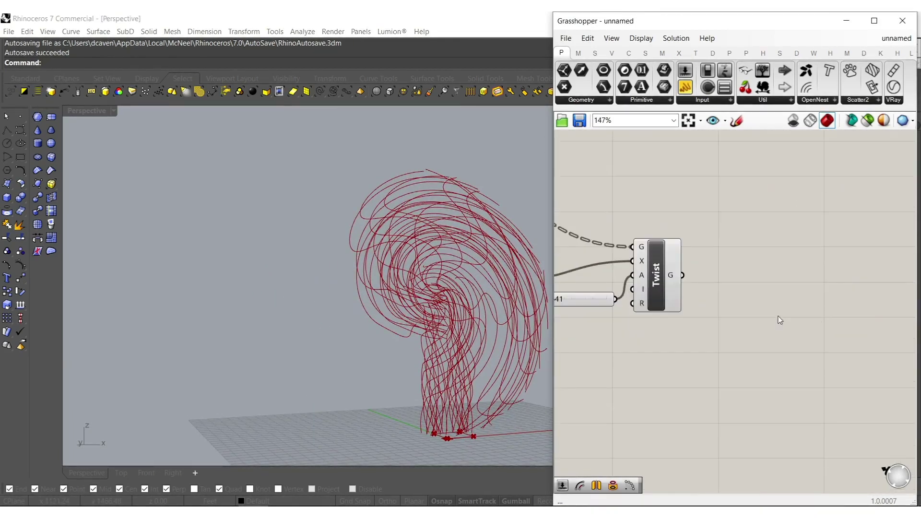
{"action": "double_click", "coordinate": [740, 316]}
{"action": "type", "text": "m"}
{"action": "left_click", "coordinate": [710, 288]}
{"action": "scroll", "coordinate": [710, 310], "scroll_direction": "up", "scroll_amount": 4}
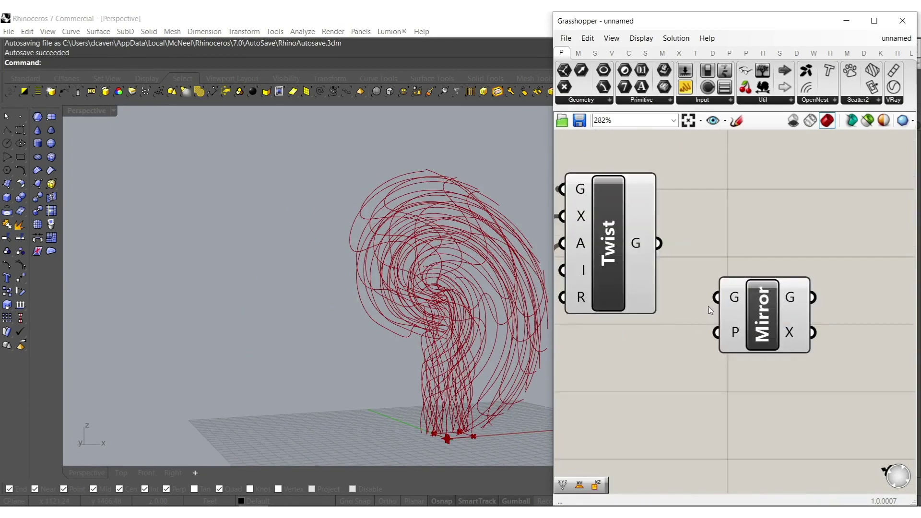
{"action": "left_click_drag", "start_coordinate": [674, 247], "coordinate": [669, 245]}
{"action": "right_click_drag", "start_coordinate": [433, 324], "coordinate": [337, 294]}
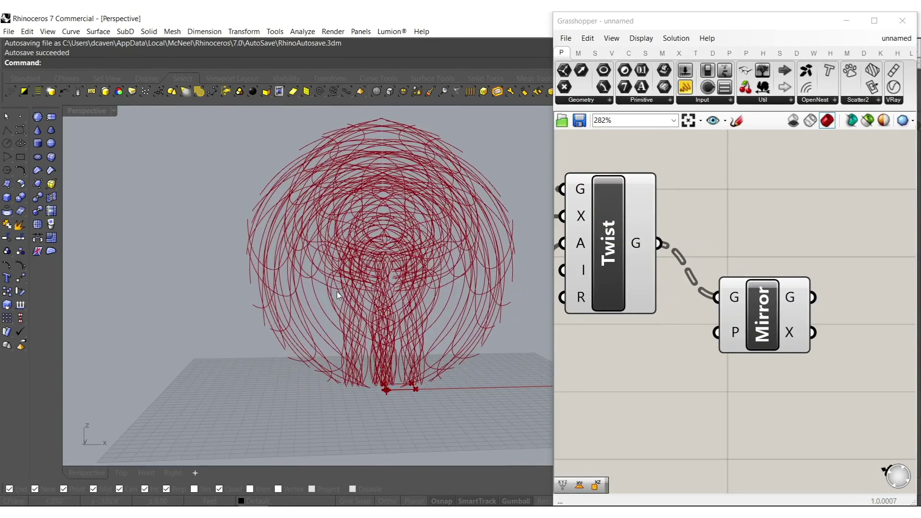
- Add a Construct Point component below Twist as the origin for the mirror plane
{"action": "right_click_drag", "start_coordinate": [663, 381], "coordinate": [686, 350]}
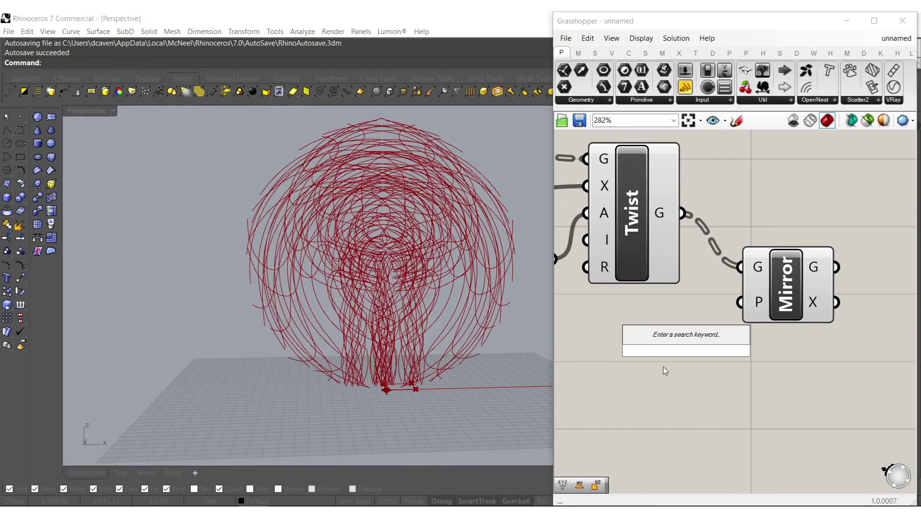
{"action": "double_click", "coordinate": [673, 346]}
{"action": "type", "text": "xyz"}
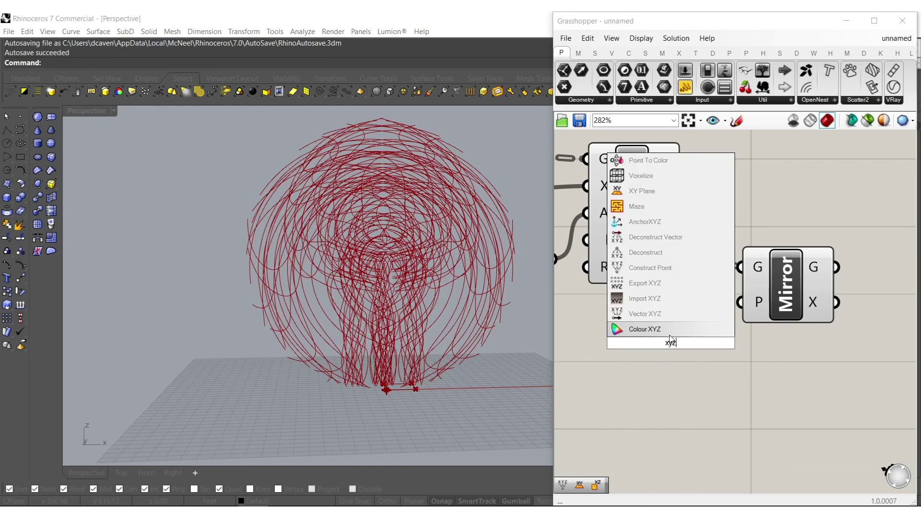
{"action": "left_click", "coordinate": [662, 268]}
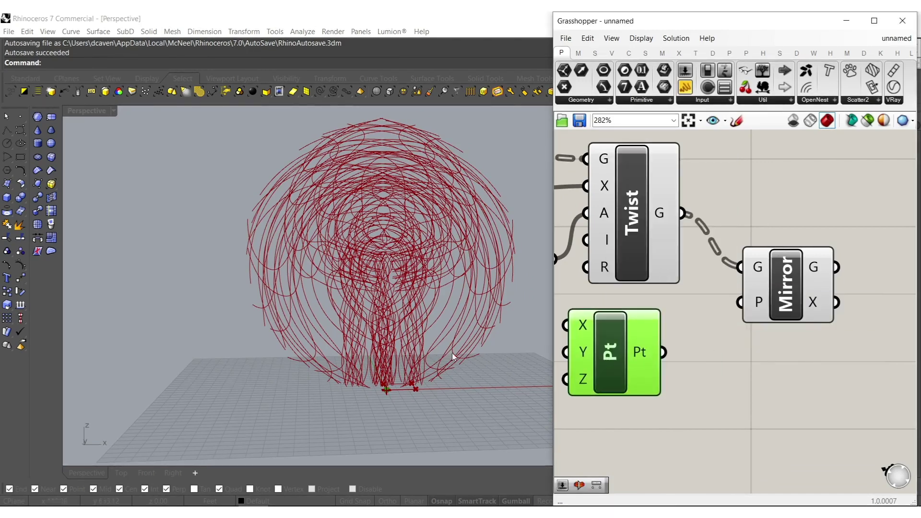
{"action": "right_click_drag", "start_coordinate": [452, 356], "coordinate": [390, 361]}
- Add a YZ Plane component with the new point as its origin and feed it into the Mirror component's plane input
{"action": "type", "text": "su"}
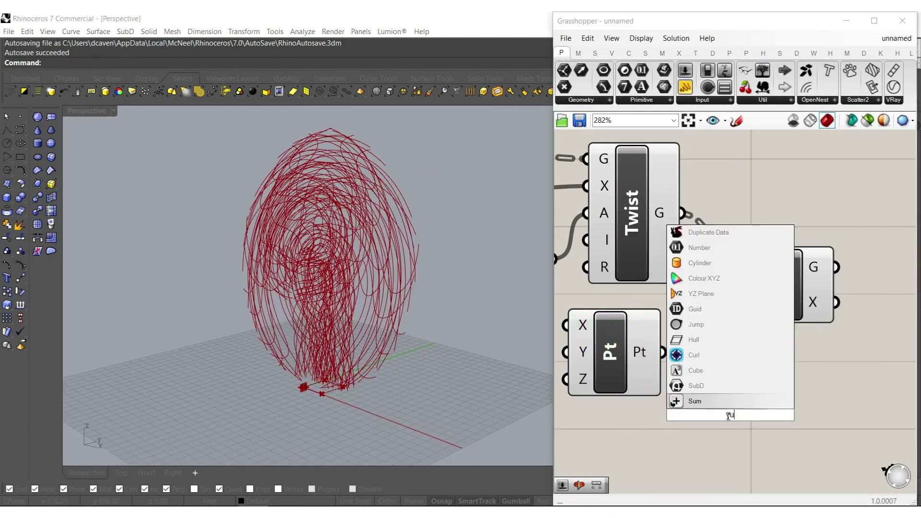
{"action": "key", "text": "BackSpace"}
{"action": "key", "text": "BackSpace"}
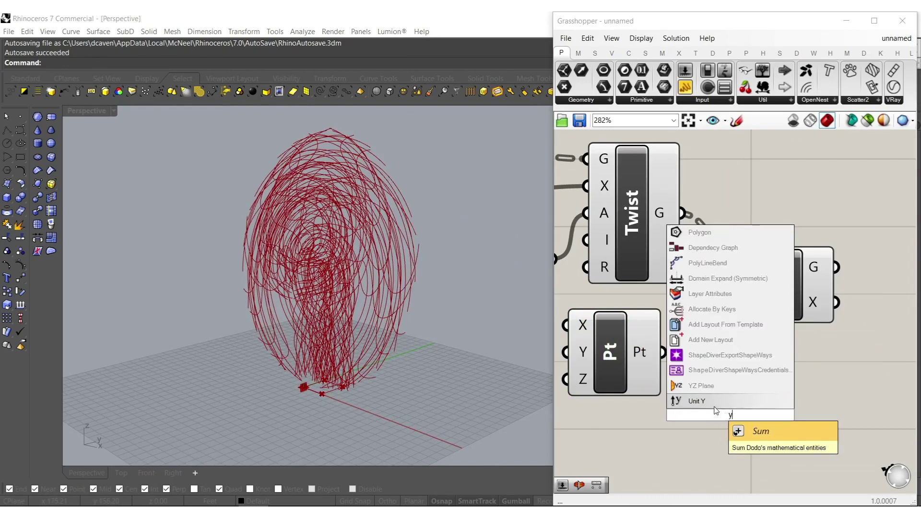
{"action": "type", "text": "z"}
{"action": "key", "text": "Return"}
{"action": "scroll", "coordinate": [708, 408], "scroll_direction": "up", "scroll_amount": 2}
{"action": "left_click_drag", "start_coordinate": [684, 415], "coordinate": [662, 353]}
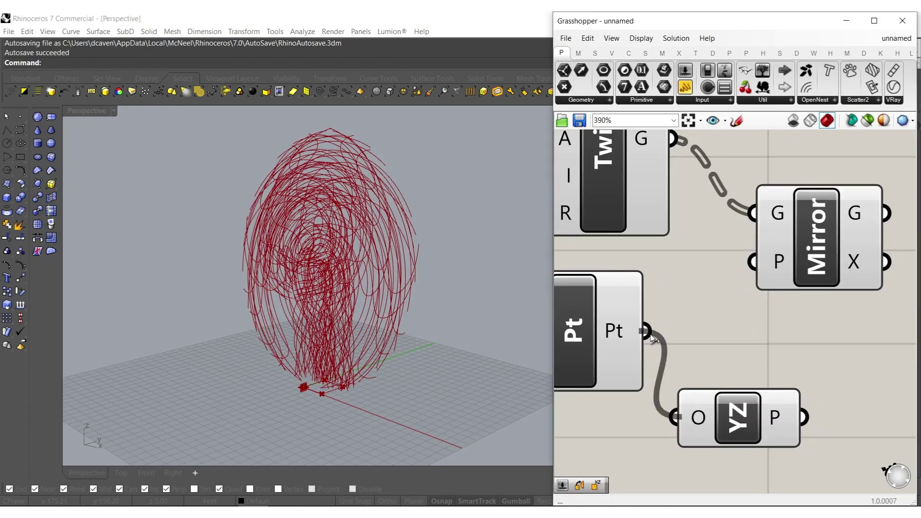
- Feed a number slider created at 15 into the mirror origin point's X input and lower it to 0
{"action": "right_click_drag", "start_coordinate": [648, 338], "coordinate": [883, 324]}
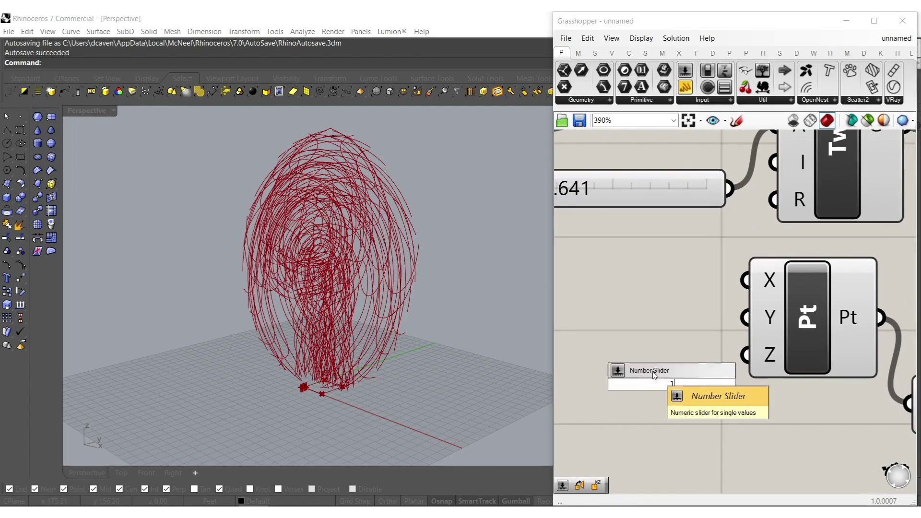
{"action": "type", "text": "15"}
{"action": "key", "text": "Return"}
{"action": "left_click_drag", "start_coordinate": [753, 280], "coordinate": [824, 382]}
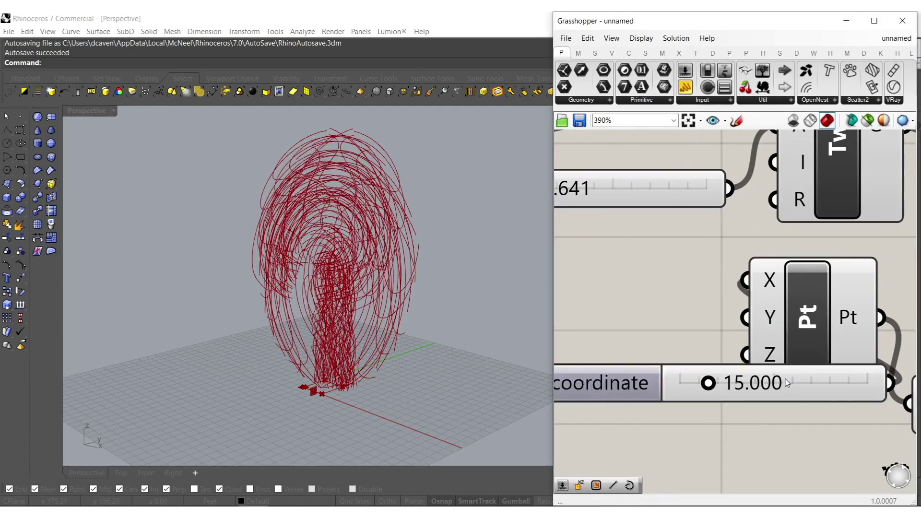
{"action": "left_click_drag", "start_coordinate": [721, 386], "coordinate": [657, 284]}
{"action": "right_click_drag", "start_coordinate": [294, 324], "coordinate": [413, 323]}
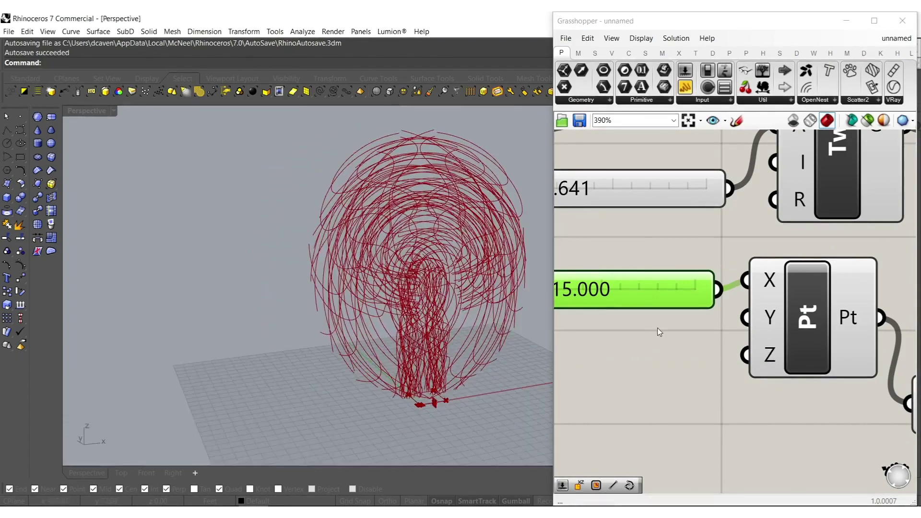
{"action": "right_click_drag", "start_coordinate": [615, 349], "coordinate": [844, 322]}
{"action": "left_click_drag", "start_coordinate": [767, 262], "coordinate": [706, 260]}
- Insert a Negative component between the slider and the mirror origin point's X input
{"action": "scroll", "coordinate": [694, 286], "scroll_direction": "down", "scroll_amount": 3}
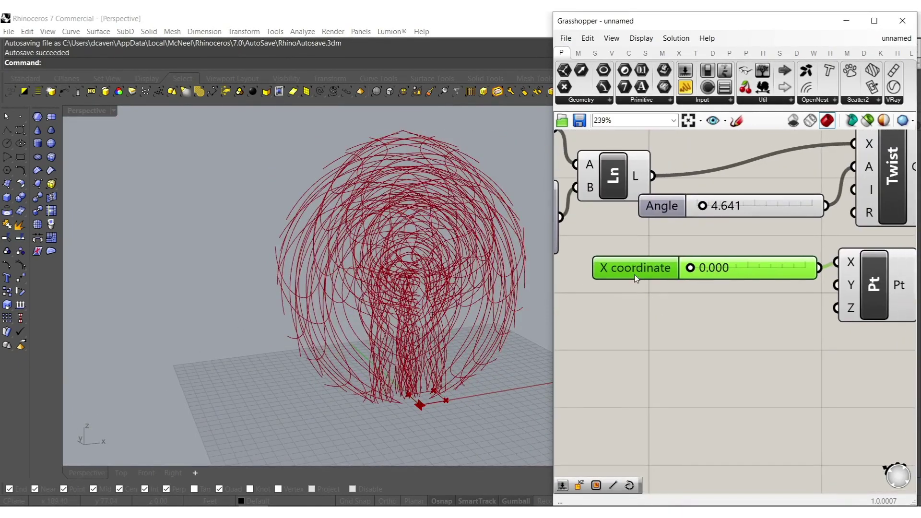
{"action": "left_click_drag", "start_coordinate": [632, 277], "coordinate": [515, 298]}
{"action": "type", "text": "Nneg"}
{"action": "double_click", "coordinate": [680, 342]}
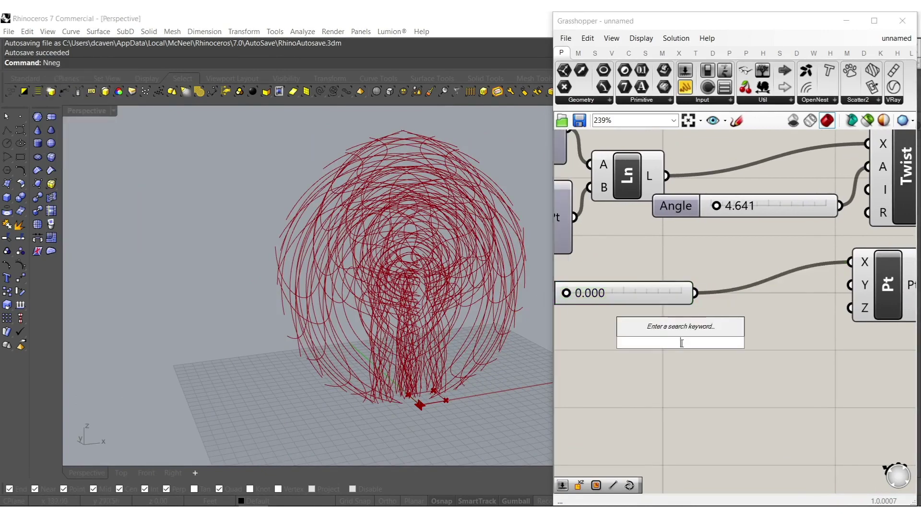
{"action": "type", "text": "neg"}
{"action": "key", "text": "Return"}
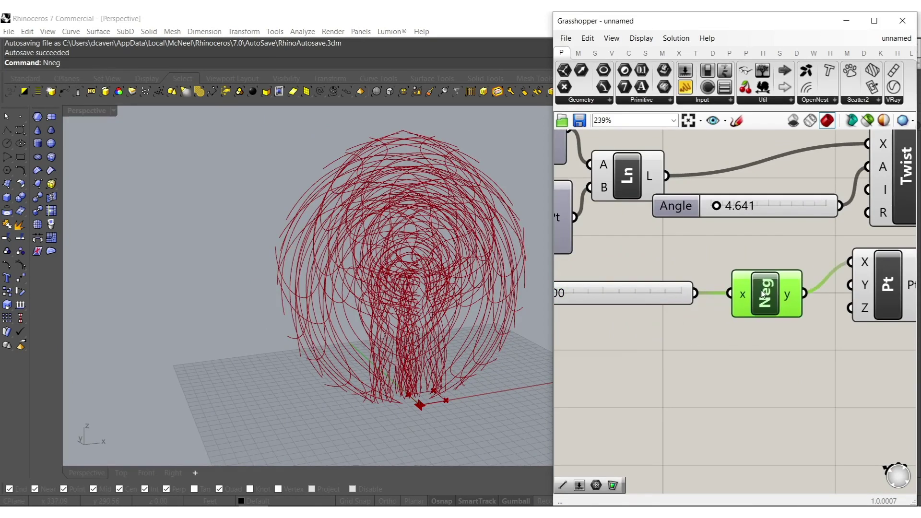
- Raise the slider feeding the Negative component to about 31.345 to offset the mirror plane
{"action": "right_click_drag", "start_coordinate": [686, 342], "coordinate": [760, 334]}
{"action": "scroll", "coordinate": [622, 286], "scroll_direction": "up", "scroll_amount": 3}
{"action": "left_click_drag", "start_coordinate": [591, 286], "coordinate": [674, 276]}
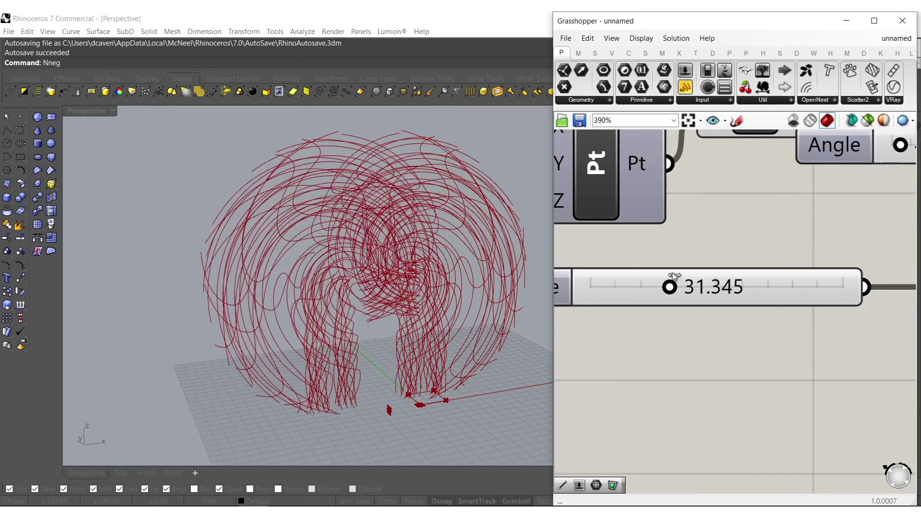
{"action": "right_click_drag", "start_coordinate": [411, 317], "coordinate": [376, 303]}
- Try adjusting the Twist component's angle slider
{"action": "scroll", "coordinate": [585, 290], "scroll_direction": "down", "scroll_amount": 4}
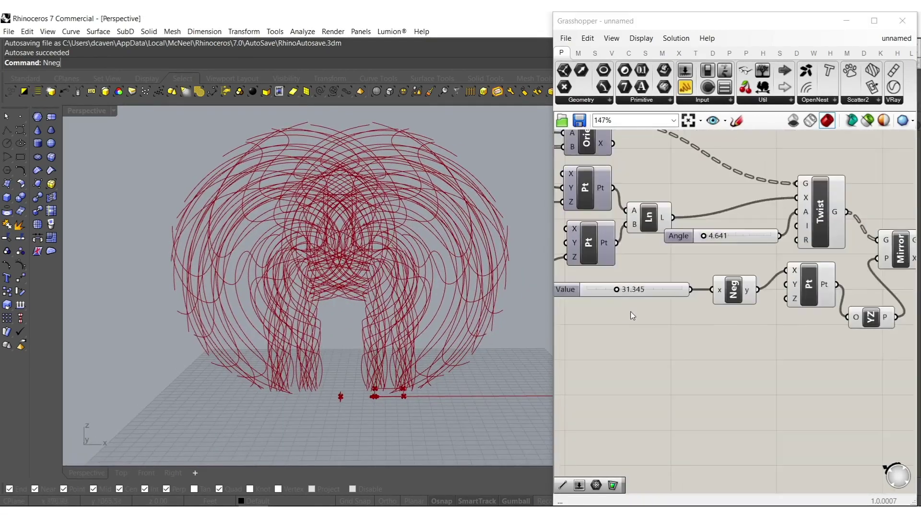
{"action": "right_click_drag", "start_coordinate": [738, 244], "coordinate": [750, 278]}
{"action": "scroll", "coordinate": [726, 274], "scroll_direction": "up", "scroll_amount": 5}
{"action": "mouse_move", "coordinate": [677, 253]}
{"action": "left_mouse_down"}
{"action": "mouse_move", "coordinate": [708, 249]}
{"action": "mouse_move", "coordinate": [662, 256]}
{"action": "mouse_move", "coordinate": [674, 254]}
{"action": "left_mouse_up"}
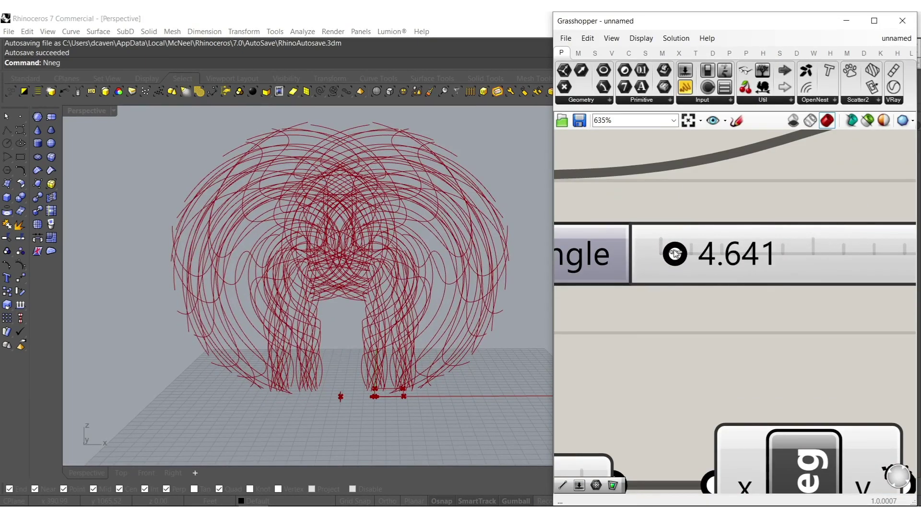
- Lower the upper point's Y coordinate slider to about 27.534
{"action": "scroll", "coordinate": [690, 255], "scroll_direction": "down", "scroll_amount": 8}
{"action": "right_click_drag", "start_coordinate": [676, 277], "coordinate": [758, 286]}
{"action": "scroll", "coordinate": [658, 268], "scroll_direction": "up", "scroll_amount": 7}
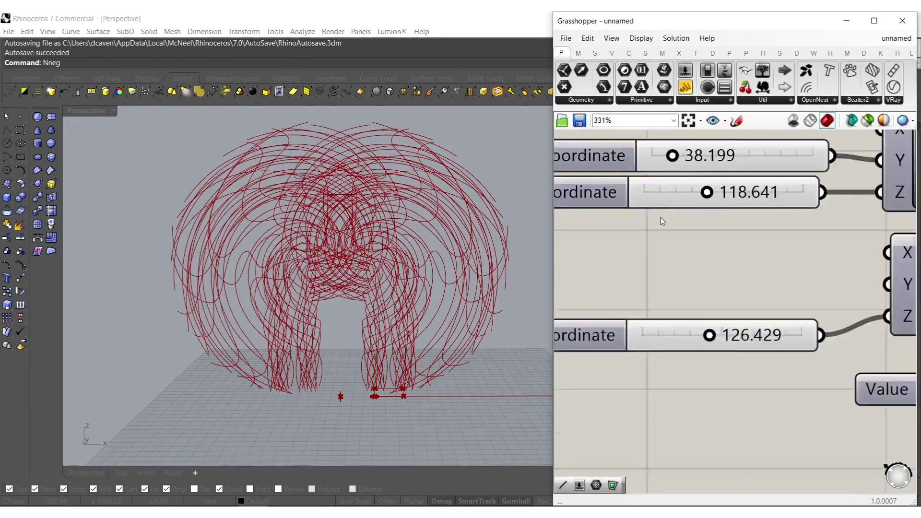
{"action": "left_click_drag", "start_coordinate": [673, 151], "coordinate": [664, 172]}
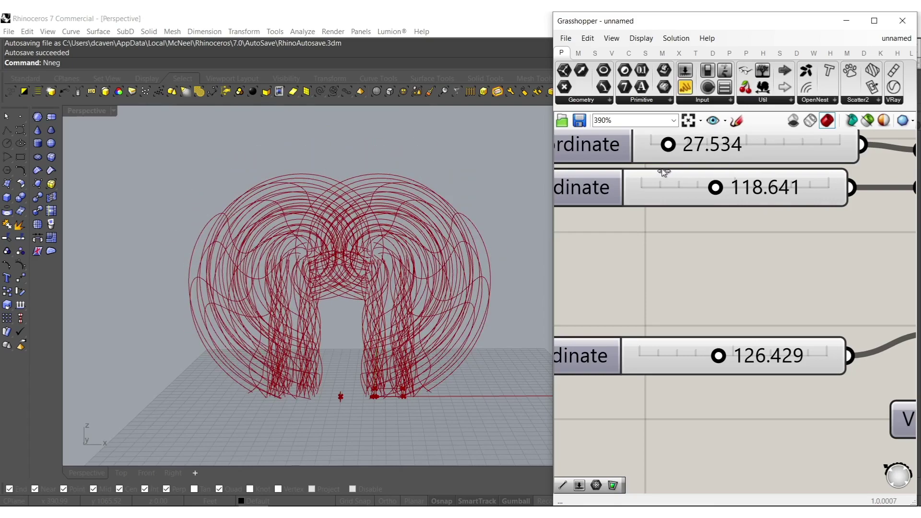
- Lower the upper point's Z coordinate slider to about 74.171
{"action": "right_click_drag", "start_coordinate": [478, 274], "coordinate": [350, 312]}
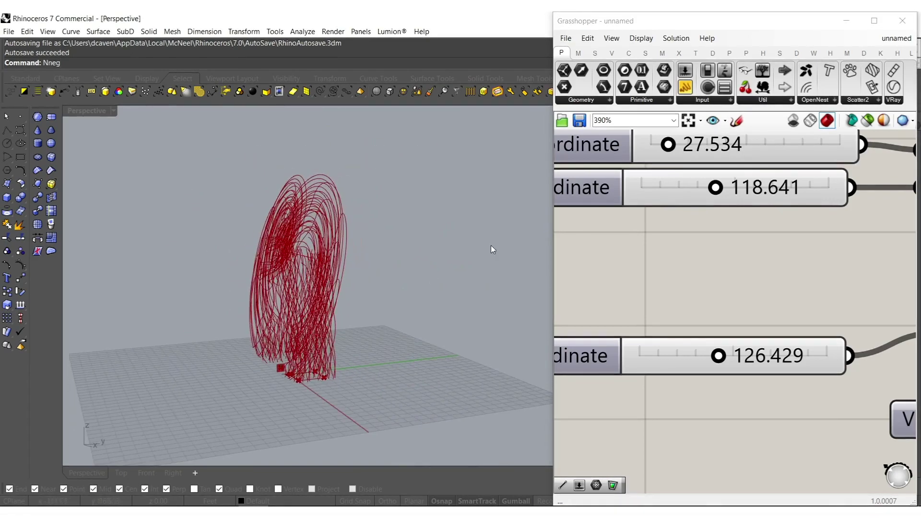
{"action": "scroll", "coordinate": [715, 250], "scroll_direction": "down", "scroll_amount": 5}
{"action": "scroll", "coordinate": [708, 259], "scroll_direction": "up", "scroll_amount": 6}
{"action": "left_click_drag", "start_coordinate": [728, 286], "coordinate": [696, 277]}
{"action": "right_click_drag", "start_coordinate": [351, 317], "coordinate": [468, 309]}
{"action": "scroll", "coordinate": [720, 282], "scroll_direction": "down", "scroll_amount": 6}
- Duplicate the mirror setup from the Value slider through Mirror, and add the first Mirror's output to the duplicate's geometry input
{"action": "right_click_drag", "start_coordinate": [909, 368], "coordinate": [754, 377]}
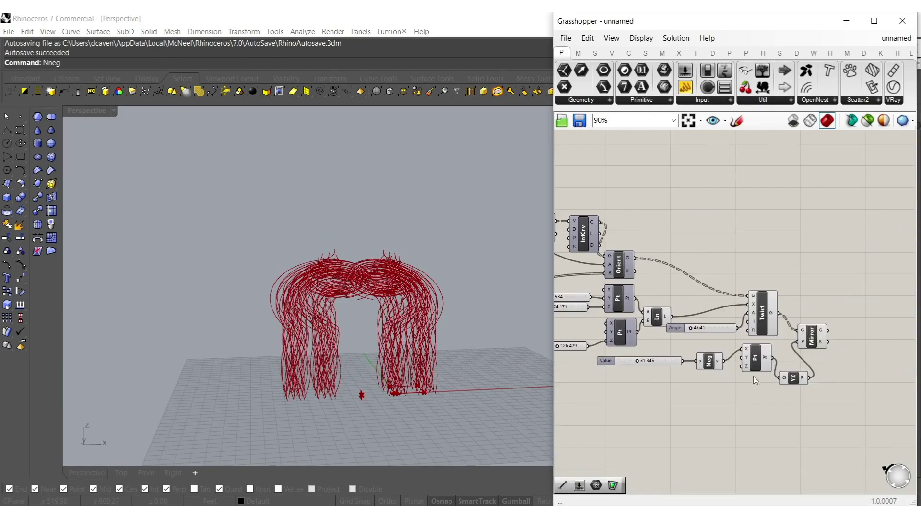
{"action": "scroll", "coordinate": [822, 350], "scroll_direction": "up", "scroll_amount": 6}
{"action": "left_click_drag", "start_coordinate": [846, 417], "coordinate": [809, 337]}
{"action": "right_click_drag", "start_coordinate": [755, 373], "coordinate": [805, 298]}
{"action": "scroll", "coordinate": [799, 343], "scroll_direction": "down", "scroll_amount": 3}
{"action": "left_click_drag", "start_coordinate": [804, 391], "coordinate": [574, 305], "text": "shift"}
{"action": "right_click_drag", "start_coordinate": [732, 356], "coordinate": [682, 319]}
{"action": "left_click_drag", "start_coordinate": [768, 248], "coordinate": [856, 333], "text": "alt"}
{"action": "left_click", "coordinate": [846, 274]}
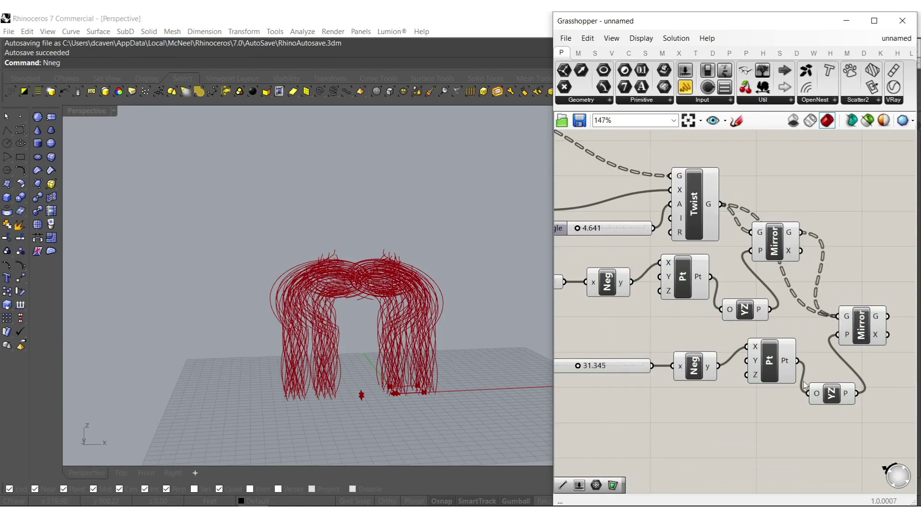
- Add an XY Plane component at the duplicated origin point and feed it to the second Mirror's plane input
{"action": "right_click_drag", "start_coordinate": [804, 384], "coordinate": [814, 304]}
{"action": "type", "text": "xy"}
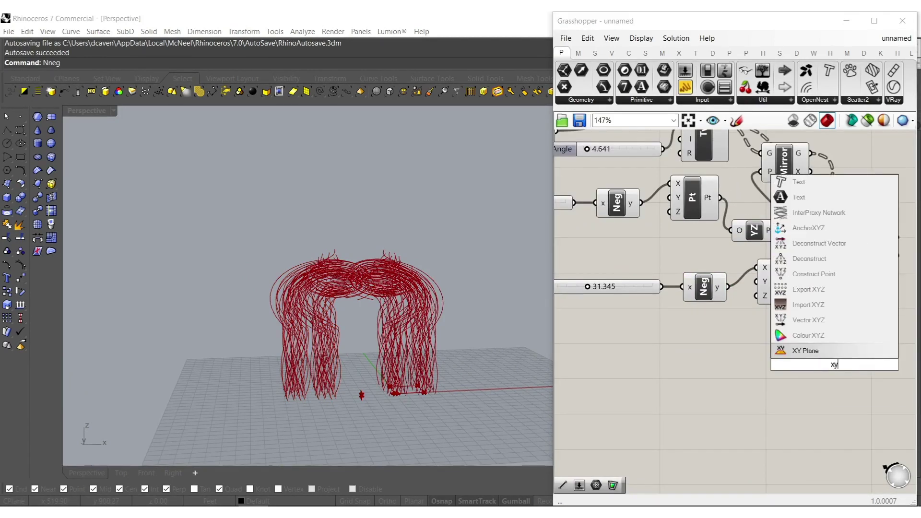
{"action": "left_click", "coordinate": [815, 350]}
{"action": "scroll", "coordinate": [814, 350], "scroll_direction": "up", "scroll_amount": 3}
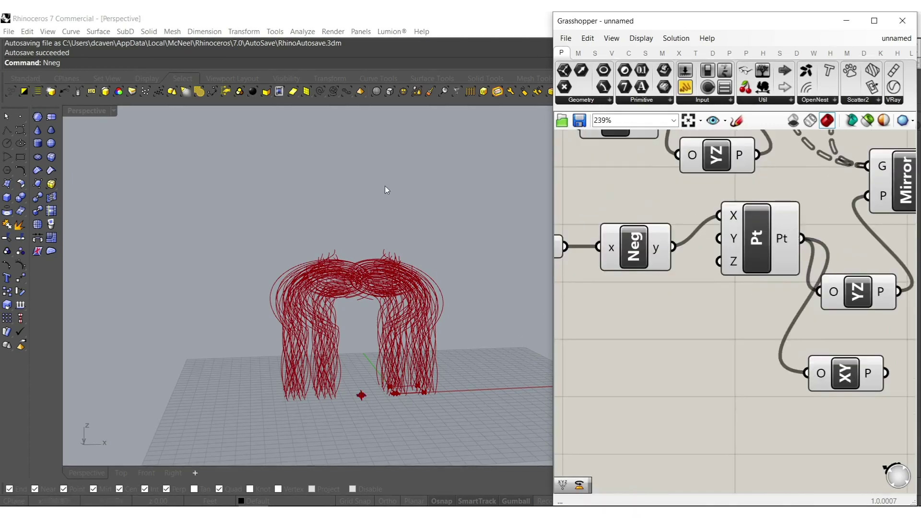
{"action": "right_click_drag", "start_coordinate": [835, 363], "coordinate": [765, 394]}
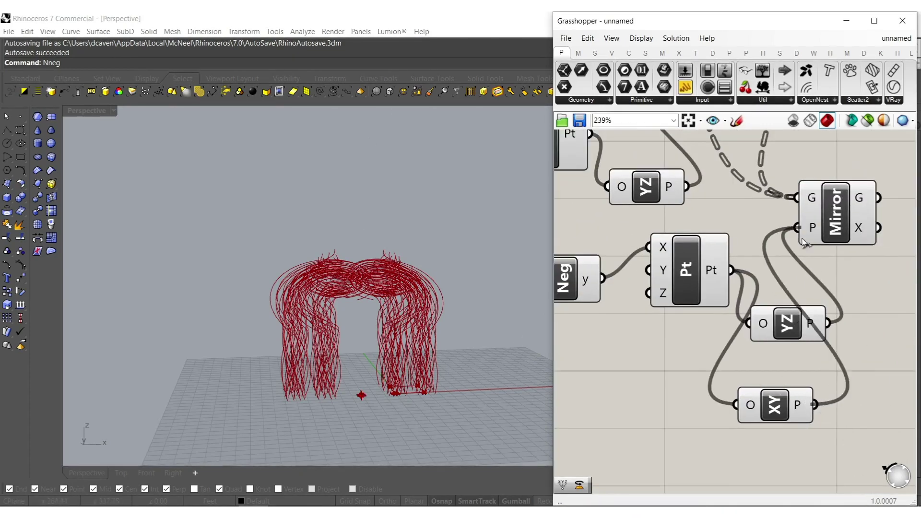
- Bypass and remove the duplicated Negative component, wiring its slider to the duplicated point's Z input instead of X
{"action": "right_click_drag", "start_coordinate": [671, 337], "coordinate": [779, 346]}
{"action": "left_click_drag", "start_coordinate": [590, 297], "coordinate": [590, 296]}
{"action": "left_click_drag", "start_coordinate": [649, 276], "coordinate": [641, 227]}
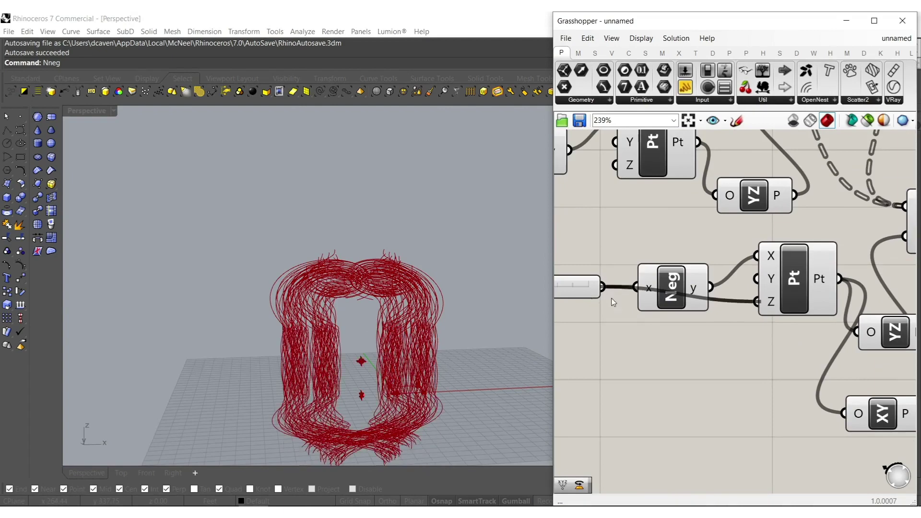
{"action": "scroll", "coordinate": [620, 301], "scroll_direction": "up", "scroll_amount": 4}
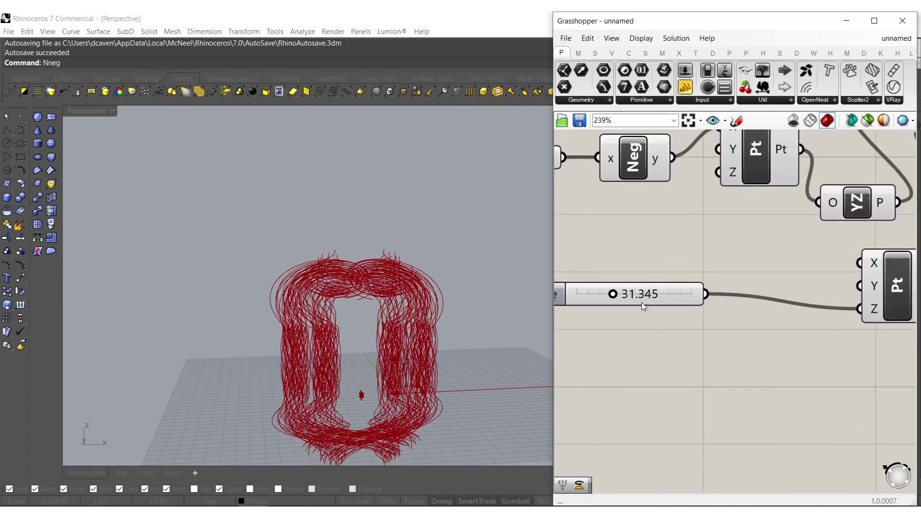
- Extend the upper limit of the second mirror plane's Z coordinate slider and raise it to about 119.631
{"action": "left_click_drag", "start_coordinate": [607, 293], "coordinate": [700, 292]}
{"action": "right_click_drag", "start_coordinate": [701, 294], "coordinate": [716, 311]}
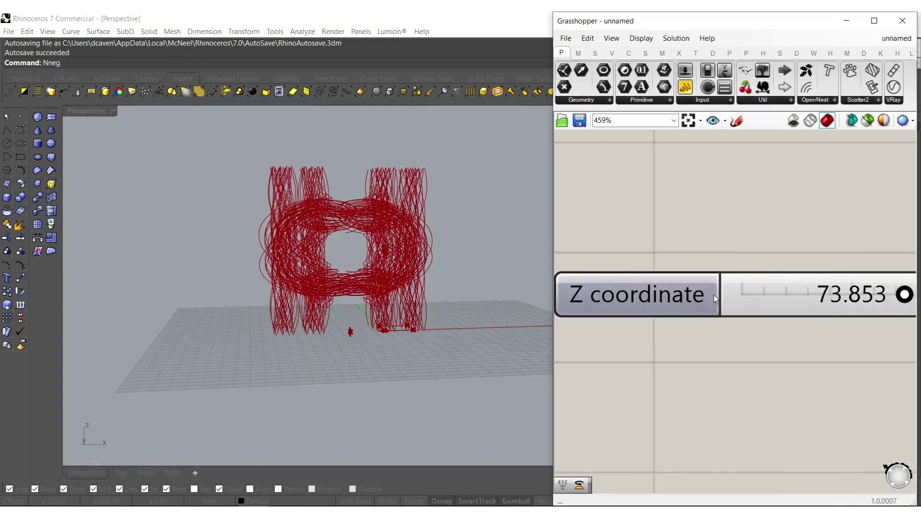
{"action": "double_click", "coordinate": [676, 299]}
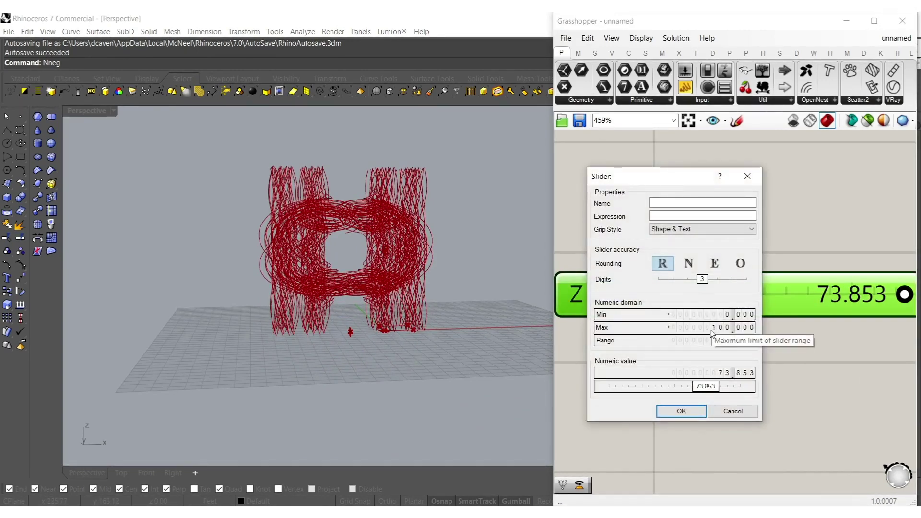
{"action": "left_click", "coordinate": [684, 416]}
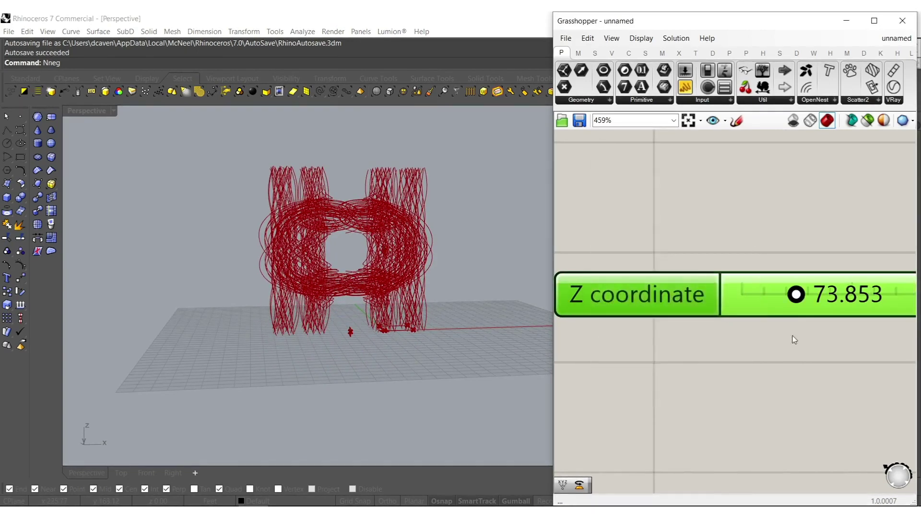
{"action": "right_click_drag", "start_coordinate": [779, 312], "coordinate": [715, 348]}
{"action": "left_click_drag", "start_coordinate": [733, 334], "coordinate": [767, 335]}
- Lower the Value slider feeding the Negative component to about 13.396
{"action": "scroll", "coordinate": [707, 318], "scroll_direction": "down", "scroll_amount": 5}
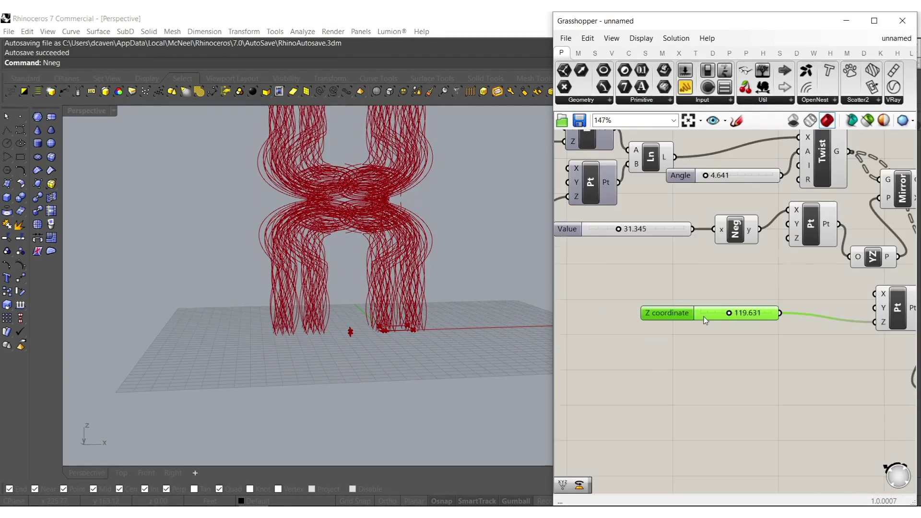
{"action": "scroll", "coordinate": [616, 225], "scroll_direction": "up", "scroll_amount": 7}
{"action": "left_click_drag", "start_coordinate": [631, 272], "coordinate": [555, 272]}
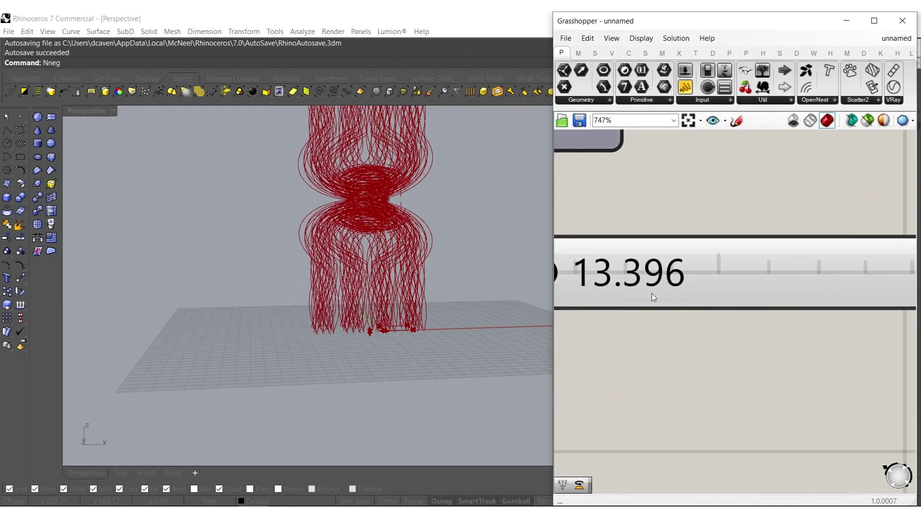
- Lower the Twist component's Angle slider to about 2.586
{"action": "scroll", "coordinate": [656, 281], "scroll_direction": "down", "scroll_amount": 4}
{"action": "scroll", "coordinate": [657, 280], "scroll_direction": "down", "scroll_amount": 3}
{"action": "scroll", "coordinate": [806, 313], "scroll_direction": "up", "scroll_amount": 8}
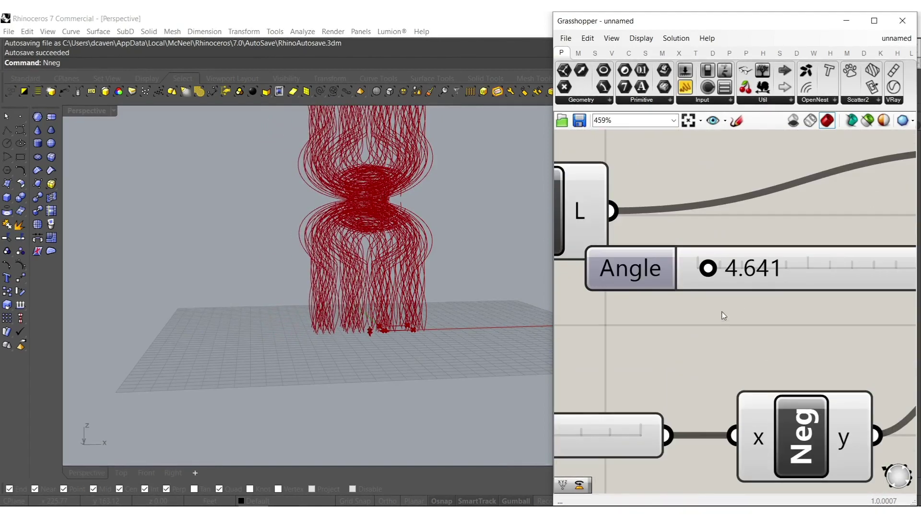
{"action": "scroll", "coordinate": [714, 267], "scroll_direction": "up", "scroll_amount": 1}
{"action": "left_click_drag", "start_coordinate": [698, 272], "coordinate": [681, 241]}
{"action": "right_click_drag", "start_coordinate": [444, 261], "coordinate": [564, 278]}
{"action": "scroll", "coordinate": [720, 272], "scroll_direction": "down", "scroll_amount": 5}
- Raise the upper point's Y coordinate slider to about 43.420 and its second coordinate slider to about 108.992
{"action": "scroll", "coordinate": [716, 292], "scroll_direction": "down", "scroll_amount": 5}
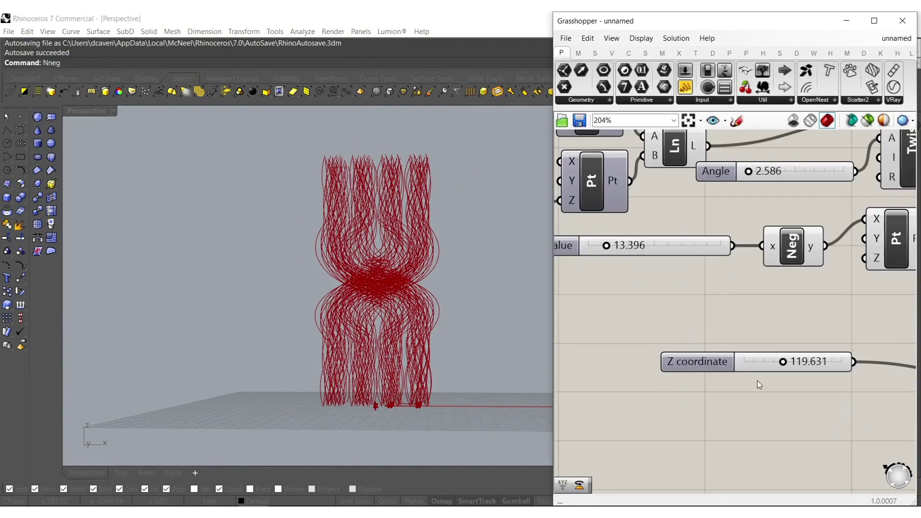
{"action": "scroll", "coordinate": [672, 244], "scroll_direction": "up", "scroll_amount": 8}
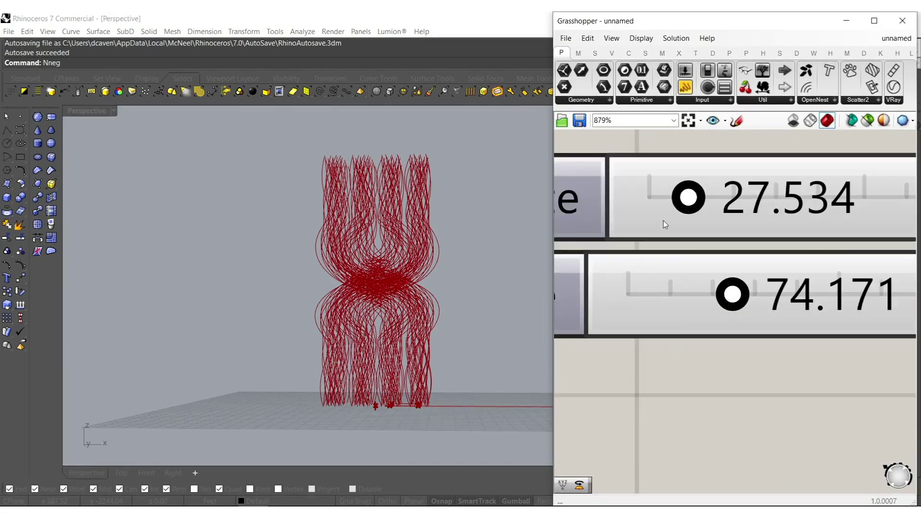
{"action": "left_click_drag", "start_coordinate": [686, 201], "coordinate": [710, 225]}
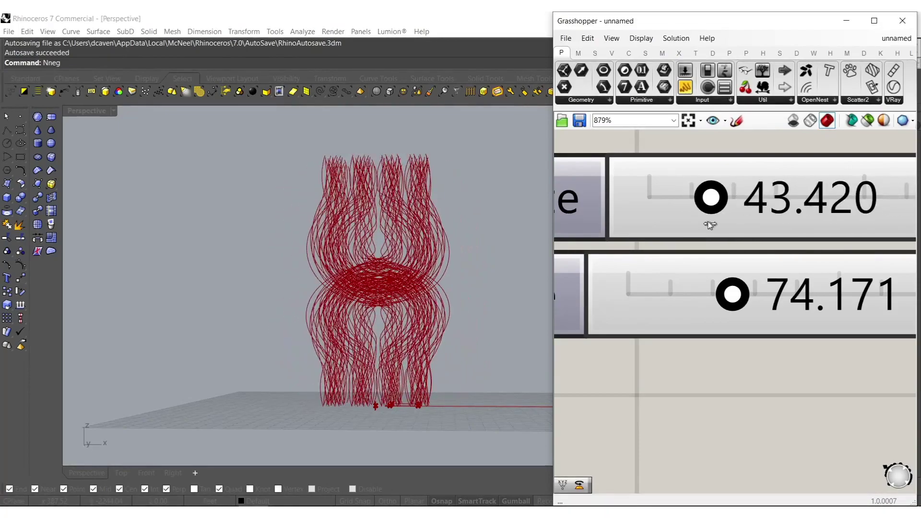
{"action": "left_click_drag", "start_coordinate": [730, 300], "coordinate": [778, 296]}
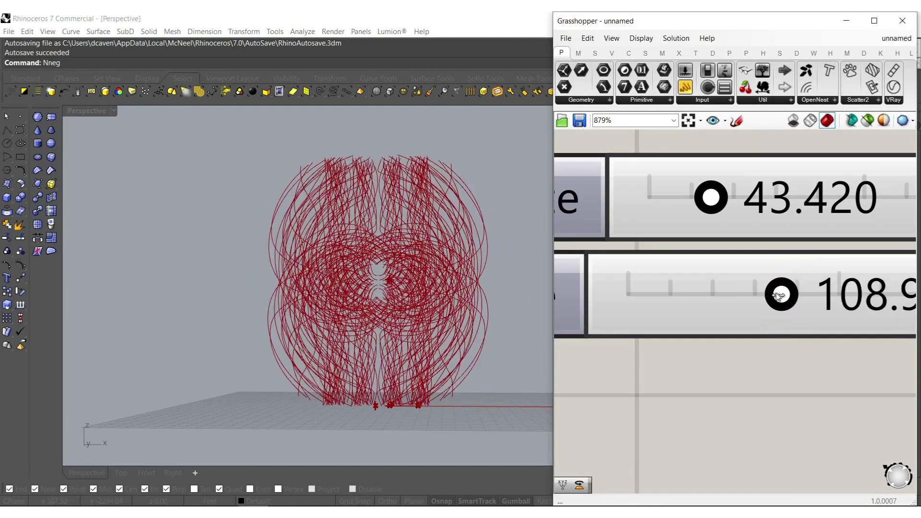
- Lower the Z coordinate slider of the twist axis's other end point
{"action": "scroll", "coordinate": [772, 296], "scroll_direction": "down", "scroll_amount": 5}
{"action": "scroll", "coordinate": [747, 416], "scroll_direction": "up", "scroll_amount": 5}
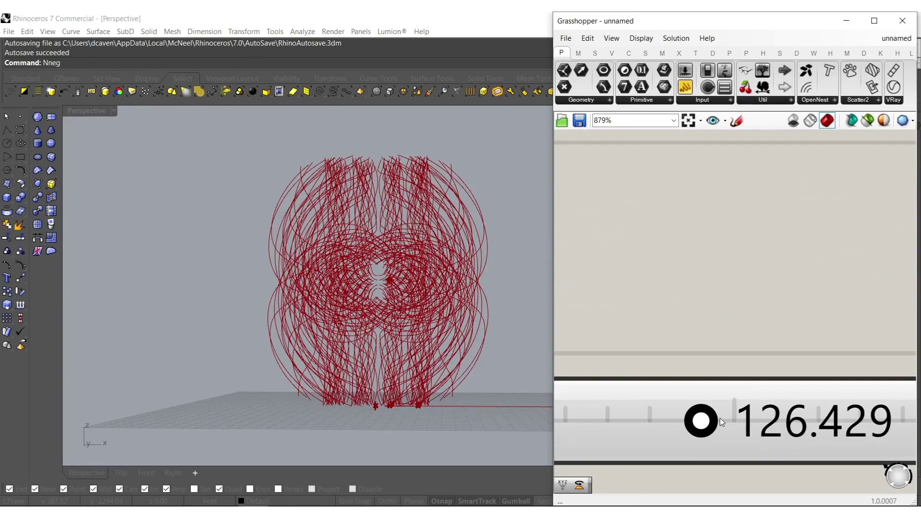
{"action": "left_click_drag", "start_coordinate": [697, 421], "coordinate": [502, 381]}
{"action": "mouse_move", "coordinate": [557, 407]}
{"action": "left_mouse_down"}
{"action": "mouse_move", "coordinate": [575, 406]}
{"action": "mouse_move", "coordinate": [549, 402]}
{"action": "left_mouse_up"}
{"action": "mouse_move", "coordinate": [429, 309]}
{"action": "right_mouse_down"}
{"action": "mouse_move", "coordinate": [294, 315]}
{"action": "mouse_move", "coordinate": [466, 313]}
{"action": "mouse_move", "coordinate": [432, 317]}
{"action": "right_mouse_up"}
- Adjust the Twist component's Angle slider to about 4.996
{"action": "scroll", "coordinate": [703, 292], "scroll_direction": "down", "scroll_amount": 5}
{"action": "scroll", "coordinate": [703, 337], "scroll_direction": "down", "scroll_amount": 4}
{"action": "right_click_drag", "start_coordinate": [863, 292], "coordinate": [745, 291]}
{"action": "scroll", "coordinate": [745, 291], "scroll_direction": "up", "scroll_amount": 8}
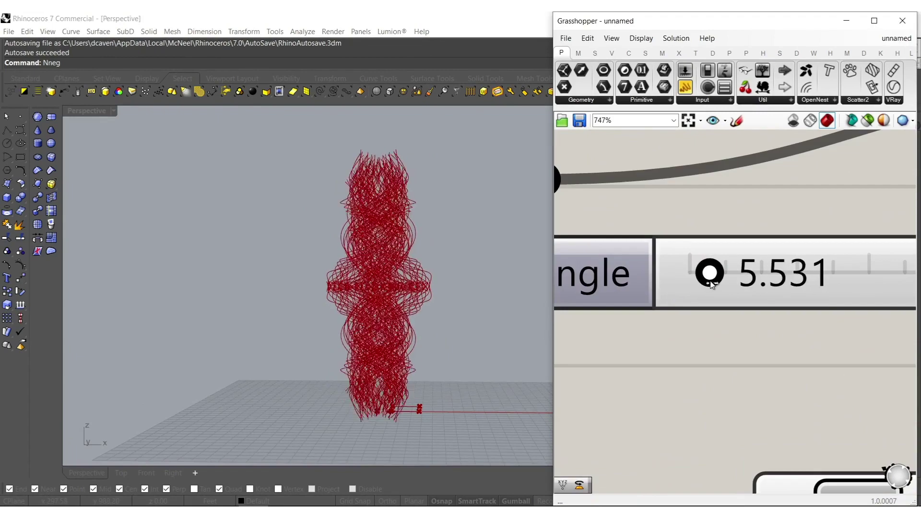
{"action": "left_click_drag", "start_coordinate": [749, 292], "coordinate": [698, 286]}
{"action": "left_click_drag", "start_coordinate": [695, 286], "coordinate": [710, 285]}
{"action": "right_click_drag", "start_coordinate": [431, 326], "coordinate": [408, 309]}
- Raise the slider driving the Rectangle's X and Y sizes to about 46.610
{"action": "scroll", "coordinate": [701, 318], "scroll_direction": "down", "scroll_amount": 11}
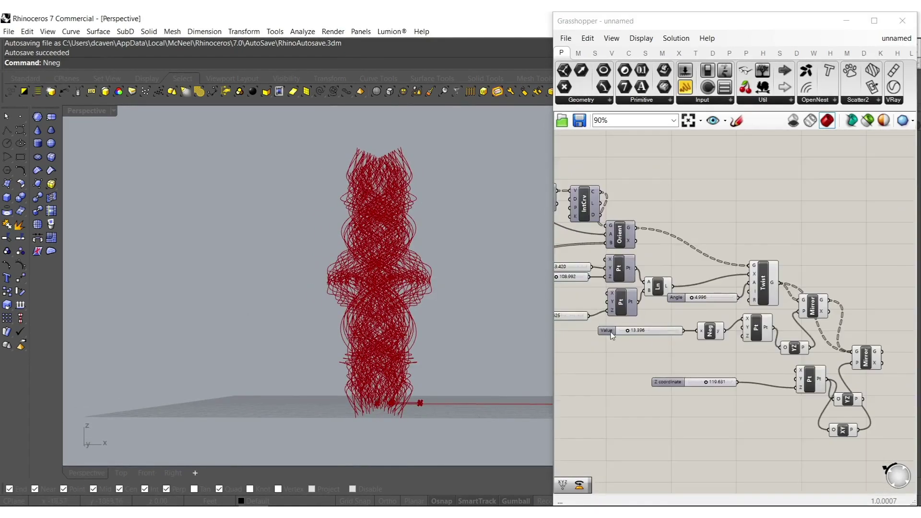
{"action": "right_click_drag", "start_coordinate": [618, 331], "coordinate": [713, 332]}
{"action": "right_click_drag", "start_coordinate": [626, 303], "coordinate": [728, 343]}
{"action": "right_click_drag", "start_coordinate": [617, 299], "coordinate": [715, 297]}
{"action": "scroll", "coordinate": [578, 321], "scroll_direction": "up", "scroll_amount": 8}
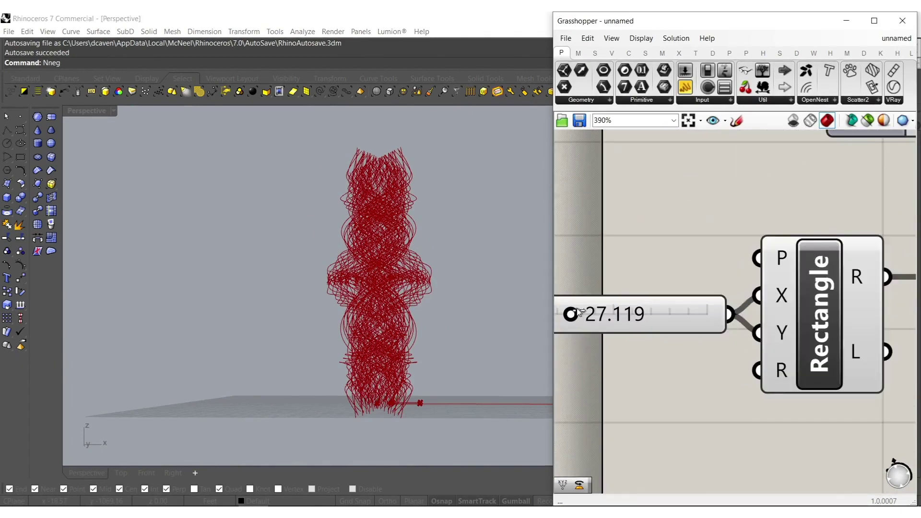
{"action": "left_click_drag", "start_coordinate": [581, 318], "coordinate": [605, 328]}
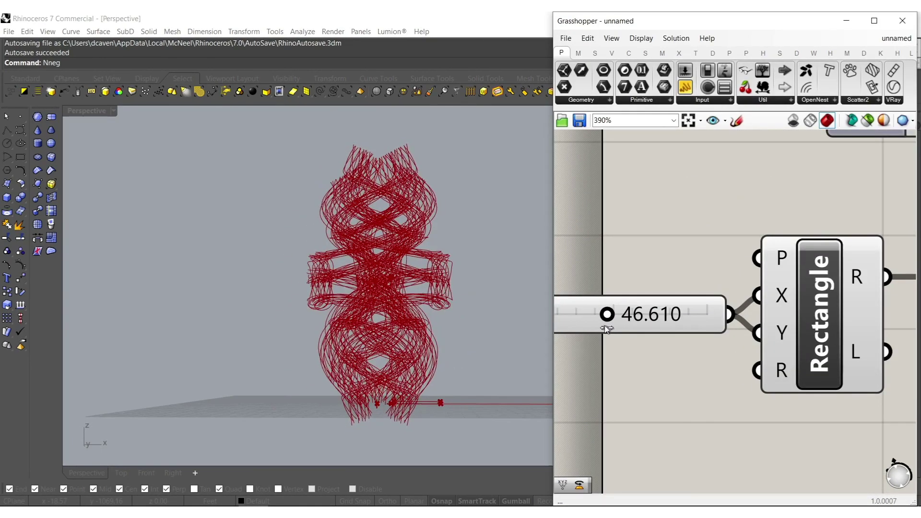
- Lower the Count slider located above the Step slider to thin out the tower curves
{"action": "scroll", "coordinate": [606, 328], "scroll_direction": "down", "scroll_amount": 5}
{"action": "scroll", "coordinate": [666, 286], "scroll_direction": "up", "scroll_amount": 6}
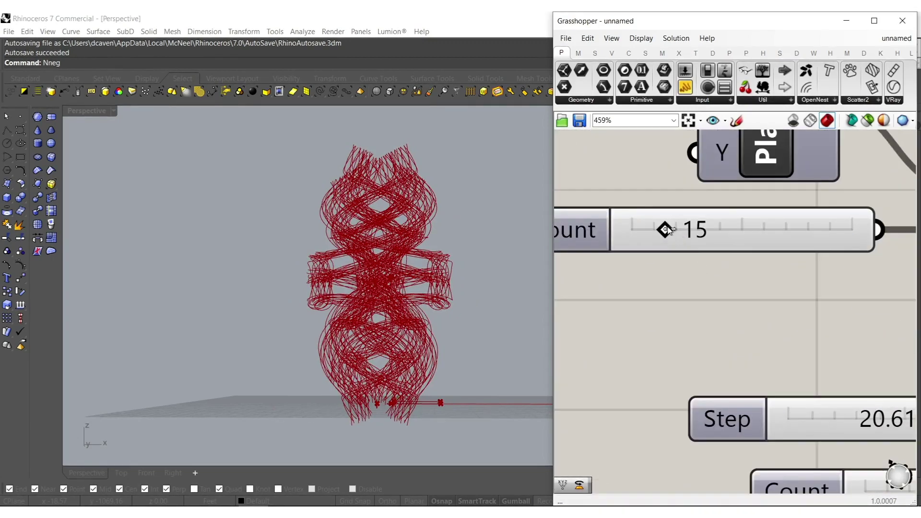
{"action": "left_click_drag", "start_coordinate": [671, 231], "coordinate": [651, 231]}
{"action": "right_click_drag", "start_coordinate": [412, 311], "coordinate": [482, 265]}
{"action": "scroll", "coordinate": [635, 290], "scroll_direction": "down", "scroll_amount": 10}
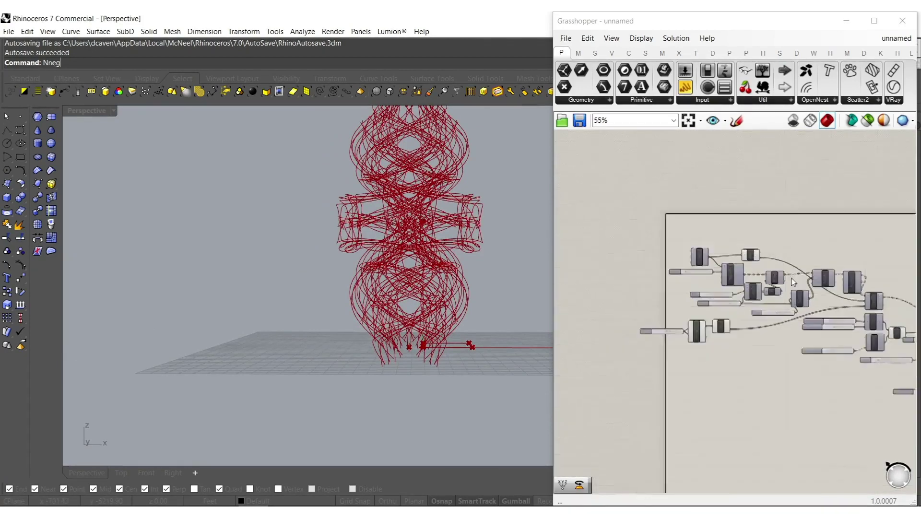
- Add a variable pipe component and connect the final Mirror's geometry output to its curve input
{"action": "scroll", "coordinate": [779, 368], "scroll_direction": "up", "scroll_amount": 5}
{"action": "double_click", "coordinate": [773, 361]}
{"action": "type", "text": "var"}
{"action": "left_click", "coordinate": [766, 305]}
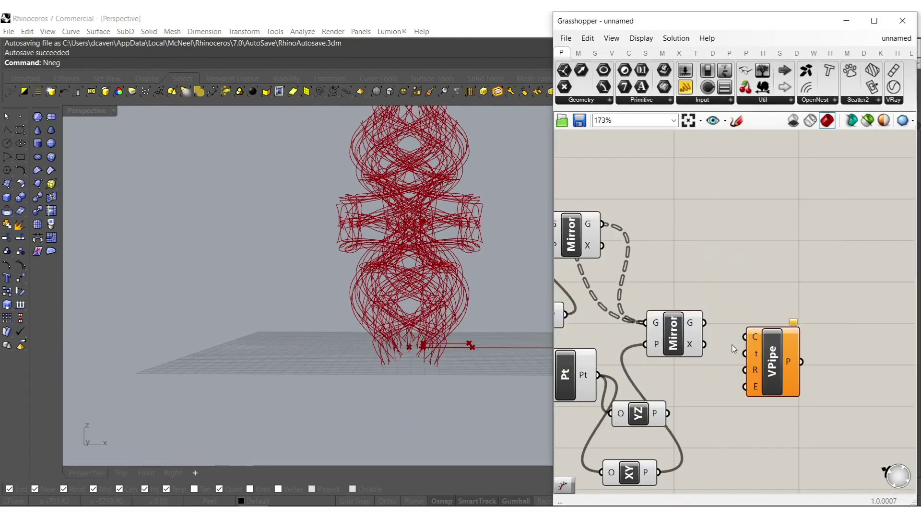
{"action": "scroll", "coordinate": [733, 348], "scroll_direction": "up", "scroll_amount": 3}
{"action": "right_click_drag", "start_coordinate": [821, 362], "coordinate": [618, 307]}
{"action": "left_click_drag", "start_coordinate": [618, 307], "coordinate": [805, 280]}
- Add an Evaluate Length component below the variable pipe and feed it the final Mirror's curves
{"action": "double_click", "coordinate": [641, 356]}
{"action": "type", "text": "0val"}
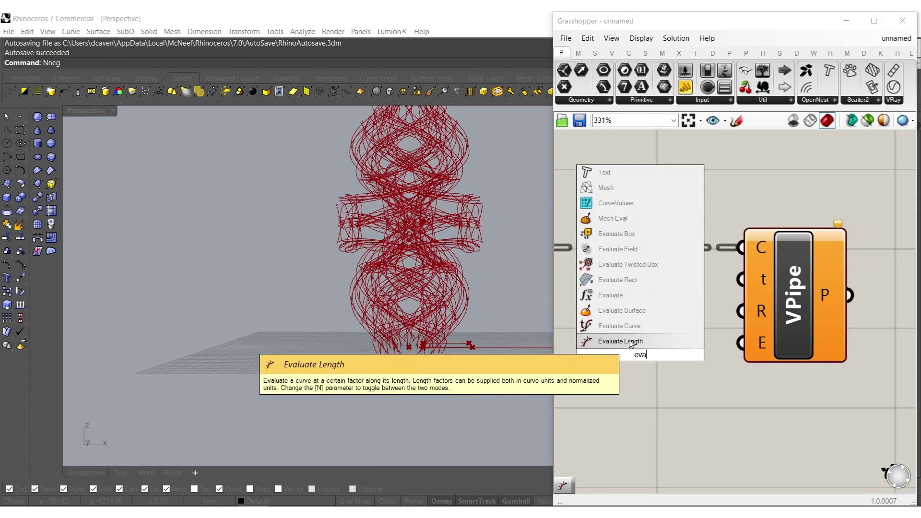
{"action": "key", "text": "Return"}
{"action": "scroll", "coordinate": [741, 338], "scroll_direction": "down", "scroll_amount": 3}
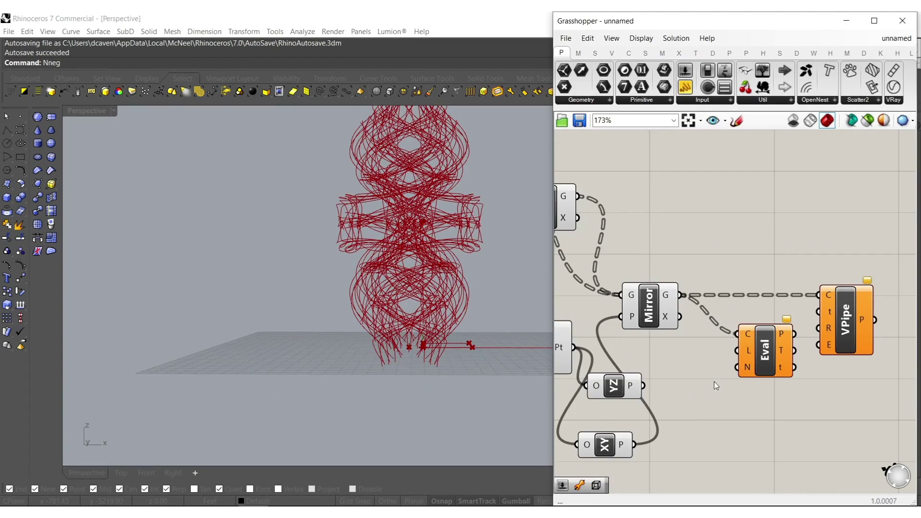
{"action": "right_click_drag", "start_coordinate": [714, 382], "coordinate": [754, 351]}
{"action": "left_click_drag", "start_coordinate": [751, 314], "coordinate": [785, 369]}
{"action": "right_click_drag", "start_coordinate": [684, 395], "coordinate": [734, 366]}
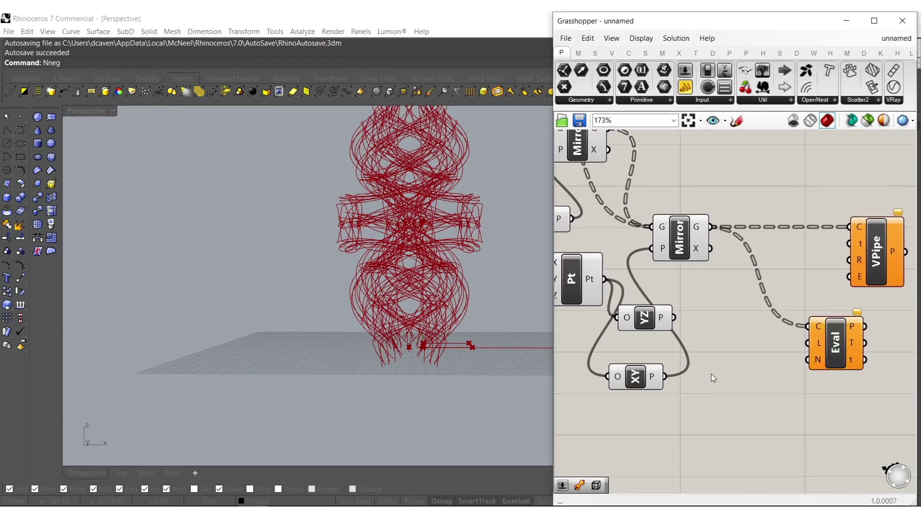
- Create three number sliders beside Evaluate Length, set to 0.000, about 0.410 and 1.000
{"action": "double_click", "coordinate": [711, 373]}
{"action": "type", "text": "0."}
{"action": "key", "text": "Return"}
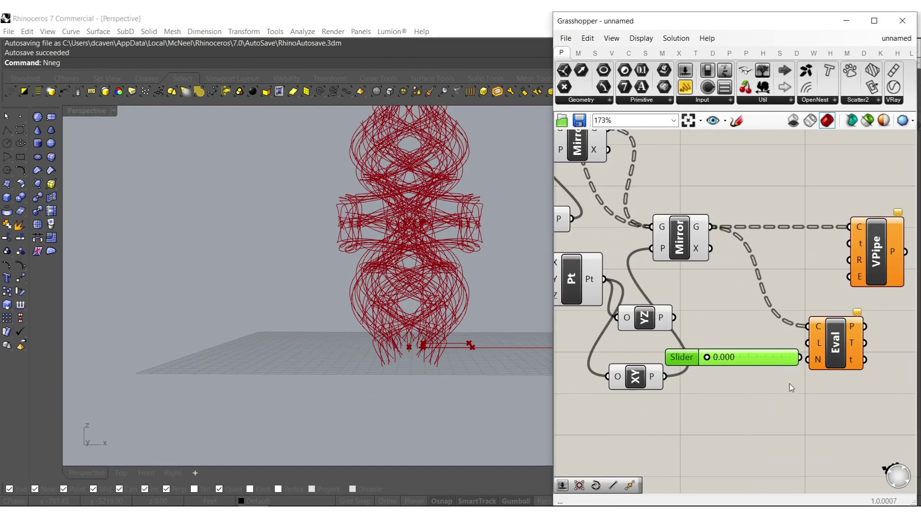
{"action": "left_click_drag", "start_coordinate": [766, 365], "coordinate": [771, 392]}
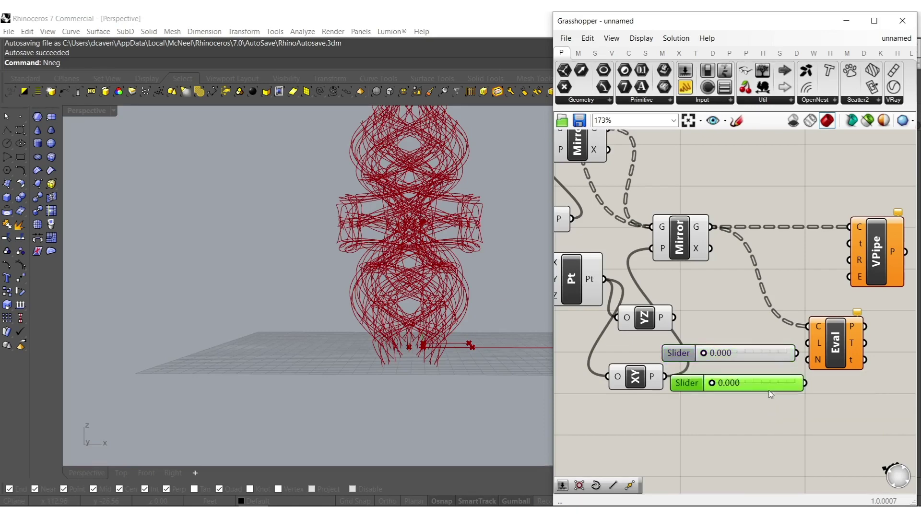
{"action": "scroll", "coordinate": [748, 391], "scroll_direction": "up", "scroll_amount": 4}
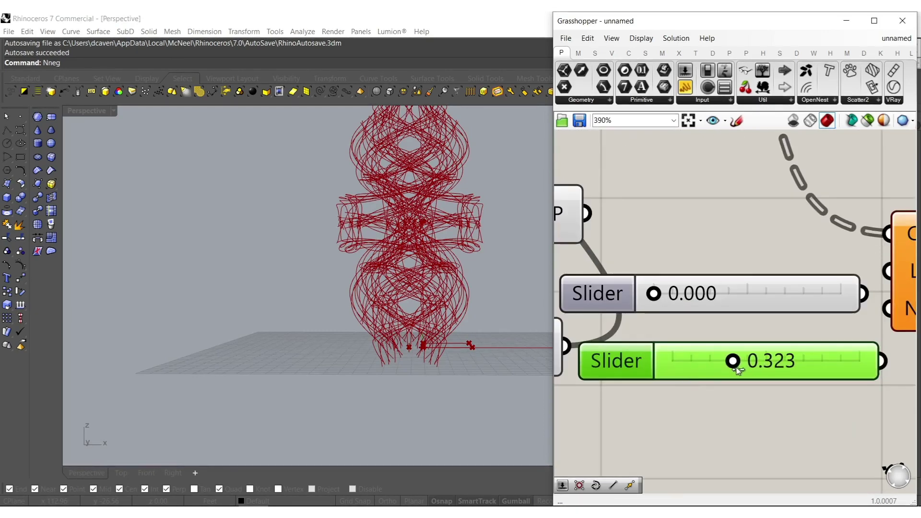
{"action": "right_click_drag", "start_coordinate": [754, 369], "coordinate": [718, 323]}
{"action": "left_click_drag", "start_coordinate": [726, 326], "coordinate": [726, 393], "text": "alt"}
{"action": "right_click_drag", "start_coordinate": [876, 391], "coordinate": [843, 421]}
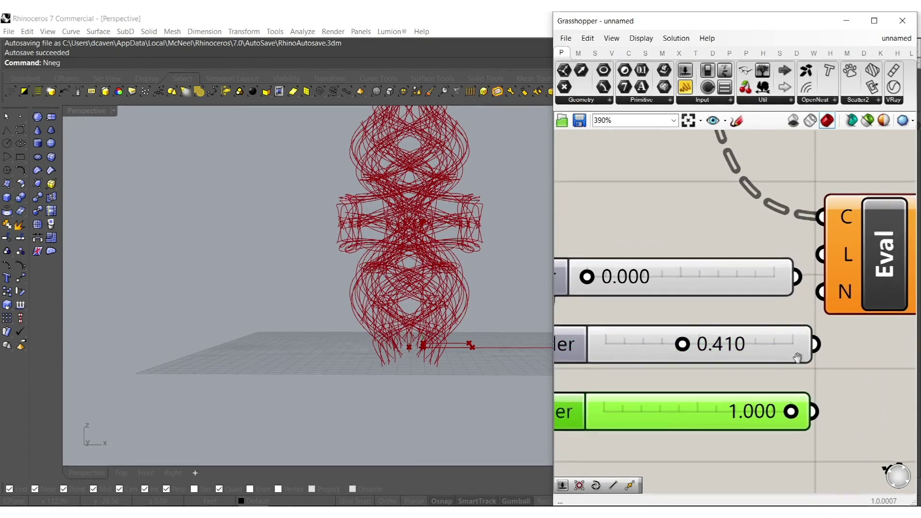
- Connect the 0.000, 0.410 and 1.000 sliders together to Evaluate Length's length input
{"action": "left_click_drag", "start_coordinate": [809, 277], "coordinate": [830, 258]}
{"action": "left_click_drag", "start_coordinate": [832, 359], "coordinate": [826, 251], "text": "shift"}
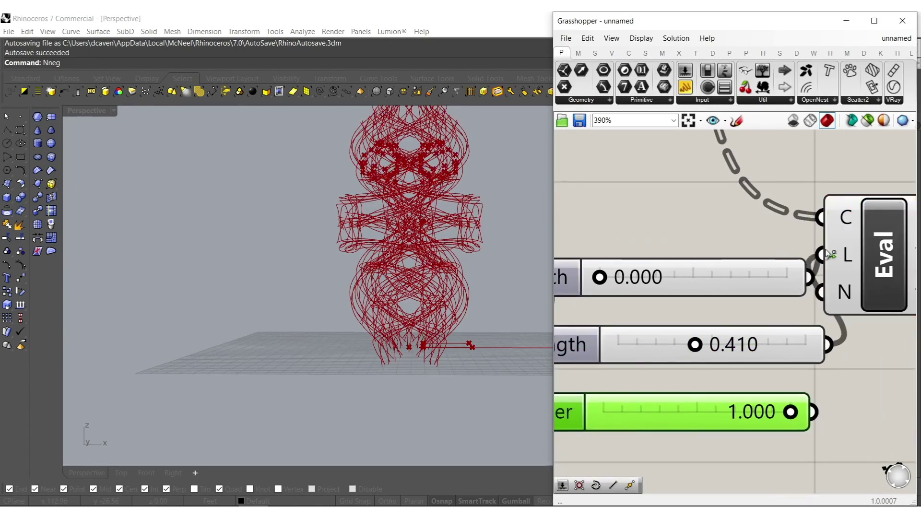
{"action": "scroll", "coordinate": [836, 408], "scroll_direction": "down", "scroll_amount": 3}
- Connect Evaluate Length's t output to the variable pipe's t input and move the pipe component farther from Evaluate Length
{"action": "left_click", "coordinate": [789, 367]}
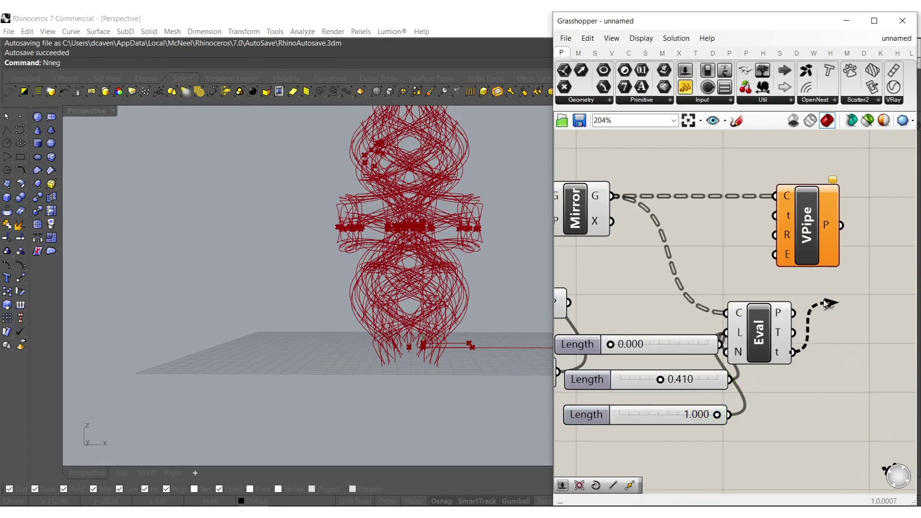
{"action": "right_click_drag", "start_coordinate": [837, 259], "coordinate": [756, 238]}
{"action": "left_click_drag", "start_coordinate": [712, 198], "coordinate": [854, 200]}
{"action": "right_click_drag", "start_coordinate": [786, 320], "coordinate": [760, 302]}
{"action": "left_click", "coordinate": [734, 325]}
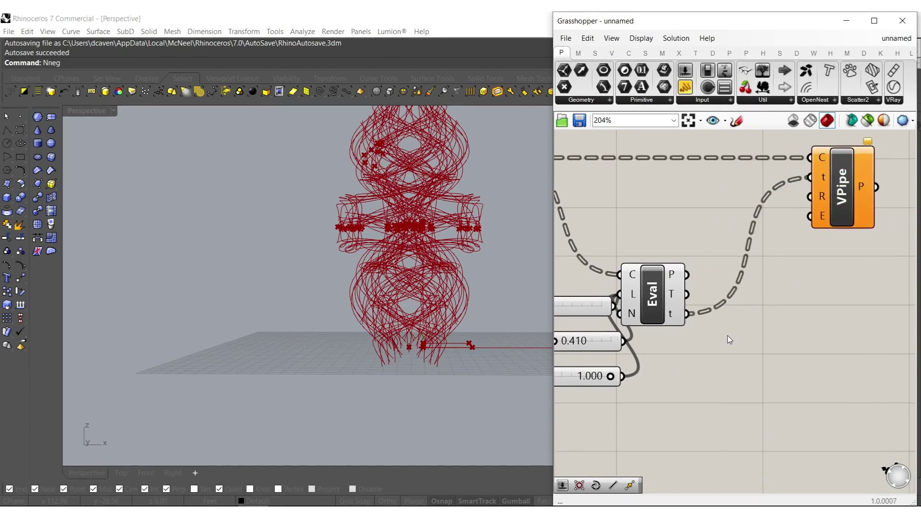
- Add a decimal number slider set to 3.000 below the variable pipe and connect it to the pipe's radii input
{"action": "right_click_drag", "start_coordinate": [643, 409], "coordinate": [666, 393]}
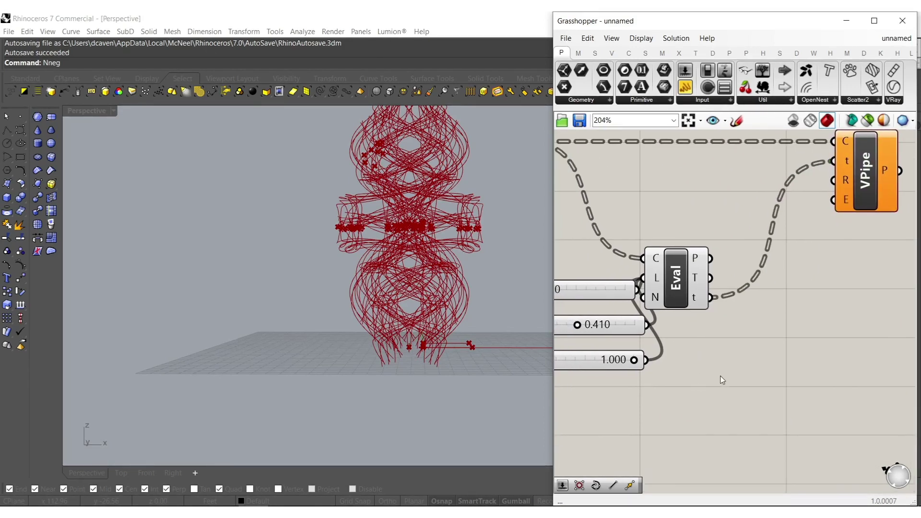
{"action": "double_click", "coordinate": [719, 378]}
{"action": "type", "text": "3."}
{"action": "key", "text": "Return"}
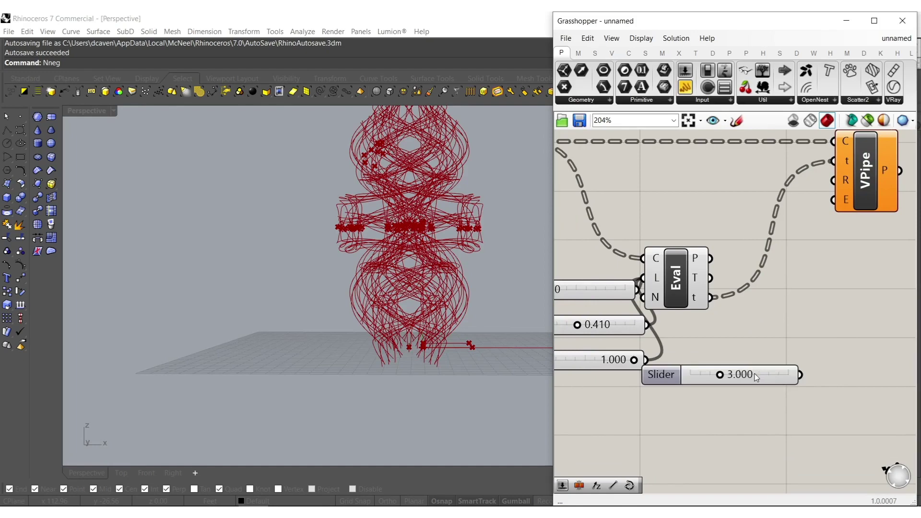
{"action": "left_click_drag", "start_coordinate": [841, 247], "coordinate": [852, 351]}
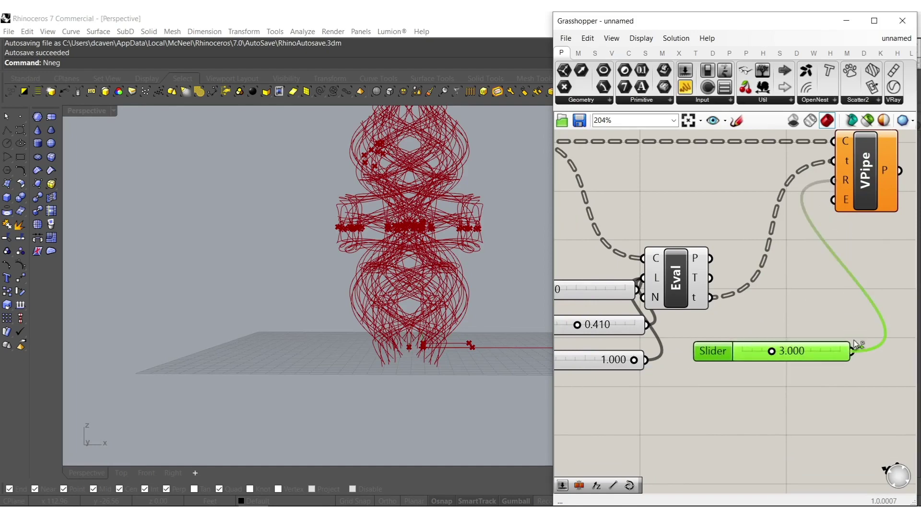
{"action": "right_click_drag", "start_coordinate": [820, 280], "coordinate": [768, 298]}
- Duplicate the Radii slider twice, set the copies to about 1.169 and 0.271, and add both to the pipe's radii input
{"action": "left_click_drag", "start_coordinate": [771, 378], "coordinate": [776, 395], "text": "alt"}
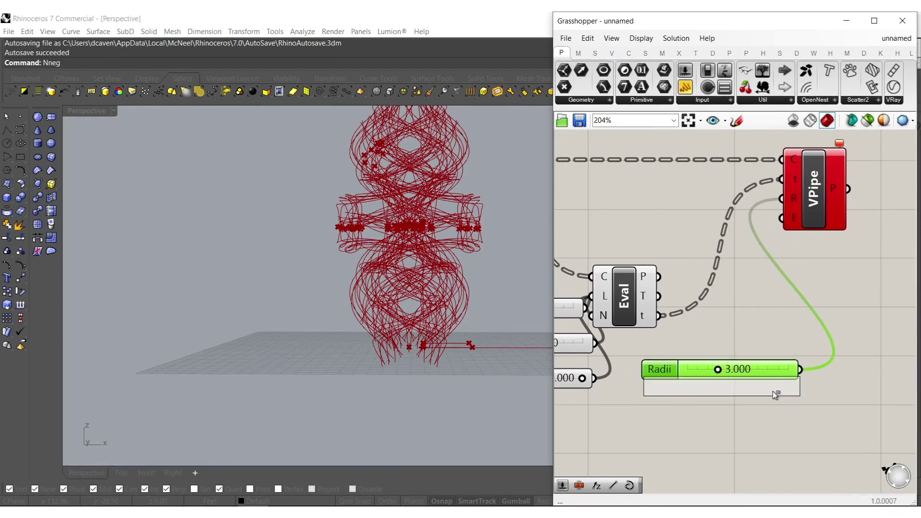
{"action": "scroll", "coordinate": [714, 387], "scroll_direction": "up", "scroll_amount": 3}
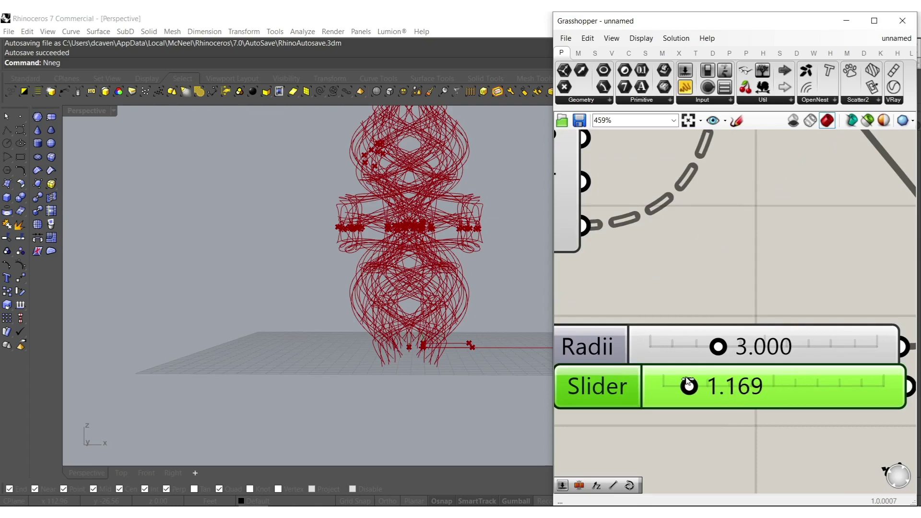
{"action": "scroll", "coordinate": [686, 380], "scroll_direction": "down", "scroll_amount": 5}
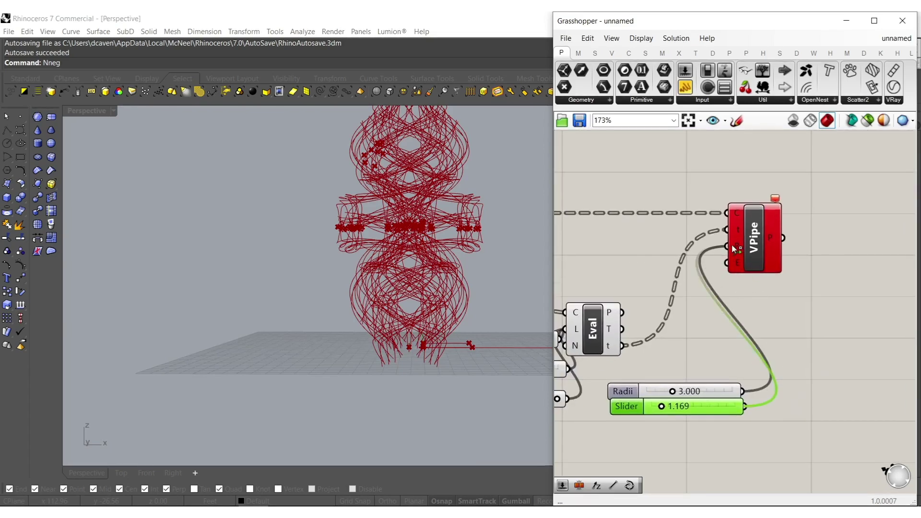
{"action": "scroll", "coordinate": [717, 387], "scroll_direction": "up", "scroll_amount": 3}
{"action": "left_click_drag", "start_coordinate": [721, 344], "coordinate": [724, 387], "text": "alt"}
{"action": "scroll", "coordinate": [723, 386], "scroll_direction": "down", "scroll_amount": 3}
{"action": "scroll", "coordinate": [671, 380], "scroll_direction": "up", "scroll_amount": 5}
{"action": "left_click_drag", "start_coordinate": [646, 381], "coordinate": [630, 381]}
{"action": "scroll", "coordinate": [625, 380], "scroll_direction": "down", "scroll_amount": 5}
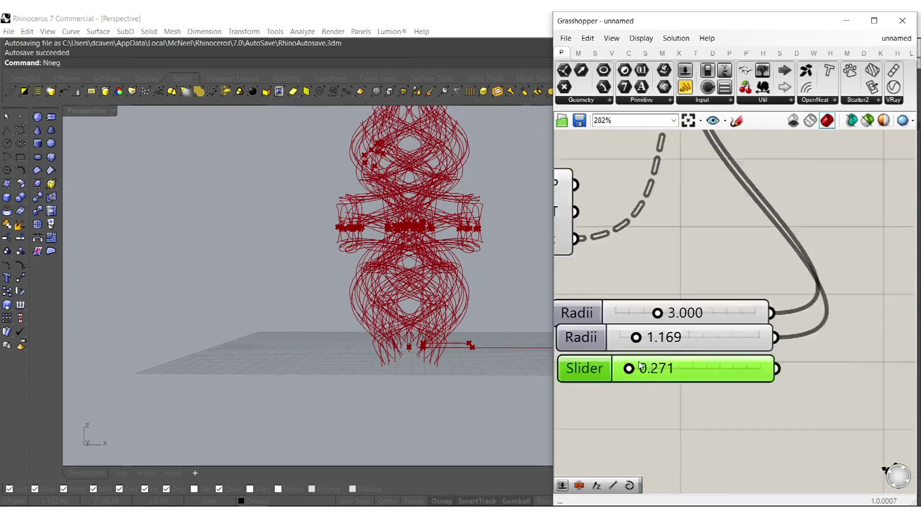
{"action": "left_click_drag", "start_coordinate": [717, 200], "coordinate": [712, 189], "text": "shift"}
- Graft the final Mirror's geometry output feeding the variable pipe and Evaluate Length
{"action": "right_click_drag", "start_coordinate": [660, 268], "coordinate": [804, 263]}
{"action": "left_click", "coordinate": [732, 284]}
{"action": "scroll", "coordinate": [663, 289], "scroll_direction": "up", "scroll_amount": 3}
{"action": "scroll", "coordinate": [755, 219], "scroll_direction": "down", "scroll_amount": 5}
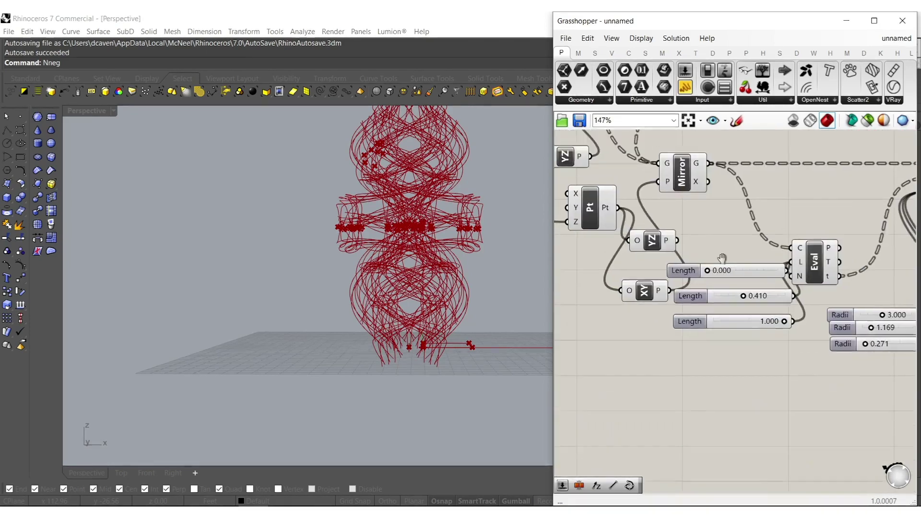
{"action": "scroll", "coordinate": [695, 240], "scroll_direction": "up", "scroll_amount": 4}
{"action": "right_click", "coordinate": [694, 239]}
{"action": "left_click", "coordinate": [729, 307]}
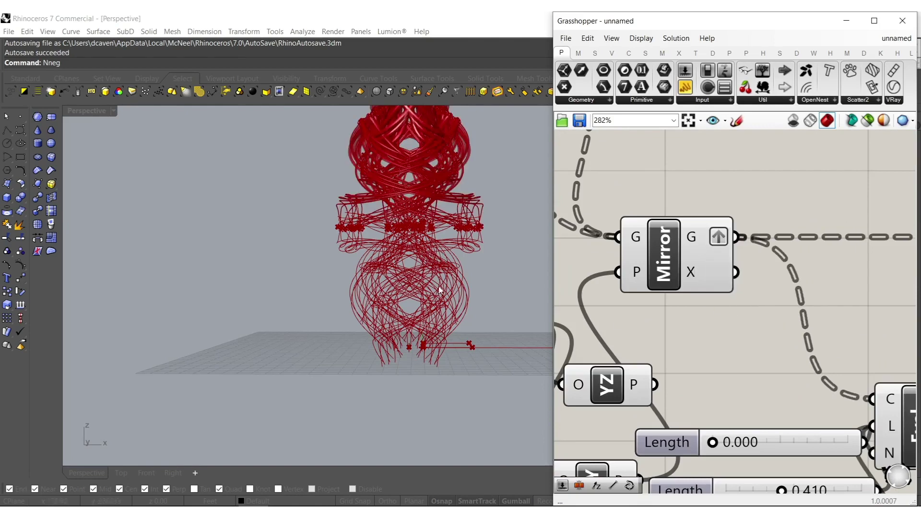
- Add a Curve parameter above the final Mirror and transfer the Mirror's outgoing geometry wires to its output
{"action": "scroll", "coordinate": [736, 274], "scroll_direction": "down", "scroll_amount": 3}
{"action": "right_click_drag", "start_coordinate": [729, 306], "coordinate": [723, 345]}
{"action": "left_click", "coordinate": [701, 300]}
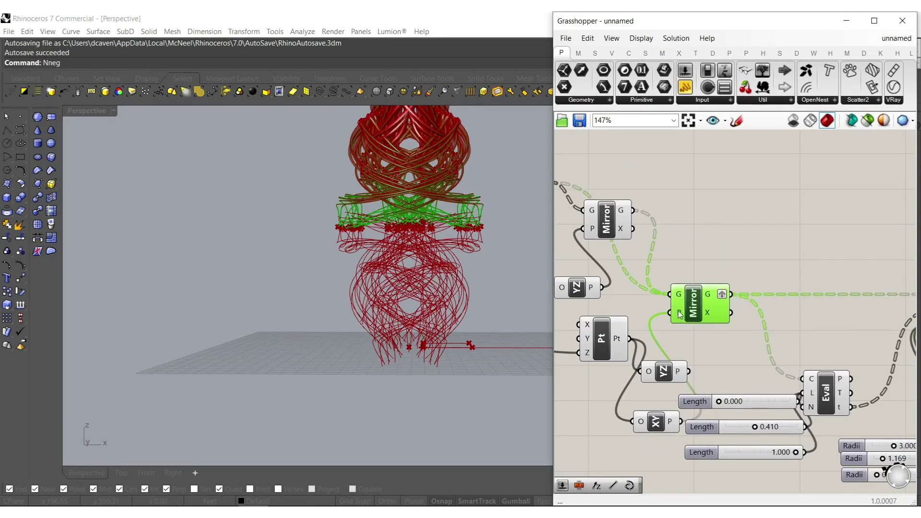
{"action": "right_click_drag", "start_coordinate": [658, 309], "coordinate": [749, 295]}
{"action": "scroll", "coordinate": [691, 262], "scroll_direction": "up", "scroll_amount": 2}
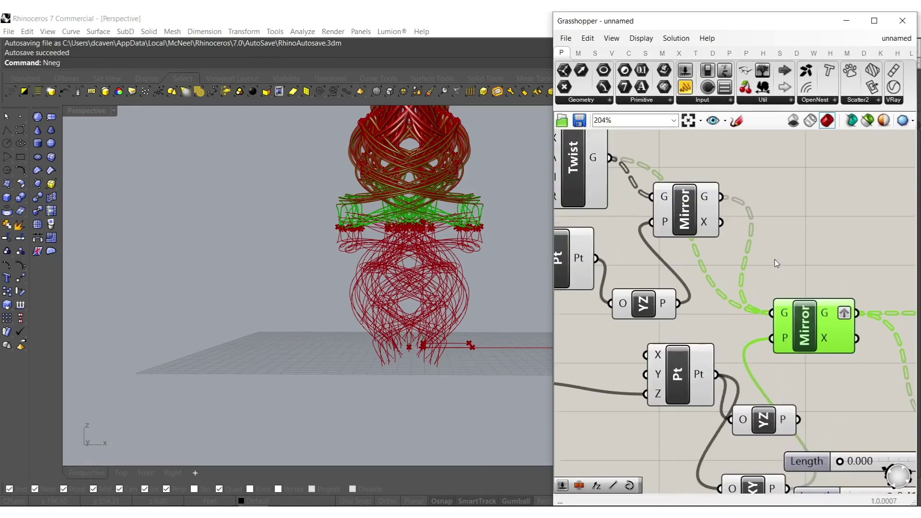
{"action": "scroll", "coordinate": [777, 263], "scroll_direction": "down", "scroll_amount": 3}
{"action": "double_click", "coordinate": [782, 267]}
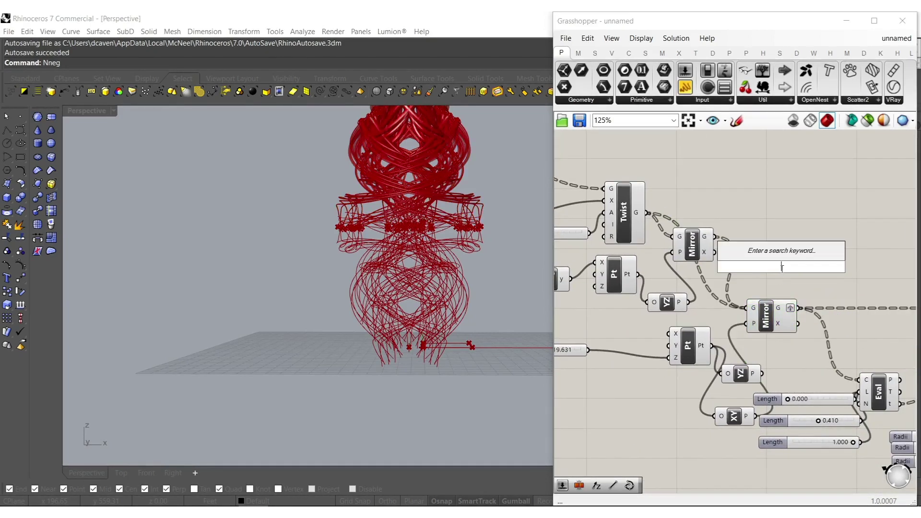
{"action": "type", "text": "crv"}
{"action": "left_click", "coordinate": [752, 256]}
{"action": "scroll", "coordinate": [787, 302], "scroll_direction": "up", "scroll_amount": 3}
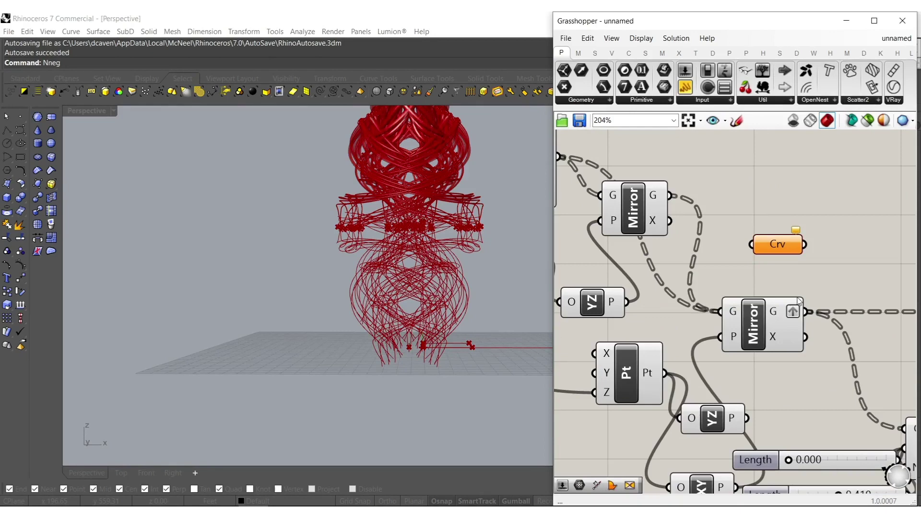
{"action": "left_click_drag", "start_coordinate": [799, 233], "coordinate": [800, 233]}
- Graft the Curve parameter and remove the graft from the final Mirror's geometry output
{"action": "right_click", "coordinate": [771, 247]}
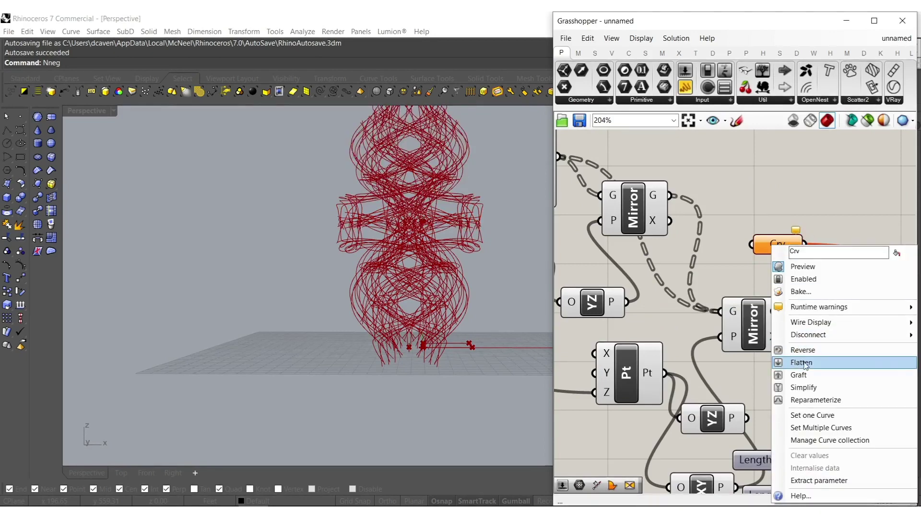
{"action": "left_click", "coordinate": [791, 372]}
{"action": "right_click", "coordinate": [793, 318]}
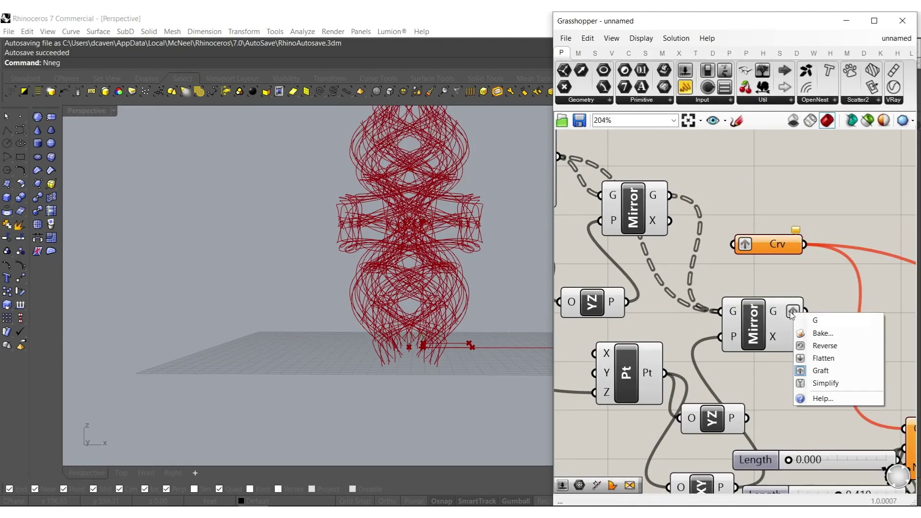
{"action": "left_click", "coordinate": [814, 370]}
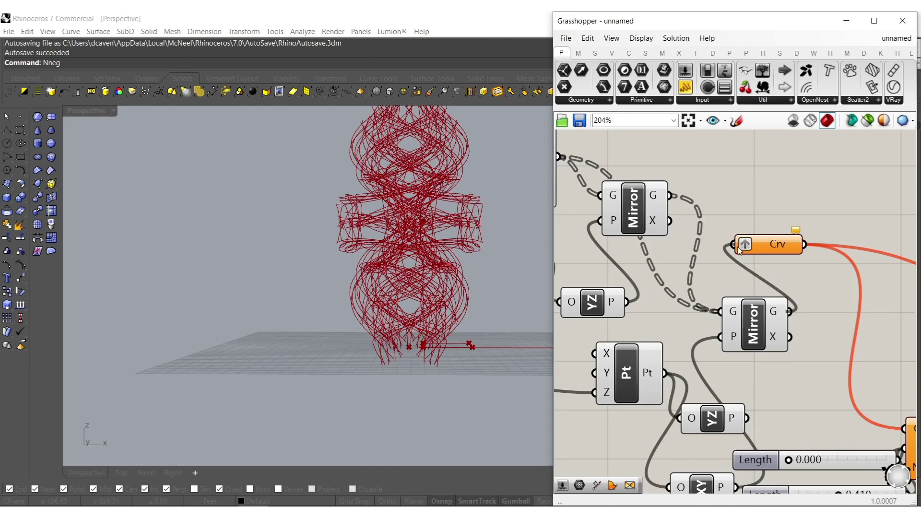
- Connect the geometry outputs of Twist and both Mirrors to the Curve parameter and reposition it beside them
{"action": "left_click_drag", "start_coordinate": [737, 248], "coordinate": [670, 179]}
{"action": "left_click_drag", "start_coordinate": [770, 249], "coordinate": [795, 224]}
{"action": "right_click_drag", "start_coordinate": [765, 222], "coordinate": [781, 244]}
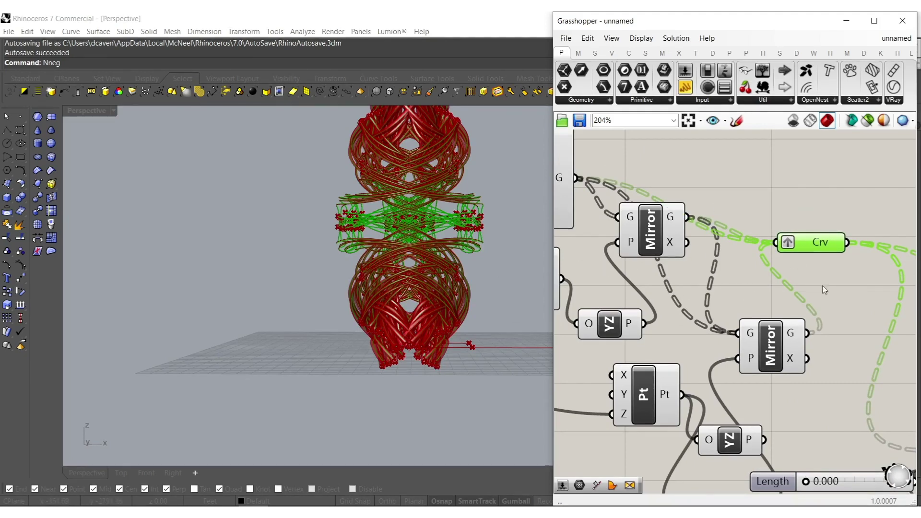
{"action": "left_click_drag", "start_coordinate": [816, 247], "coordinate": [875, 303]}
- Disable the preview of the components upstream of the variable pipe, including Evaluate Length
{"action": "scroll", "coordinate": [845, 301], "scroll_direction": "down", "scroll_amount": 4}
{"action": "left_click_drag", "start_coordinate": [866, 454], "coordinate": [555, 165]}
{"action": "right_click_drag", "start_coordinate": [889, 392], "coordinate": [737, 335]}
{"action": "left_click_drag", "start_coordinate": [763, 421], "coordinate": [720, 331], "text": "shift"}
{"action": "middle_click", "coordinate": [718, 329]}
{"action": "left_click", "coordinate": [754, 298]}
{"action": "left_click", "coordinate": [771, 196]}
- Raise the first Radii slider to about 5.794 to thicken the pipe ends and check the whole tower
{"action": "right_click_drag", "start_coordinate": [438, 252], "coordinate": [562, 309], "text": "shift"}
{"action": "scroll", "coordinate": [446, 315], "scroll_direction": "up", "scroll_amount": 5}
{"action": "scroll", "coordinate": [749, 420], "scroll_direction": "up", "scroll_amount": 8}
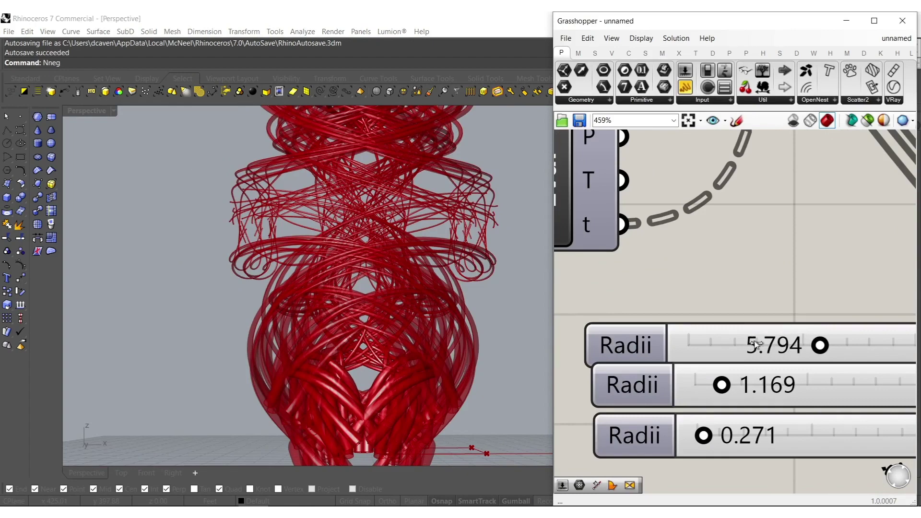
{"action": "right_click_drag", "start_coordinate": [326, 328], "coordinate": [336, 373], "text": "shift"}
{"action": "scroll", "coordinate": [364, 291], "scroll_direction": "down", "scroll_amount": 4}
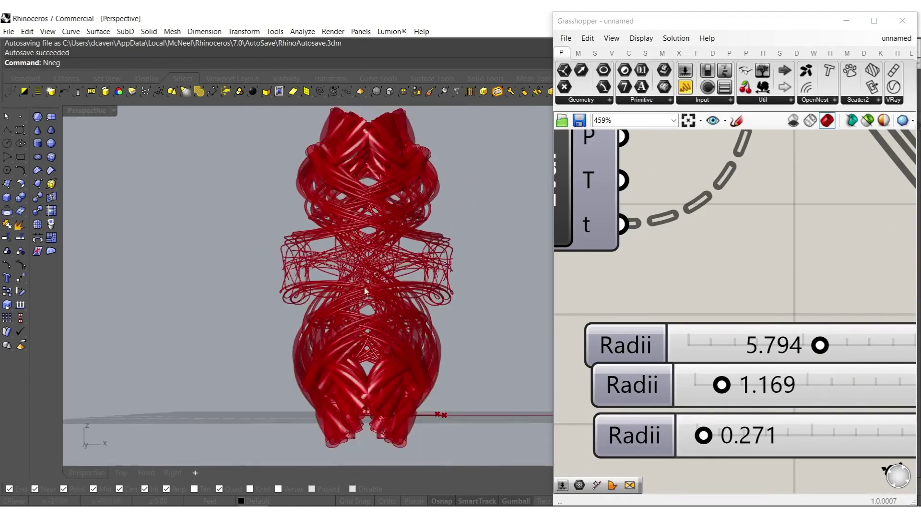
{"action": "scroll", "coordinate": [599, 331], "scroll_direction": "up", "scroll_amount": 5}
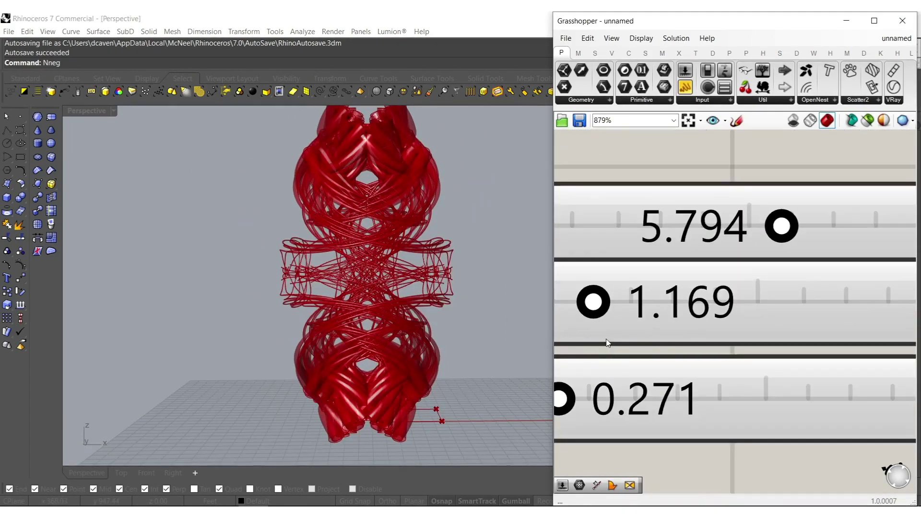
- Set the Z coordinate slider for the XY mirror plane to about 96.044
{"action": "right_click_drag", "start_coordinate": [568, 394], "coordinate": [648, 364]}
{"action": "scroll", "coordinate": [748, 281], "scroll_direction": "down", "scroll_amount": 7}
{"action": "right_click_drag", "start_coordinate": [665, 318], "coordinate": [752, 302]}
{"action": "right_click_drag", "start_coordinate": [604, 342], "coordinate": [836, 338]}
{"action": "scroll", "coordinate": [686, 336], "scroll_direction": "down", "scroll_amount": 5}
{"action": "right_click_drag", "start_coordinate": [653, 340], "coordinate": [767, 343]}
{"action": "right_click_drag", "start_coordinate": [619, 342], "coordinate": [736, 344]}
{"action": "scroll", "coordinate": [656, 234], "scroll_direction": "up", "scroll_amount": 5}
{"action": "scroll", "coordinate": [655, 235], "scroll_direction": "up", "scroll_amount": 8}
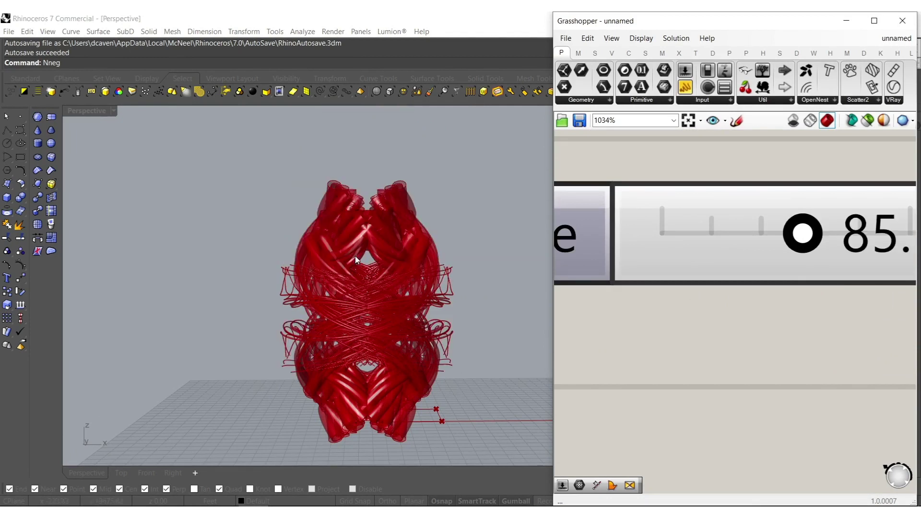
{"action": "scroll", "coordinate": [735, 243], "scroll_direction": "up", "scroll_amount": 6}
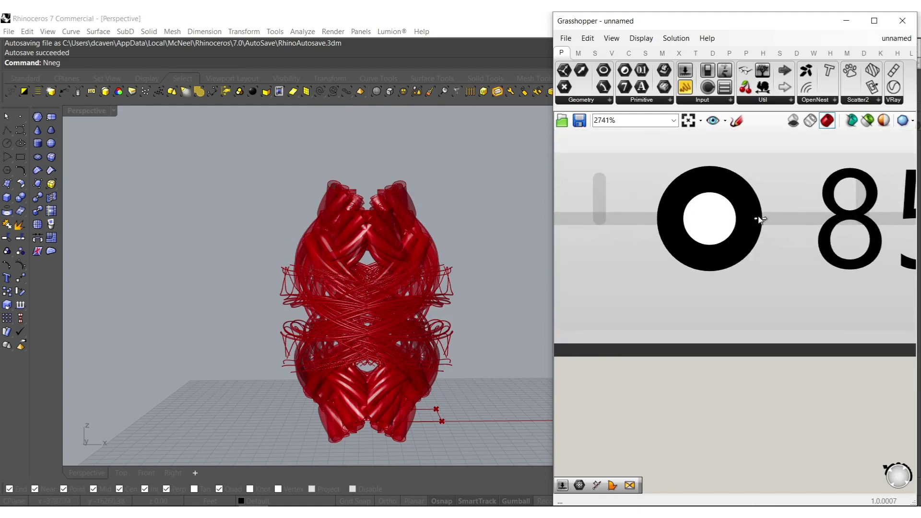
{"action": "left_click_drag", "start_coordinate": [759, 217], "coordinate": [756, 229]}
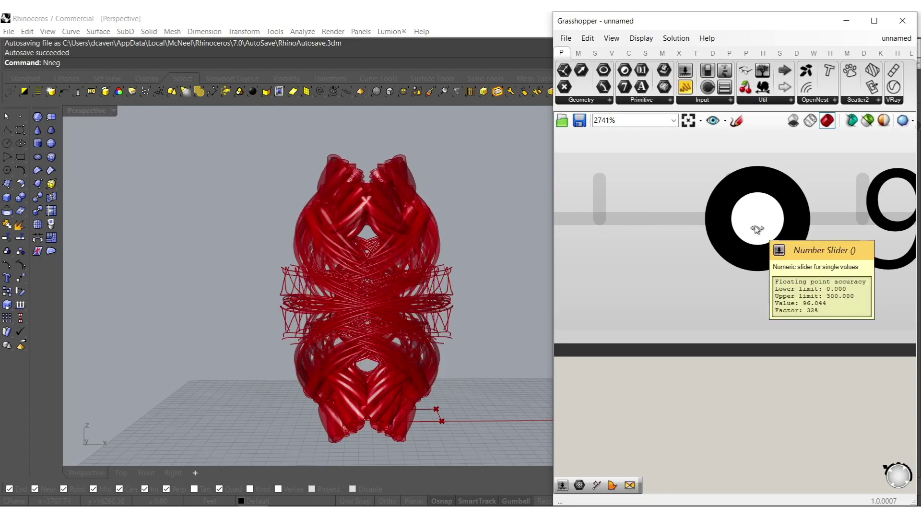
- Inspect the piped tower from another side, and disable the variable pipe together with its three Radii sliders
{"action": "right_click_drag", "start_coordinate": [504, 299], "coordinate": [317, 296]}
{"action": "scroll", "coordinate": [368, 294], "scroll_direction": "up", "scroll_amount": 7}
{"action": "right_click_drag", "start_coordinate": [503, 290], "coordinate": [378, 290]}
{"action": "scroll", "coordinate": [350, 273], "scroll_direction": "down", "scroll_amount": 6}
{"action": "scroll", "coordinate": [695, 277], "scroll_direction": "down", "scroll_amount": 15}
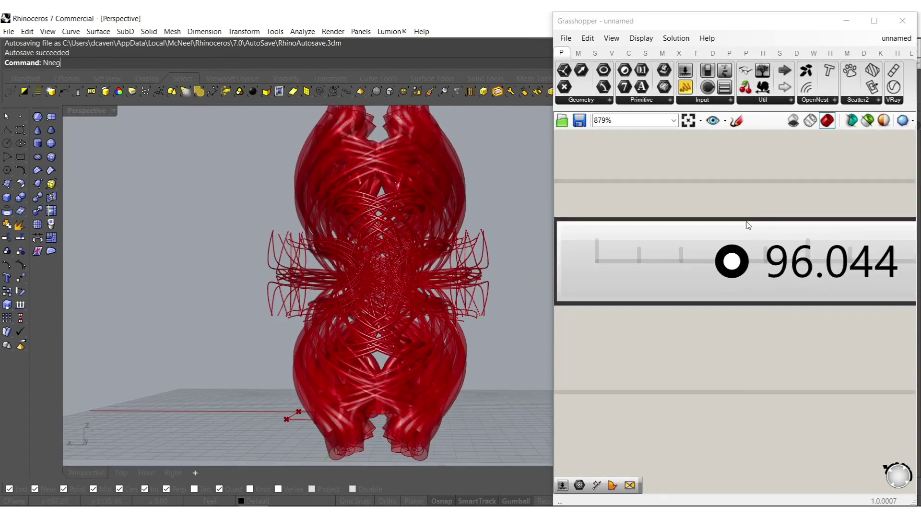
{"action": "scroll", "coordinate": [881, 253], "scroll_direction": "up", "scroll_amount": 3}
{"action": "right_click_drag", "start_coordinate": [881, 253], "coordinate": [787, 276]}
{"action": "left_click_drag", "start_coordinate": [810, 404], "coordinate": [663, 228]}
{"action": "middle_click", "coordinate": [738, 247]}
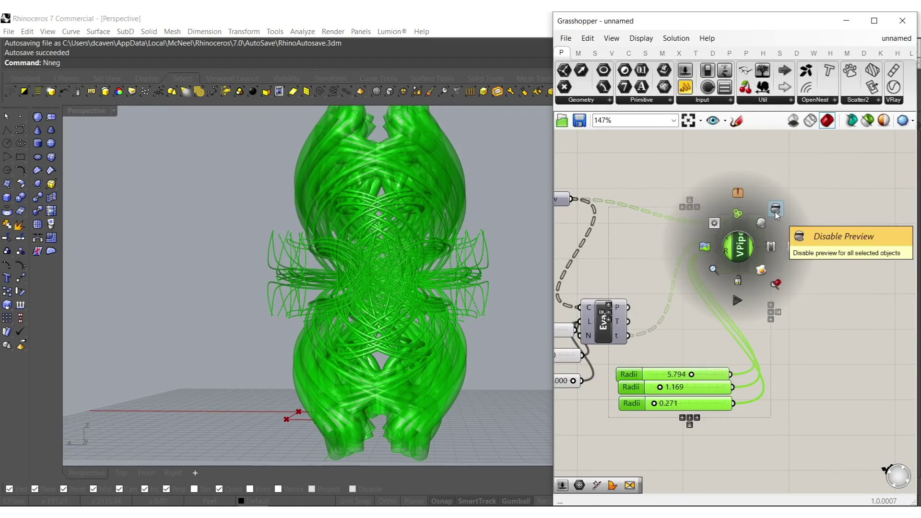
{"action": "left_click", "coordinate": [790, 250]}
{"action": "left_click", "coordinate": [796, 191]}
- Enable the preview of the grafted Curve parameter to show the tower as plain curves
{"action": "right_click_drag", "start_coordinate": [605, 232], "coordinate": [704, 235]}
{"action": "left_click", "coordinate": [633, 201]}
{"action": "middle_click", "coordinate": [639, 200]}
{"action": "left_click", "coordinate": [665, 181]}
{"action": "left_click", "coordinate": [703, 172]}
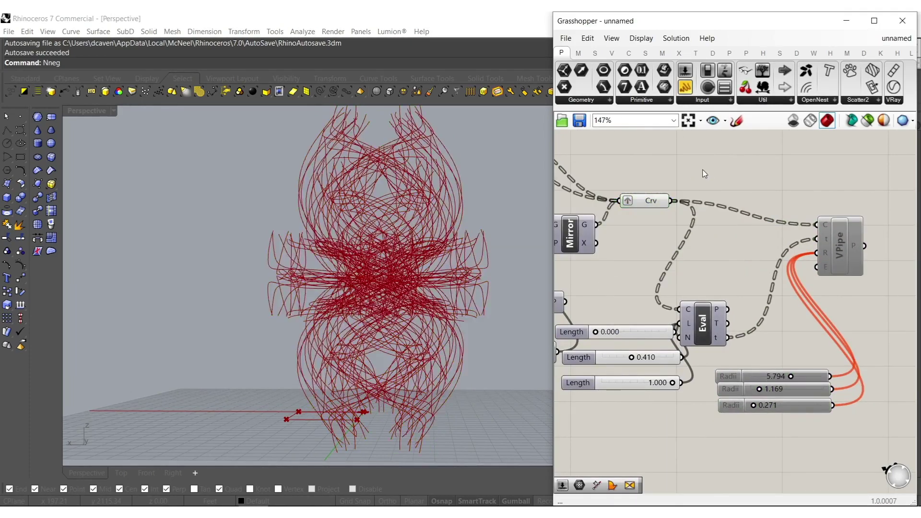
{"action": "right_click_drag", "start_coordinate": [431, 271], "coordinate": [426, 240]}
- Set the Twist component's Angle slider to about 2.688, checking the curve tower from several sides
{"action": "right_click_drag", "start_coordinate": [578, 249], "coordinate": [761, 253]}
{"action": "right_click_drag", "start_coordinate": [627, 256], "coordinate": [825, 339]}
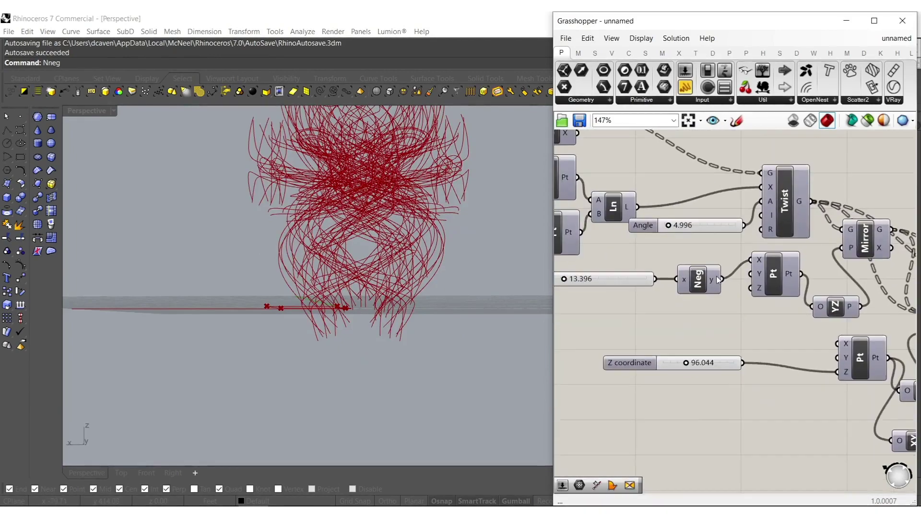
{"action": "scroll", "coordinate": [685, 223], "scroll_direction": "up", "scroll_amount": 6}
{"action": "right_click_drag", "start_coordinate": [619, 245], "coordinate": [636, 311]}
{"action": "right_click_drag", "start_coordinate": [375, 237], "coordinate": [369, 344], "text": "shift"}
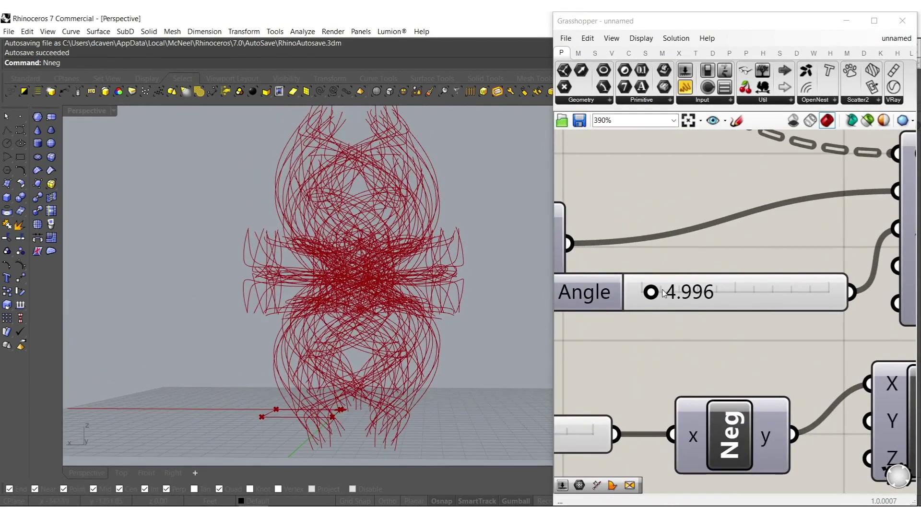
{"action": "mouse_move", "coordinate": [651, 292]}
{"action": "left_mouse_down"}
{"action": "mouse_move", "coordinate": [711, 294]}
{"action": "mouse_move", "coordinate": [644, 297]}
{"action": "mouse_move", "coordinate": [652, 297]}
{"action": "left_mouse_up"}
{"action": "right_click_drag", "start_coordinate": [443, 299], "coordinate": [532, 300]}
{"action": "left_click_drag", "start_coordinate": [647, 298], "coordinate": [645, 298]}
{"action": "right_click_drag", "start_coordinate": [437, 288], "coordinate": [414, 284]}
{"action": "mouse_move", "coordinate": [645, 293]}
{"action": "left_mouse_down"}
{"action": "mouse_move", "coordinate": [690, 296]}
{"action": "mouse_move", "coordinate": [648, 298]}
{"action": "left_mouse_up"}
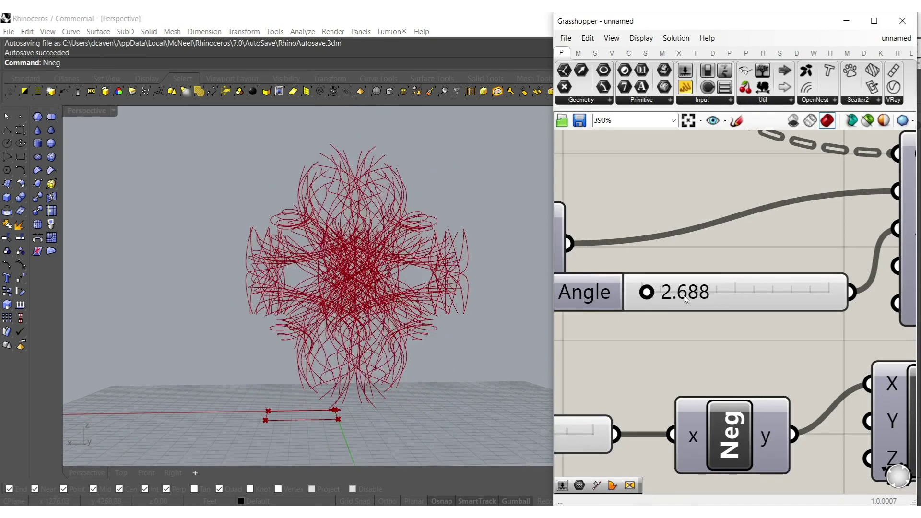
- Lower the 43.420 slider to about 8.455 and the 108.992 slider directly beneath it to about 91.335
{"action": "scroll", "coordinate": [685, 298], "scroll_direction": "down", "scroll_amount": 8}
{"action": "right_click_drag", "start_coordinate": [634, 320], "coordinate": [717, 301]}
{"action": "scroll", "coordinate": [615, 269], "scroll_direction": "up", "scroll_amount": 9}
{"action": "right_click_drag", "start_coordinate": [614, 210], "coordinate": [639, 272]}
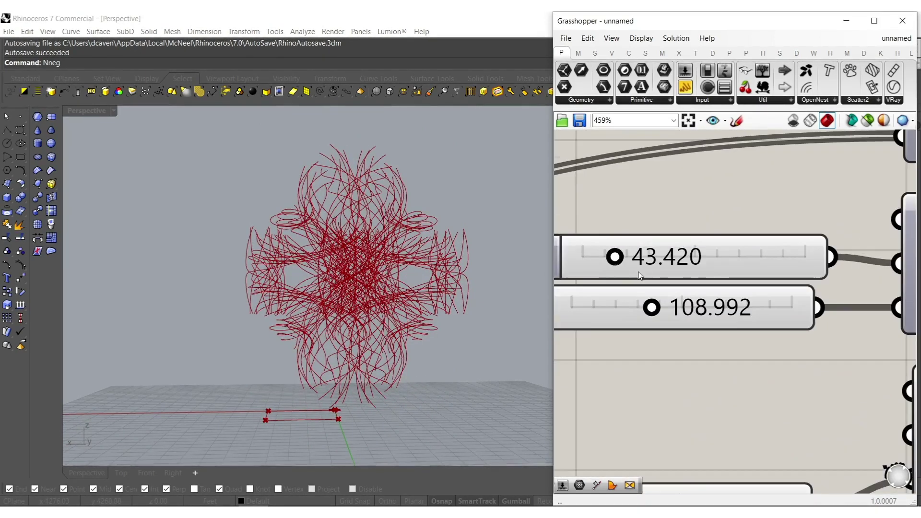
{"action": "left_click_drag", "start_coordinate": [665, 263], "coordinate": [595, 265]}
{"action": "left_click_drag", "start_coordinate": [588, 265], "coordinate": [588, 266]}
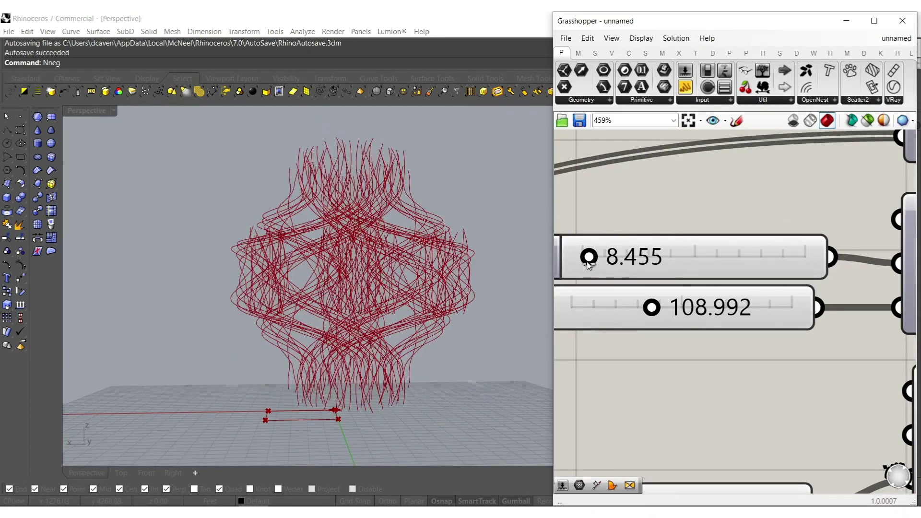
{"action": "mouse_move", "coordinate": [650, 305]}
{"action": "left_mouse_down"}
{"action": "mouse_move", "coordinate": [725, 306]}
{"action": "mouse_move", "coordinate": [630, 307]}
{"action": "mouse_move", "coordinate": [638, 307]}
{"action": "left_mouse_up"}
{"action": "right_click_drag", "start_coordinate": [312, 297], "coordinate": [649, 274]}
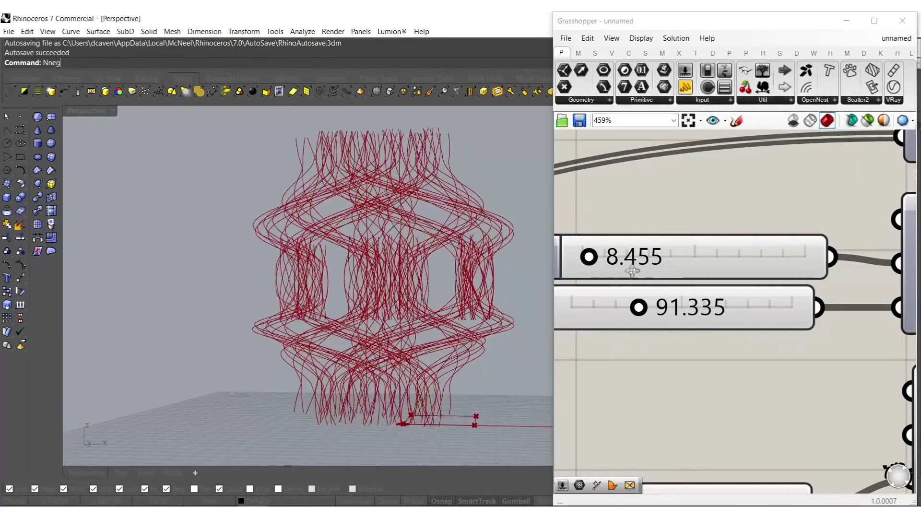
- Raise the Z coordinate slider of the point feeding the XY mirror plane to about 122.203
{"action": "scroll", "coordinate": [660, 303], "scroll_direction": "down", "scroll_amount": 5}
{"action": "scroll", "coordinate": [810, 384], "scroll_direction": "up", "scroll_amount": 8}
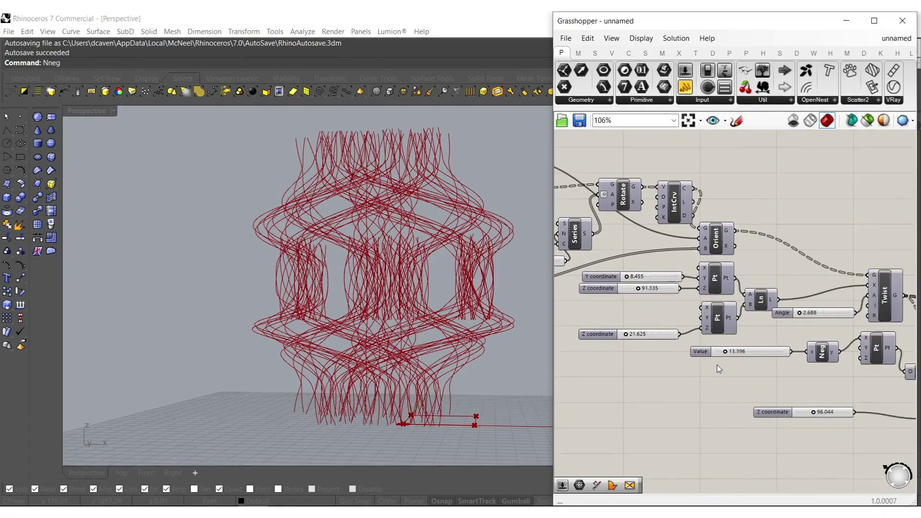
{"action": "mouse_move", "coordinate": [700, 357]}
{"action": "left_mouse_down"}
{"action": "mouse_move", "coordinate": [725, 355]}
{"action": "mouse_move", "coordinate": [703, 355]}
{"action": "left_mouse_up"}
{"action": "scroll", "coordinate": [690, 319], "scroll_direction": "down", "scroll_amount": 1}
{"action": "scroll", "coordinate": [691, 318], "scroll_direction": "down", "scroll_amount": 5}
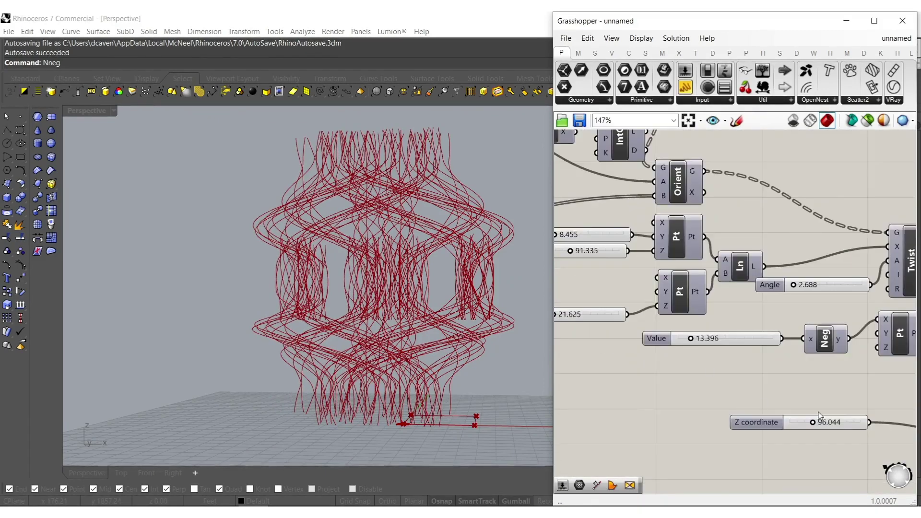
{"action": "scroll", "coordinate": [817, 409], "scroll_direction": "up", "scroll_amount": 5}
{"action": "left_click_drag", "start_coordinate": [738, 419], "coordinate": [761, 416]}
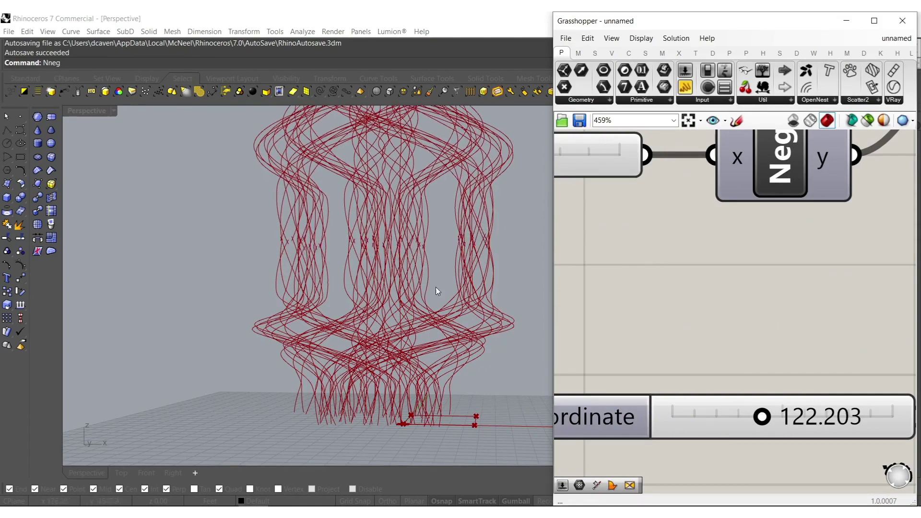
- Lower the Value slider feeding the Negative component to about 2.948, bringing the mirrored towers closer together
{"action": "scroll", "coordinate": [436, 290], "scroll_direction": "down", "scroll_amount": 4}
{"action": "scroll", "coordinate": [668, 313], "scroll_direction": "down", "scroll_amount": 5}
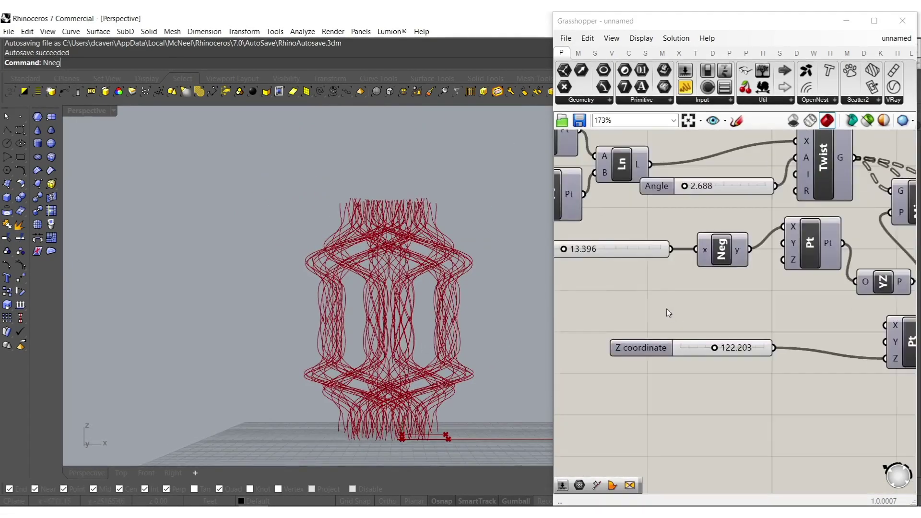
{"action": "scroll", "coordinate": [668, 313], "scroll_direction": "down", "scroll_amount": 2}
{"action": "scroll", "coordinate": [610, 350], "scroll_direction": "up", "scroll_amount": 7}
{"action": "left_click_drag", "start_coordinate": [699, 279], "coordinate": [675, 277]}
{"action": "scroll", "coordinate": [601, 284], "scroll_direction": "down", "scroll_amount": 8}
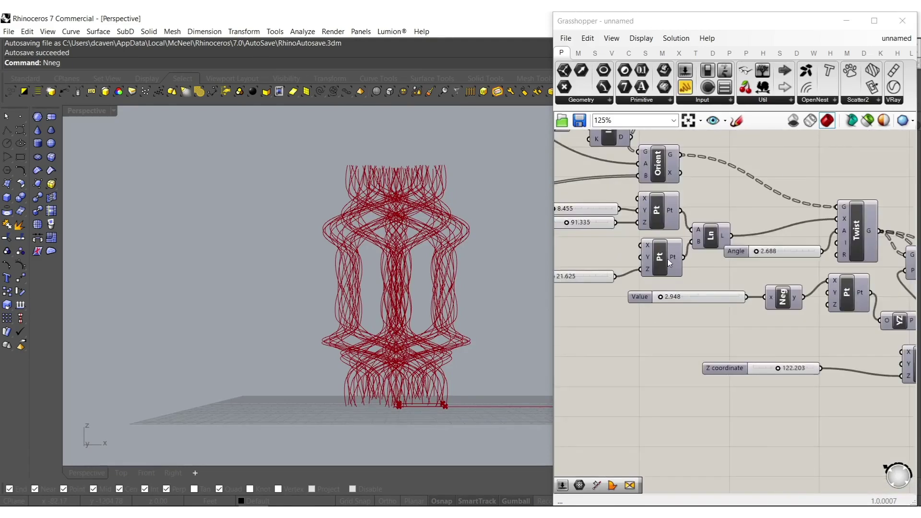
- Reduce the slider driving the Rectangle's X and Y sizes to about 31.175
{"action": "scroll", "coordinate": [659, 281], "scroll_direction": "up", "scroll_amount": 4}
{"action": "scroll", "coordinate": [587, 318], "scroll_direction": "up", "scroll_amount": 6}
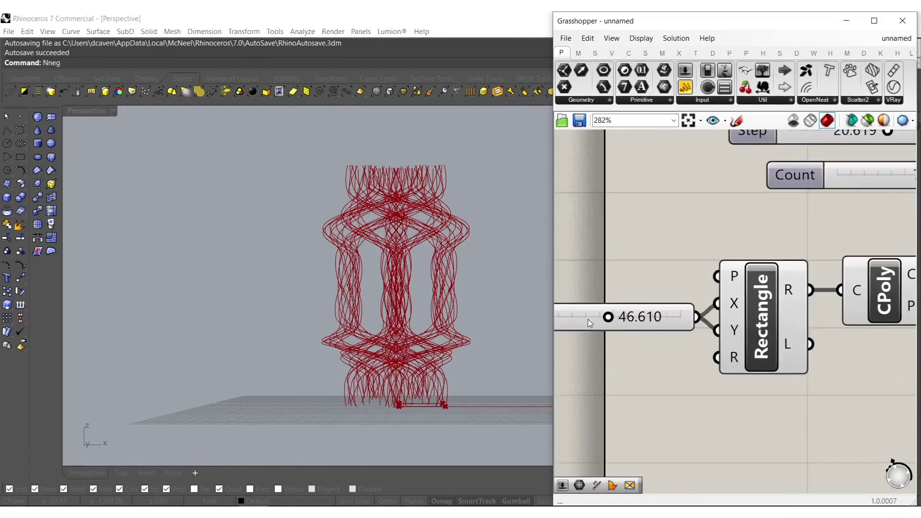
{"action": "left_click_drag", "start_coordinate": [606, 320], "coordinate": [560, 301]}
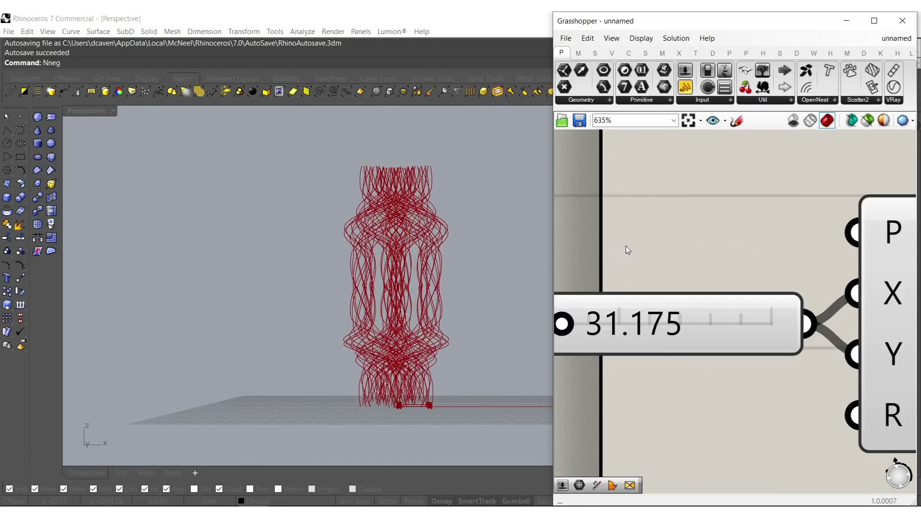
- Increase the Twist component's Angle slider to about 6.44
{"action": "scroll", "coordinate": [622, 246], "scroll_direction": "down", "scroll_amount": 9}
{"action": "scroll", "coordinate": [798, 329], "scroll_direction": "up", "scroll_amount": 10}
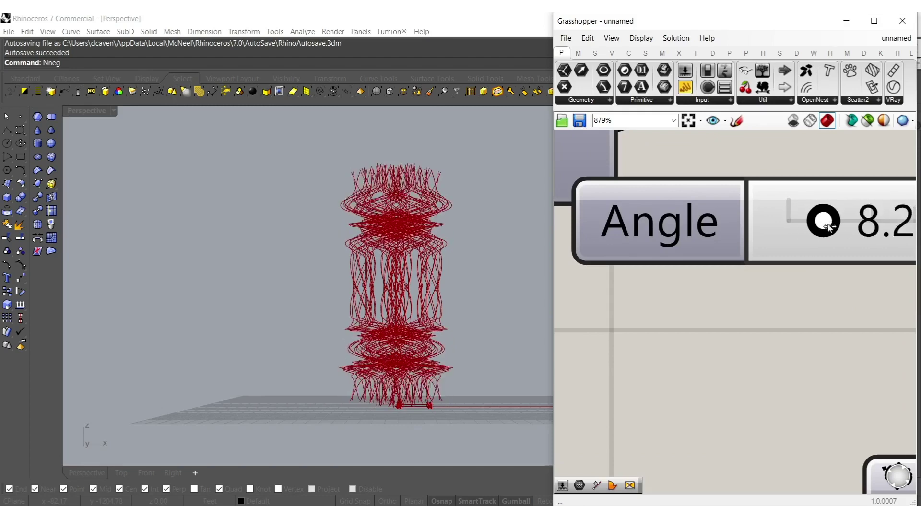
{"action": "left_click_drag", "start_coordinate": [820, 233], "coordinate": [810, 233]}
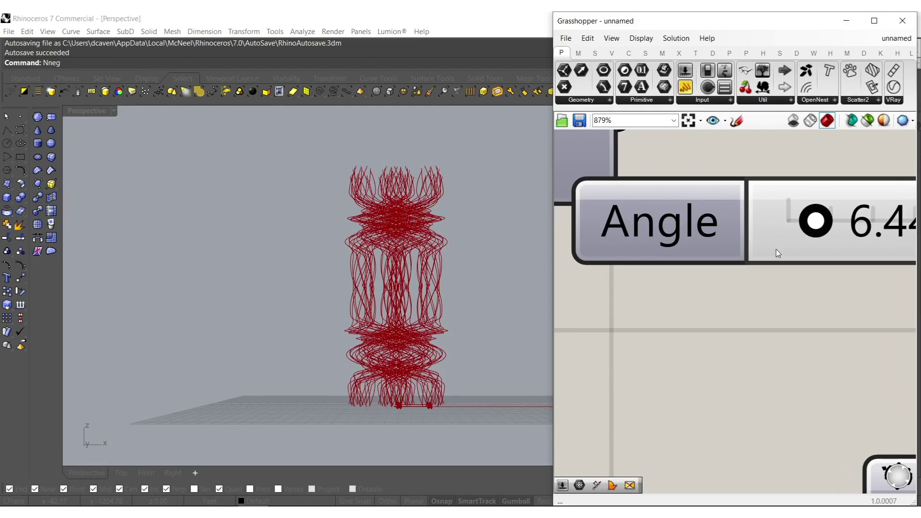
- Try several heights for the twist axis's first point, and leave its Z coordinate slider at about 90.681
{"action": "scroll", "coordinate": [768, 261], "scroll_direction": "down", "scroll_amount": 6}
{"action": "right_click_drag", "start_coordinate": [612, 312], "coordinate": [826, 334]}
{"action": "scroll", "coordinate": [624, 206], "scroll_direction": "up", "scroll_amount": 3}
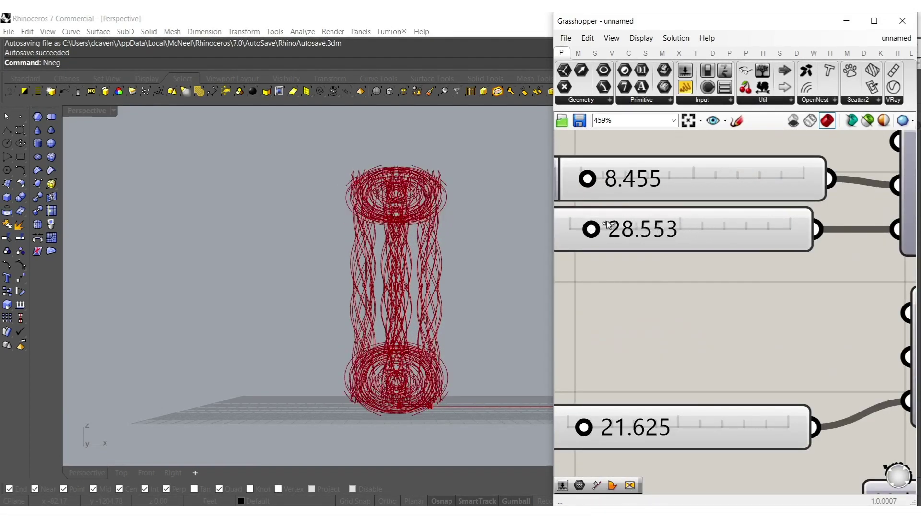
{"action": "mouse_move", "coordinate": [654, 230]}
{"action": "left_mouse_down"}
{"action": "mouse_move", "coordinate": [705, 235]}
{"action": "mouse_move", "coordinate": [649, 238]}
{"action": "left_mouse_up"}
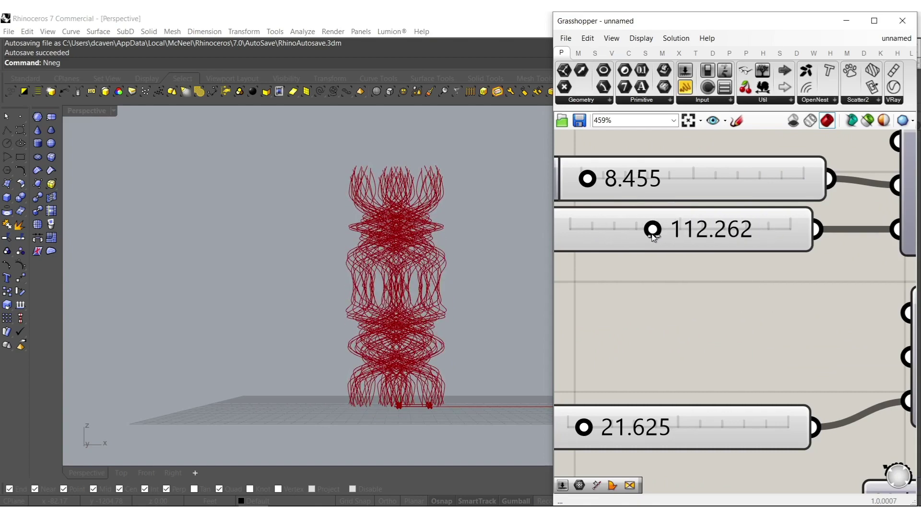
{"action": "mouse_move", "coordinate": [596, 230]}
{"action": "left_mouse_down"}
{"action": "mouse_move", "coordinate": [585, 231]}
{"action": "mouse_move", "coordinate": [608, 232]}
{"action": "left_mouse_up"}
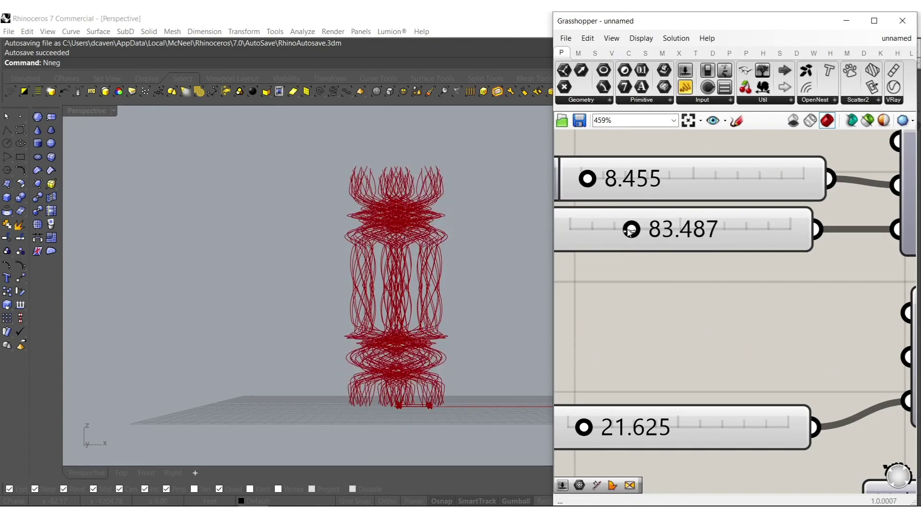
- Set the Z coordinate slider of the twist axis's second point to 0.000 and the first point's Y coordinate slider to about 33.708
{"action": "right_click_drag", "start_coordinate": [582, 436], "coordinate": [640, 377]}
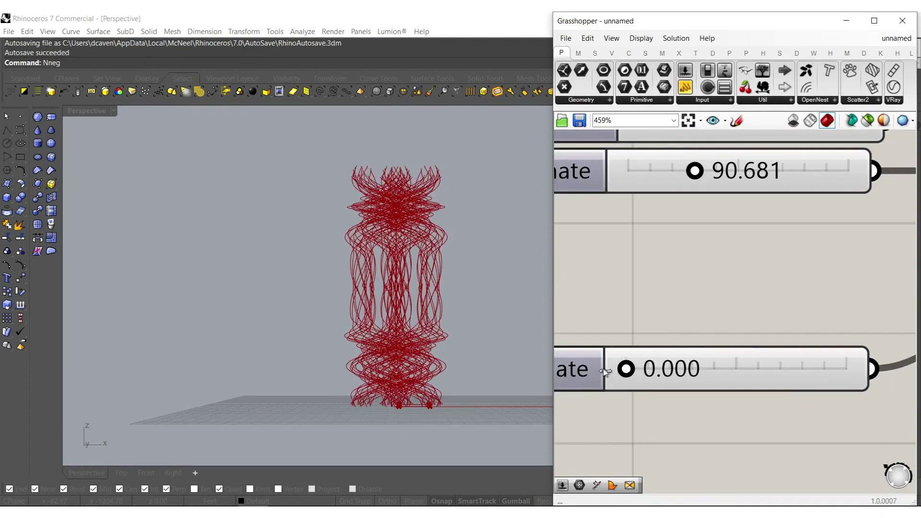
{"action": "left_click_drag", "start_coordinate": [625, 369], "coordinate": [713, 363]}
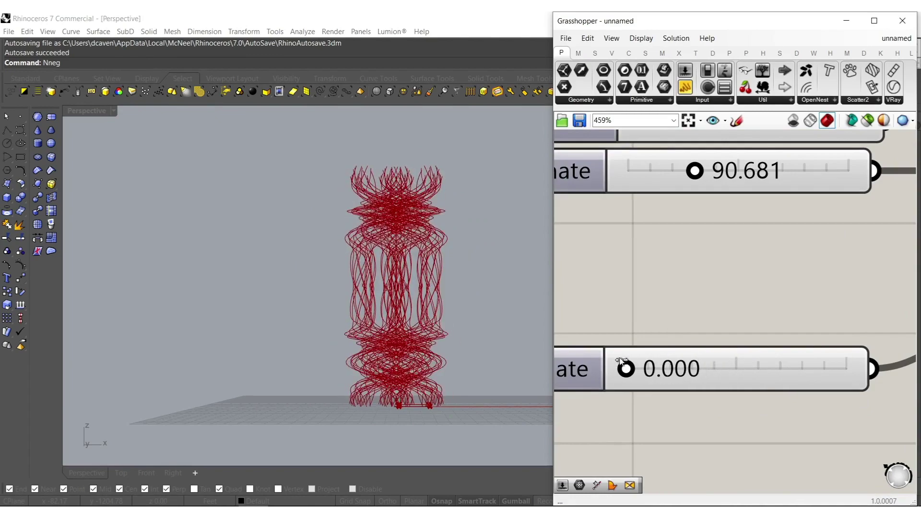
{"action": "right_click_drag", "start_coordinate": [633, 259], "coordinate": [665, 357]}
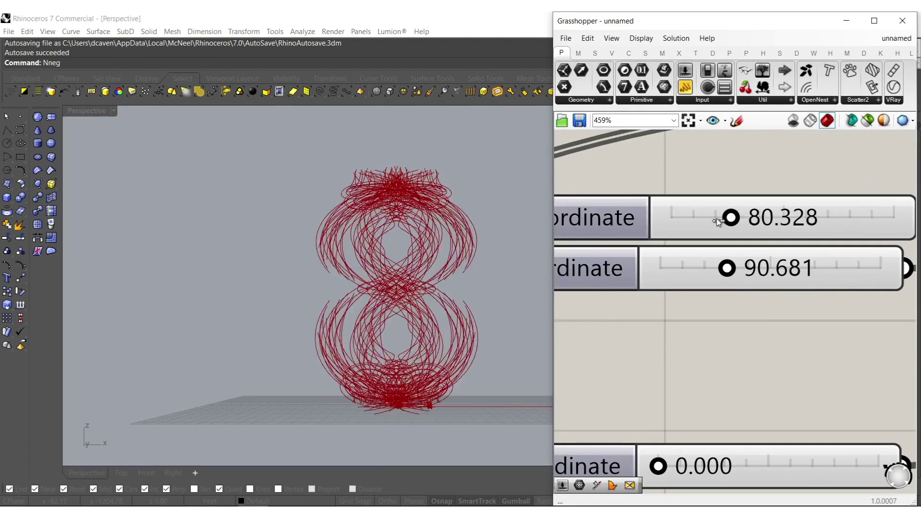
{"action": "mouse_move", "coordinate": [703, 226]}
{"action": "left_mouse_down"}
{"action": "mouse_move", "coordinate": [678, 225]}
{"action": "mouse_move", "coordinate": [864, 227]}
{"action": "mouse_move", "coordinate": [778, 226]}
{"action": "mouse_move", "coordinate": [742, 245]}
{"action": "mouse_move", "coordinate": [683, 246]}
{"action": "mouse_move", "coordinate": [696, 242]}
{"action": "left_mouse_up"}
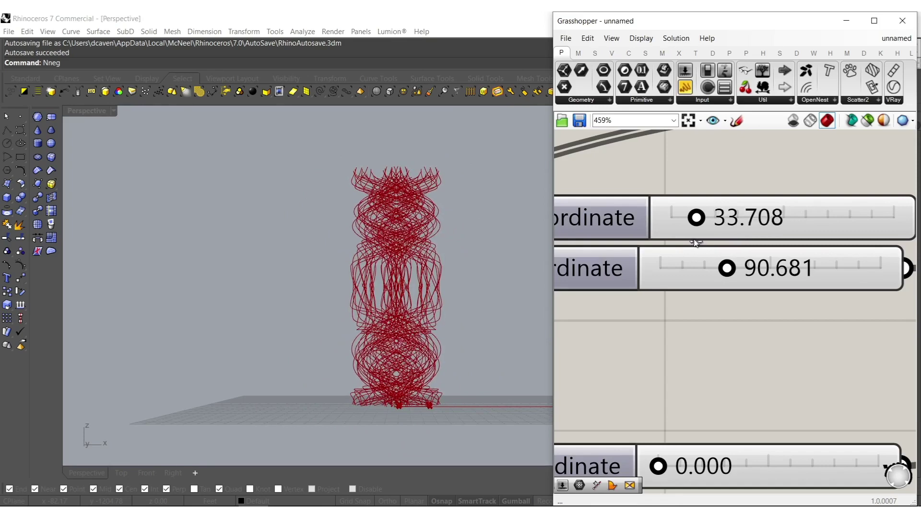
- Enable the variable pipe component and its three Radii sliders again, and view the piped tower up close
{"action": "scroll", "coordinate": [709, 298], "scroll_direction": "down", "scroll_amount": 5}
{"action": "scroll", "coordinate": [708, 298], "scroll_direction": "down", "scroll_amount": 5}
{"action": "right_click_drag", "start_coordinate": [906, 356], "coordinate": [814, 342]}
{"action": "scroll", "coordinate": [817, 343], "scroll_direction": "up", "scroll_amount": 4}
{"action": "right_click_drag", "start_coordinate": [814, 382], "coordinate": [781, 364]}
{"action": "left_click_drag", "start_coordinate": [811, 422], "coordinate": [681, 158]}
{"action": "middle_click", "coordinate": [757, 274]}
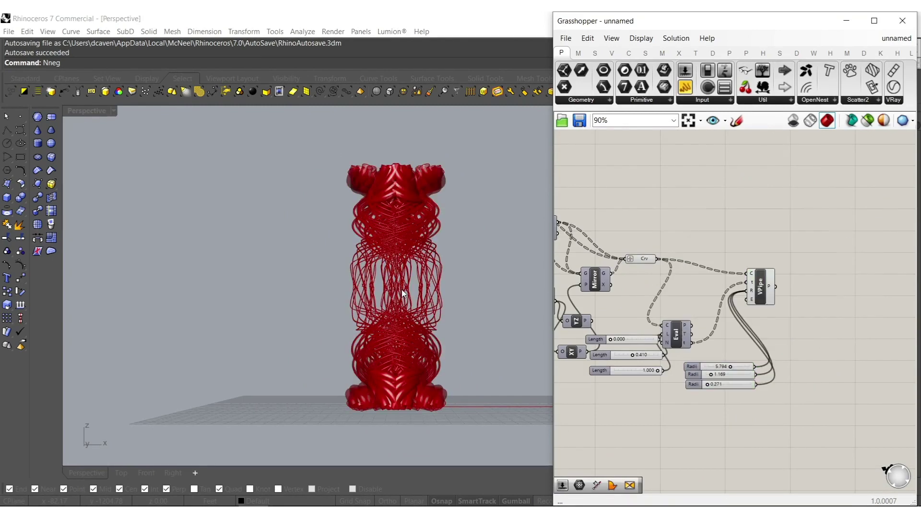
{"action": "scroll", "coordinate": [404, 318], "scroll_direction": "up", "scroll_amount": 2}
{"action": "right_click_drag", "start_coordinate": [429, 297], "coordinate": [438, 306]}
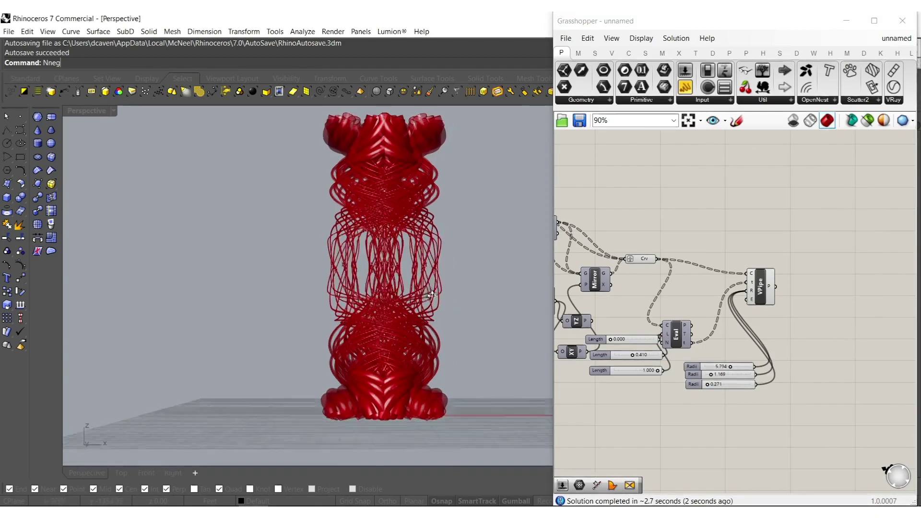
- Set the third Radii slider of the variable pipe to 0.5 and check the thicker pipes
{"action": "scroll", "coordinate": [723, 386], "scroll_direction": "up", "scroll_amount": 5}
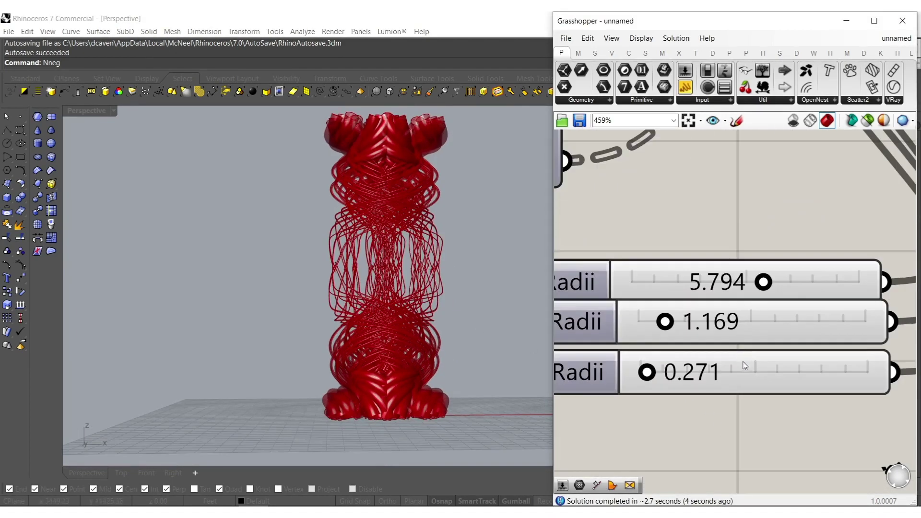
{"action": "left_click", "coordinate": [745, 366]}
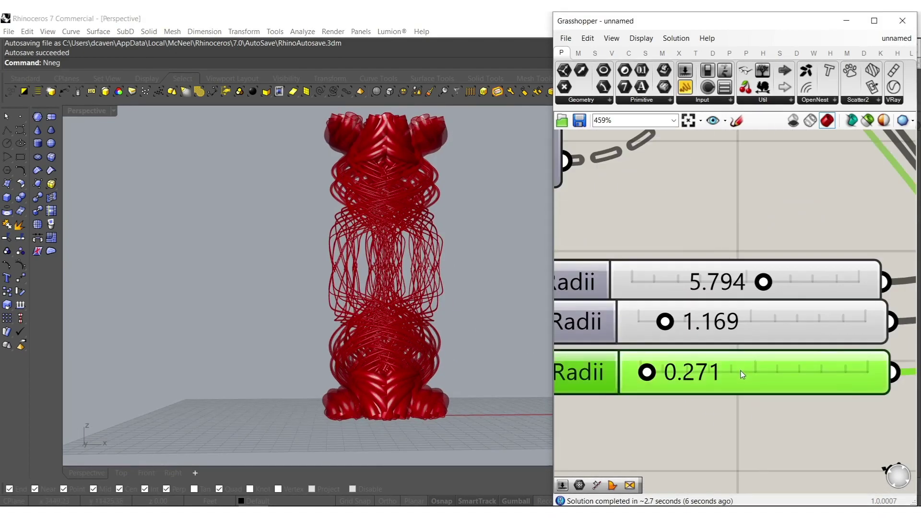
{"action": "double_click", "coordinate": [742, 369]}
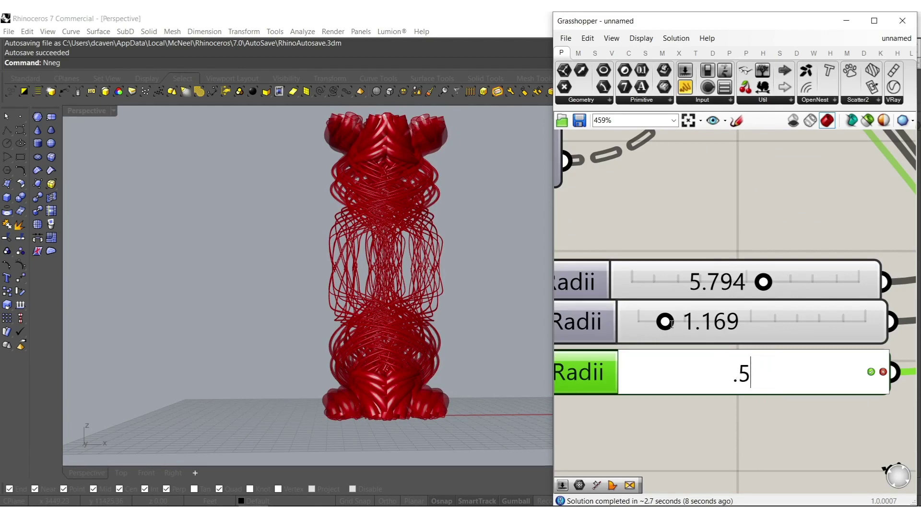
{"action": "key", "text": "Return"}
{"action": "mouse_move", "coordinate": [438, 262]}
{"action": "right_mouse_down"}
{"action": "mouse_move", "coordinate": [154, 261]}
{"action": "mouse_move", "coordinate": [434, 268]}
{"action": "right_mouse_up"}
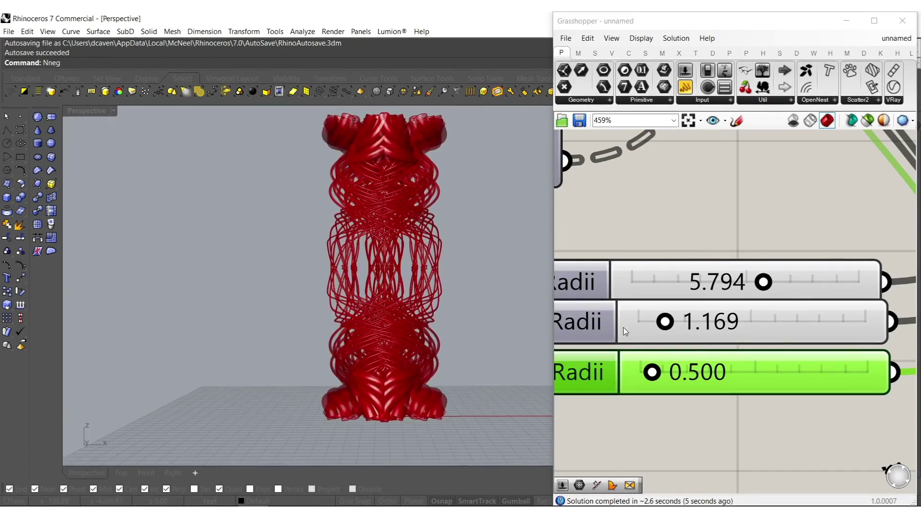
- Bake the variable pipe geometry into Rhino and close the Grasshopper window
{"action": "scroll", "coordinate": [623, 327], "scroll_direction": "down", "scroll_amount": 5}
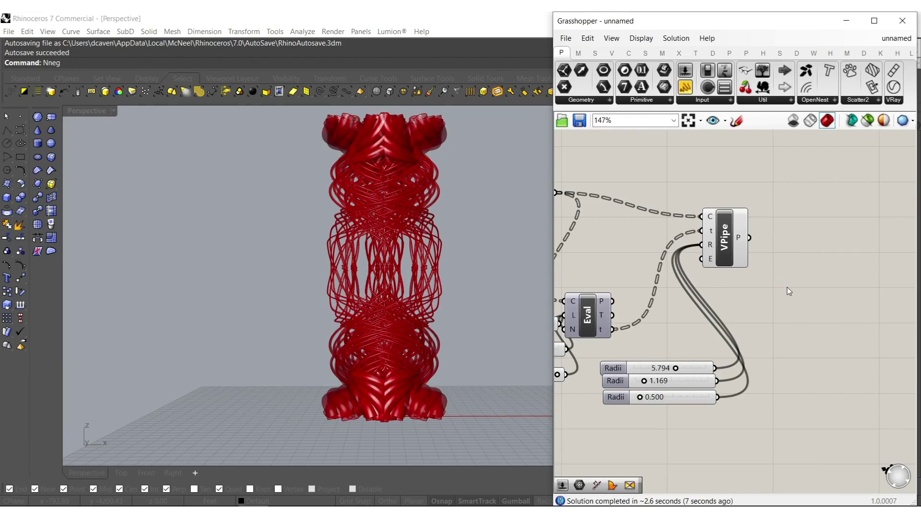
{"action": "left_click", "coordinate": [734, 256]}
{"action": "middle_click", "coordinate": [726, 250]}
{"action": "left_click", "coordinate": [743, 267]}
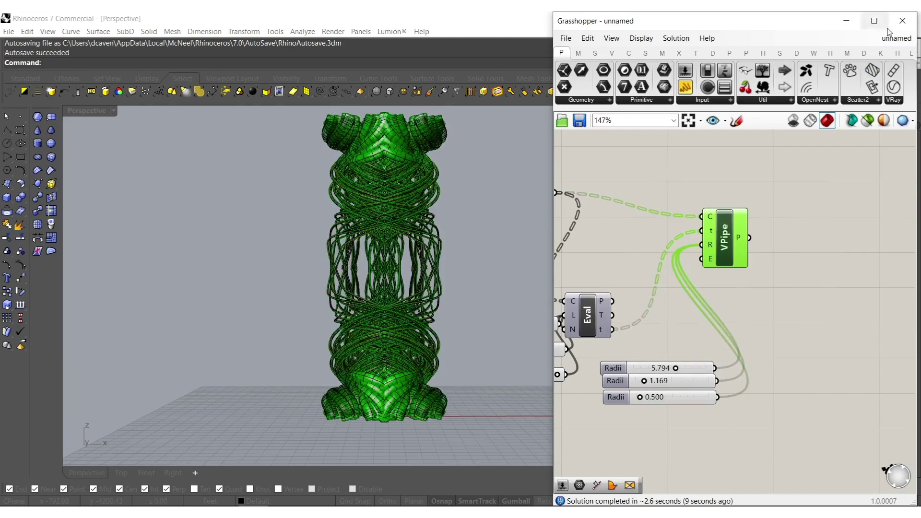
{"action": "left_click", "coordinate": [902, 21]}
- Switch the Perspective viewport to Rendered display and look at the baked tower
{"action": "middle_click", "coordinate": [384, 240]}
{"action": "left_click", "coordinate": [358, 244]}
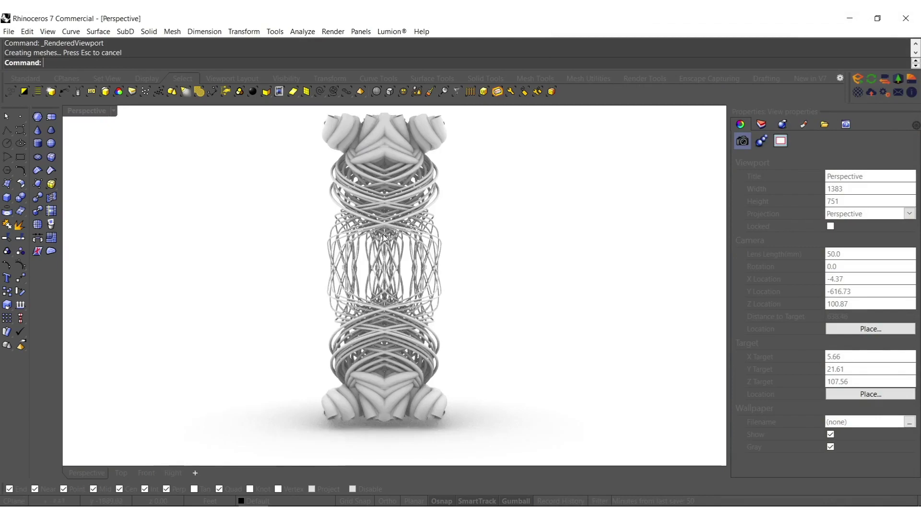
{"action": "right_click_drag", "start_coordinate": [384, 234], "coordinate": [383, 259], "text": "shift"}
{"action": "right_click_drag", "start_coordinate": [422, 308], "coordinate": [425, 328]}
- Select all the baked pipe surfaces and mirror a copy beside the tower
{"action": "scroll", "coordinate": [453, 301], "scroll_direction": "down", "scroll_amount": 6}
{"action": "left_click_drag", "start_coordinate": [456, 408], "coordinate": [305, 200]}
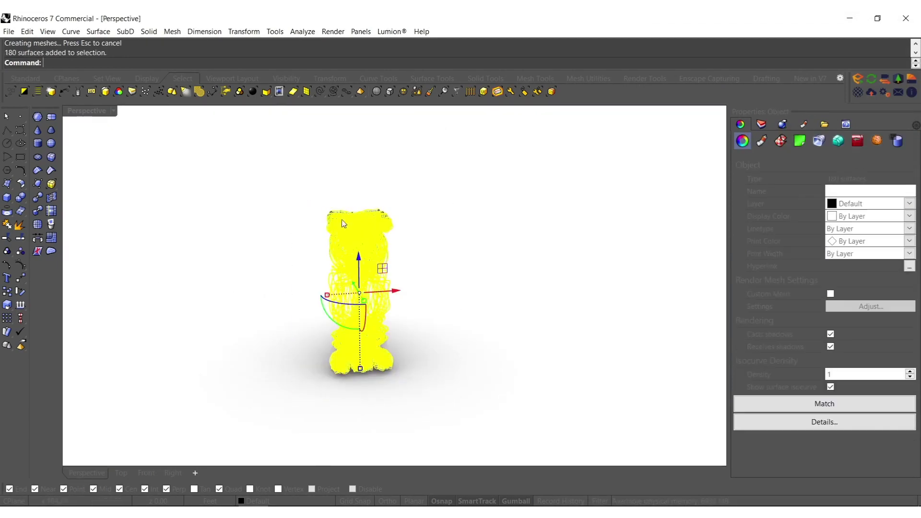
{"action": "right_click_drag", "start_coordinate": [341, 220], "coordinate": [357, 272]}
{"action": "type", "text": "irror"}
{"action": "key", "text": "Return"}
{"action": "left_click", "coordinate": [379, 218]}
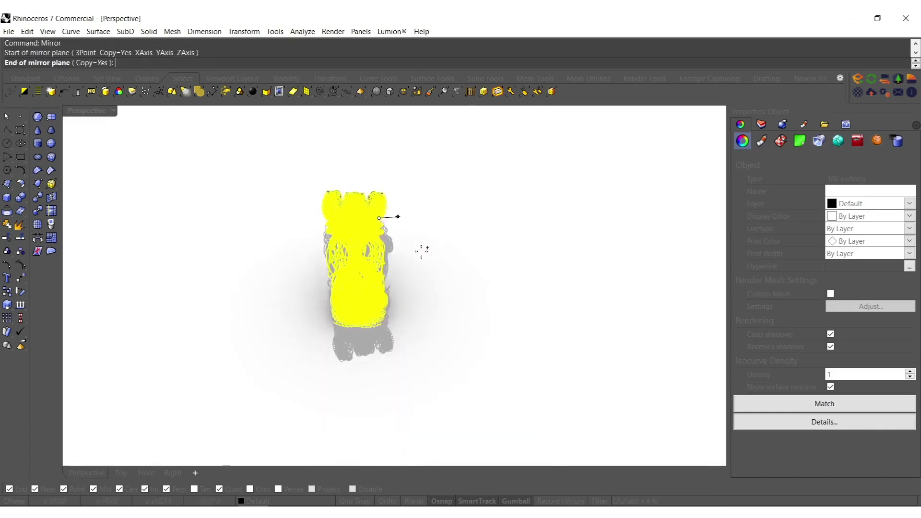
- Mirror the tower surfaces again across another side, inspect the cluster, and undo the mirroring
{"action": "right_click", "coordinate": [337, 230]}
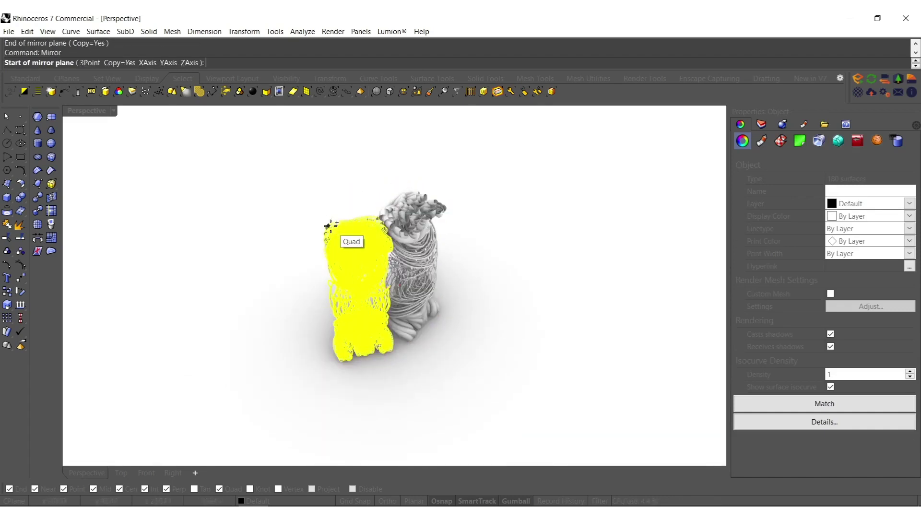
{"action": "left_click", "coordinate": [335, 228]}
{"action": "left_click", "coordinate": [295, 335]}
{"action": "left_click", "coordinate": [379, 381]}
{"action": "mouse_move", "coordinate": [380, 382]}
{"action": "right_mouse_down"}
{"action": "mouse_move", "coordinate": [352, 310]}
{"action": "mouse_move", "coordinate": [367, 349]}
{"action": "mouse_move", "coordinate": [401, 358]}
{"action": "mouse_move", "coordinate": [425, 303]}
{"action": "mouse_move", "coordinate": [378, 336]}
{"action": "mouse_move", "coordinate": [381, 398]}
{"action": "right_mouse_up"}
{"action": "scroll", "coordinate": [352, 310], "scroll_direction": "up", "scroll_amount": 6}
{"action": "scroll", "coordinate": [352, 310], "scroll_direction": "up", "scroll_amount": 1}
{"action": "scroll", "coordinate": [401, 357], "scroll_direction": "up", "scroll_amount": 1}
{"action": "key", "text": "ctrl+z"}
- Select the whole baked tower, try rotating it with the gumball, and view it up close
{"action": "scroll", "coordinate": [352, 342], "scroll_direction": "down", "scroll_amount": 5}
{"action": "left_click_drag", "start_coordinate": [435, 427], "coordinate": [285, 98]}
{"action": "left_click_drag", "start_coordinate": [367, 326], "coordinate": [417, 310]}
{"action": "key", "text": "Escape"}
{"action": "scroll", "coordinate": [405, 323], "scroll_direction": "up", "scroll_amount": 7}
{"action": "right_click_drag", "start_coordinate": [404, 323], "coordinate": [409, 303]}
- Undo the tower's gumball rotation and the Grasshopper bake, and reopen the Grasshopper window
{"action": "key", "text": "ctrl+z"}
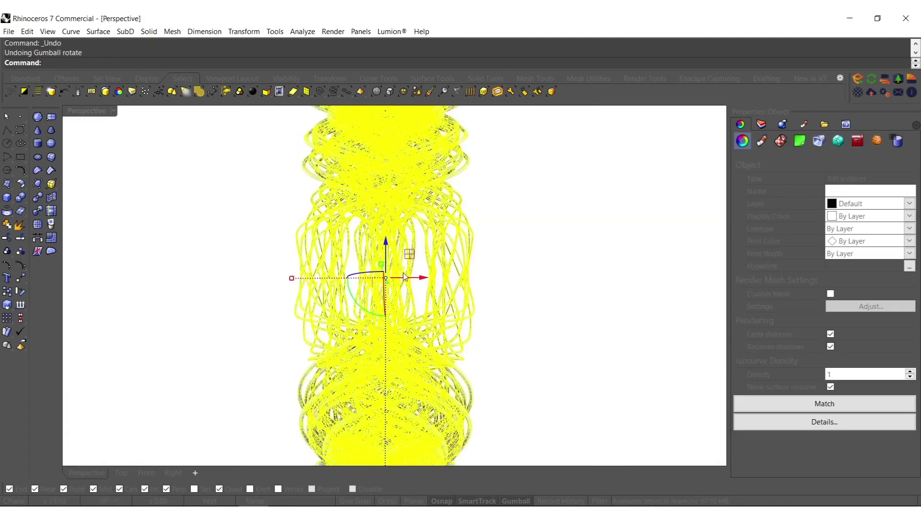
{"action": "key", "text": "ctrl+z"}
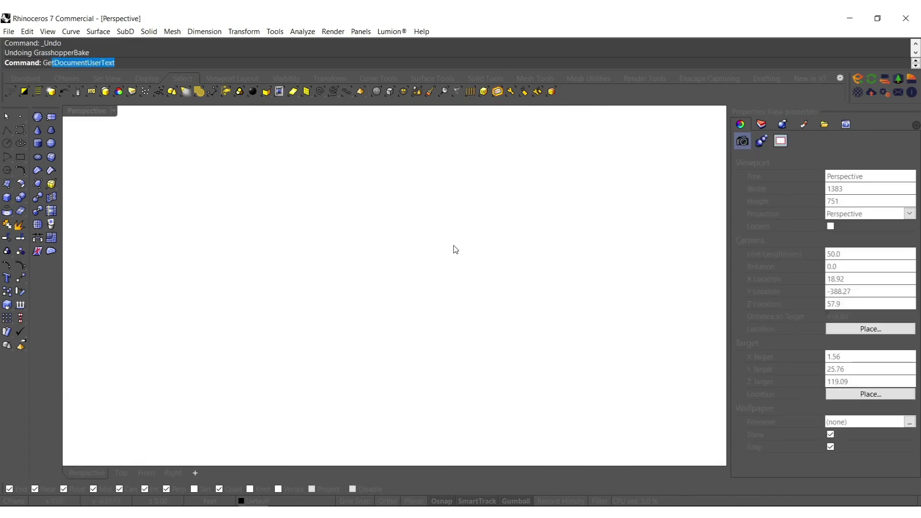
{"action": "key", "text": "Return"}
- Add a Mesh Brep component beside the variable pipe and connect the pipe output to its B input
{"action": "scroll", "coordinate": [666, 283], "scroll_direction": "down", "scroll_amount": 3}
{"action": "right_click_drag", "start_coordinate": [666, 283], "coordinate": [813, 301]}
{"action": "scroll", "coordinate": [725, 335], "scroll_direction": "up", "scroll_amount": 4}
{"action": "scroll", "coordinate": [746, 346], "scroll_direction": "down", "scroll_amount": 5}
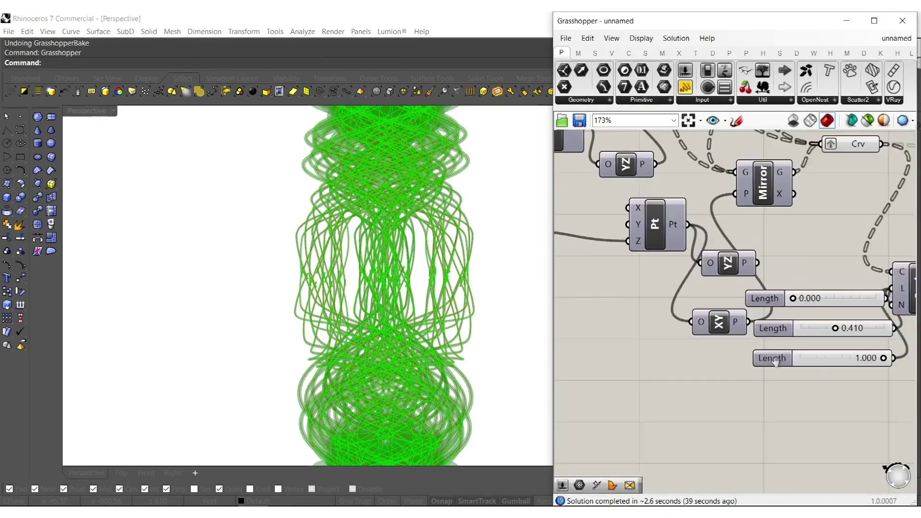
{"action": "scroll", "coordinate": [647, 211], "scroll_direction": "up", "scroll_amount": 2}
{"action": "scroll", "coordinate": [704, 250], "scroll_direction": "down", "scroll_amount": 4}
{"action": "scroll", "coordinate": [816, 309], "scroll_direction": "up", "scroll_amount": 4}
{"action": "right_click_drag", "start_coordinate": [811, 321], "coordinate": [719, 329]}
{"action": "left_click", "coordinate": [747, 317]}
{"action": "double_click", "coordinate": [747, 318]}
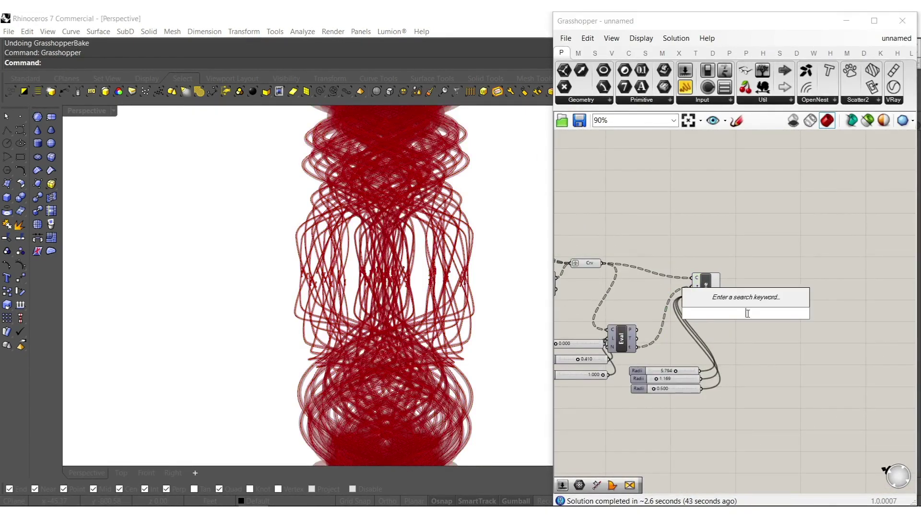
{"action": "type", "text": "mesh"}
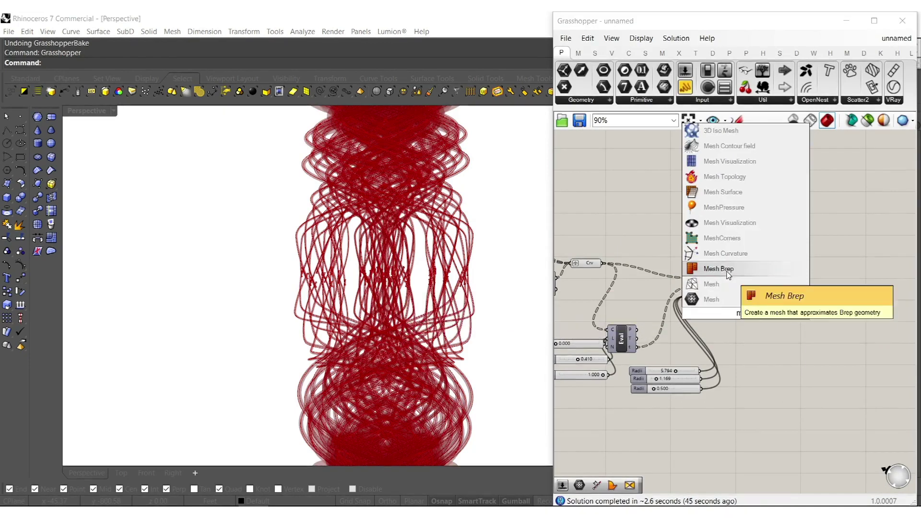
{"action": "left_click", "coordinate": [727, 271]}
{"action": "scroll", "coordinate": [714, 297], "scroll_direction": "up", "scroll_amount": 4}
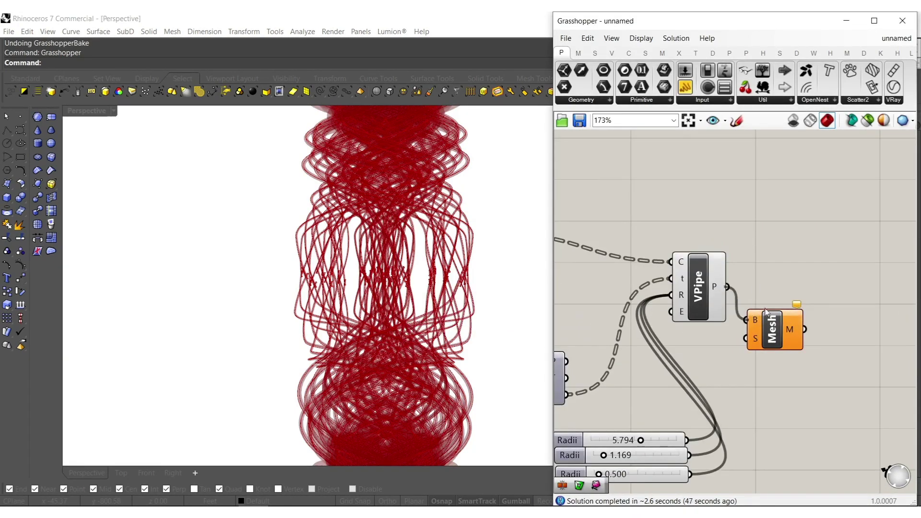
{"action": "left_click_drag", "start_coordinate": [771, 331], "coordinate": [777, 305]}
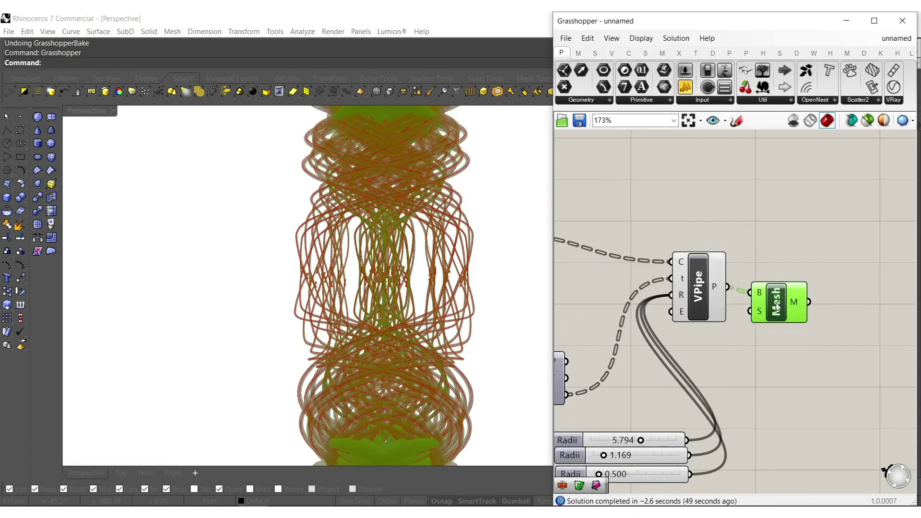
- Add a Weaverbird Stellate component after the Mesh Brep component and connect the mesh output to its M input
{"action": "left_click", "coordinate": [814, 53]}
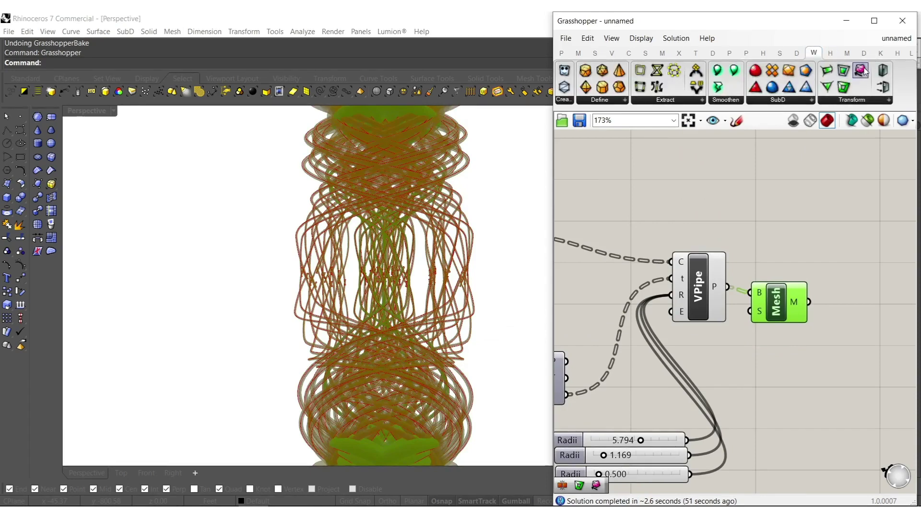
{"action": "left_click", "coordinate": [862, 302]}
{"action": "left_click_drag", "start_coordinate": [811, 299], "coordinate": [822, 286]}
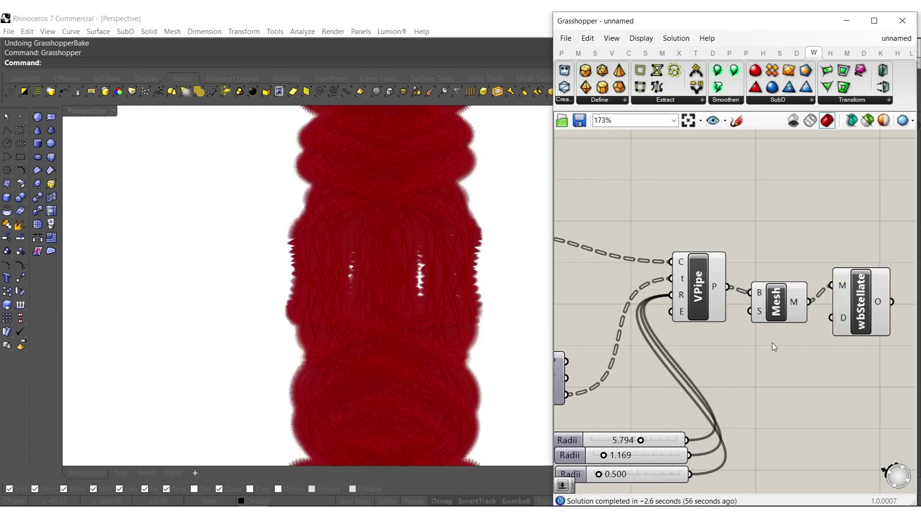
{"action": "right_click_drag", "start_coordinate": [847, 316], "coordinate": [815, 313]}
{"action": "left_click", "coordinate": [829, 296]}
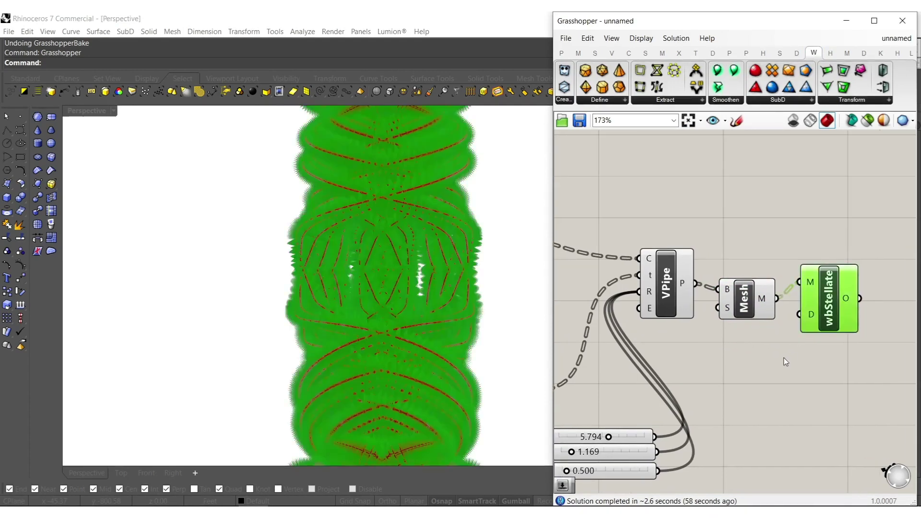
- Insert a Mesh Join component with flattened input between the Mesh Brep output and the wbStellate M input
{"action": "double_click", "coordinate": [781, 353]}
{"action": "type", "text": "join"}
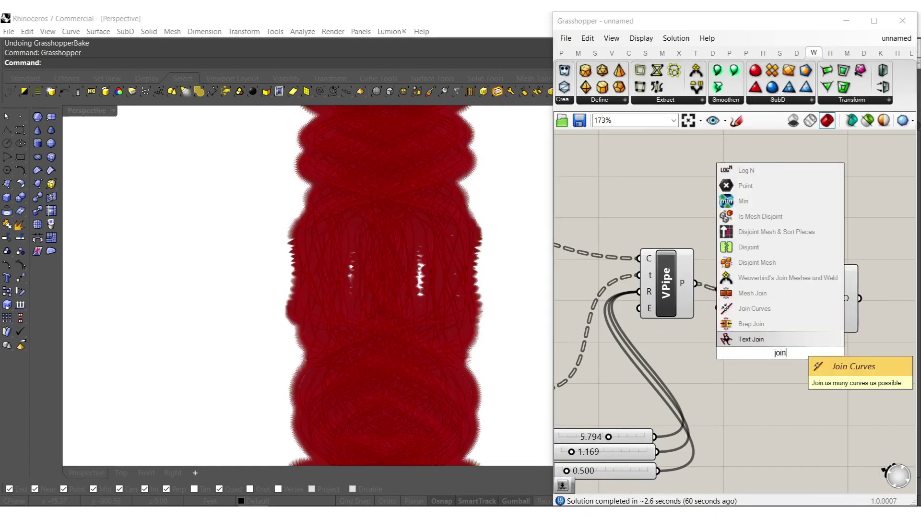
{"action": "left_click", "coordinate": [764, 293]}
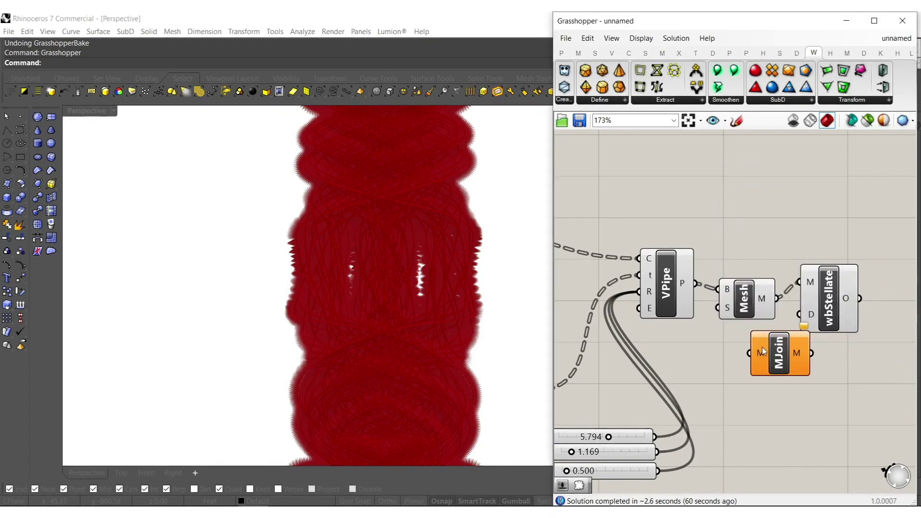
{"action": "right_click", "coordinate": [759, 299]}
{"action": "left_click", "coordinate": [791, 377]}
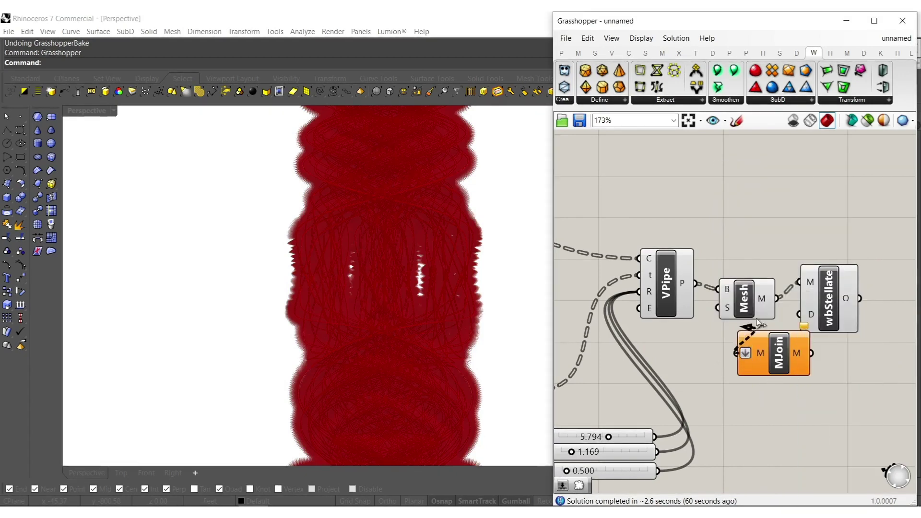
{"action": "left_click_drag", "start_coordinate": [757, 322], "coordinate": [776, 298]}
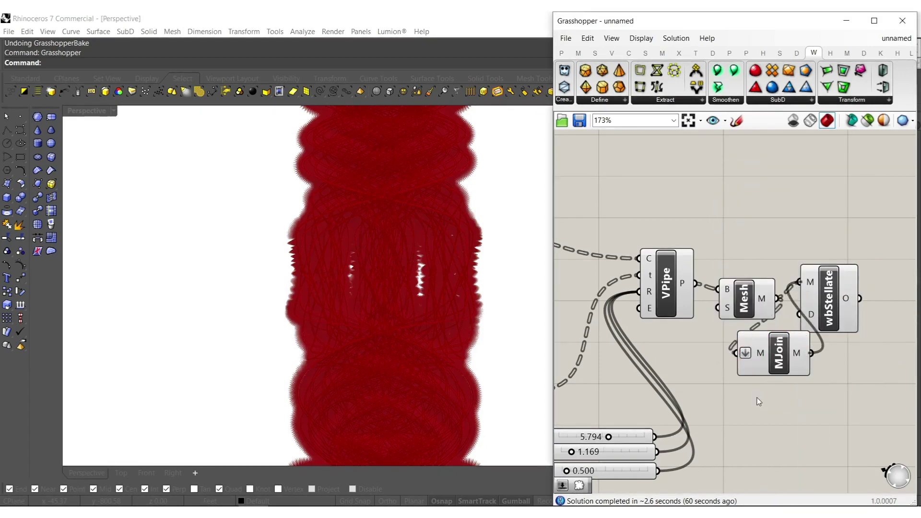
- Turn off the preview of the VPipe, Mesh Brep and Mesh Join components
{"action": "left_click_drag", "start_coordinate": [584, 182], "coordinate": [823, 386]}
{"action": "middle_click", "coordinate": [645, 287]}
{"action": "left_click", "coordinate": [683, 249]}
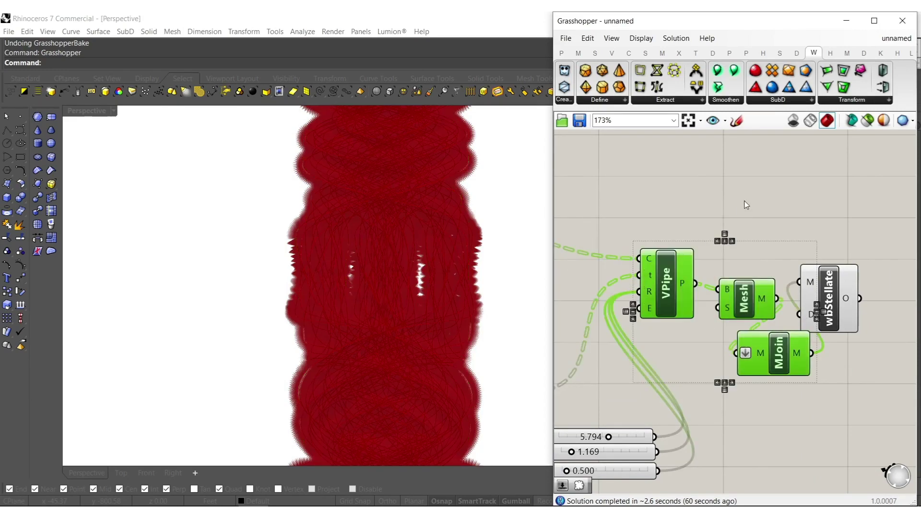
{"action": "left_click", "coordinate": [744, 202]}
- Bake the wbStellate output into Rhino, close the Grasshopper window and view the stellated tower
{"action": "left_click", "coordinate": [818, 311]}
{"action": "middle_click", "coordinate": [825, 295]}
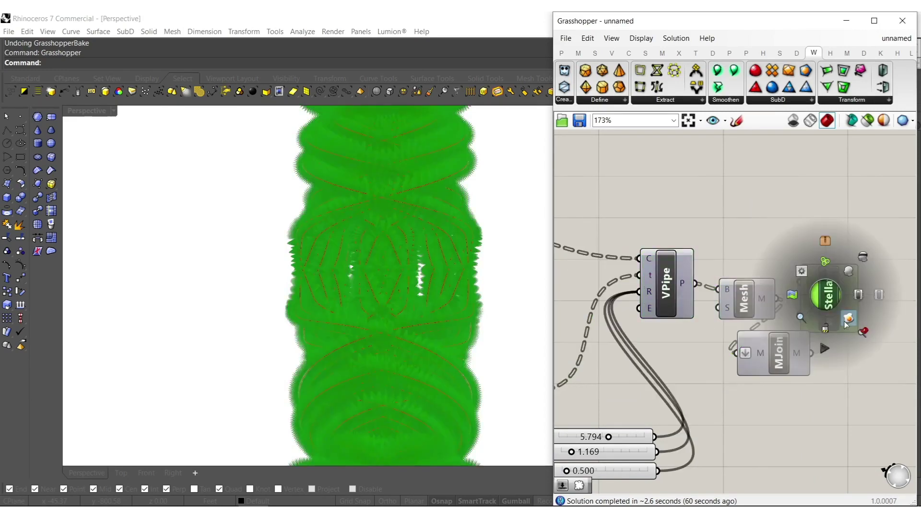
{"action": "left_click", "coordinate": [902, 21]}
{"action": "right_click_drag", "start_coordinate": [378, 306], "coordinate": [438, 347], "text": "shift"}
{"action": "scroll", "coordinate": [398, 292], "scroll_direction": "down", "scroll_amount": 2}
{"action": "scroll", "coordinate": [428, 340], "scroll_direction": "down", "scroll_amount": 4}
- Undo the bake of the stellated tower and reopen the Grasshopper window
{"action": "key", "text": "ctrl+z"}
{"action": "type", "text": "G"}
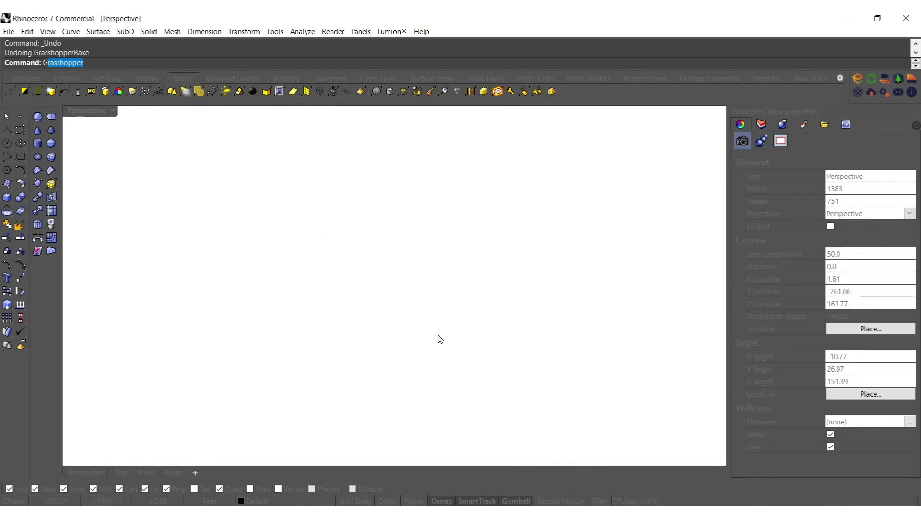
{"action": "type", "text": "rasshopper"}
{"action": "key", "text": "Return"}
- Move wbStellate away from Mesh Join, add a number slider set to 1.000 and connect it to the D input
{"action": "scroll", "coordinate": [829, 346], "scroll_direction": "up", "scroll_amount": 1}
{"action": "right_click_drag", "start_coordinate": [830, 331], "coordinate": [659, 302]}
{"action": "left_click_drag", "start_coordinate": [652, 289], "coordinate": [767, 381]}
{"action": "double_click", "coordinate": [645, 410]}
{"action": "key", "text": "Return"}
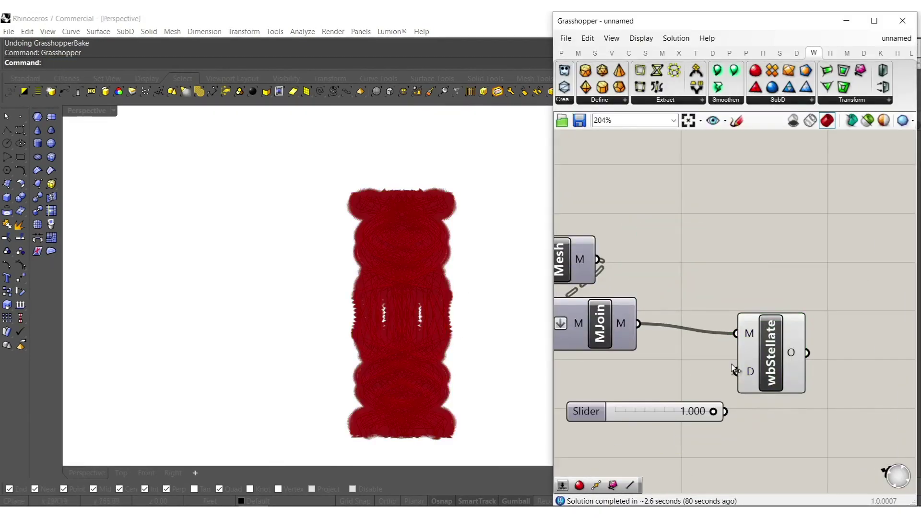
- Bake the wbStellate mesh with the 1.000 distance and close the Grasshopper window
{"action": "left_click", "coordinate": [758, 338]}
{"action": "middle_click", "coordinate": [772, 335]}
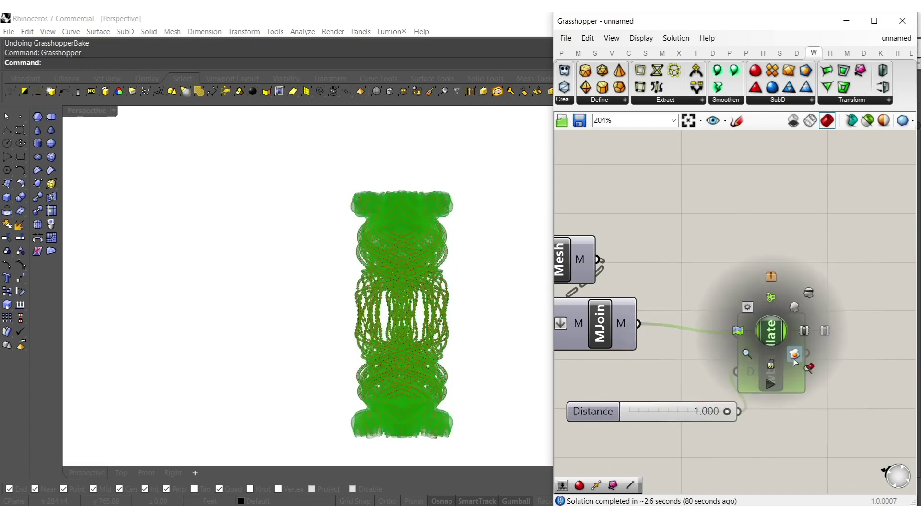
{"action": "left_click", "coordinate": [737, 183]}
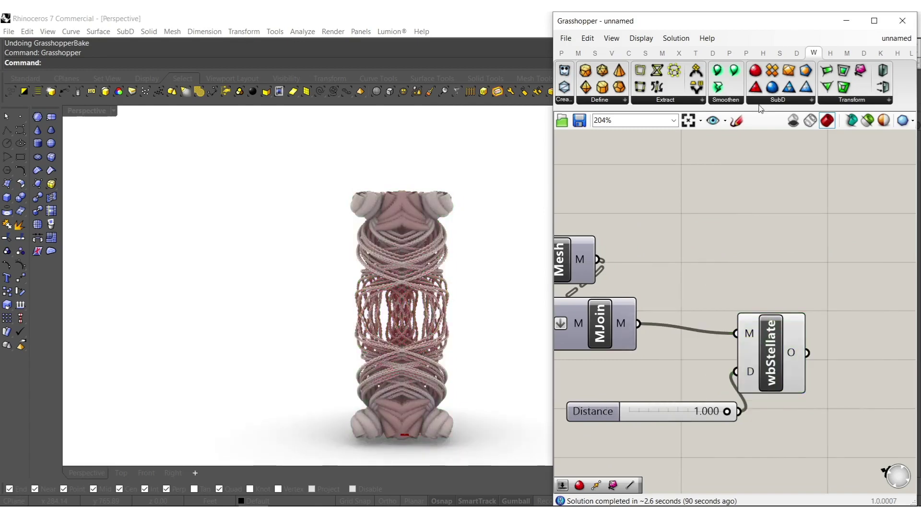
{"action": "left_click", "coordinate": [910, 23]}
- Examine the baked stellated tower as a whole and the faceted pipe details up close from several angles
{"action": "scroll", "coordinate": [384, 390], "scroll_direction": "up", "scroll_amount": 6}
{"action": "right_click_drag", "start_coordinate": [434, 257], "coordinate": [432, 276], "text": "shift"}
{"action": "scroll", "coordinate": [431, 277], "scroll_direction": "down", "scroll_amount": 6}
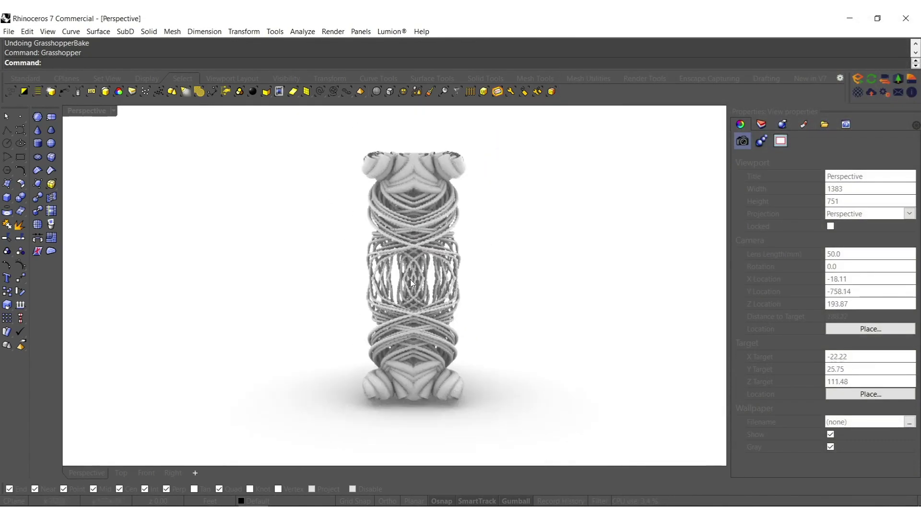
{"action": "scroll", "coordinate": [416, 288], "scroll_direction": "up", "scroll_amount": 2}
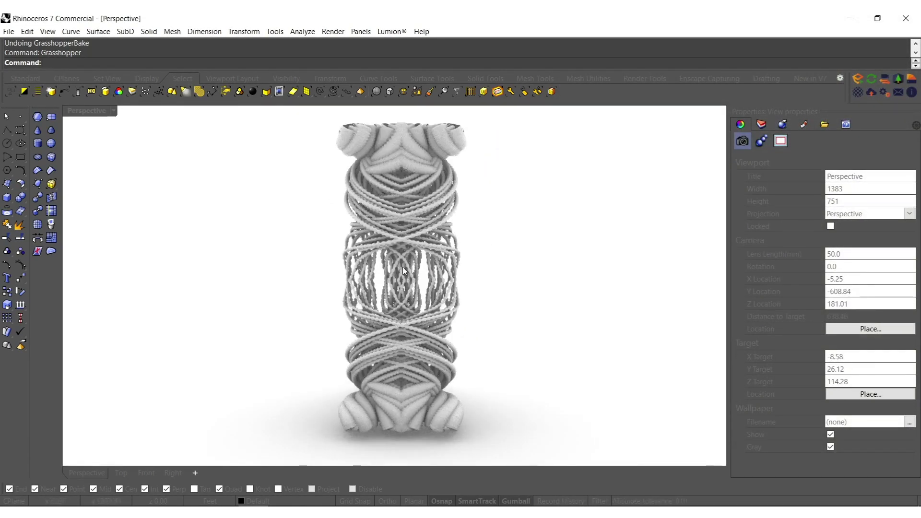
{"action": "scroll", "coordinate": [400, 285], "scroll_direction": "up", "scroll_amount": 5}
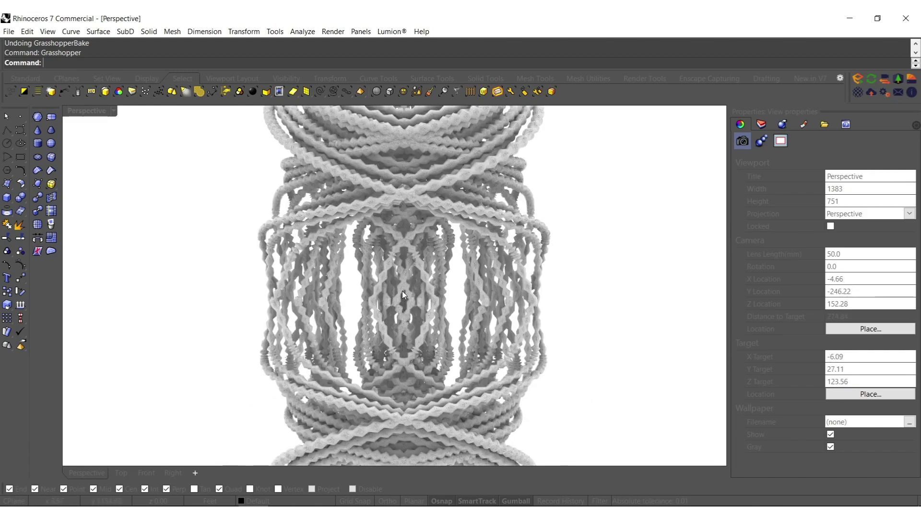
{"action": "scroll", "coordinate": [329, 252], "scroll_direction": "up", "scroll_amount": 5}
{"action": "scroll", "coordinate": [335, 254], "scroll_direction": "up", "scroll_amount": 3}
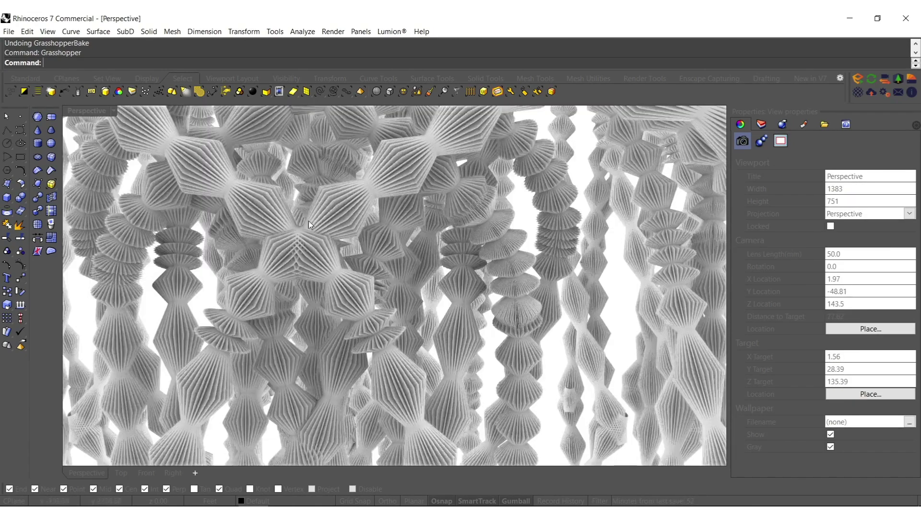
{"action": "scroll", "coordinate": [350, 240], "scroll_direction": "down", "scroll_amount": 6}
{"action": "right_click_drag", "start_coordinate": [293, 261], "coordinate": [356, 264]}
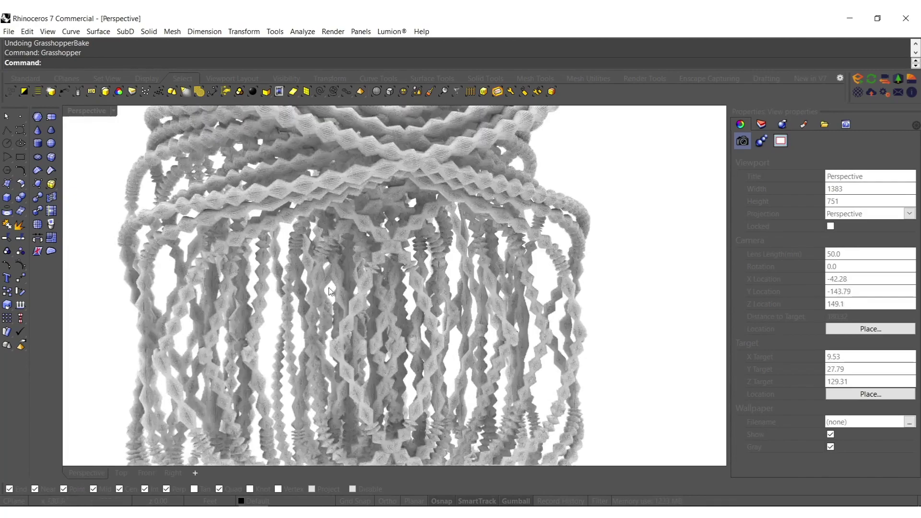
{"action": "scroll", "coordinate": [357, 269], "scroll_direction": "down", "scroll_amount": 4}
{"action": "right_click_drag", "start_coordinate": [375, 301], "coordinate": [346, 292]}
{"action": "scroll", "coordinate": [333, 279], "scroll_direction": "up", "scroll_amount": 8}
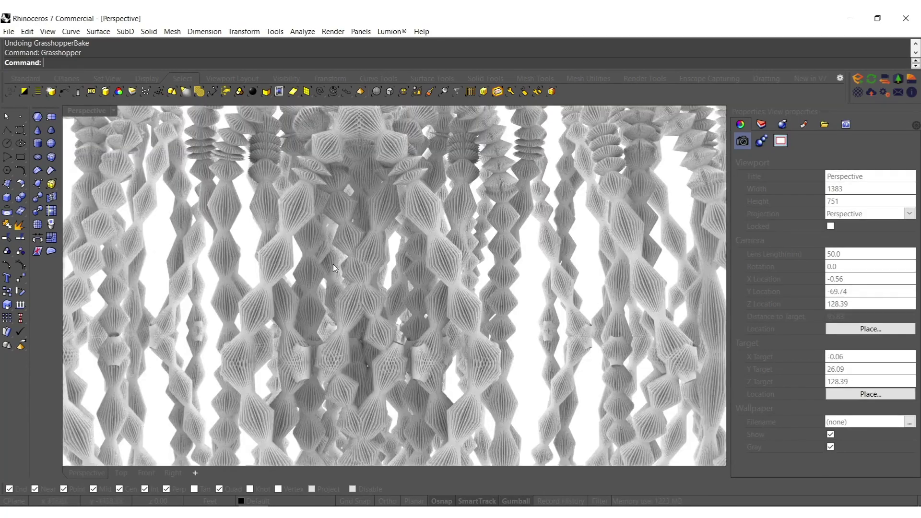
{"action": "scroll", "coordinate": [332, 267], "scroll_direction": "down", "scroll_amount": 10}
{"action": "right_click_drag", "start_coordinate": [317, 408], "coordinate": [310, 316], "text": "shift"}
{"action": "right_click_drag", "start_coordinate": [323, 396], "coordinate": [346, 406], "text": "shift"}
{"action": "scroll", "coordinate": [329, 329], "scroll_direction": "down", "scroll_amount": 4}
{"action": "mouse_move", "coordinate": [335, 329]}
{"action": "right_mouse_down"}
{"action": "mouse_move", "coordinate": [346, 329]}
{"action": "mouse_move", "coordinate": [336, 331]}
{"action": "right_mouse_up"}
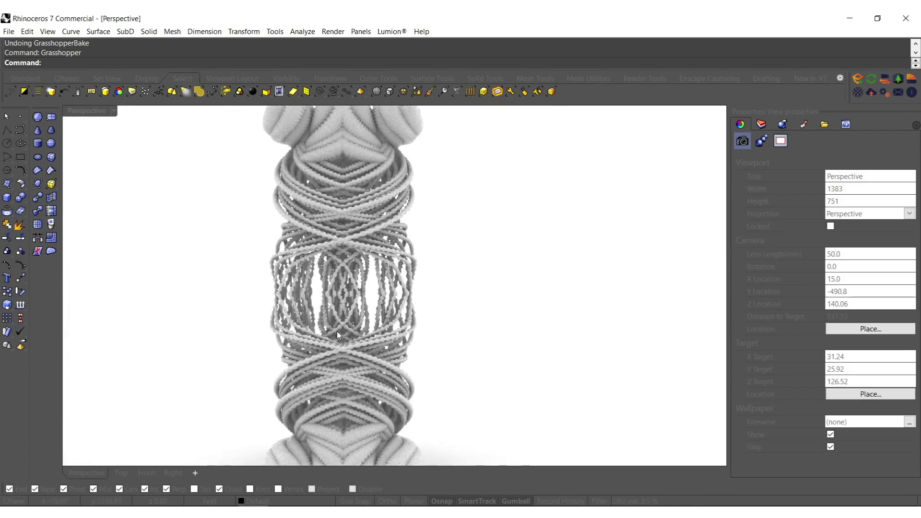
{"action": "scroll", "coordinate": [327, 376], "scroll_direction": "up", "scroll_amount": 8}
{"action": "scroll", "coordinate": [329, 352], "scroll_direction": "down", "scroll_amount": 7}
{"action": "scroll", "coordinate": [326, 312], "scroll_direction": "down", "scroll_amount": 3}
{"action": "right_click_drag", "start_coordinate": [365, 367], "coordinate": [384, 367]}
- Undo the bake of the tower with the 1.000 stellation distance and reopen Grasshopper
{"action": "key", "text": "ctrl+z"}
{"action": "type", "text": "Grasshopper"}
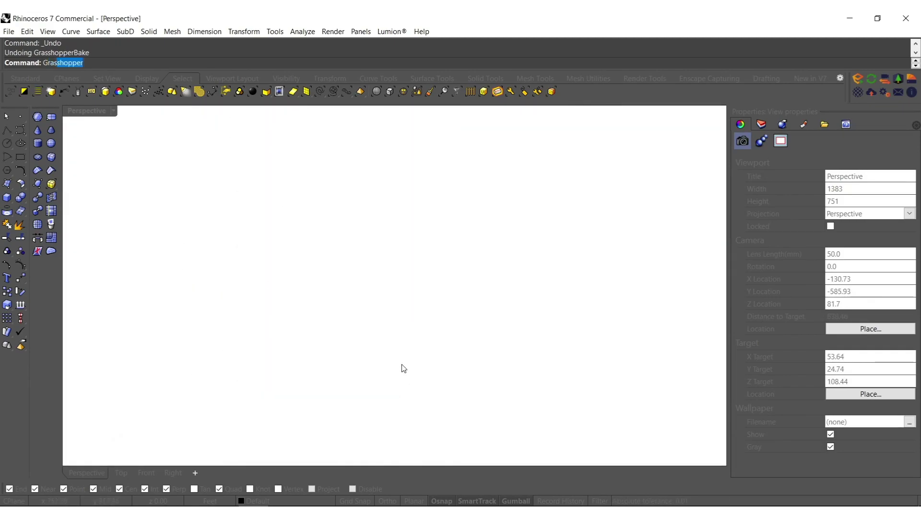
{"action": "key", "text": "Return"}
- Add a Negative component and wire the distance slider through it into the wbStellate D input
{"action": "double_click", "coordinate": [742, 432]}
{"action": "type", "text": "neg"}
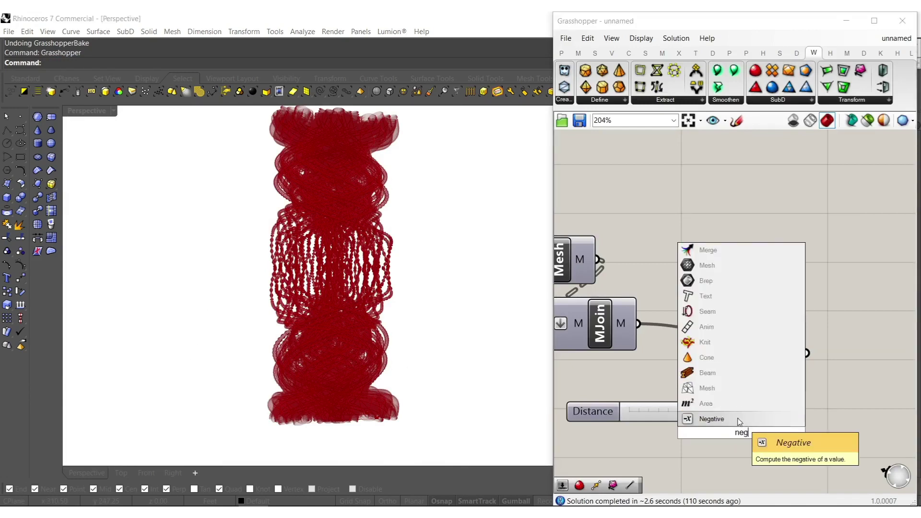
{"action": "key", "text": "Return"}
{"action": "mouse_move", "coordinate": [731, 415]}
{"action": "left_mouse_down"}
{"action": "mouse_move", "coordinate": [742, 438]}
{"action": "mouse_move", "coordinate": [748, 412]}
{"action": "left_mouse_up"}
{"action": "left_click_drag", "start_coordinate": [788, 441], "coordinate": [749, 375]}
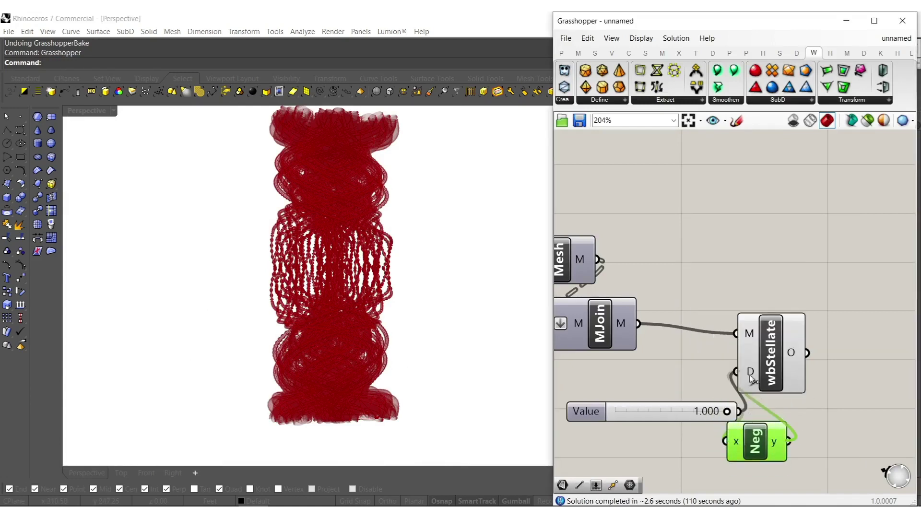
- Bake the negatively stellated mesh, close Grasshopper and inspect the tower's pipes up close and from below
{"action": "left_click", "coordinate": [770, 350]}
{"action": "middle_click", "coordinate": [770, 350]}
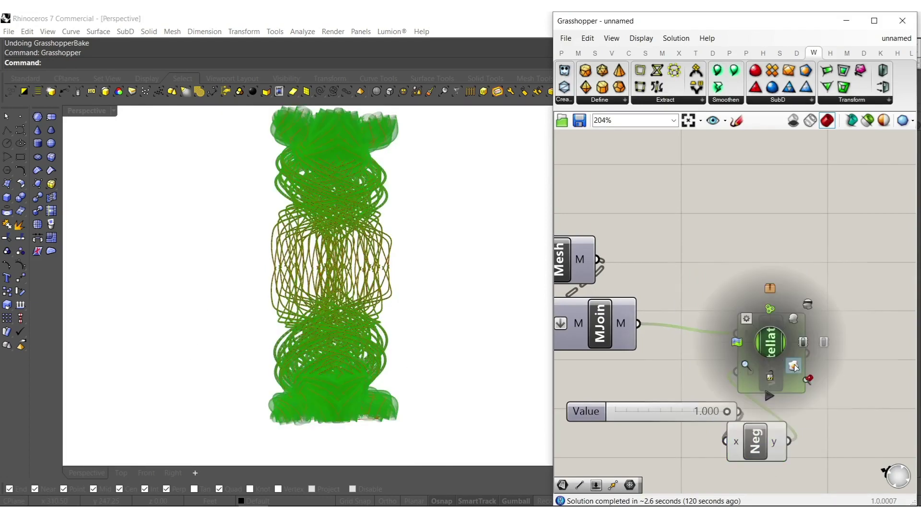
{"action": "left_click", "coordinate": [777, 223]}
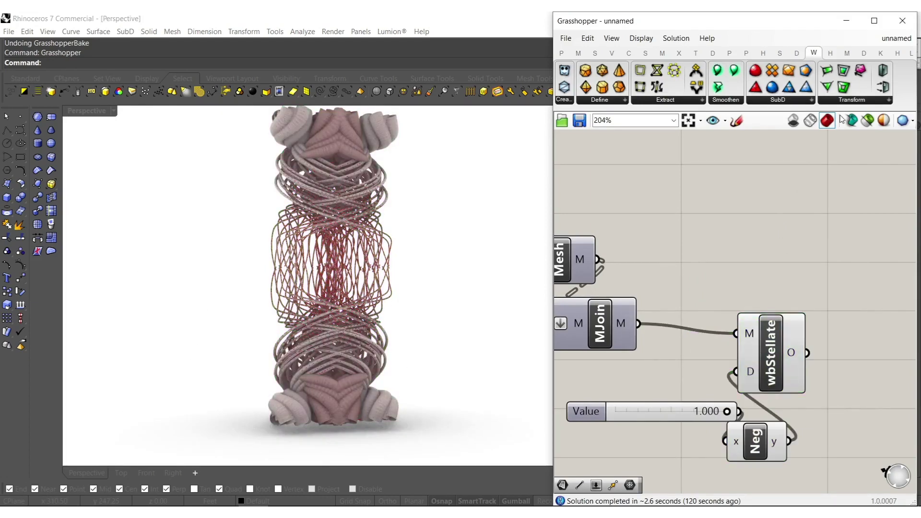
{"action": "left_click", "coordinate": [901, 21]}
{"action": "scroll", "coordinate": [335, 271], "scroll_direction": "up", "scroll_amount": 10}
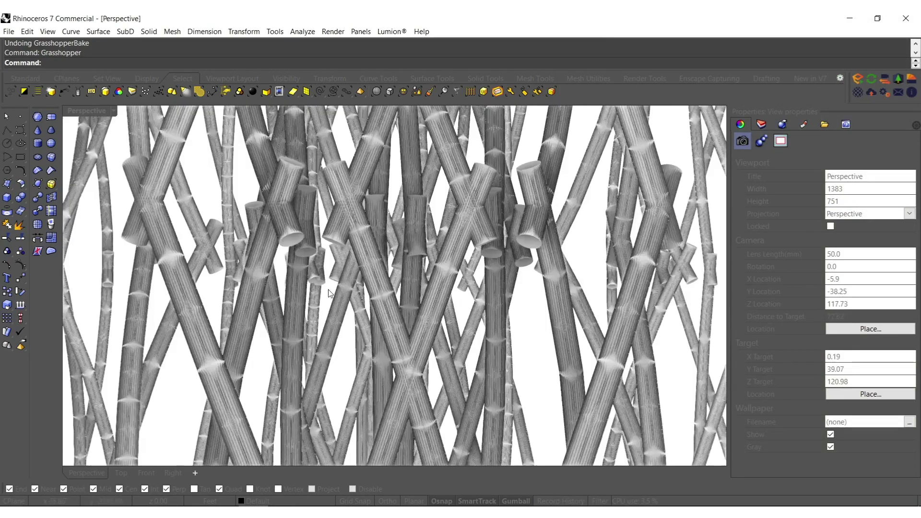
{"action": "scroll", "coordinate": [300, 286], "scroll_direction": "down", "scroll_amount": 8}
{"action": "right_click_drag", "start_coordinate": [300, 285], "coordinate": [375, 292]}
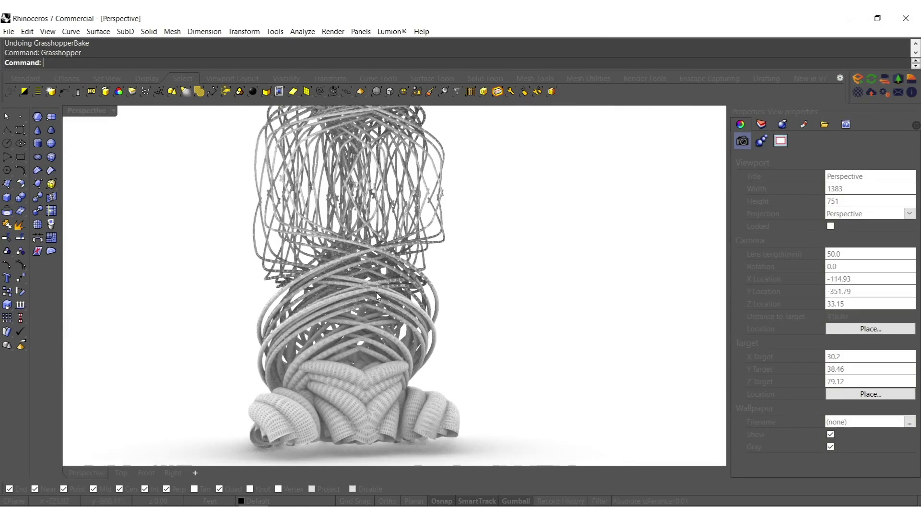
- Undo the bake of the negatively stellated tower and reopen the Grasshopper window
{"action": "key", "text": "ctrl+z"}
{"action": "type", "text": "Grasshopper"}
{"action": "key", "text": "Return"}
- Set the size slider feeding the Rectangle component to 20 and view the updated tower
{"action": "right_click_drag", "start_coordinate": [368, 223], "coordinate": [377, 285]}
{"action": "right_click_drag", "start_coordinate": [672, 303], "coordinate": [754, 255]}
{"action": "scroll", "coordinate": [738, 246], "scroll_direction": "down", "scroll_amount": 5}
{"action": "right_click_drag", "start_coordinate": [570, 322], "coordinate": [805, 359]}
{"action": "right_click_drag", "start_coordinate": [670, 332], "coordinate": [815, 370]}
{"action": "right_click_drag", "start_coordinate": [686, 314], "coordinate": [836, 354]}
{"action": "scroll", "coordinate": [582, 271], "scroll_direction": "up", "scroll_amount": 4}
{"action": "double_click", "coordinate": [643, 255]}
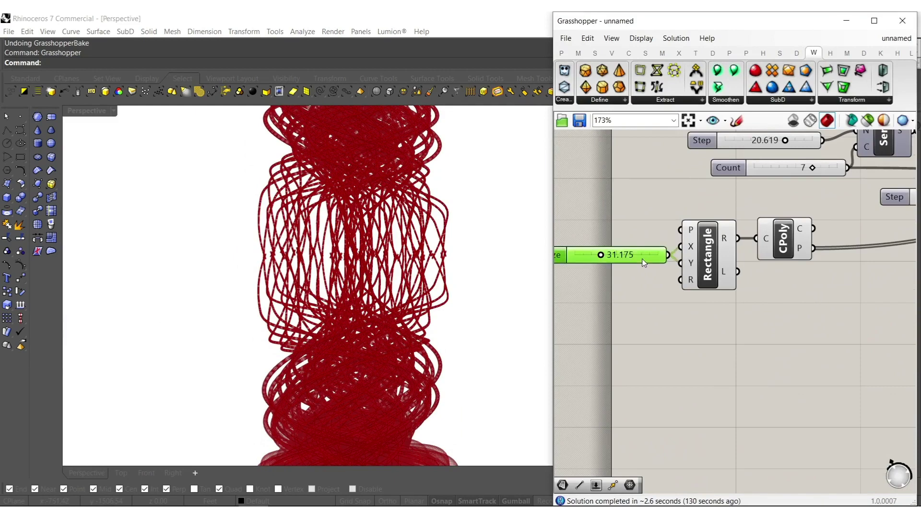
{"action": "type", "text": "20"}
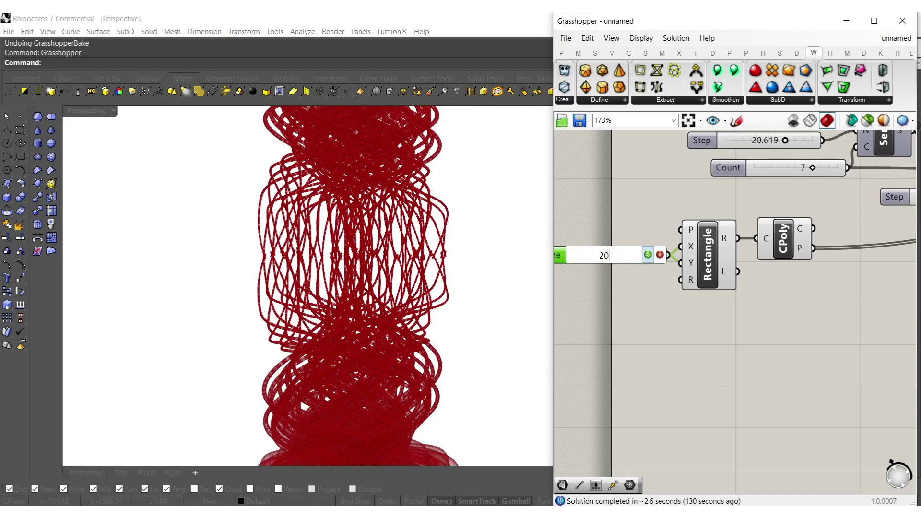
{"action": "key", "text": "Return"}
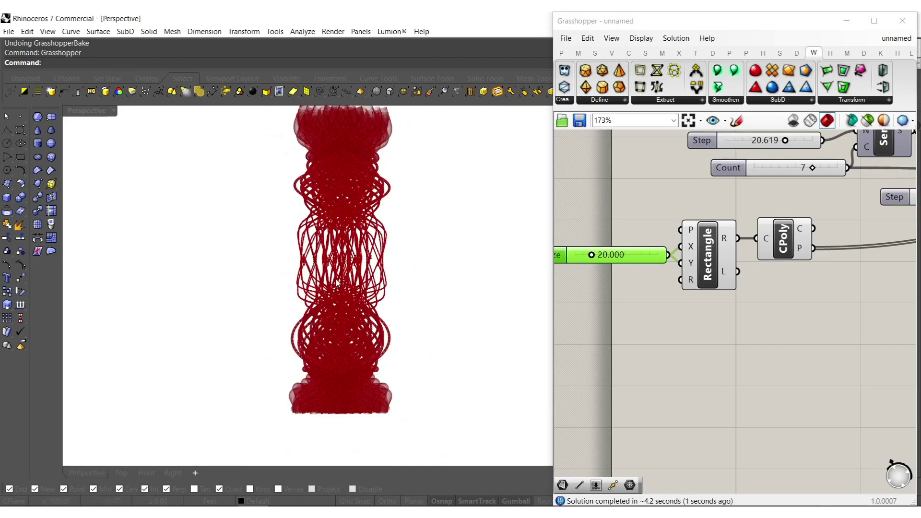
{"action": "scroll", "coordinate": [357, 270], "scroll_direction": "up", "scroll_amount": 4}
{"action": "scroll", "coordinate": [359, 224], "scroll_direction": "down", "scroll_amount": 7}
{"action": "right_click_drag", "start_coordinate": [362, 220], "coordinate": [363, 250], "text": "shift"}
{"action": "scroll", "coordinate": [363, 307], "scroll_direction": "up", "scroll_amount": 5}
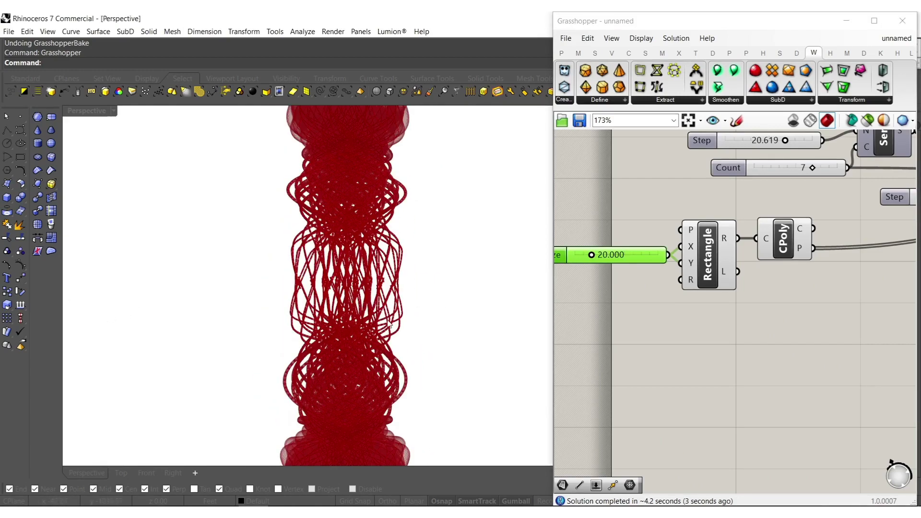
- Bake the wbStellate mesh of the narrower tower, close Grasshopper and view the whole result
{"action": "scroll", "coordinate": [657, 319], "scroll_direction": "down", "scroll_amount": 6}
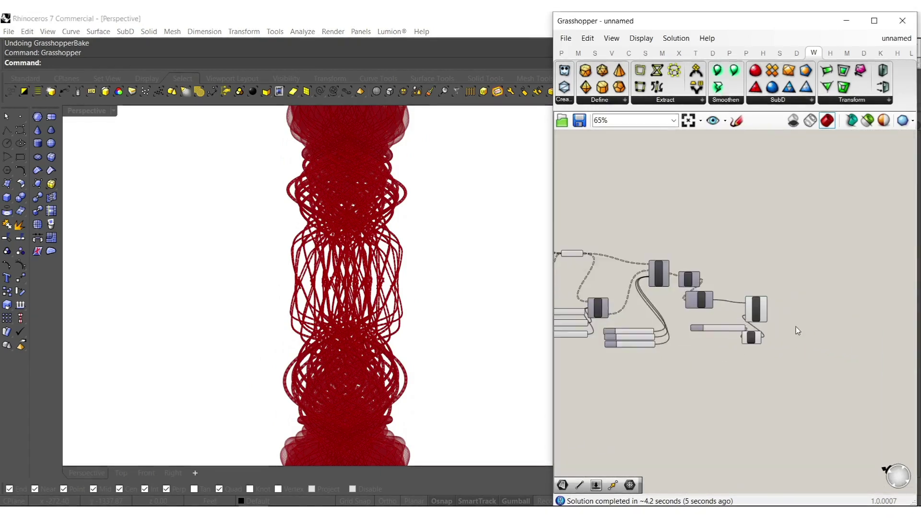
{"action": "scroll", "coordinate": [758, 315], "scroll_direction": "up", "scroll_amount": 5}
{"action": "left_click", "coordinate": [769, 305]}
{"action": "middle_click", "coordinate": [771, 306]}
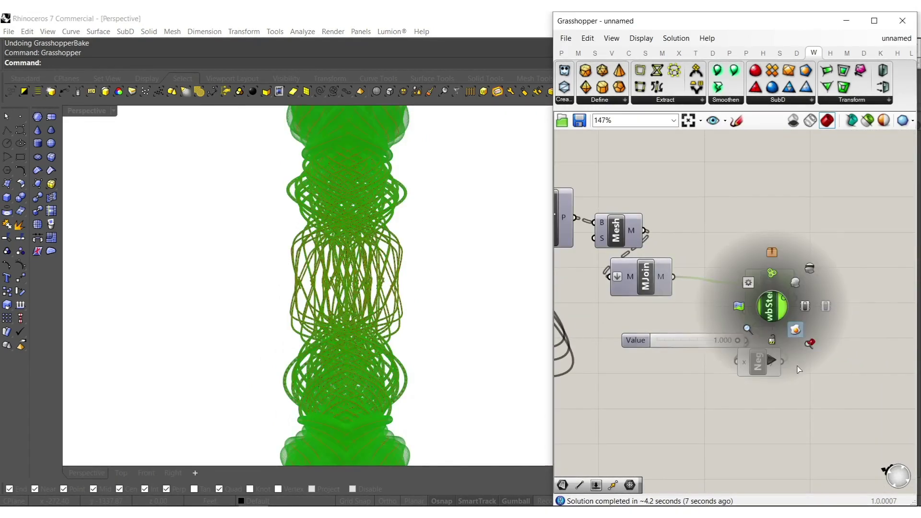
{"action": "left_click", "coordinate": [902, 21]}
{"action": "scroll", "coordinate": [381, 267], "scroll_direction": "down", "scroll_amount": 5}
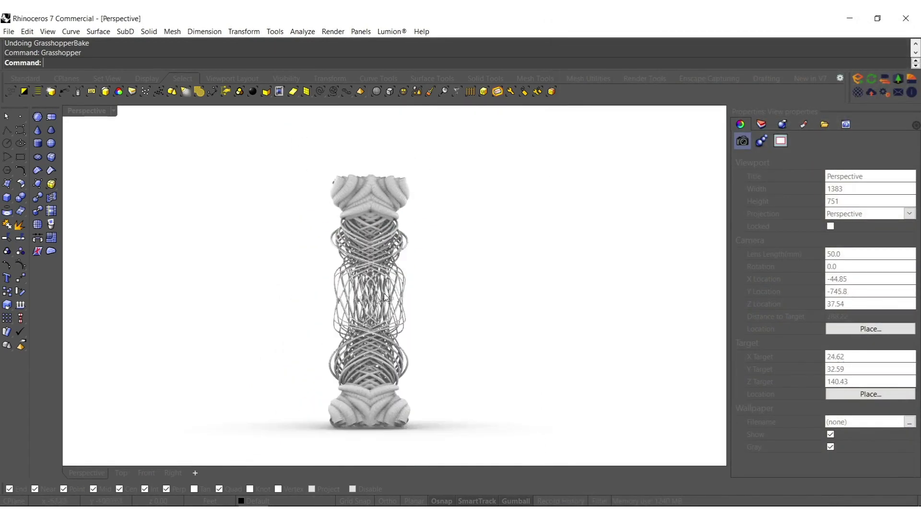
- Undo the bake of the narrower tower and reopen the Grasshopper window
{"action": "key", "text": "ctrl+z"}
{"action": "type", "text": "Grasshopper"}
{"action": "key", "text": "Return"}
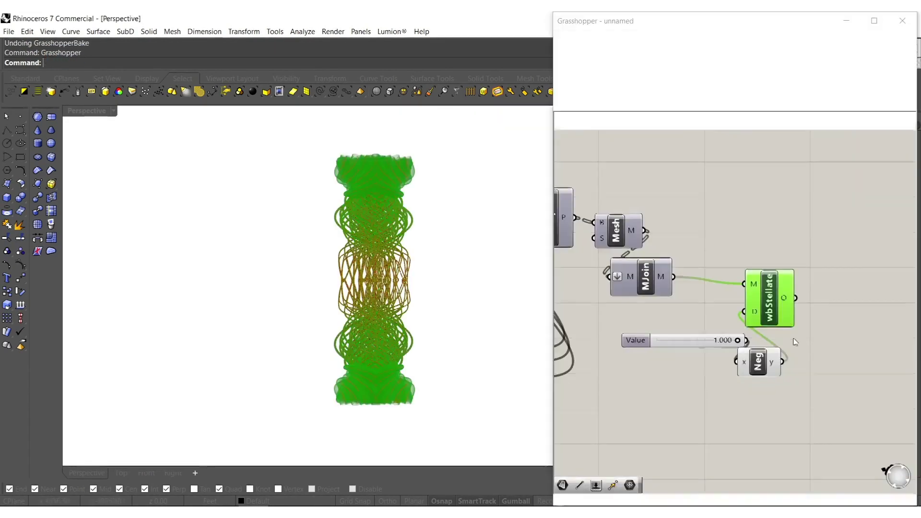
- Set the X Size slider feeding the Rectangle component to 35
{"action": "right_click_drag", "start_coordinate": [688, 344], "coordinate": [769, 323]}
{"action": "scroll", "coordinate": [628, 338], "scroll_direction": "down", "scroll_amount": 6}
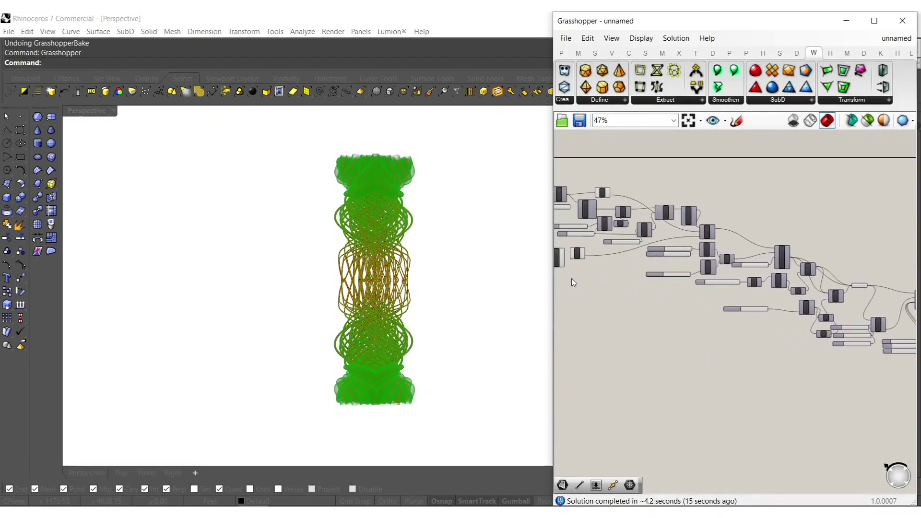
{"action": "scroll", "coordinate": [618, 289], "scroll_direction": "up", "scroll_amount": 6}
{"action": "double_click", "coordinate": [676, 275]}
{"action": "type", "text": "35"}
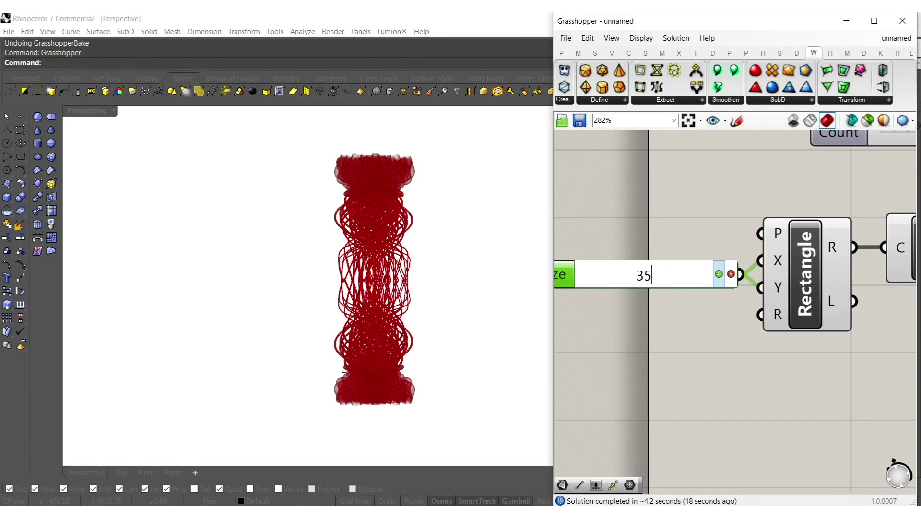
{"action": "key", "text": "Return"}
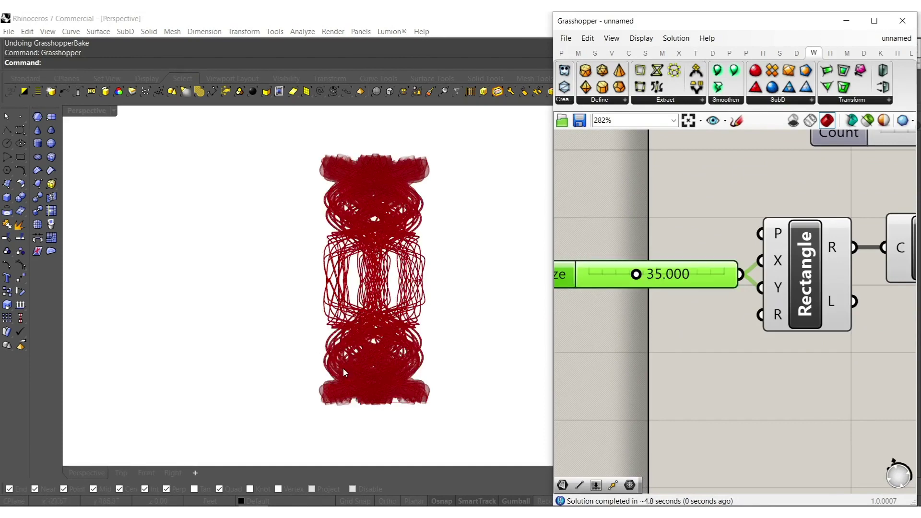
- Set the second Radii slider of the variable pipe to 2 and the third Radii slider to 1
{"action": "scroll", "coordinate": [677, 312], "scroll_direction": "down", "scroll_amount": 7}
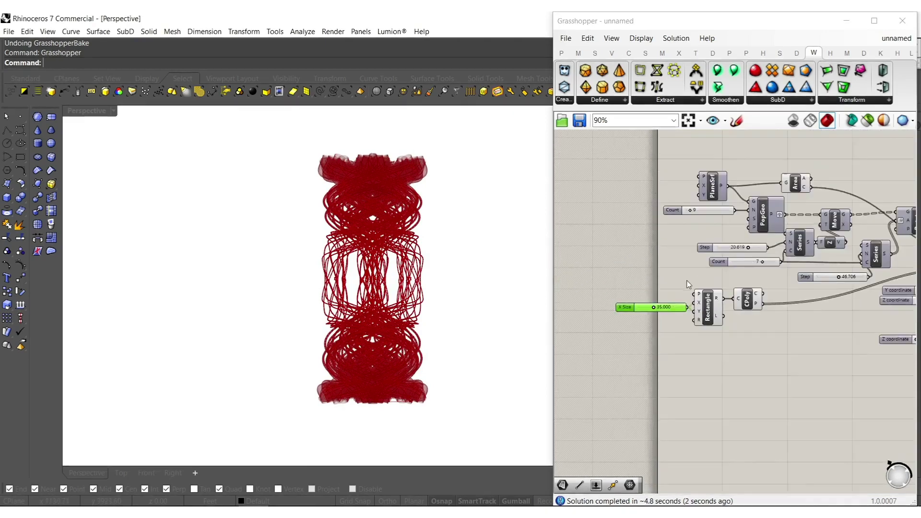
{"action": "scroll", "coordinate": [751, 344], "scroll_direction": "up", "scroll_amount": 6}
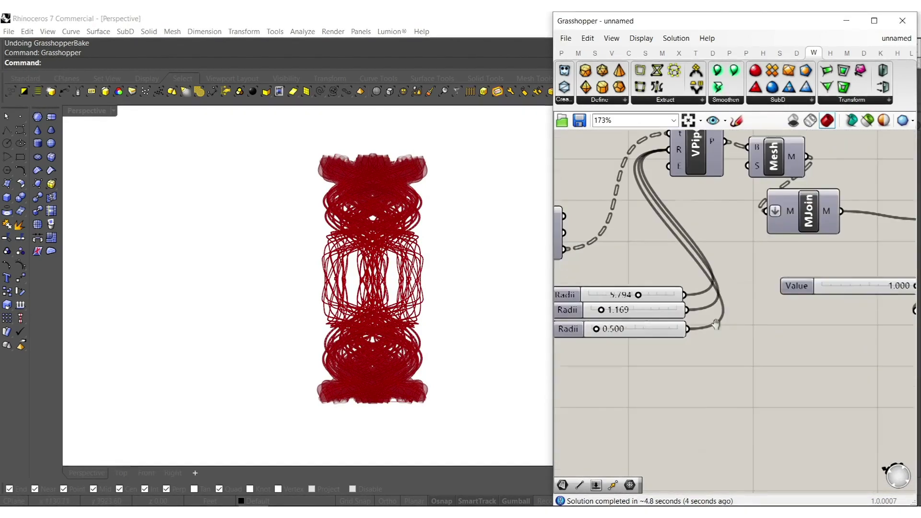
{"action": "scroll", "coordinate": [640, 302], "scroll_direction": "up", "scroll_amount": 4}
{"action": "left_click", "coordinate": [717, 296]}
{"action": "double_click", "coordinate": [717, 296]}
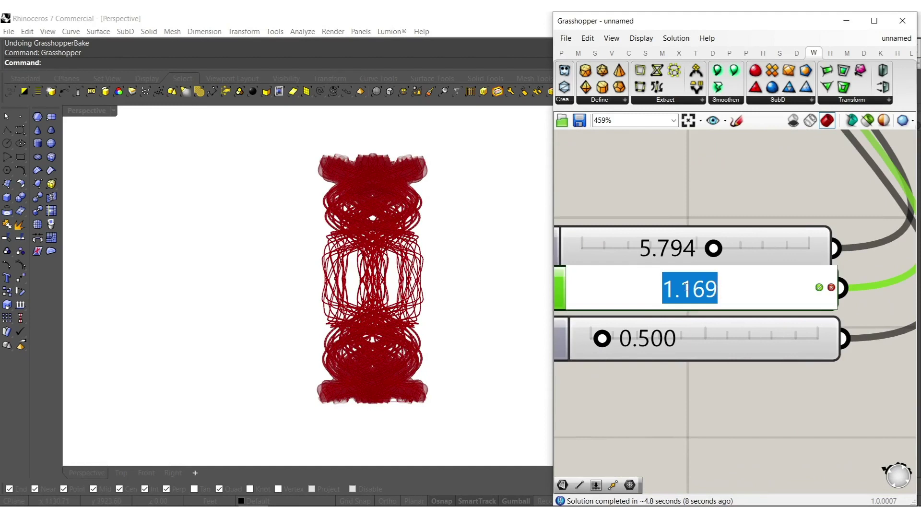
{"action": "type", "text": "2"}
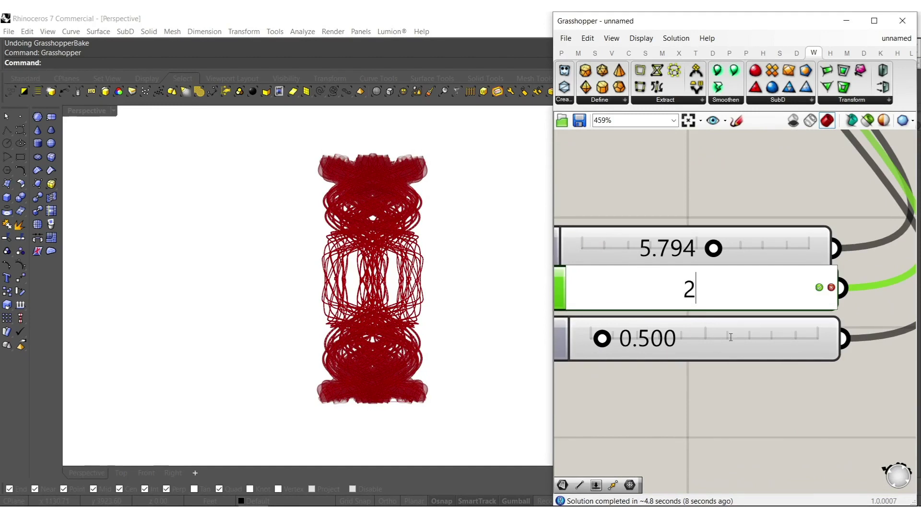
{"action": "key", "text": "Return"}
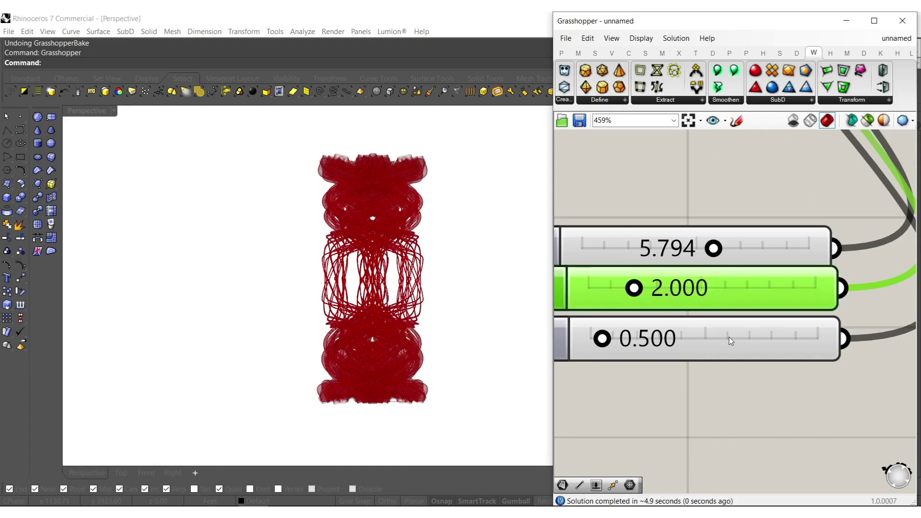
{"action": "left_click", "coordinate": [730, 338]}
{"action": "double_click", "coordinate": [730, 337]}
{"action": "type", "text": "1"}
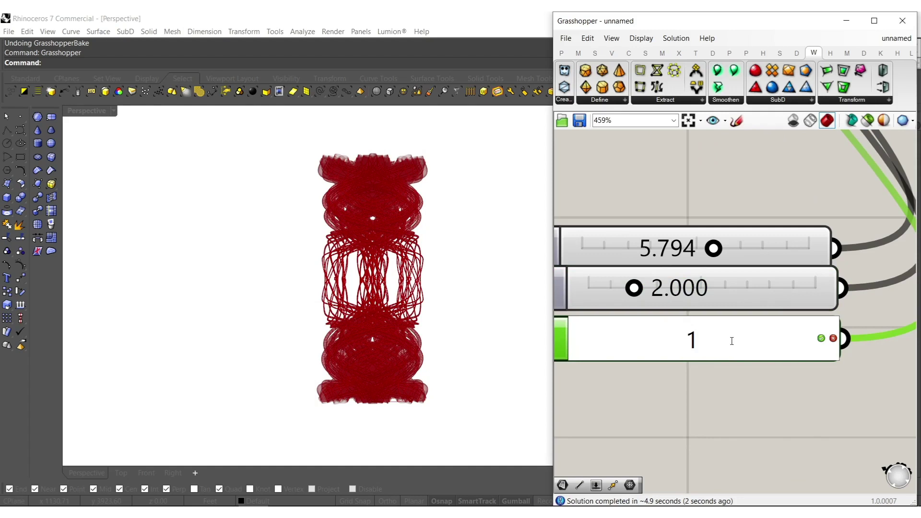
{"action": "key", "text": "Return"}
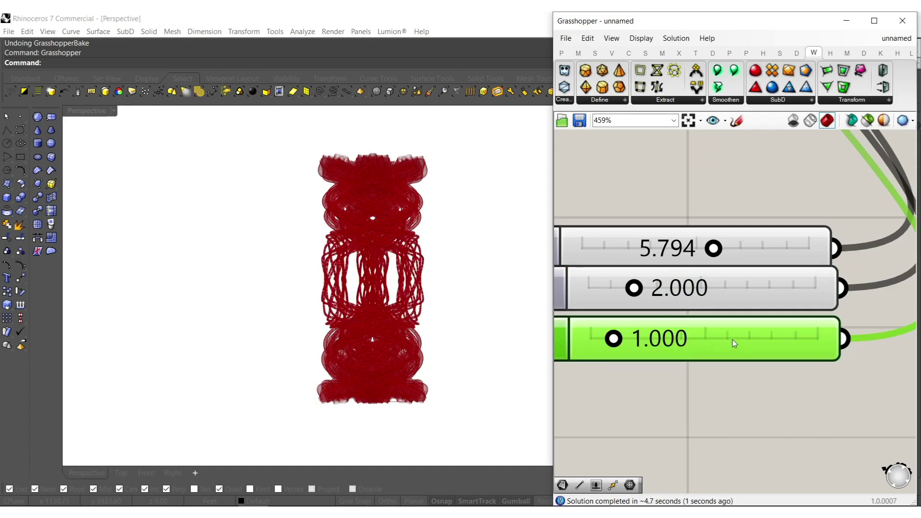
- Bake the negatively stellated wbStellate mesh of the wider tower, then close Grasshopper and view the result
{"action": "scroll", "coordinate": [783, 288], "scroll_direction": "down", "scroll_amount": 5}
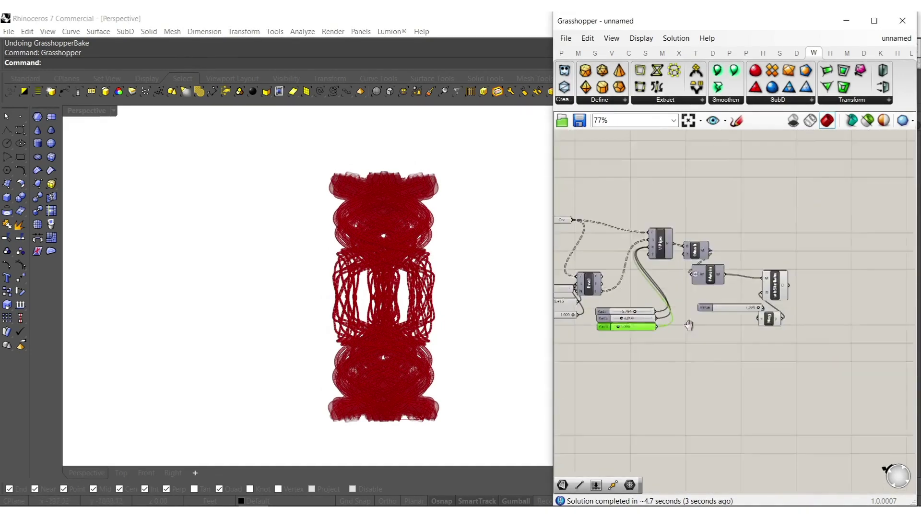
{"action": "left_click", "coordinate": [765, 287]}
{"action": "middle_click", "coordinate": [764, 288]}
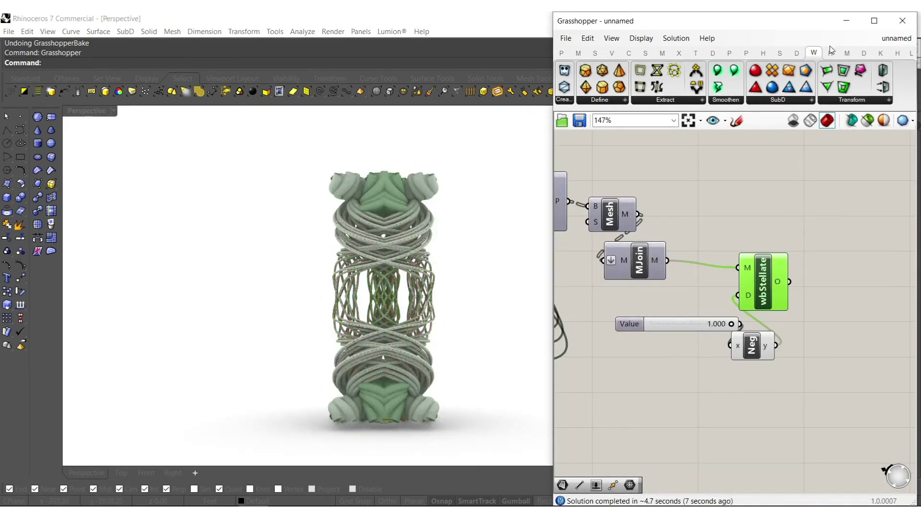
{"action": "left_click", "coordinate": [902, 21]}
{"action": "scroll", "coordinate": [444, 308], "scroll_direction": "up", "scroll_amount": 5}
{"action": "scroll", "coordinate": [427, 242], "scroll_direction": "up", "scroll_amount": 3}
{"action": "scroll", "coordinate": [422, 253], "scroll_direction": "down", "scroll_amount": 5}
- Undo the bake of the wider, negatively stellated tower and reopen the Grasshopper window
{"action": "key", "text": "ctrl+z"}
{"action": "type", "text": "Grasshopper"}
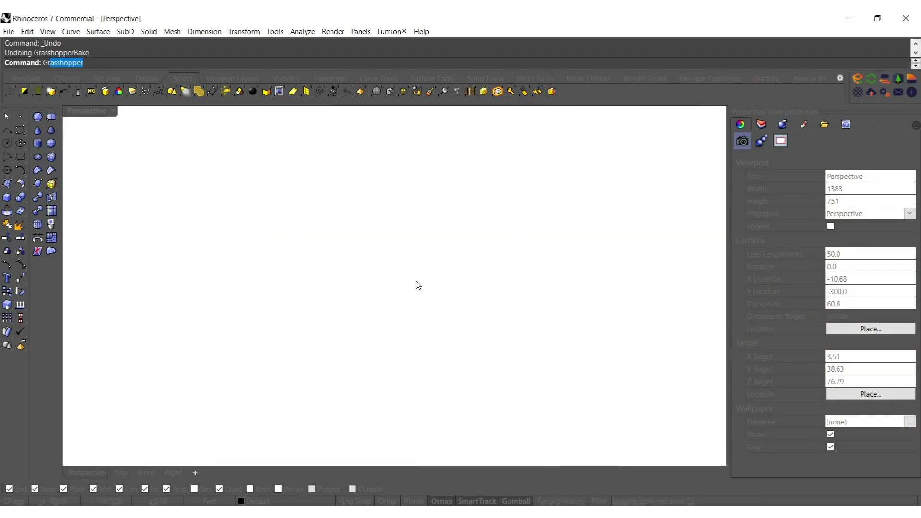
{"action": "key", "text": "Return"}
- Connect the 1.000 slider directly to the distance input of wbStellate and delete the Negative component
{"action": "scroll", "coordinate": [706, 271], "scroll_direction": "up", "scroll_amount": 4}
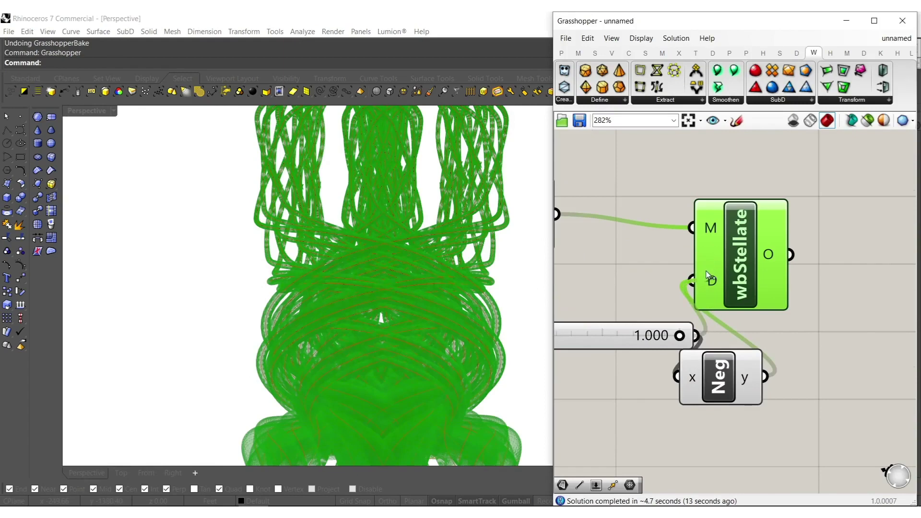
{"action": "left_click", "coordinate": [738, 370]}
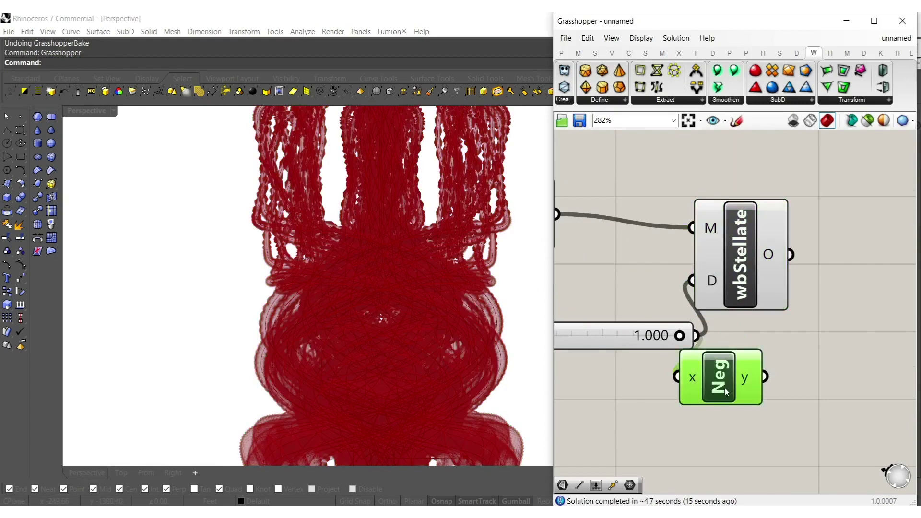
{"action": "key", "text": "Delete"}
- Bake the positively stellated wbStellate mesh, close Grasshopper and inspect the tower from several sides
{"action": "middle_click", "coordinate": [725, 270]}
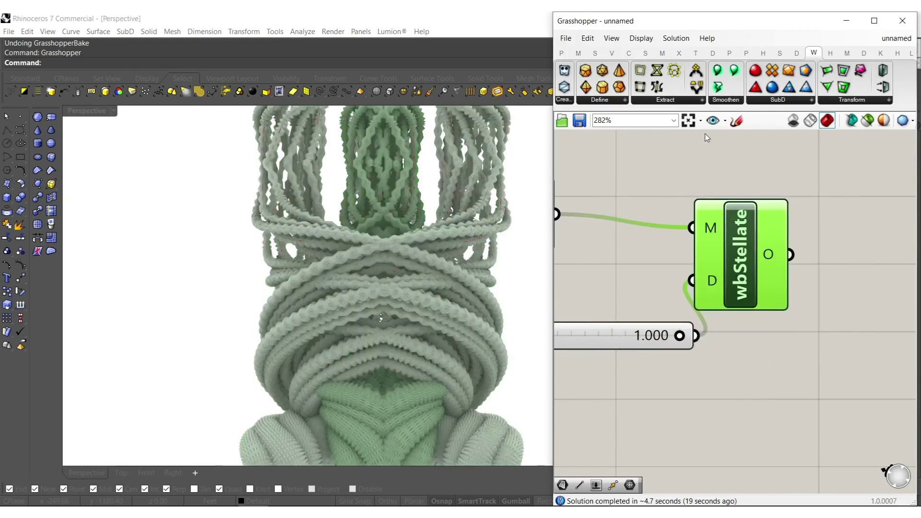
{"action": "left_click", "coordinate": [901, 20]}
{"action": "scroll", "coordinate": [396, 268], "scroll_direction": "down", "scroll_amount": 8}
{"action": "right_click_drag", "start_coordinate": [384, 264], "coordinate": [375, 321], "text": "shift"}
{"action": "scroll", "coordinate": [379, 318], "scroll_direction": "up", "scroll_amount": 4}
{"action": "right_click_drag", "start_coordinate": [414, 293], "coordinate": [410, 291], "text": "shift"}
{"action": "scroll", "coordinate": [387, 294], "scroll_direction": "down", "scroll_amount": 2}
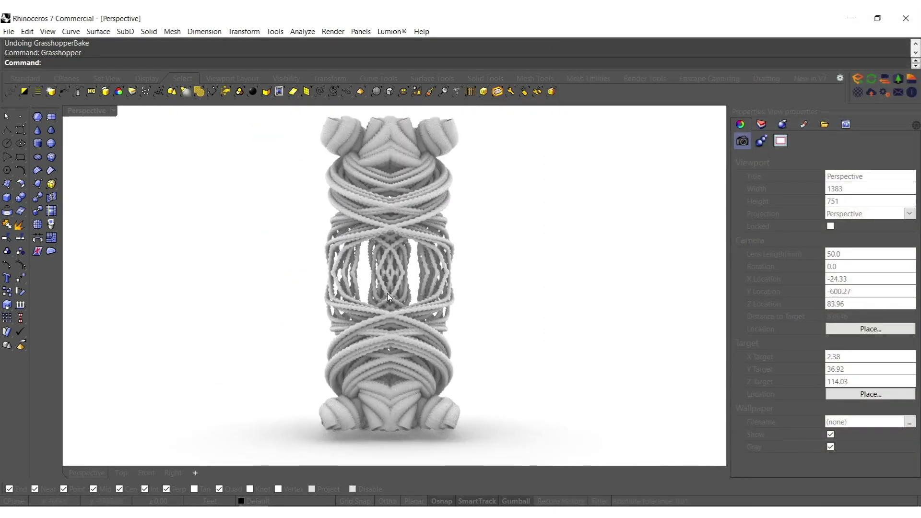
{"action": "right_click_drag", "start_coordinate": [502, 267], "coordinate": [212, 265]}
{"action": "scroll", "coordinate": [466, 321], "scroll_direction": "up", "scroll_amount": 4}
{"action": "scroll", "coordinate": [425, 309], "scroll_direction": "down", "scroll_amount": 4}
{"action": "right_click_drag", "start_coordinate": [432, 298], "coordinate": [342, 325]}
{"action": "right_click_drag", "start_coordinate": [369, 359], "coordinate": [453, 310], "text": "shift"}
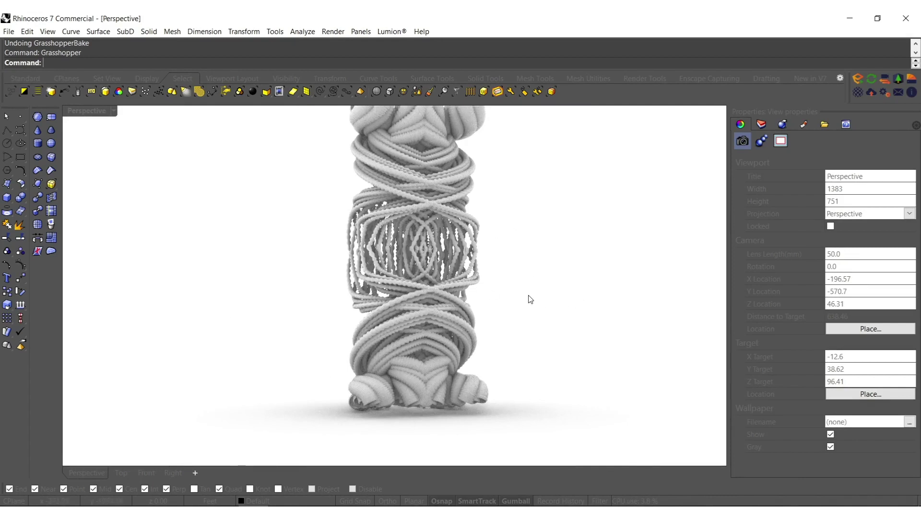
- Delete the baked, positively stellated tower mesh and reopen the Grasshopper window
{"action": "left_click_drag", "start_coordinate": [529, 229], "coordinate": [318, 315]}
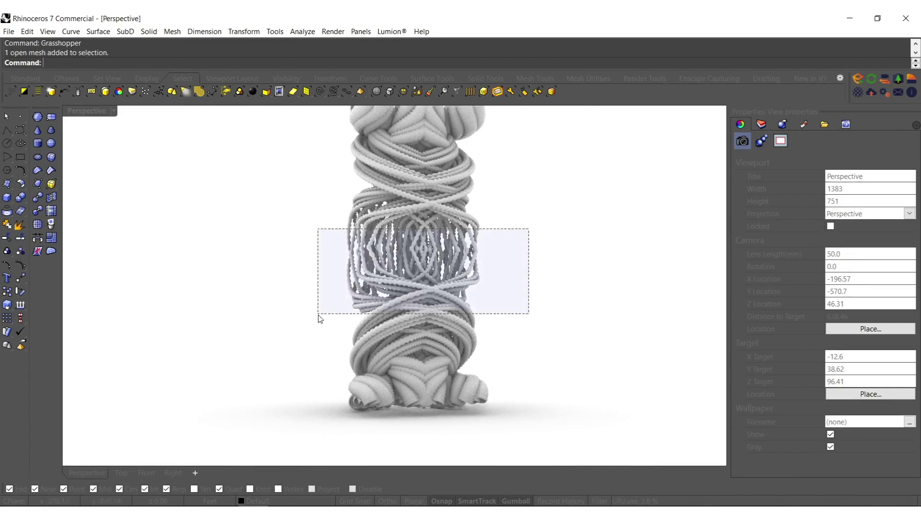
{"action": "key", "text": "Delete"}
{"action": "type", "text": "gr"}
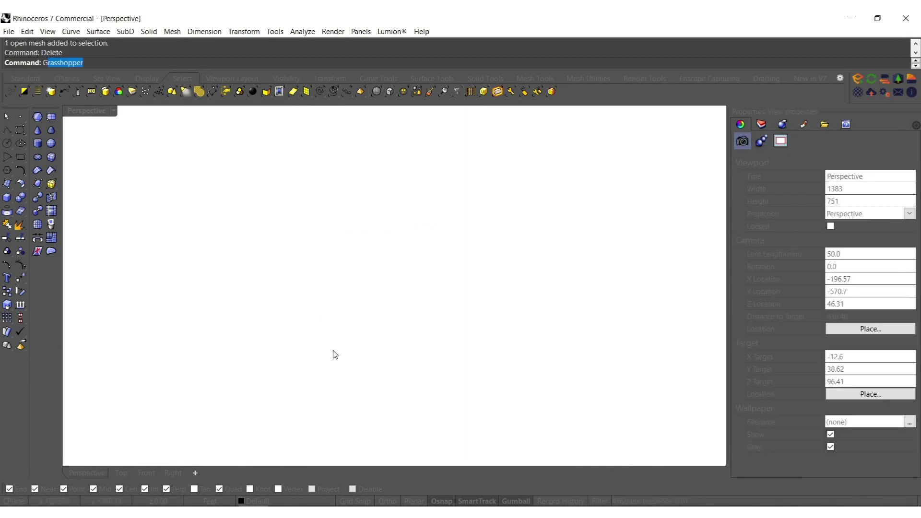
{"action": "key", "text": "Return"}
- Set the three Radii sliders feeding the VPipe component to 8, 4 and 2, in order
{"action": "right_click_drag", "start_coordinate": [693, 368], "coordinate": [881, 346]}
{"action": "scroll", "coordinate": [834, 345], "scroll_direction": "down", "scroll_amount": 6}
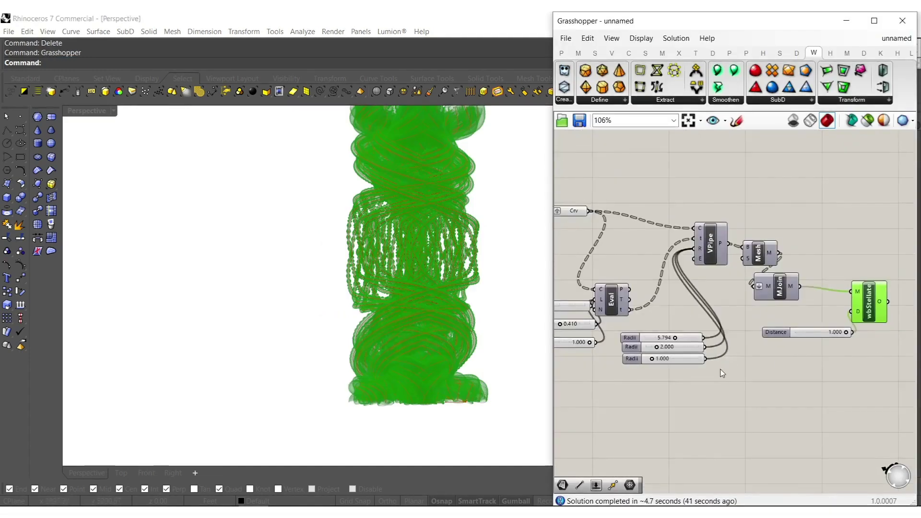
{"action": "scroll", "coordinate": [710, 319], "scroll_direction": "up", "scroll_amount": 5}
{"action": "double_click", "coordinate": [683, 312]}
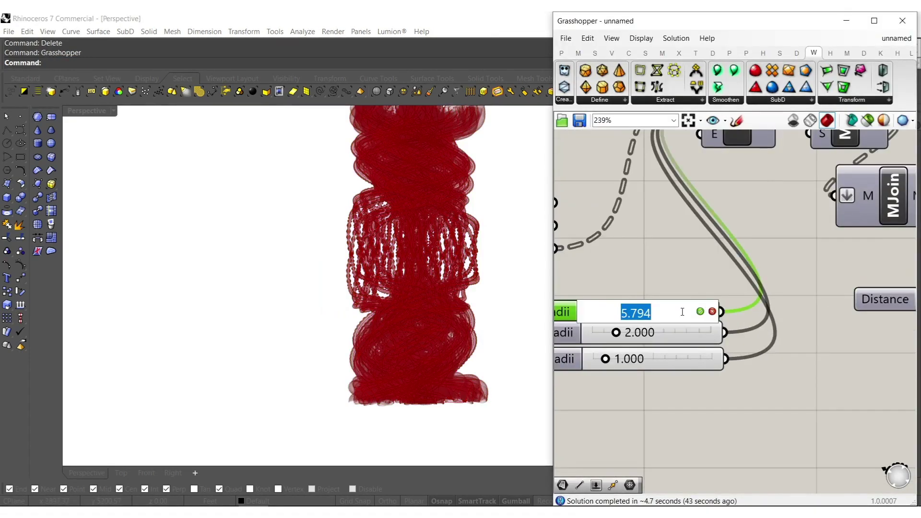
{"action": "type", "text": "8"}
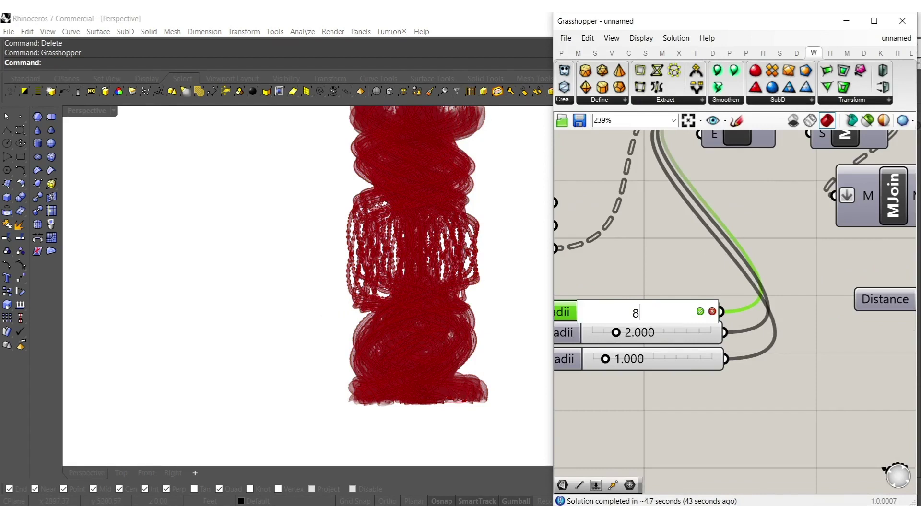
{"action": "key", "text": "Return"}
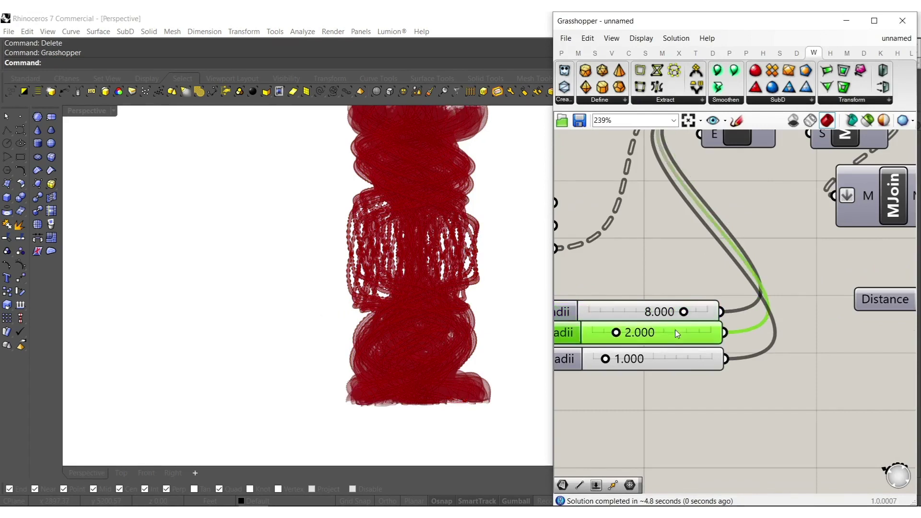
{"action": "double_click", "coordinate": [676, 330]}
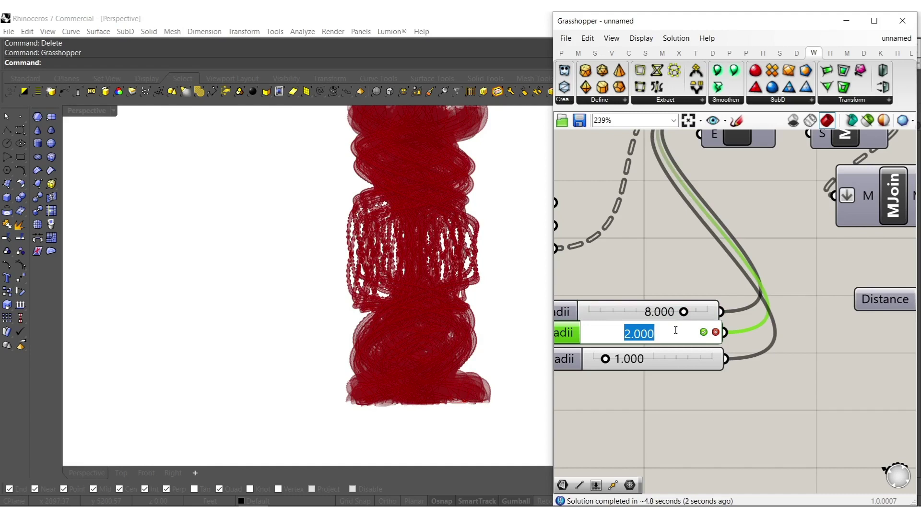
{"action": "type", "text": "4"}
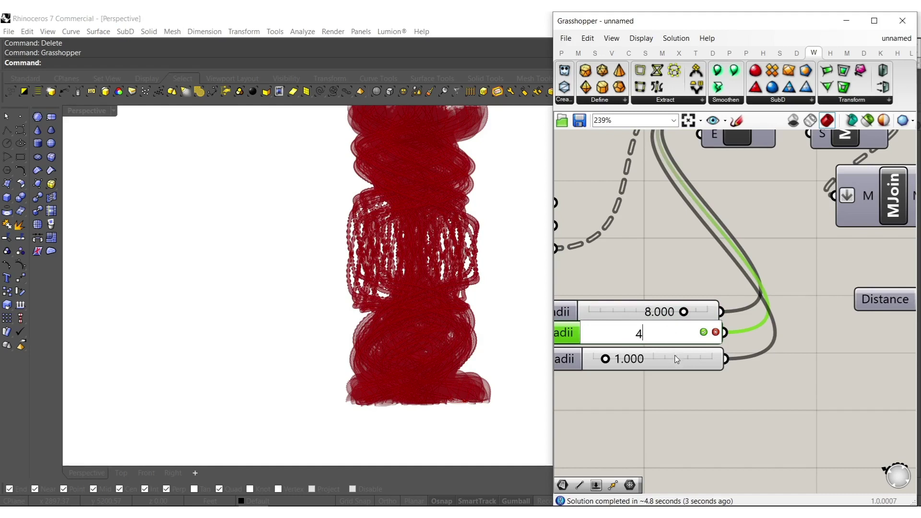
{"action": "key", "text": "Return"}
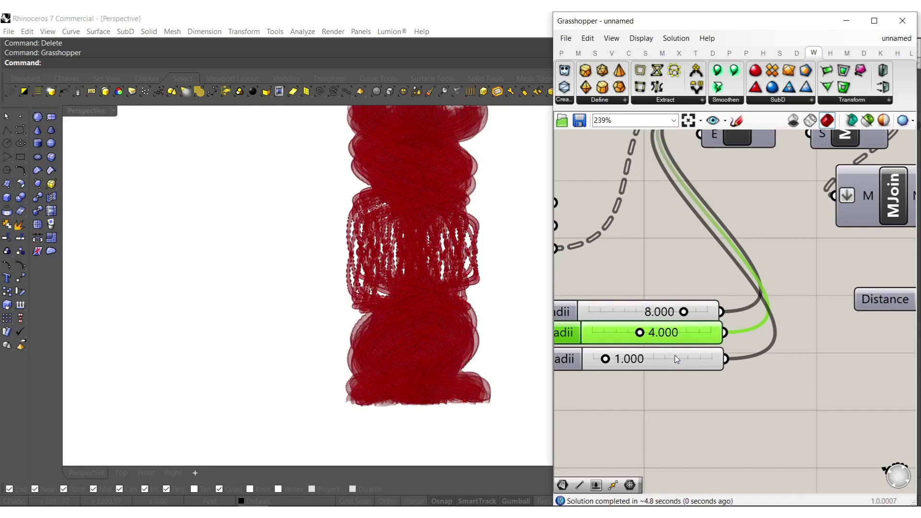
{"action": "double_click", "coordinate": [676, 359]}
{"action": "type", "text": "2"}
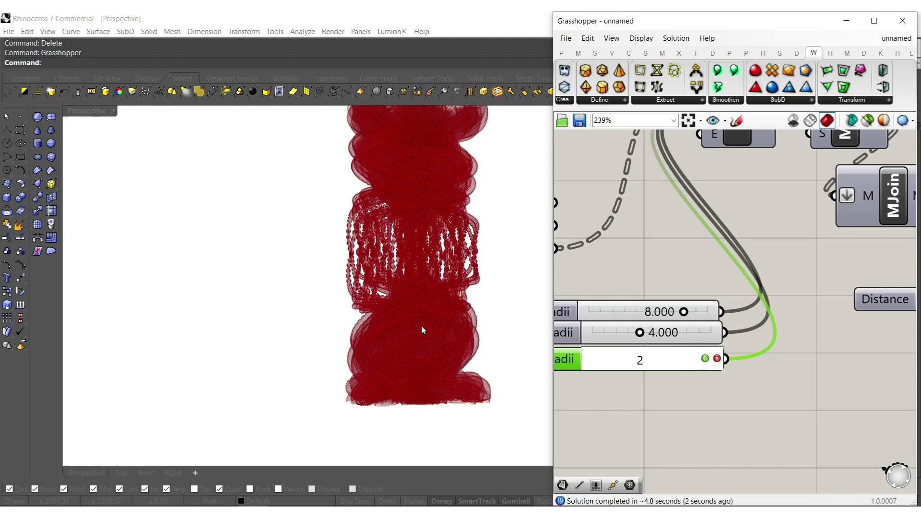
{"action": "key", "text": "Return"}
- Bake the wbStellate mesh of the tower with the thicker pipes
{"action": "scroll", "coordinate": [778, 292], "scroll_direction": "down", "scroll_amount": 7}
{"action": "right_click_drag", "start_coordinate": [786, 290], "coordinate": [711, 333]}
{"action": "scroll", "coordinate": [822, 317], "scroll_direction": "up", "scroll_amount": 5}
{"action": "left_click", "coordinate": [772, 290]}
{"action": "middle_click", "coordinate": [786, 293]}
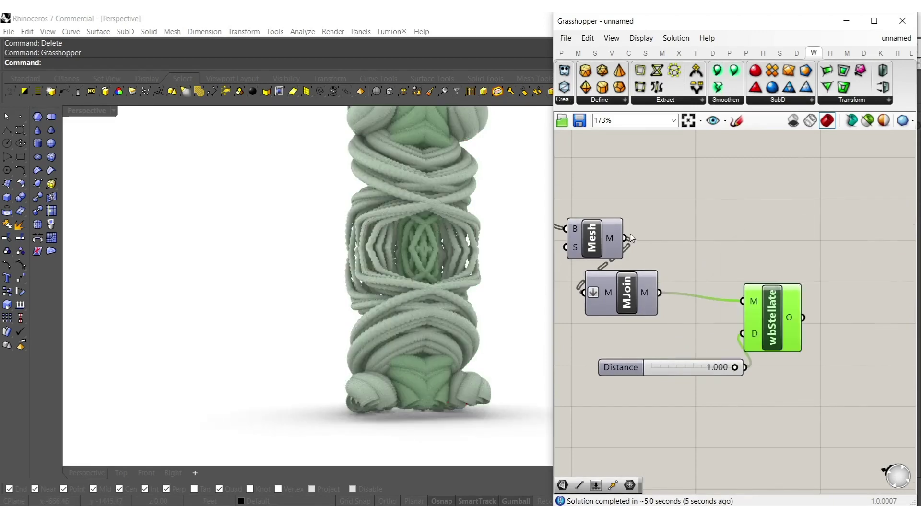
- Examine the baked thick-pipe tower from several sides, including the stellated surface detail and the middle section
{"action": "right_click_drag", "start_coordinate": [479, 358], "coordinate": [434, 328]}
{"action": "scroll", "coordinate": [411, 256], "scroll_direction": "up", "scroll_amount": 6}
{"action": "scroll", "coordinate": [402, 246], "scroll_direction": "down", "scroll_amount": 4}
{"action": "right_click_drag", "start_coordinate": [396, 271], "coordinate": [623, 305]}
{"action": "right_click_drag", "start_coordinate": [425, 187], "coordinate": [416, 220], "text": "shift"}
{"action": "scroll", "coordinate": [415, 223], "scroll_direction": "up", "scroll_amount": 10}
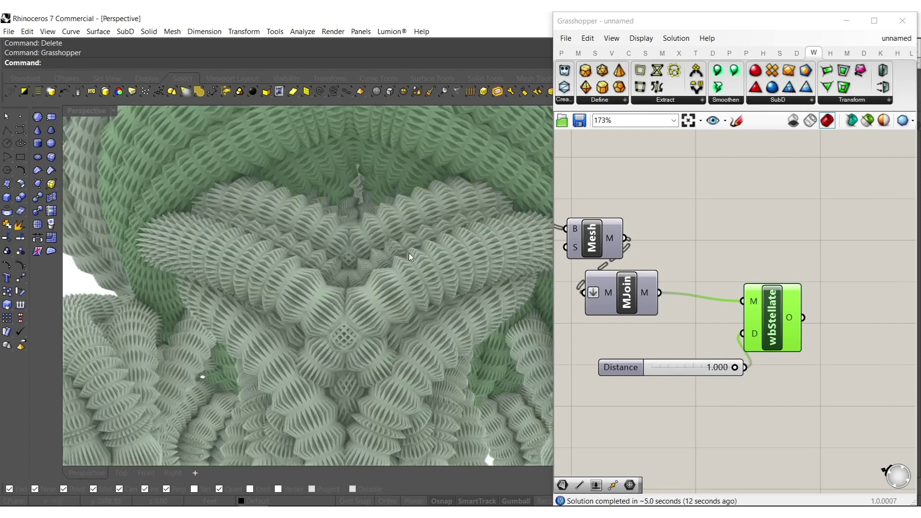
{"action": "scroll", "coordinate": [376, 239], "scroll_direction": "down", "scroll_amount": 5}
{"action": "scroll", "coordinate": [375, 238], "scroll_direction": "down", "scroll_amount": 7}
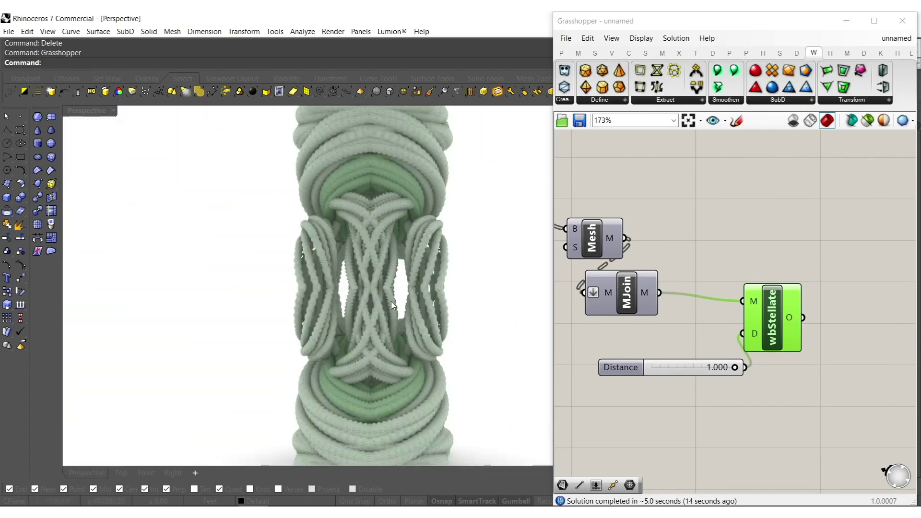
{"action": "scroll", "coordinate": [384, 288], "scroll_direction": "down", "scroll_amount": 3}
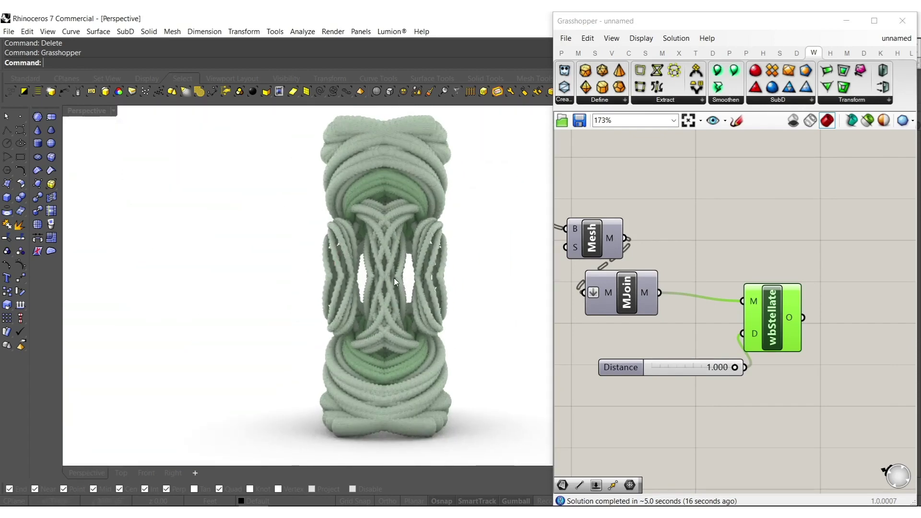
{"action": "scroll", "coordinate": [382, 409], "scroll_direction": "up", "scroll_amount": 5}
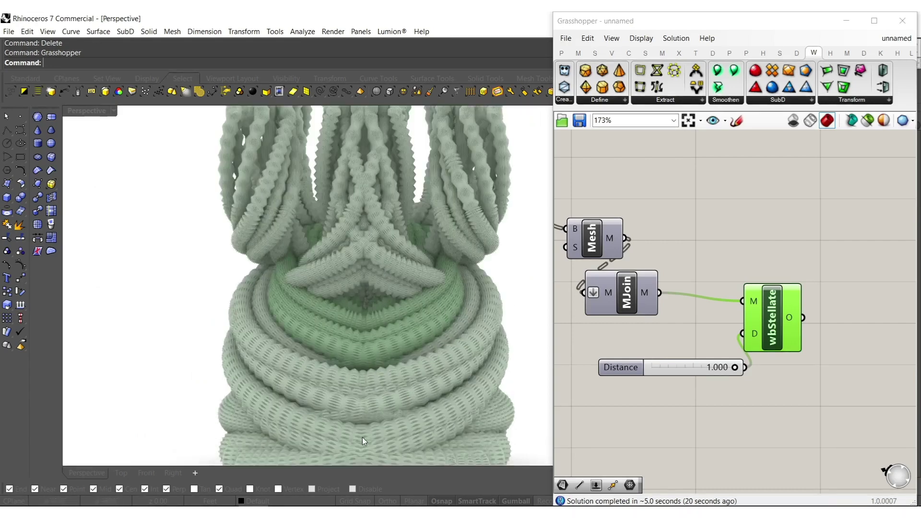
{"action": "scroll", "coordinate": [387, 332], "scroll_direction": "down", "scroll_amount": 4}
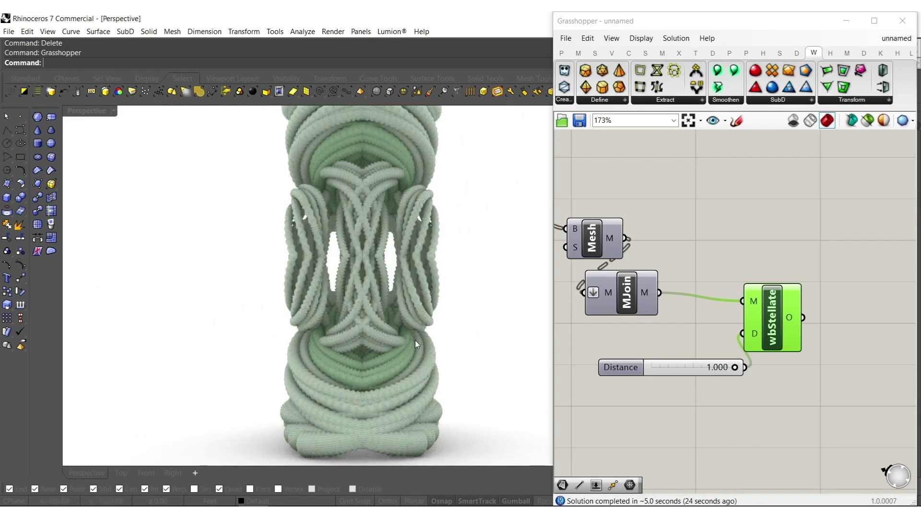
{"action": "right_click_drag", "start_coordinate": [457, 318], "coordinate": [416, 335]}
- Undo the bake of the thick-pipe tower and return to the Radii sliders
{"action": "key", "text": "ctrl+z"}
{"action": "right_click_drag", "start_coordinate": [690, 348], "coordinate": [911, 284]}
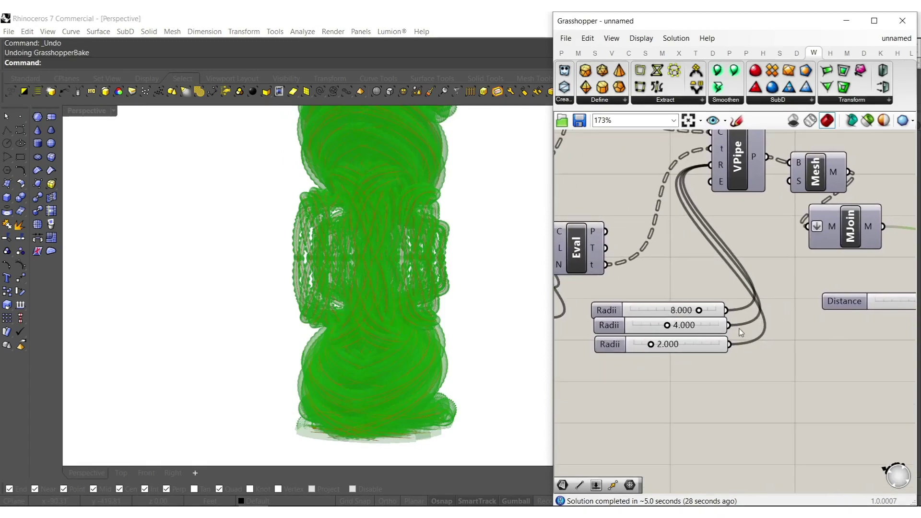
- Set the first of the three Radii sliders feeding the VPipe component to 2
{"action": "scroll", "coordinate": [668, 322], "scroll_direction": "up", "scroll_amount": 4}
{"action": "double_click", "coordinate": [665, 299]}
{"action": "type", "text": "2"}
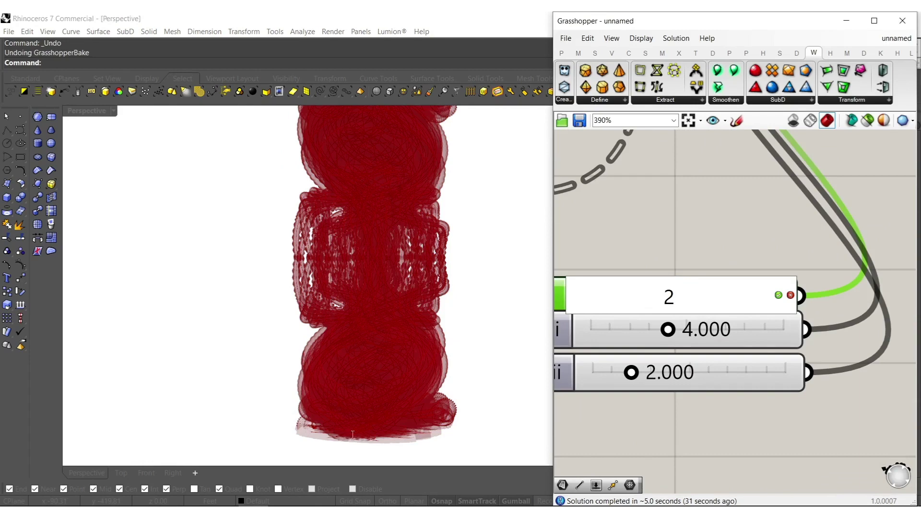
{"action": "key", "text": "Return"}
{"action": "right_click_drag", "start_coordinate": [427, 397], "coordinate": [507, 354]}
{"action": "scroll", "coordinate": [688, 325], "scroll_direction": "down", "scroll_amount": 1}
- Set the third Radii slider feeding the VPipe component to 6 and view the tower from another side
{"action": "scroll", "coordinate": [688, 329], "scroll_direction": "down", "scroll_amount": 6}
{"action": "right_click_drag", "start_coordinate": [833, 326], "coordinate": [702, 322]}
{"action": "scroll", "coordinate": [816, 271], "scroll_direction": "up", "scroll_amount": 5}
{"action": "right_click_drag", "start_coordinate": [605, 363], "coordinate": [785, 372]}
{"action": "double_click", "coordinate": [697, 386]}
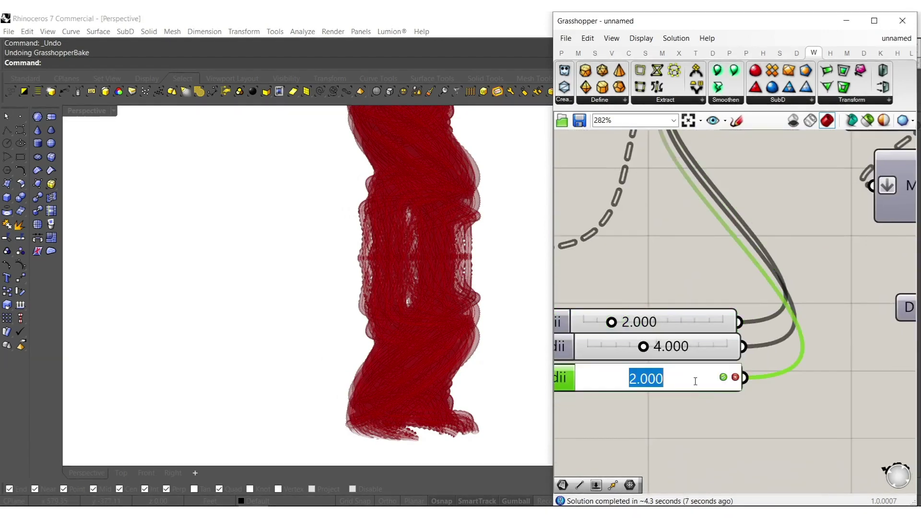
{"action": "type", "text": "6"}
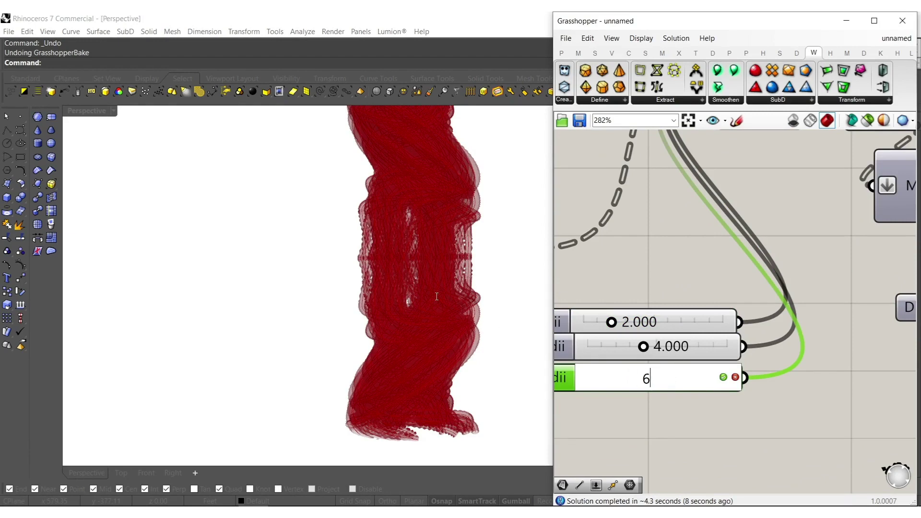
{"action": "key", "text": "Return"}
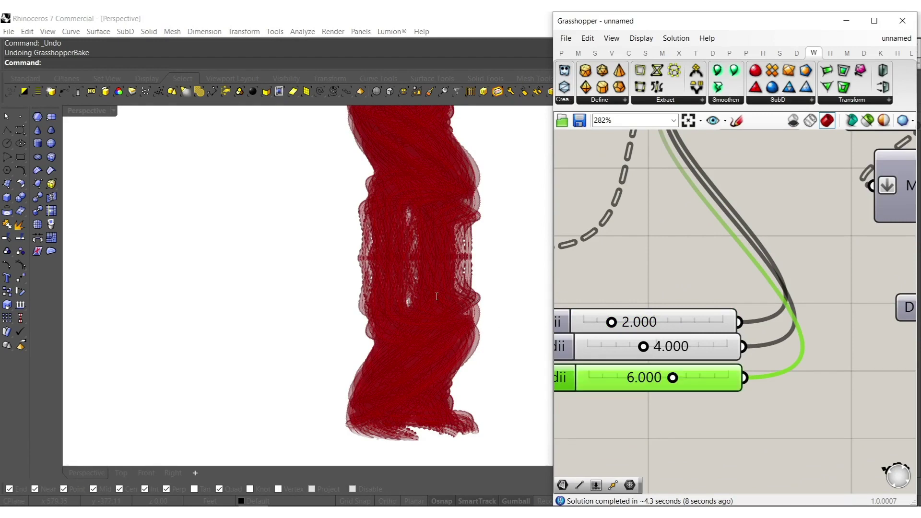
{"action": "right_click_drag", "start_coordinate": [436, 296], "coordinate": [336, 286]}
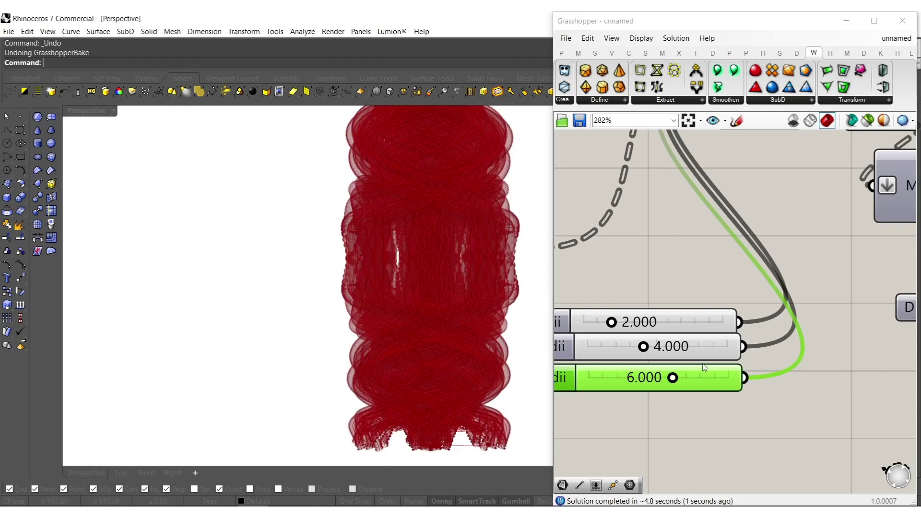
- Set the first Radii slider feeding the VPipe component to 1
{"action": "left_click", "coordinate": [679, 333]}
{"action": "double_click", "coordinate": [679, 333]}
{"action": "type", "text": "1"}
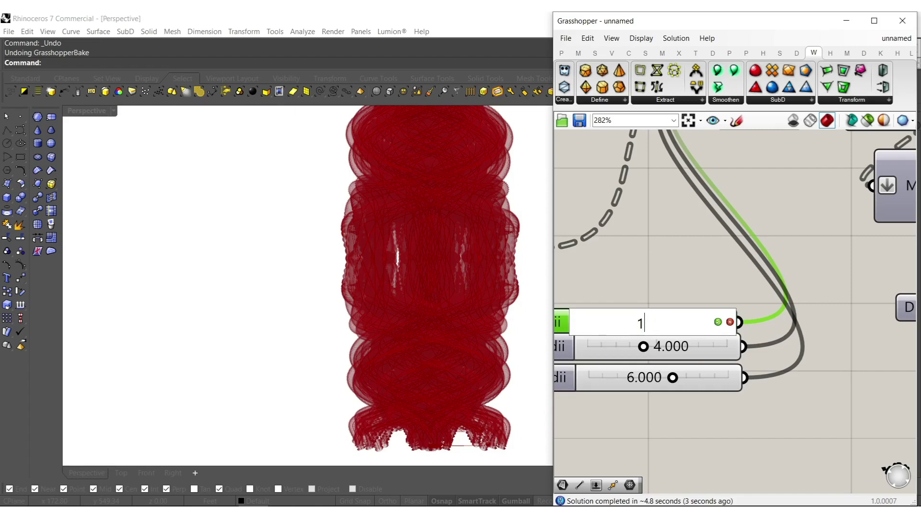
{"action": "key", "text": "Return"}
{"action": "scroll", "coordinate": [709, 261], "scroll_direction": "down", "scroll_amount": 4}
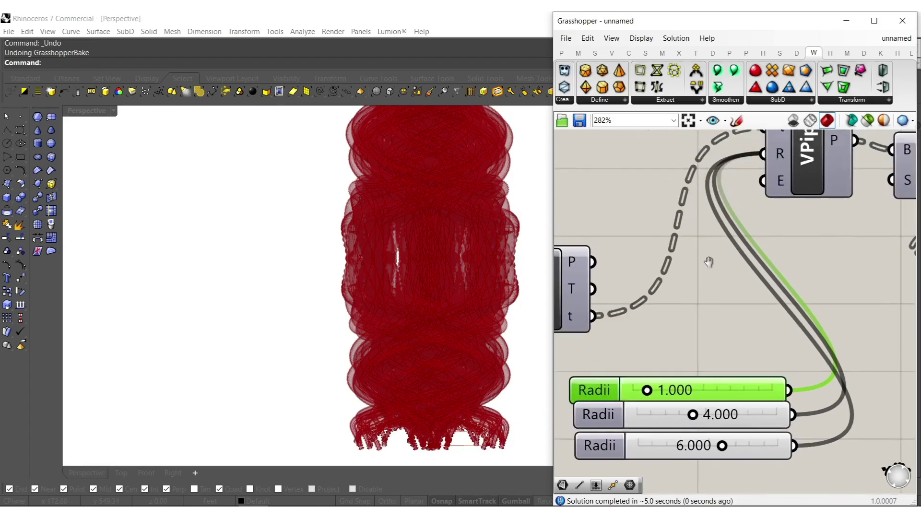
- Try a value of 0.75 on the middle Length slider feeding the Eval component
{"action": "scroll", "coordinate": [664, 314], "scroll_direction": "up", "scroll_amount": 4}
{"action": "left_click", "coordinate": [661, 321]}
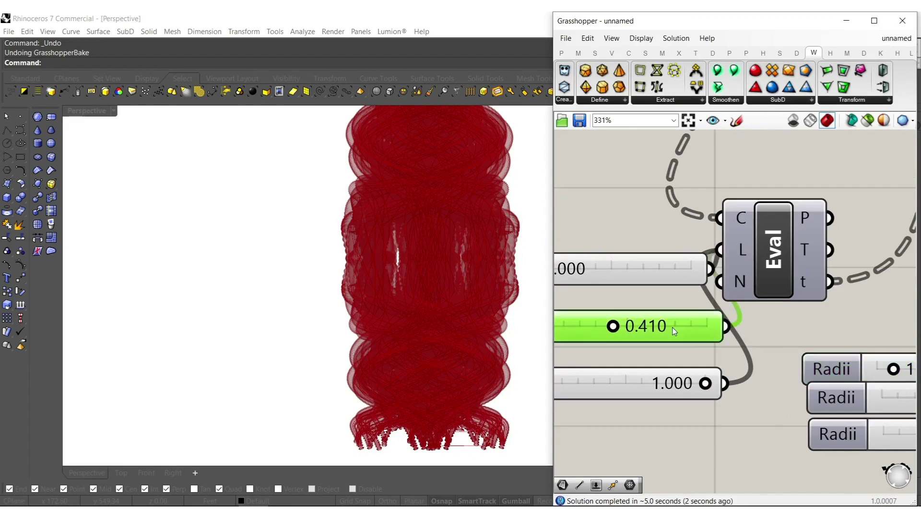
{"action": "double_click", "coordinate": [661, 321]}
{"action": "type", "text": ".75"}
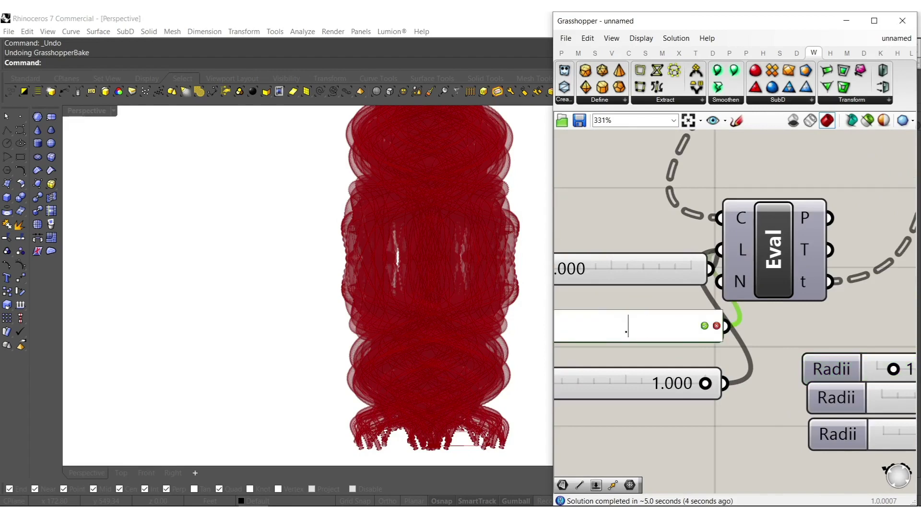
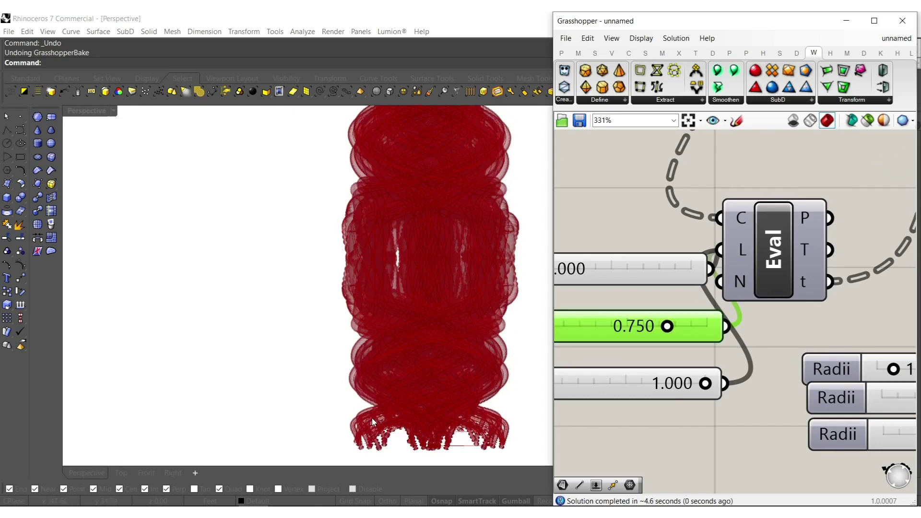
- Set the middle Length slider feeding the Eval component to 0.85
{"action": "double_click", "coordinate": [686, 326]}
{"action": "type", "text": ".85"}
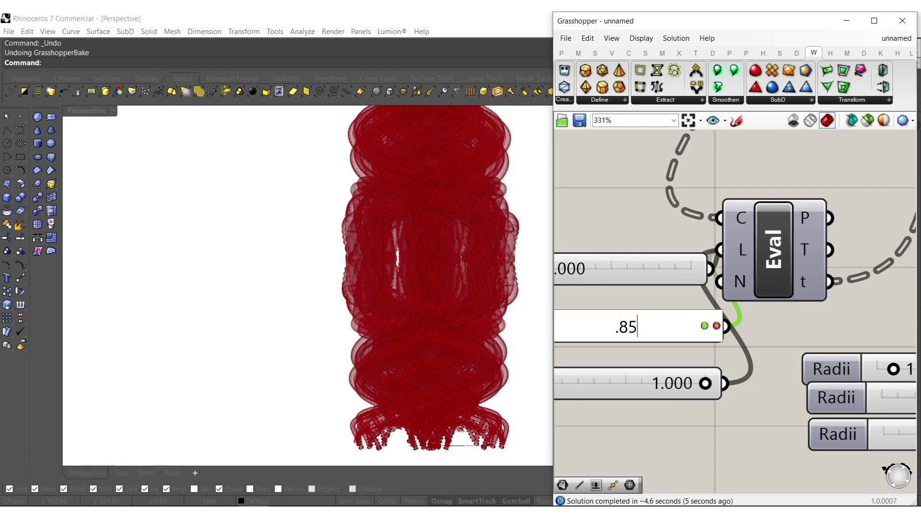
{"action": "key", "text": "Return"}
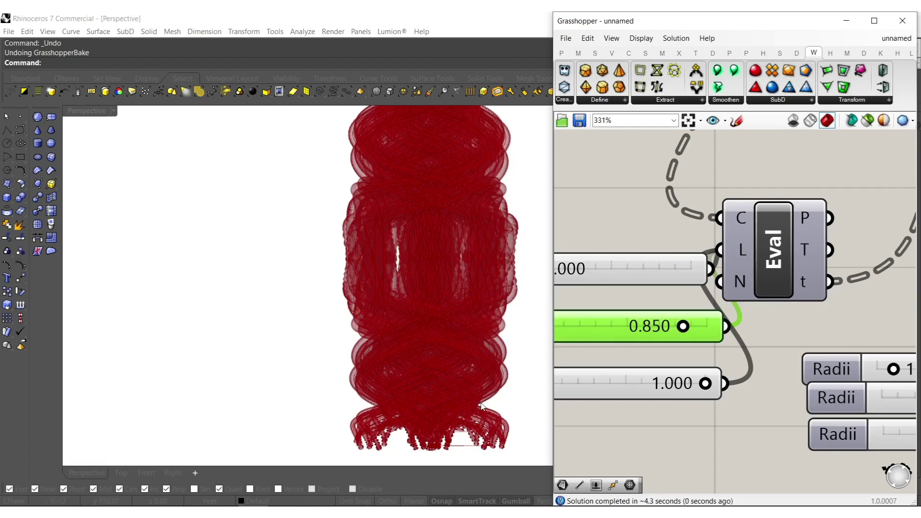
- Bake the wbStellate mesh into the Rhino document
{"action": "right_click_drag", "start_coordinate": [802, 423], "coordinate": [626, 414]}
{"action": "scroll", "coordinate": [835, 388], "scroll_direction": "down", "scroll_amount": 3}
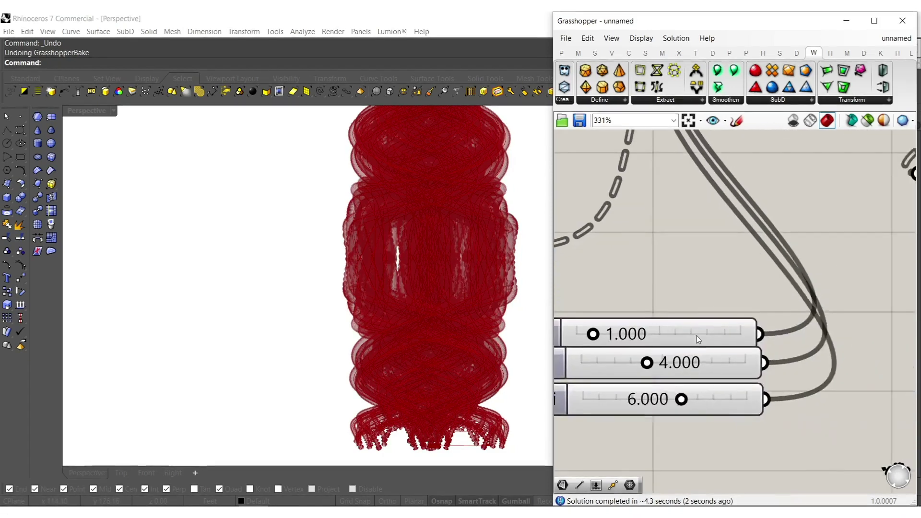
{"action": "scroll", "coordinate": [749, 317], "scroll_direction": "up", "scroll_amount": 2}
{"action": "left_click", "coordinate": [749, 317]}
{"action": "middle_click", "coordinate": [748, 315]}
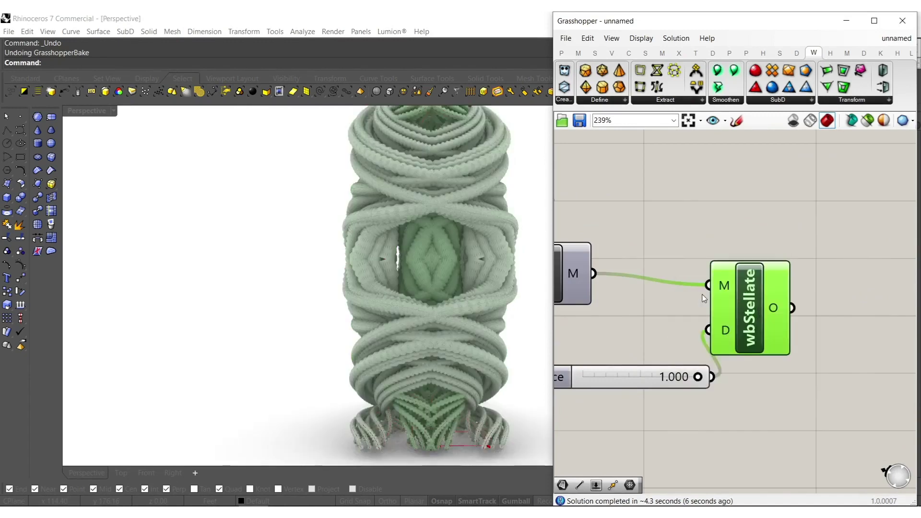
- Examine the baked column's twisted strands and openings close up and from several sides
{"action": "right_click_drag", "start_coordinate": [436, 239], "coordinate": [425, 268], "text": "shift"}
{"action": "scroll", "coordinate": [436, 266], "scroll_direction": "down", "scroll_amount": 2}
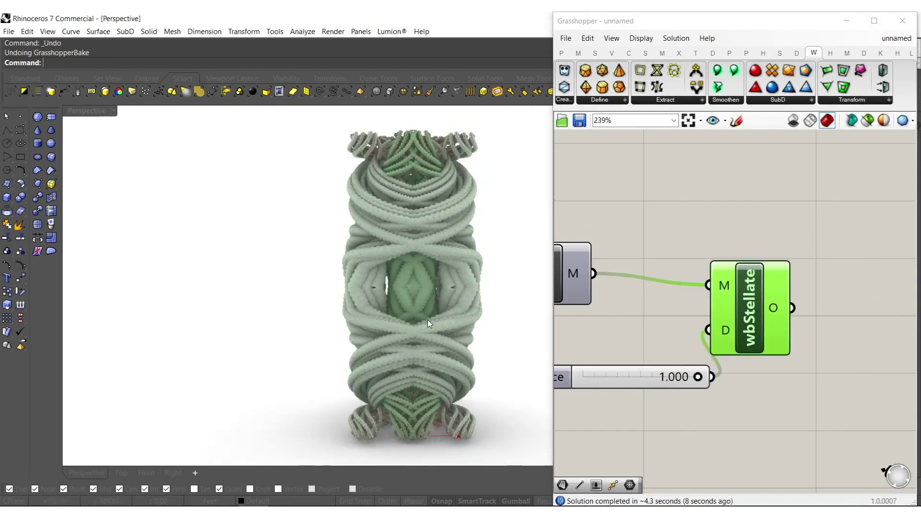
{"action": "scroll", "coordinate": [434, 307], "scroll_direction": "up", "scroll_amount": 3}
{"action": "right_click_drag", "start_coordinate": [486, 295], "coordinate": [620, 307]}
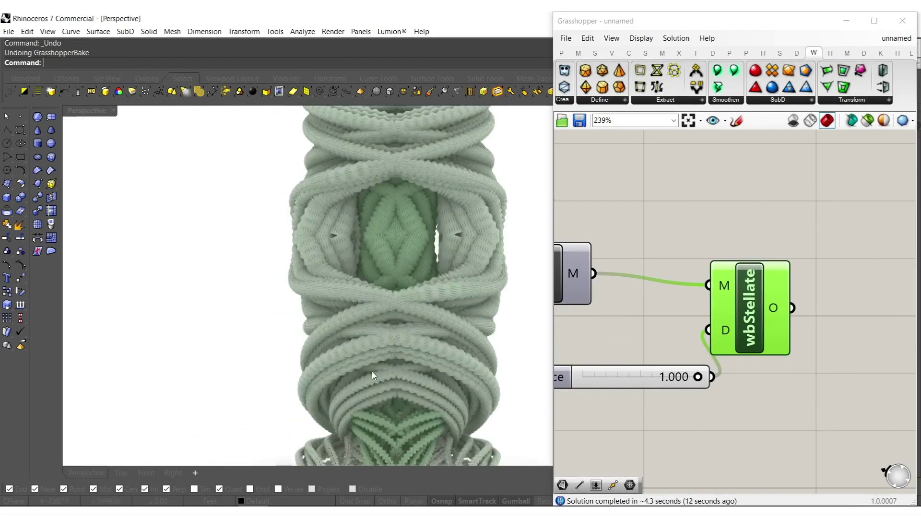
{"action": "scroll", "coordinate": [371, 372], "scroll_direction": "down", "scroll_amount": 1}
{"action": "right_click_drag", "start_coordinate": [371, 372], "coordinate": [378, 300], "text": "shift"}
{"action": "right_click_drag", "start_coordinate": [407, 336], "coordinate": [390, 341]}
{"action": "scroll", "coordinate": [391, 342], "scroll_direction": "down", "scroll_amount": 1}
{"action": "right_click_drag", "start_coordinate": [395, 309], "coordinate": [399, 357], "text": "shift"}
{"action": "scroll", "coordinate": [430, 344], "scroll_direction": "down", "scroll_amount": 5}
{"action": "scroll", "coordinate": [404, 359], "scroll_direction": "up", "scroll_amount": 4}
{"action": "right_click_drag", "start_coordinate": [596, 359], "coordinate": [816, 308]}
{"action": "right_click_drag", "start_coordinate": [429, 344], "coordinate": [421, 343]}
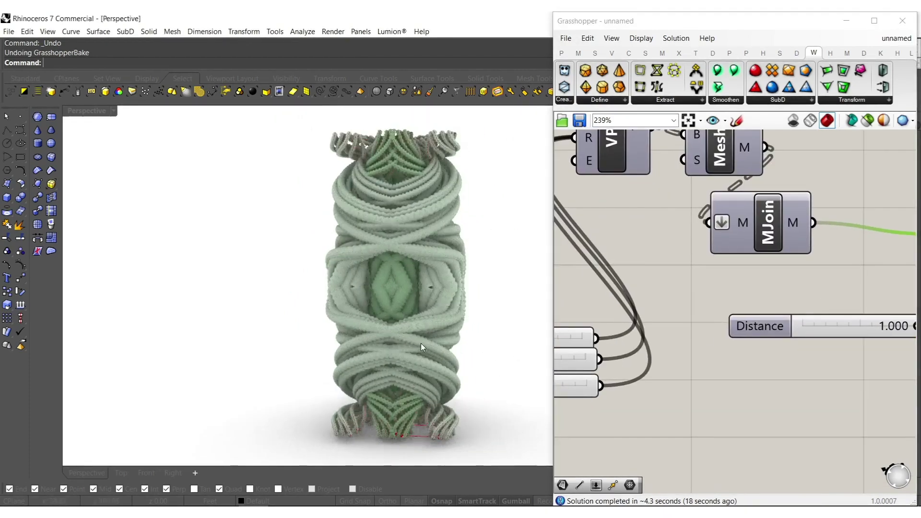
- Set the lowest Radii slider feeding VPipe to 1
{"action": "right_click_drag", "start_coordinate": [588, 351], "coordinate": [741, 325]}
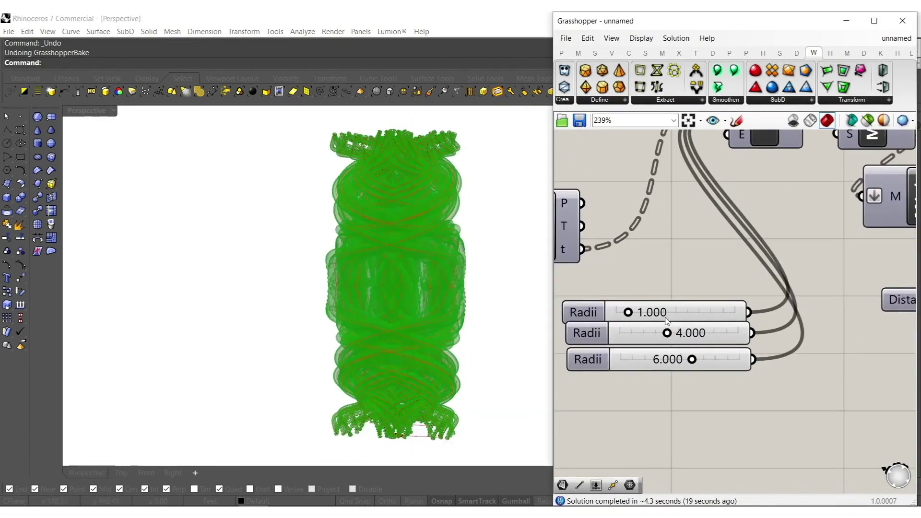
{"action": "double_click", "coordinate": [682, 365]}
{"action": "type", "text": "1"}
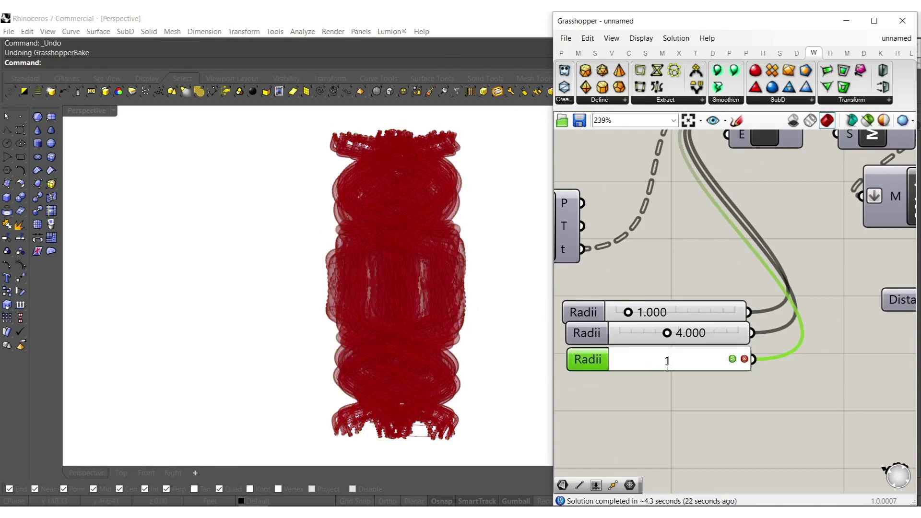
{"action": "key", "text": "Return"}
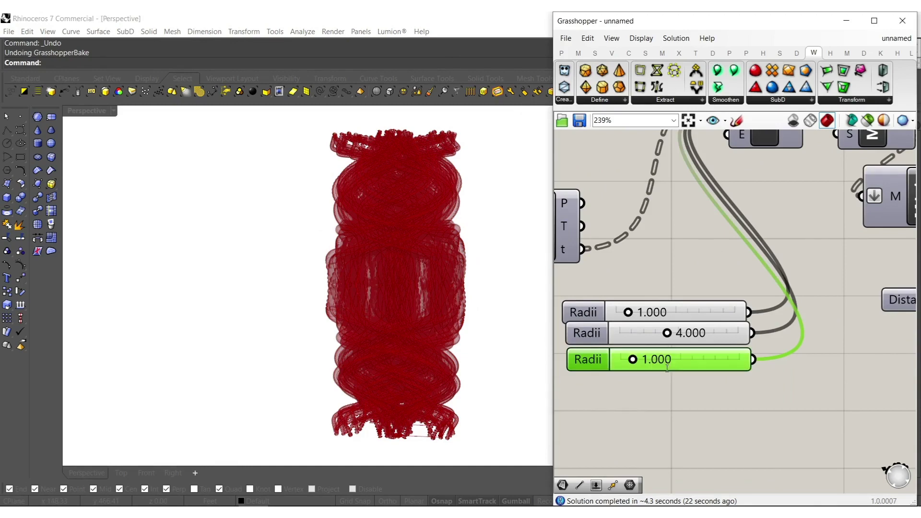
- Set the middle Radii slider feeding VPipe to 2
{"action": "scroll", "coordinate": [667, 366], "scroll_direction": "down", "scroll_amount": 5}
{"action": "scroll", "coordinate": [768, 323], "scroll_direction": "up", "scroll_amount": 3}
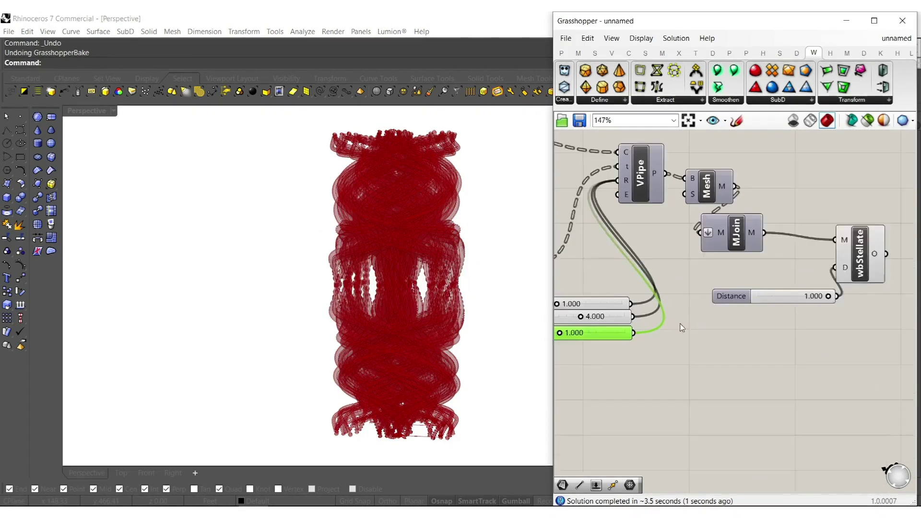
{"action": "double_click", "coordinate": [599, 315]}
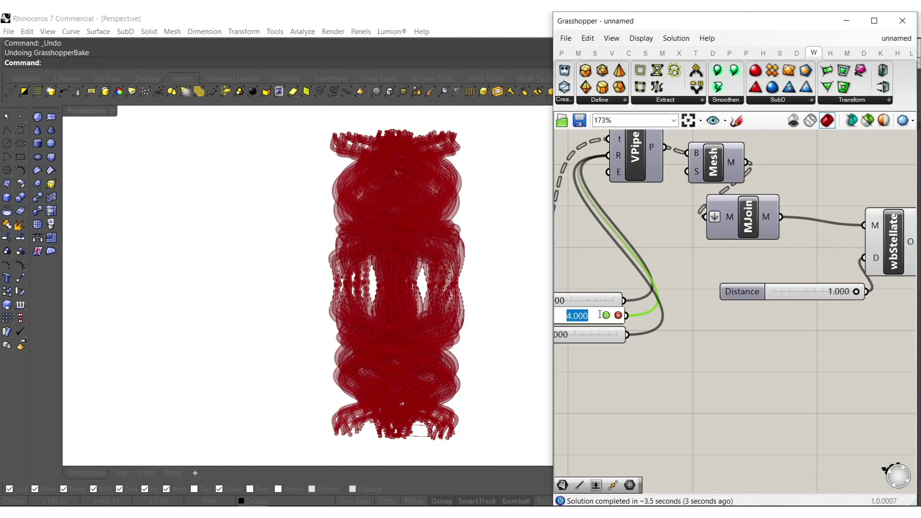
{"action": "type", "text": "2"}
{"action": "key", "text": "Return"}
- Bake the wbStellate mesh of the thinner pipes and examine it close up and from several angles
{"action": "right_click_drag", "start_coordinate": [896, 283], "coordinate": [824, 273]}
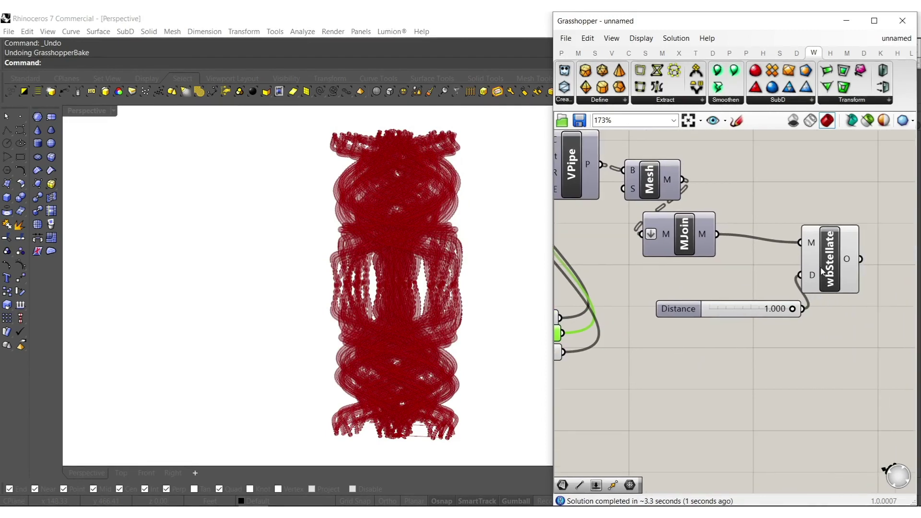
{"action": "left_click", "coordinate": [823, 265]}
{"action": "middle_click", "coordinate": [822, 264]}
{"action": "left_click", "coordinate": [845, 287]}
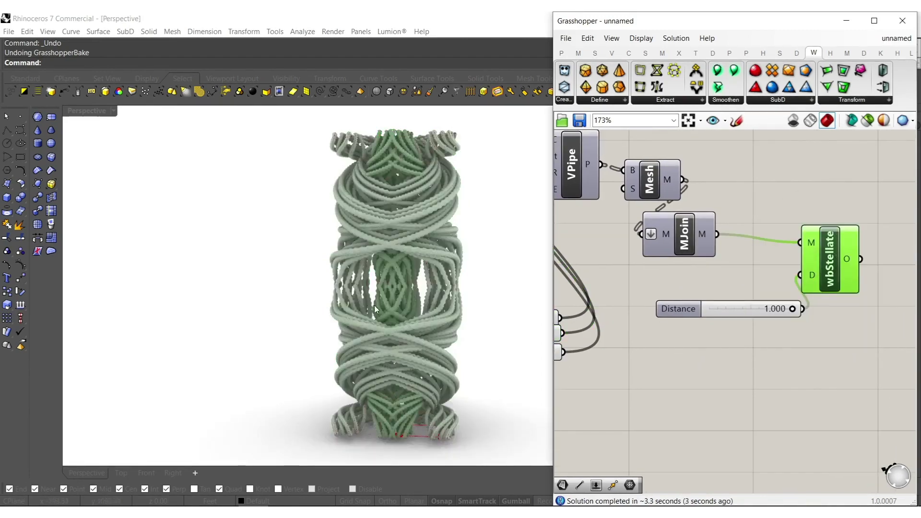
{"action": "scroll", "coordinate": [390, 326], "scroll_direction": "up", "scroll_amount": 3}
{"action": "right_click_drag", "start_coordinate": [391, 326], "coordinate": [669, 319]}
{"action": "scroll", "coordinate": [377, 328], "scroll_direction": "down", "scroll_amount": 4}
{"action": "right_click_drag", "start_coordinate": [376, 328], "coordinate": [305, 358]}
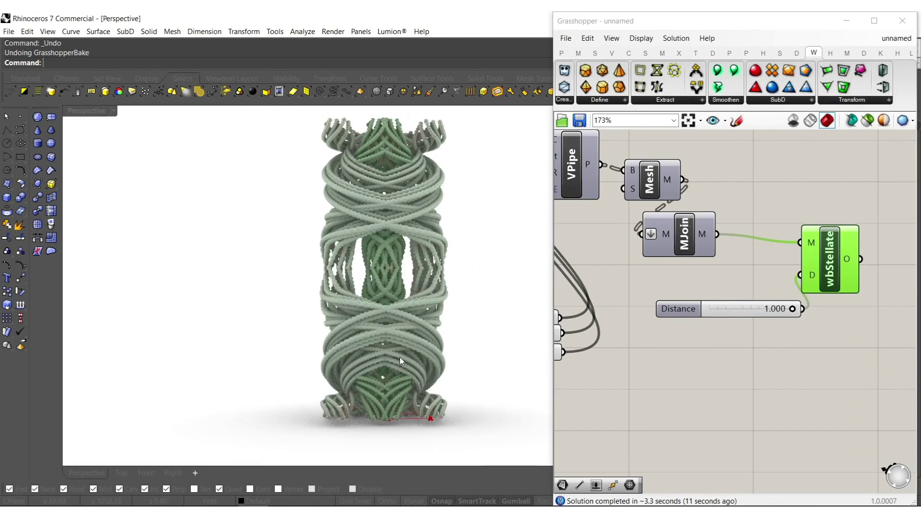
{"action": "right_click_drag", "start_coordinate": [400, 305], "coordinate": [385, 342]}
- Set the middle Radii slider feeding VPipe to 4
{"action": "right_click_drag", "start_coordinate": [649, 360], "coordinate": [824, 346]}
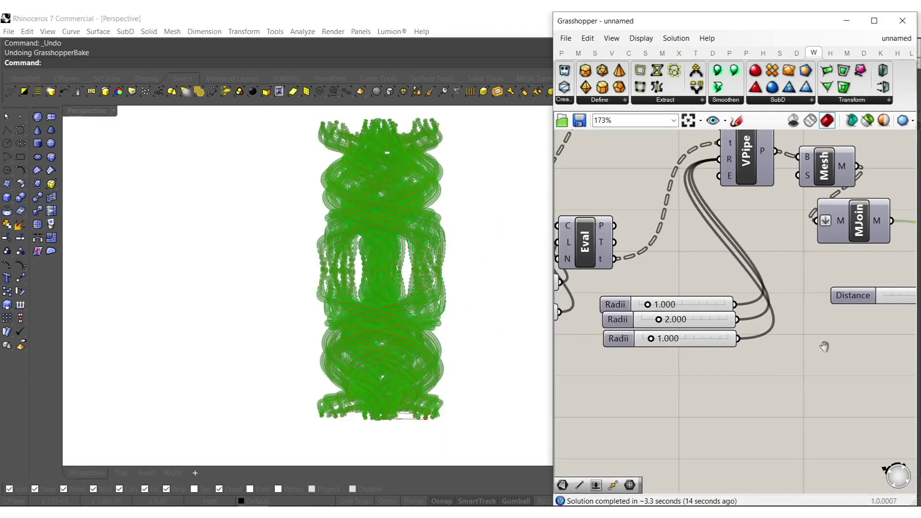
{"action": "double_click", "coordinate": [691, 329]}
{"action": "type", "text": "4"}
{"action": "key", "text": "Return"}
{"action": "left_click", "coordinate": [735, 328]}
{"action": "key", "text": "Delete"}
{"action": "double_click", "coordinate": [700, 324]}
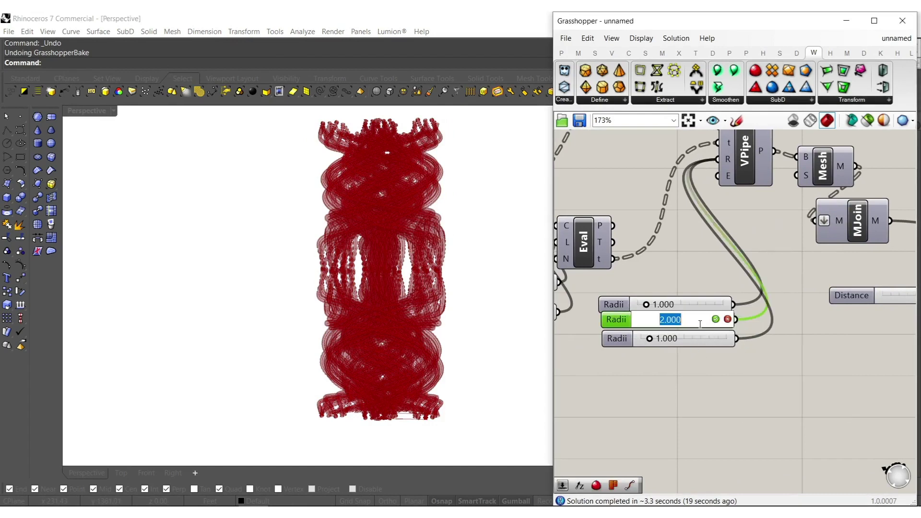
{"action": "type", "text": "4"}
{"action": "key", "text": "Return"}
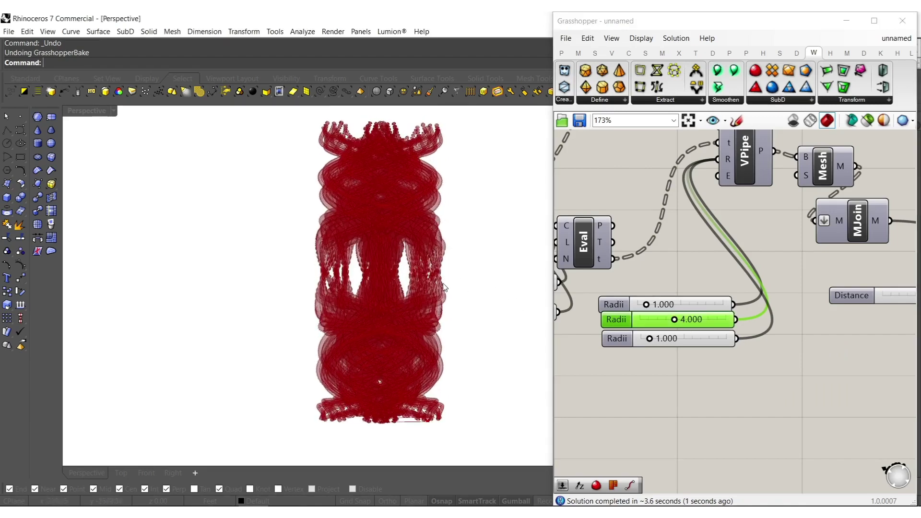
- Disable the VPipe, Mesh, MJoin and wbStellate components together with their Radii and Distance sliders
{"action": "scroll", "coordinate": [661, 308], "scroll_direction": "down", "scroll_amount": 3}
{"action": "scroll", "coordinate": [660, 303], "scroll_direction": "down", "scroll_amount": 1}
{"action": "right_click_drag", "start_coordinate": [564, 310], "coordinate": [674, 318]}
{"action": "right_click_drag", "start_coordinate": [754, 289], "coordinate": [696, 280]}
{"action": "right_click_drag", "start_coordinate": [801, 322], "coordinate": [764, 340]}
{"action": "left_click_drag", "start_coordinate": [839, 361], "coordinate": [694, 171]}
{"action": "middle_click", "coordinate": [705, 234]}
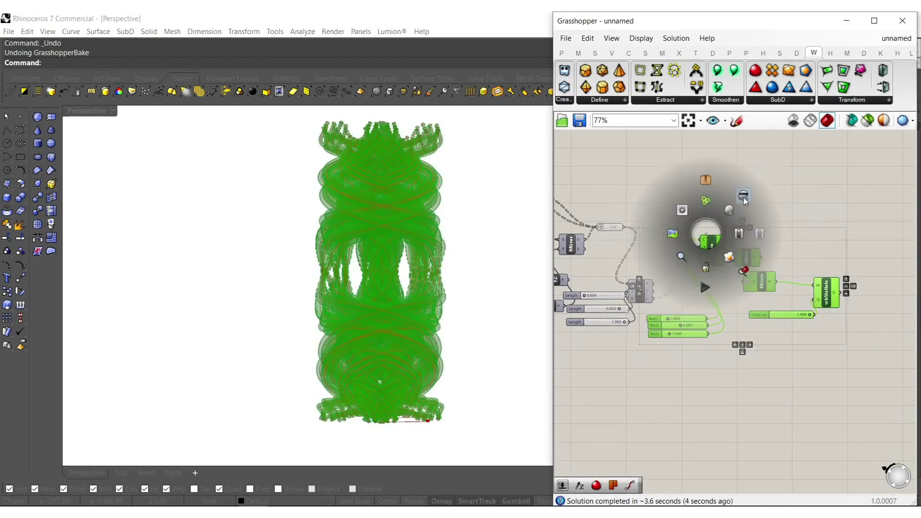
{"action": "left_click", "coordinate": [759, 232]}
- Increase the Twist component's Angle slider slightly
{"action": "right_click_drag", "start_coordinate": [596, 265], "coordinate": [870, 233]}
{"action": "right_click_drag", "start_coordinate": [756, 201], "coordinate": [742, 292]}
{"action": "scroll", "coordinate": [695, 251], "scroll_direction": "up", "scroll_amount": 8}
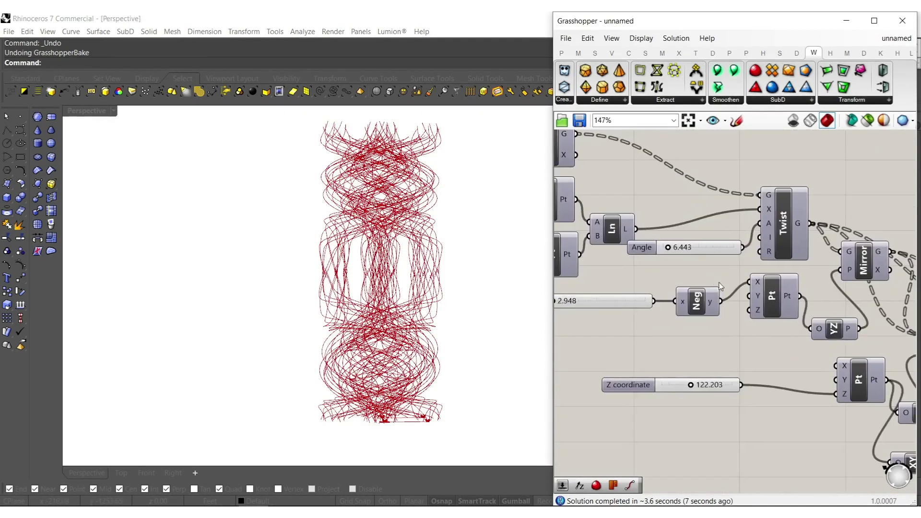
{"action": "scroll", "coordinate": [647, 256], "scroll_direction": "up", "scroll_amount": 3}
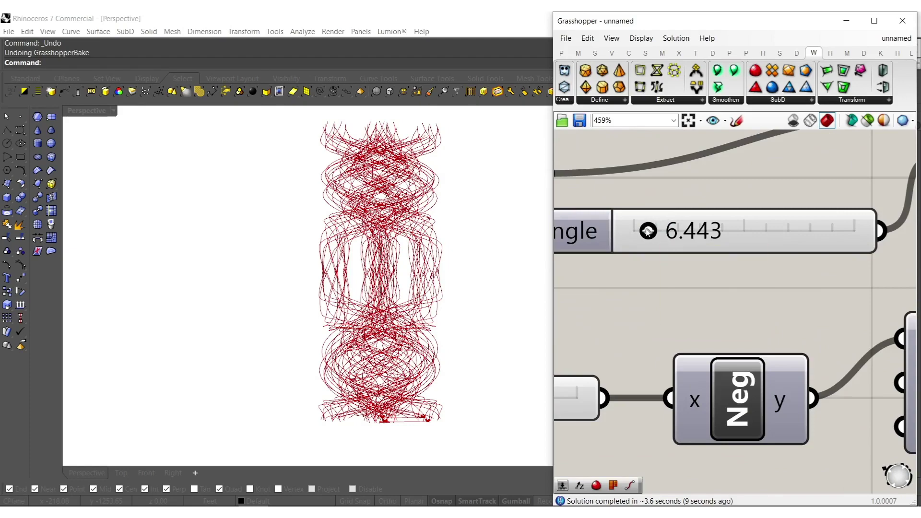
{"action": "mouse_move", "coordinate": [647, 231]}
{"action": "left_mouse_down"}
{"action": "mouse_move", "coordinate": [691, 229]}
{"action": "mouse_move", "coordinate": [662, 231]}
{"action": "left_mouse_up"}
- Raise the Z coordinate slider of the point above the Value slider slightly above zero
{"action": "scroll", "coordinate": [676, 214], "scroll_direction": "down", "scroll_amount": 6}
{"action": "right_click_drag", "start_coordinate": [619, 269], "coordinate": [846, 267]}
{"action": "scroll", "coordinate": [621, 238], "scroll_direction": "up", "scroll_amount": 5}
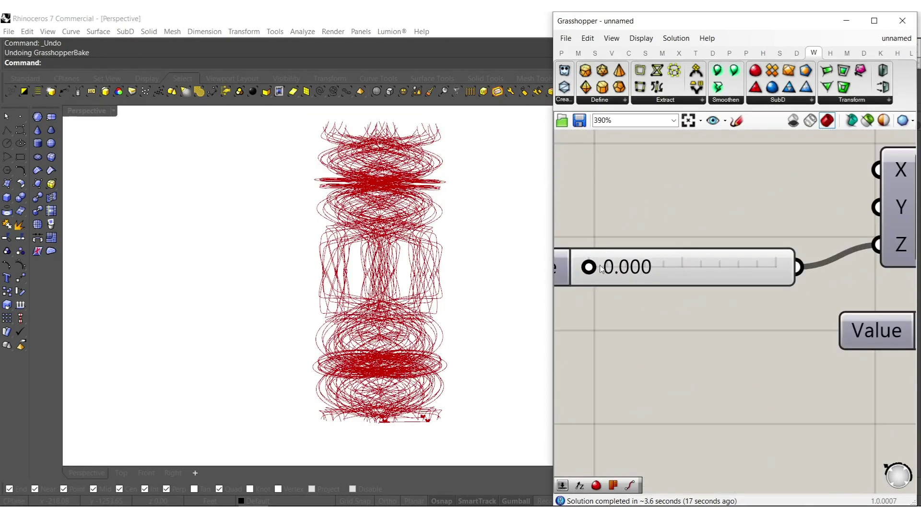
{"action": "mouse_move", "coordinate": [593, 271]}
{"action": "left_mouse_down"}
{"action": "mouse_move", "coordinate": [635, 268]}
{"action": "mouse_move", "coordinate": [600, 266]}
{"action": "left_mouse_up"}
{"action": "mouse_move", "coordinate": [454, 258]}
{"action": "right_mouse_down"}
{"action": "mouse_move", "coordinate": [323, 260]}
{"action": "mouse_move", "coordinate": [455, 263]}
{"action": "right_mouse_up"}
- Re-enable the VPipe, Mesh, MJoin and wbStellate components with their sliders to recompute the piped mesh
{"action": "scroll", "coordinate": [671, 287], "scroll_direction": "down", "scroll_amount": 11}
{"action": "right_click_drag", "start_coordinate": [847, 376], "coordinate": [778, 385]}
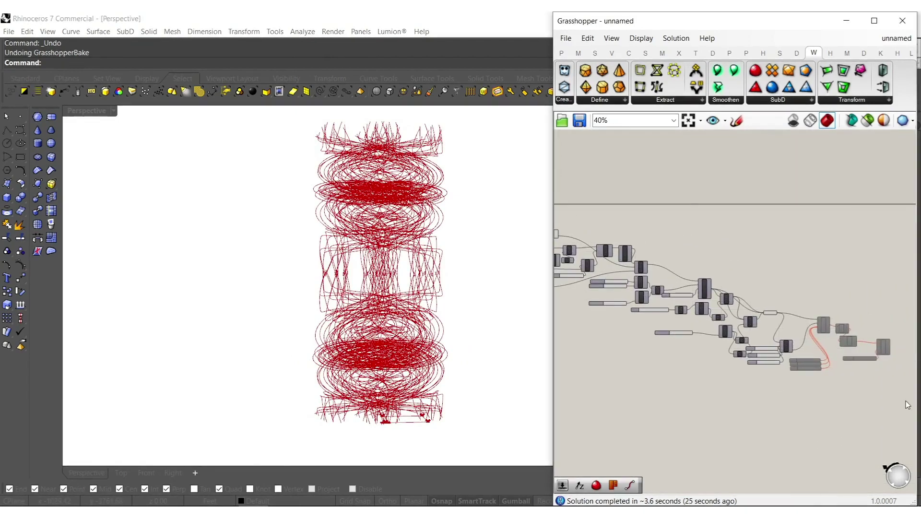
{"action": "left_click_drag", "start_coordinate": [907, 405], "coordinate": [701, 270]}
{"action": "middle_click", "coordinate": [791, 340]}
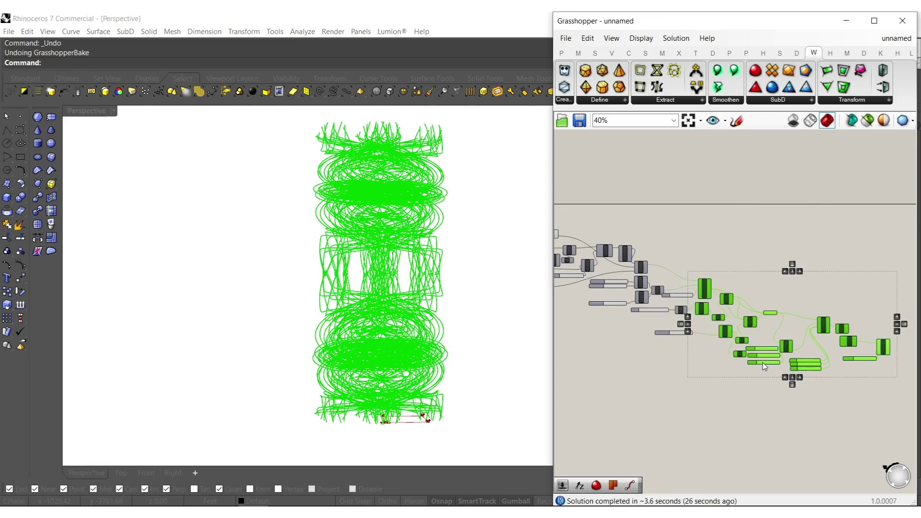
- Bake the recomputed wbStellate mesh into Rhino and examine its coiled strands from several sides
{"action": "right_click_drag", "start_coordinate": [823, 339], "coordinate": [717, 339]}
{"action": "left_click", "coordinate": [760, 310]}
{"action": "left_click_drag", "start_coordinate": [795, 315], "coordinate": [775, 372]}
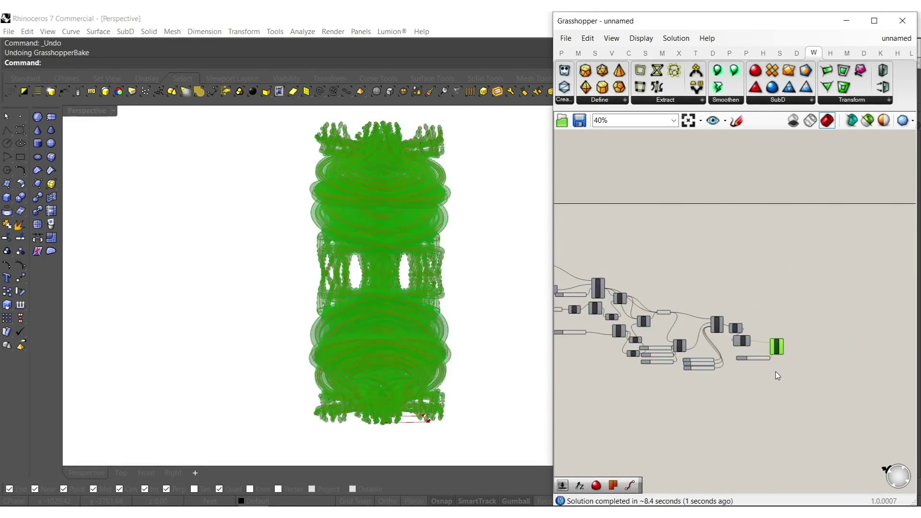
{"action": "middle_click", "coordinate": [772, 349]}
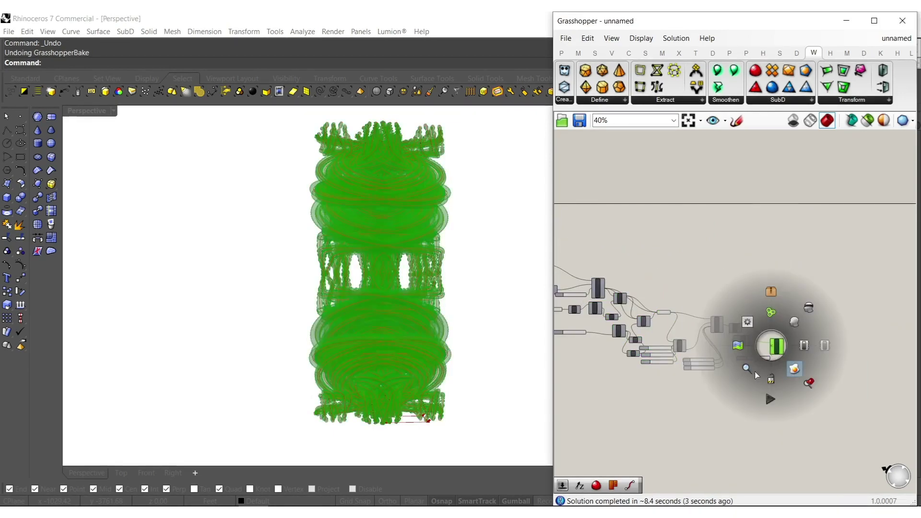
{"action": "right_click_drag", "start_coordinate": [281, 301], "coordinate": [131, 300]}
{"action": "right_click_drag", "start_coordinate": [268, 279], "coordinate": [308, 313]}
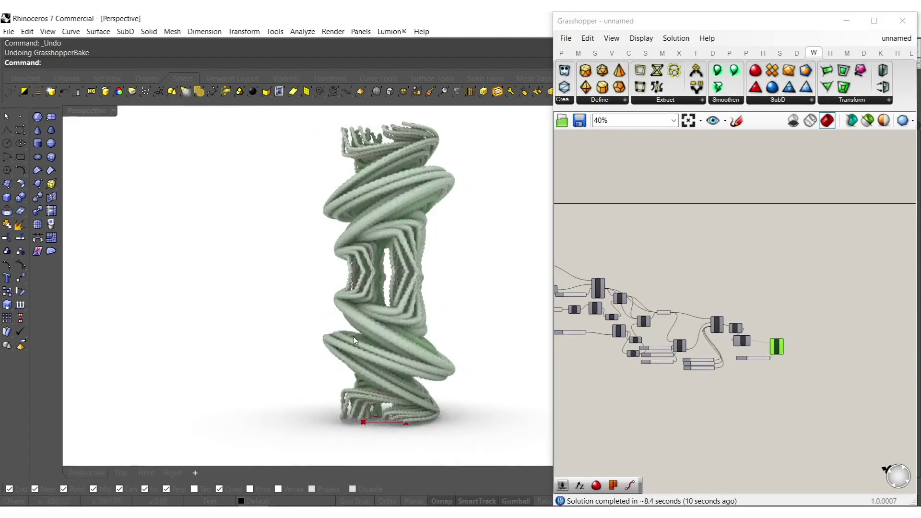
{"action": "scroll", "coordinate": [342, 330], "scroll_direction": "up", "scroll_amount": 6}
{"action": "right_click_drag", "start_coordinate": [333, 358], "coordinate": [359, 282]}
{"action": "scroll", "coordinate": [363, 367], "scroll_direction": "down", "scroll_amount": 6}
{"action": "mouse_move", "coordinate": [364, 366]}
{"action": "right_mouse_down"}
{"action": "mouse_move", "coordinate": [387, 366]}
{"action": "mouse_move", "coordinate": [370, 363]}
{"action": "right_mouse_up"}
- Disable the piping and meshing components from VPipe to wbStellate again
{"action": "right_click_drag", "start_coordinate": [584, 350], "coordinate": [733, 329]}
{"action": "scroll", "coordinate": [698, 283], "scroll_direction": "up", "scroll_amount": 4}
{"action": "right_click_drag", "start_coordinate": [902, 379], "coordinate": [576, 334]}
{"action": "left_click_drag", "start_coordinate": [811, 245], "coordinate": [595, 373]}
{"action": "middle_click", "coordinate": [660, 328]}
{"action": "left_click", "coordinate": [714, 327]}
{"action": "left_click", "coordinate": [696, 315]}
- Reduce the Twist component's Angle slider to about 2.759
{"action": "right_click_drag", "start_coordinate": [633, 303], "coordinate": [911, 304]}
{"action": "scroll", "coordinate": [686, 230], "scroll_direction": "up", "scroll_amount": 6}
{"action": "right_click_drag", "start_coordinate": [680, 231], "coordinate": [676, 289]}
{"action": "scroll", "coordinate": [668, 253], "scroll_direction": "up", "scroll_amount": 4}
{"action": "left_click_drag", "start_coordinate": [661, 284], "coordinate": [634, 260]}
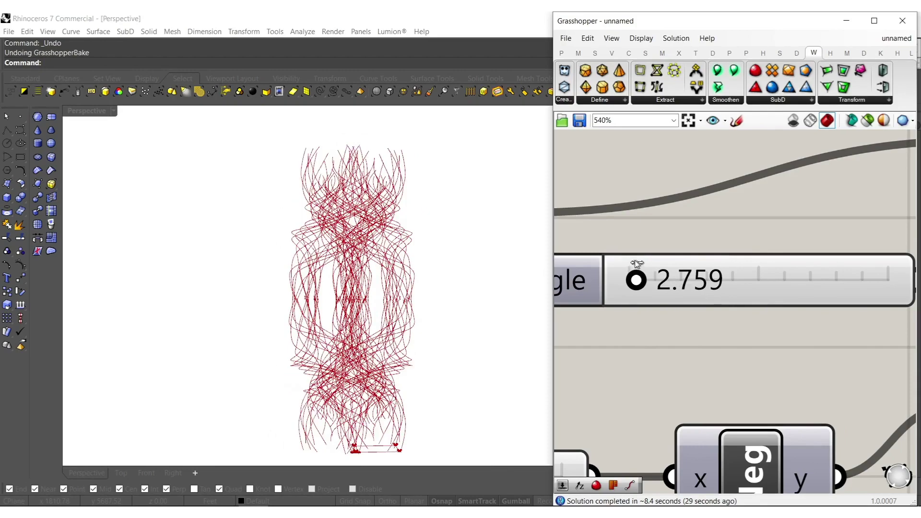
{"action": "right_click_drag", "start_coordinate": [407, 327], "coordinate": [139, 263], "text": "shift"}
- Set the Z coordinate slider of the point above the Value slider to about 41.008 and check the curves
{"action": "scroll", "coordinate": [585, 282], "scroll_direction": "down", "scroll_amount": 6}
{"action": "right_click_drag", "start_coordinate": [570, 317], "coordinate": [810, 294]}
{"action": "right_click_drag", "start_coordinate": [725, 326], "coordinate": [854, 320]}
{"action": "scroll", "coordinate": [656, 300], "scroll_direction": "up", "scroll_amount": 5}
{"action": "left_click_drag", "start_coordinate": [641, 271], "coordinate": [666, 276]}
{"action": "right_click_drag", "start_coordinate": [358, 293], "coordinate": [643, 296]}
{"action": "right_click_drag", "start_coordinate": [472, 283], "coordinate": [173, 308], "text": "shift"}
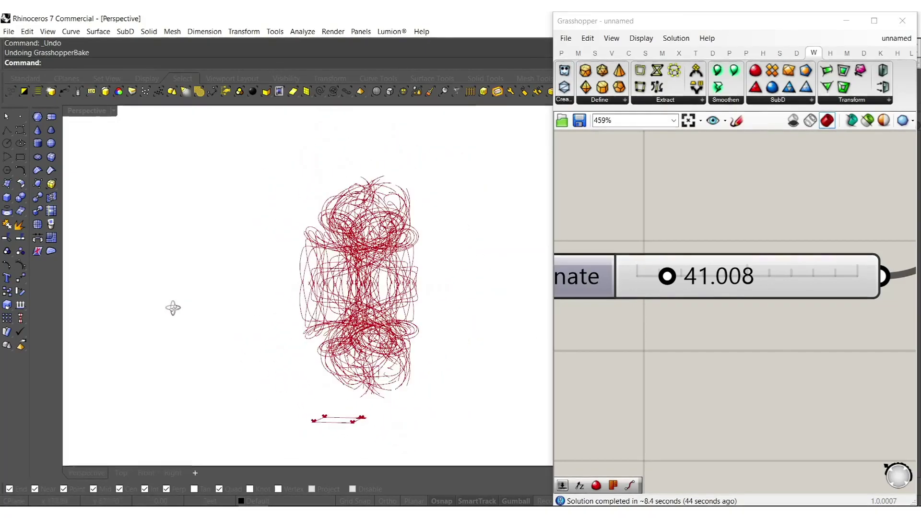
- Try about 47.548 on the same Z coordinate slider, settling on about 31.853
{"action": "mouse_move", "coordinate": [667, 275]}
{"action": "left_mouse_down"}
{"action": "mouse_move", "coordinate": [698, 276]}
{"action": "mouse_move", "coordinate": [665, 280]}
{"action": "left_mouse_up"}
{"action": "right_click_drag", "start_coordinate": [374, 311], "coordinate": [518, 317]}
{"action": "left_click_drag", "start_coordinate": [664, 278], "coordinate": [672, 277]}
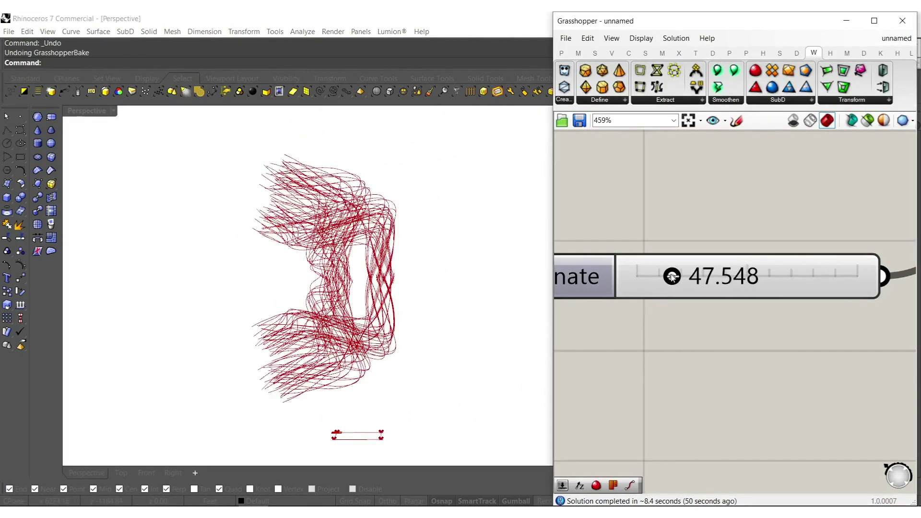
{"action": "right_click_drag", "start_coordinate": [472, 297], "coordinate": [302, 299]}
{"action": "left_click_drag", "start_coordinate": [672, 277], "coordinate": [660, 278]}
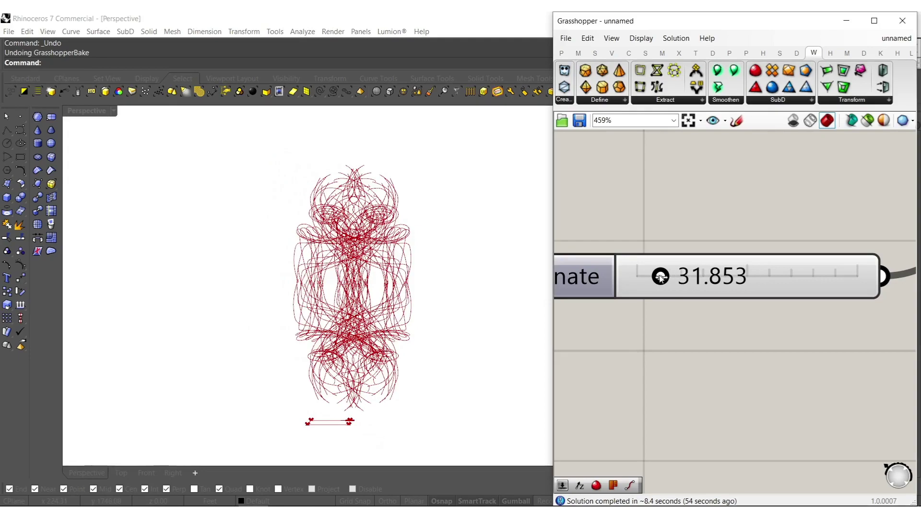
{"action": "scroll", "coordinate": [703, 278], "scroll_direction": "down", "scroll_amount": 5}
{"action": "scroll", "coordinate": [713, 229], "scroll_direction": "up", "scroll_amount": 2}
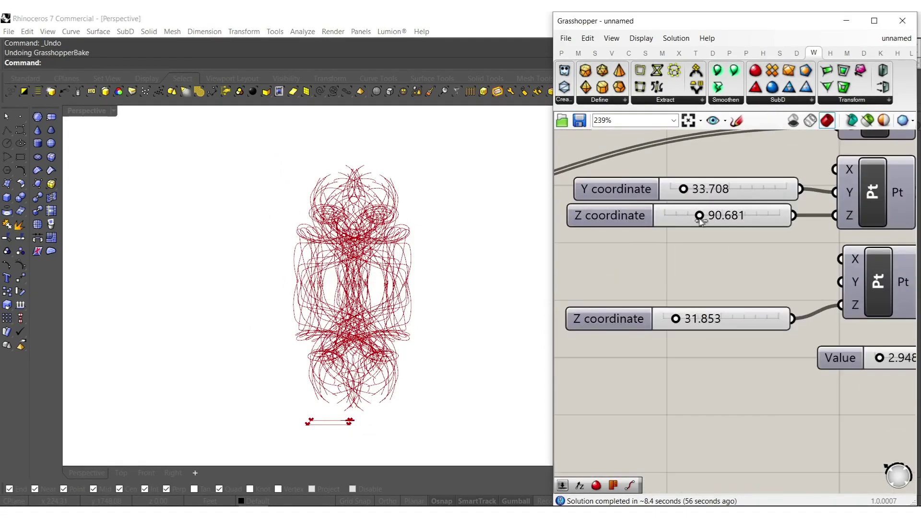
- Try about 26.787 on the Z coordinate slider beneath Y coordinate, settle on about 93.186, and show the viewport in Shaded display
{"action": "left_click_drag", "start_coordinate": [698, 215], "coordinate": [674, 217]}
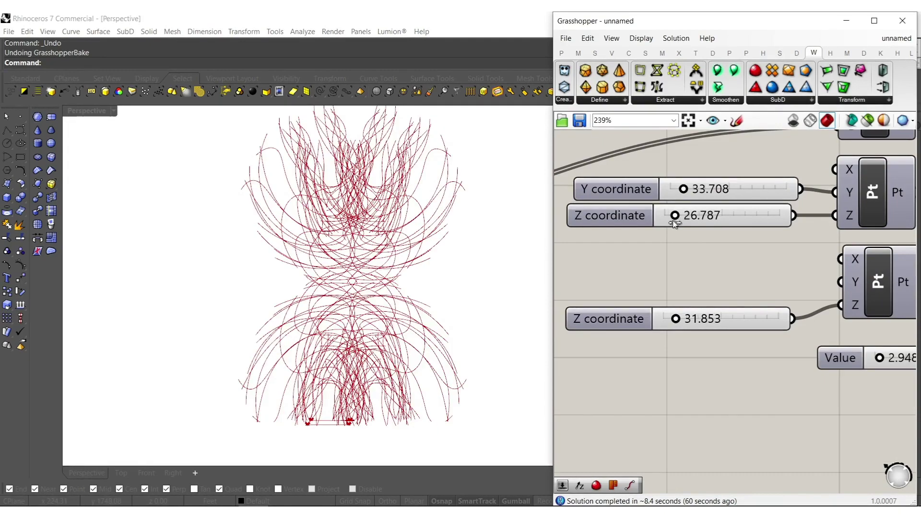
{"action": "scroll", "coordinate": [354, 249], "scroll_direction": "down", "scroll_amount": 3}
{"action": "mouse_move", "coordinate": [354, 255]}
{"action": "right_mouse_down"}
{"action": "mouse_move", "coordinate": [417, 314]}
{"action": "mouse_move", "coordinate": [350, 303]}
{"action": "right_mouse_up"}
{"action": "middle_click", "coordinate": [416, 314]}
{"action": "left_click", "coordinate": [427, 315]}
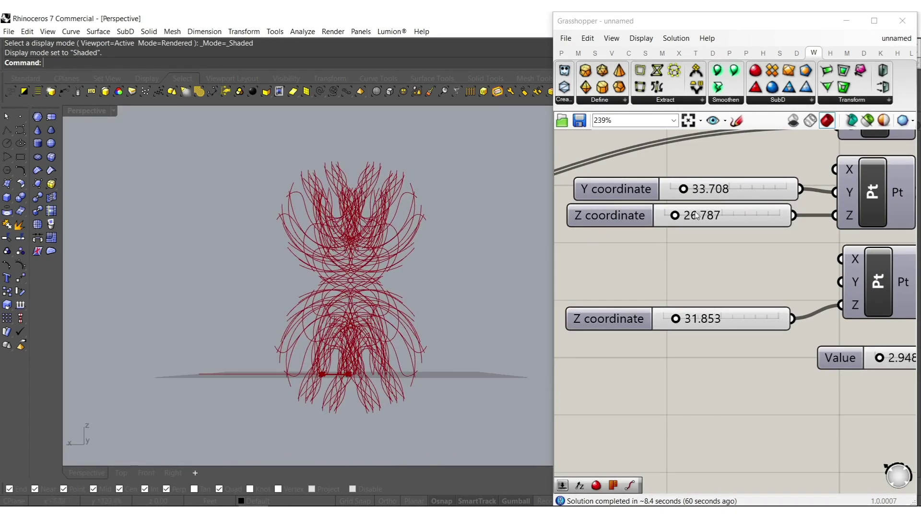
{"action": "mouse_move", "coordinate": [674, 217]}
{"action": "left_mouse_down"}
{"action": "mouse_move", "coordinate": [793, 227]}
{"action": "mouse_move", "coordinate": [672, 232]}
{"action": "left_mouse_up"}
{"action": "left_click_drag", "start_coordinate": [672, 232], "coordinate": [681, 209]}
- Enable the disabled piping and meshing components again
{"action": "scroll", "coordinate": [668, 266], "scroll_direction": "down", "scroll_amount": 4}
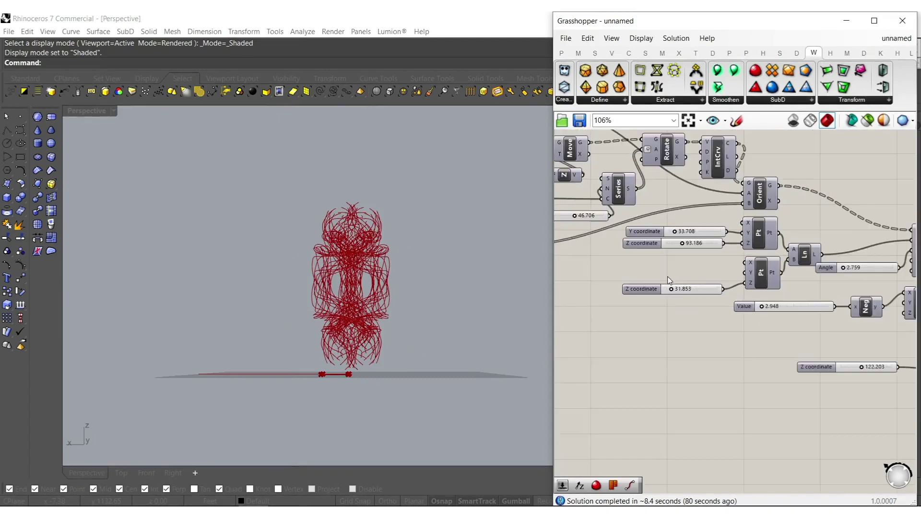
{"action": "scroll", "coordinate": [757, 277], "scroll_direction": "down", "scroll_amount": 5}
{"action": "right_click_drag", "start_coordinate": [812, 332], "coordinate": [723, 329]}
{"action": "left_click_drag", "start_coordinate": [821, 362], "coordinate": [719, 218]}
{"action": "middle_click", "coordinate": [756, 334]}
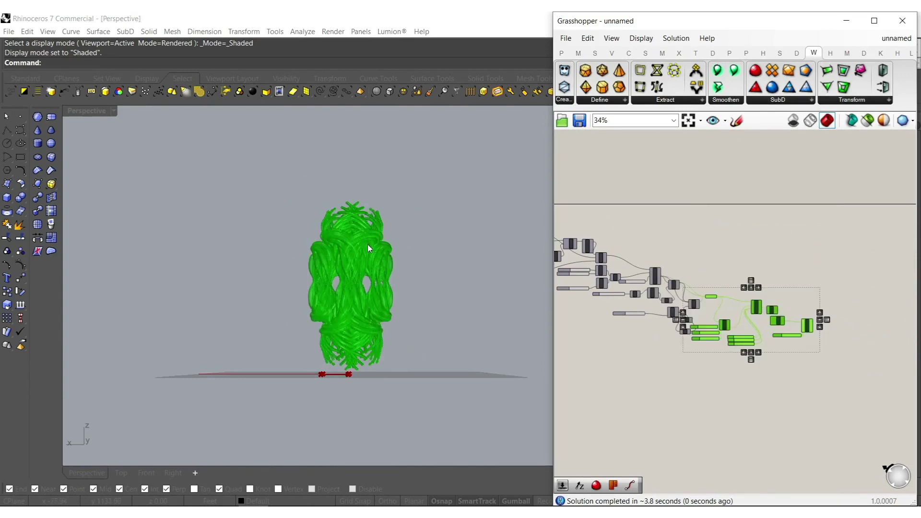
- Bake the mesh from the last component of the definition into Rhino
{"action": "scroll", "coordinate": [806, 329], "scroll_direction": "up", "scroll_amount": 3}
{"action": "left_click", "coordinate": [822, 373]}
{"action": "left_click_drag", "start_coordinate": [823, 371], "coordinate": [809, 295]}
{"action": "middle_click", "coordinate": [805, 317]}
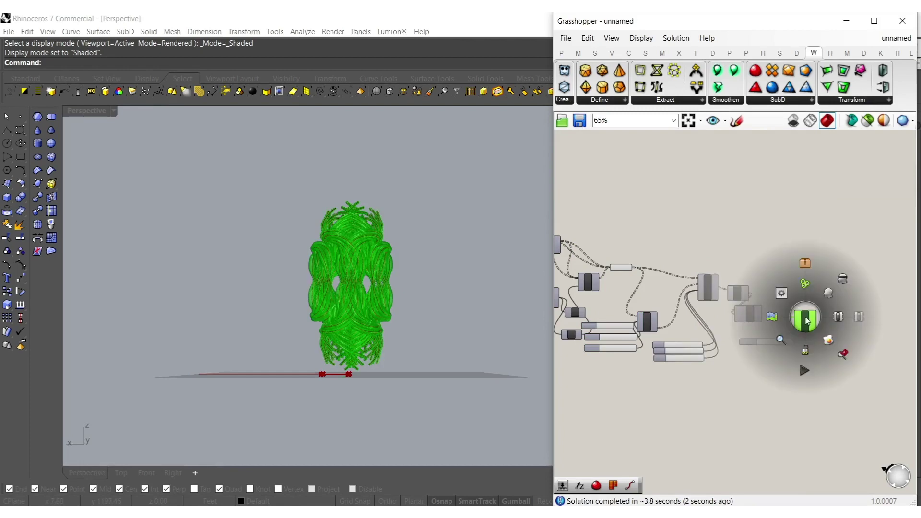
{"action": "left_click", "coordinate": [784, 224]}
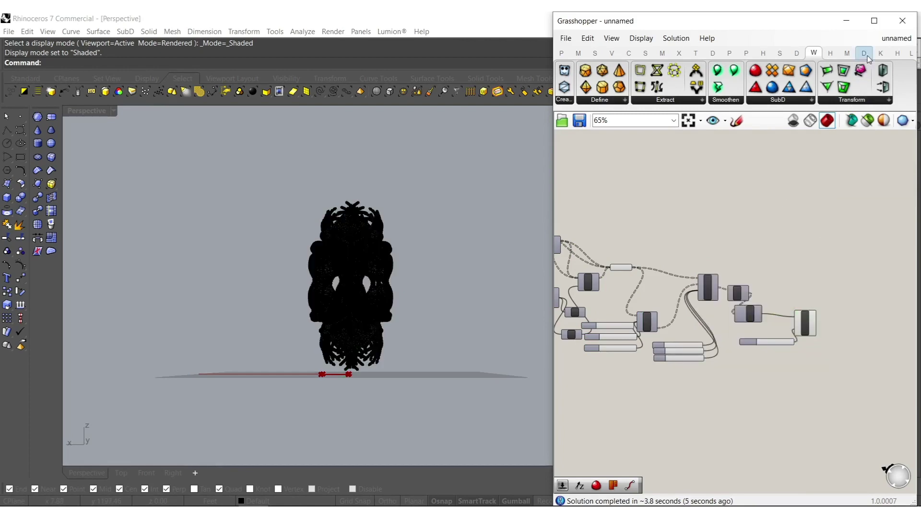
- Close the Grasshopper window and examine the baked column from several sides in Rendered display
{"action": "left_click", "coordinate": [902, 23]}
{"action": "middle_click", "coordinate": [262, 271]}
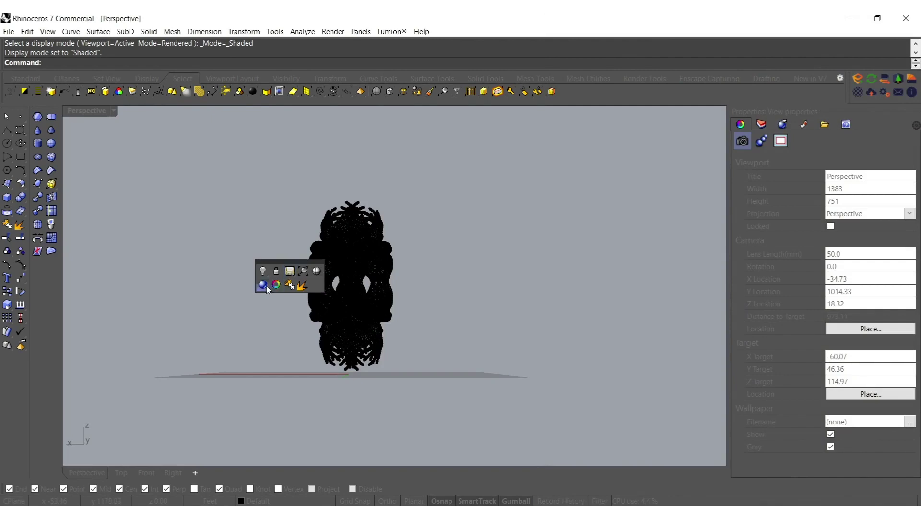
{"action": "left_click", "coordinate": [263, 285]}
{"action": "scroll", "coordinate": [346, 317], "scroll_direction": "up", "scroll_amount": 4}
{"action": "right_click_drag", "start_coordinate": [367, 310], "coordinate": [317, 277]}
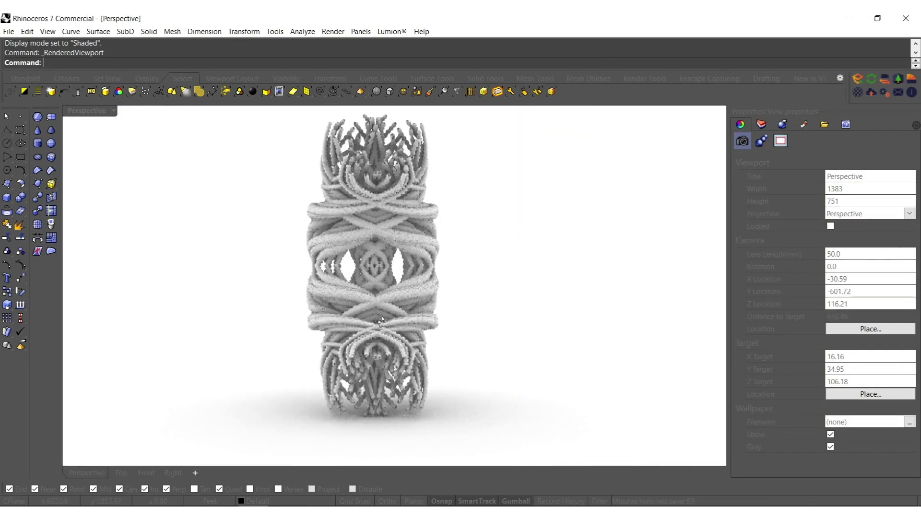
{"action": "scroll", "coordinate": [371, 292], "scroll_direction": "up", "scroll_amount": 2}
{"action": "right_click_drag", "start_coordinate": [371, 293], "coordinate": [374, 312], "text": "shift"}
{"action": "right_click_drag", "start_coordinate": [488, 322], "coordinate": [187, 303]}
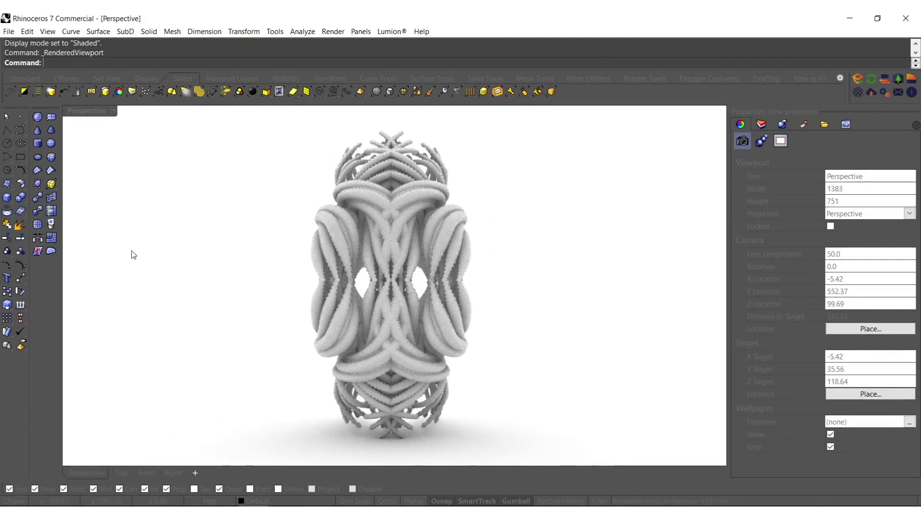
- Switch to Shaded display, select the baked column mesh and scale it vertically to make it taller
{"action": "key", "text": "ctrl+a"}
{"action": "middle_click", "coordinate": [196, 267]}
{"action": "left_click", "coordinate": [223, 262]}
{"action": "scroll", "coordinate": [324, 237], "scroll_direction": "down", "scroll_amount": 8}
{"action": "right_click_drag", "start_coordinate": [352, 284], "coordinate": [358, 325]}
{"action": "scroll", "coordinate": [340, 247], "scroll_direction": "up", "scroll_amount": 7}
{"action": "key", "text": "Escape"}
{"action": "left_click", "coordinate": [331, 235]}
{"action": "scroll", "coordinate": [383, 281], "scroll_direction": "down", "scroll_amount": 6}
{"action": "right_click_drag", "start_coordinate": [391, 276], "coordinate": [404, 331]}
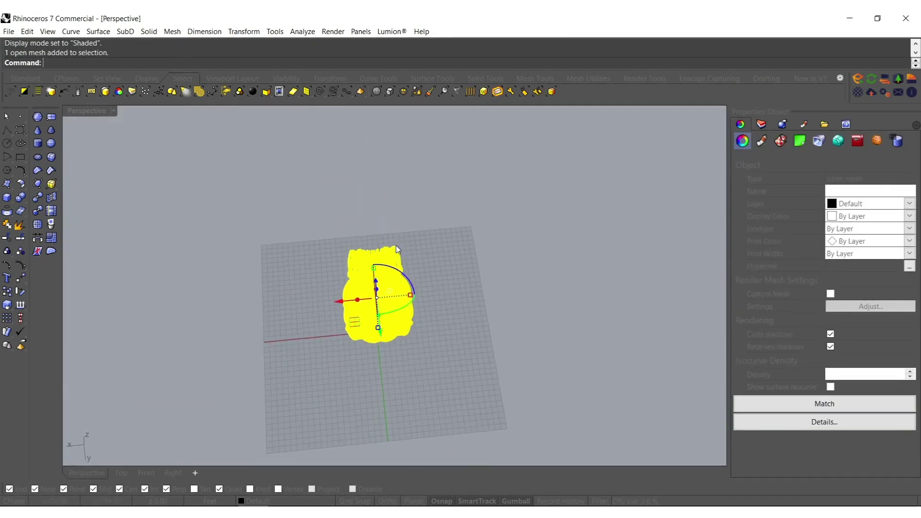
{"action": "right_click_drag", "start_coordinate": [409, 280], "coordinate": [419, 356]}
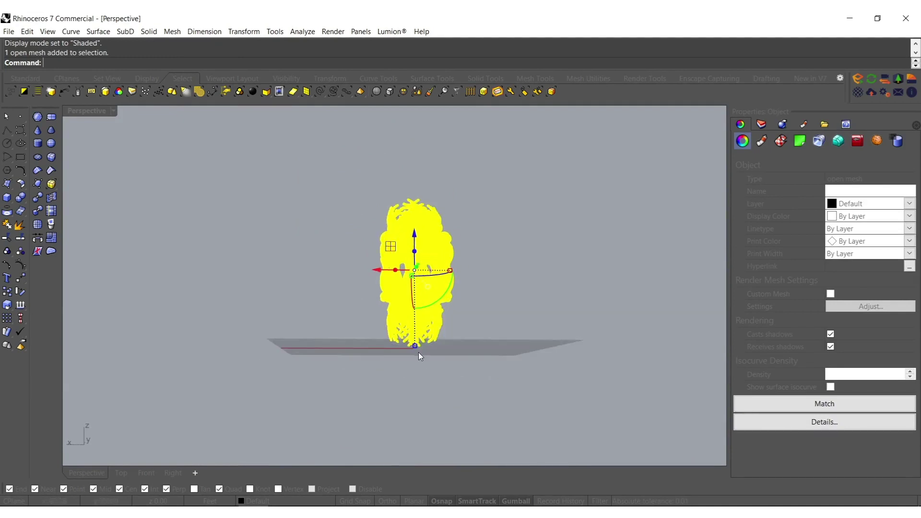
{"action": "left_click_drag", "start_coordinate": [415, 347], "coordinate": [415, 370]}
- Make a duplicate of the column rotated about the vertical axis and move it away to one side of the original
{"action": "right_click_drag", "start_coordinate": [375, 342], "coordinate": [401, 267]}
{"action": "left_click_drag", "start_coordinate": [444, 277], "coordinate": [339, 324]}
{"action": "key", "text": "alt"}
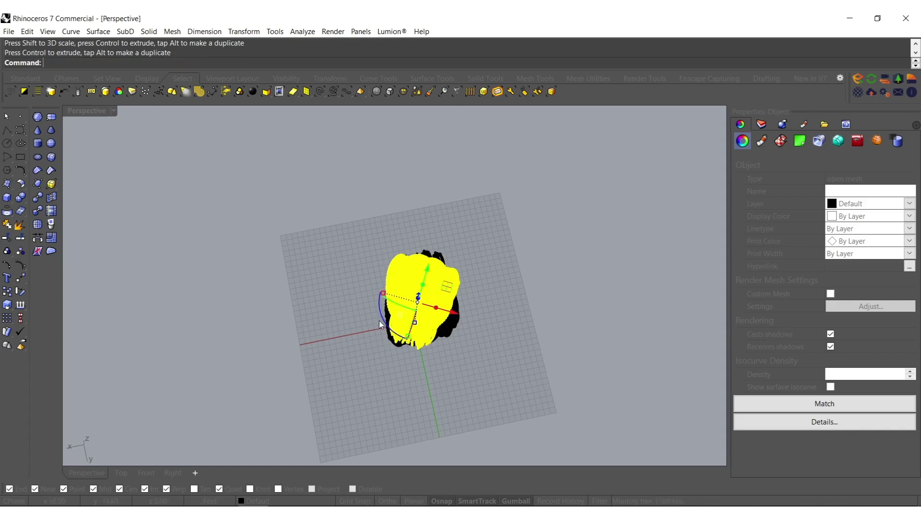
{"action": "right_click_drag", "start_coordinate": [465, 293], "coordinate": [452, 291]}
{"action": "left_click_drag", "start_coordinate": [451, 291], "coordinate": [538, 216]}
{"action": "right_click_drag", "start_coordinate": [431, 350], "coordinate": [397, 392], "text": "shift"}
{"action": "left_click", "coordinate": [393, 229]}
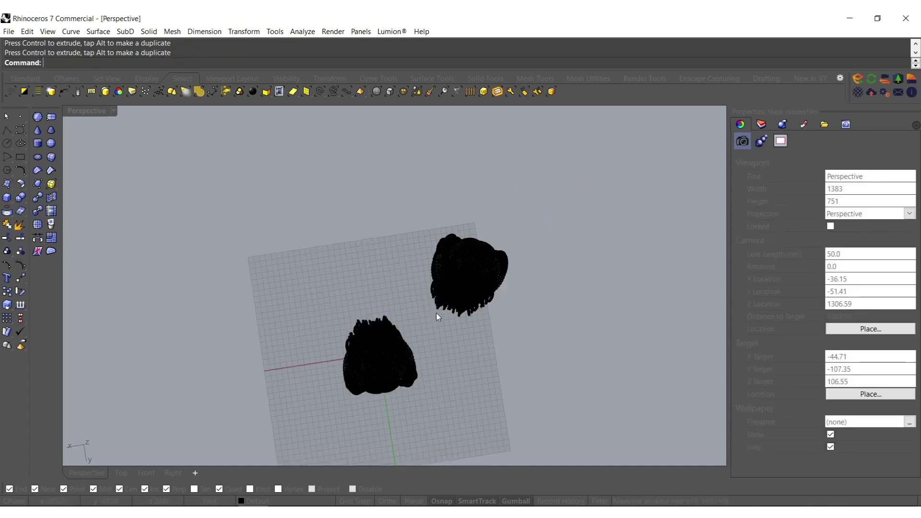
- Make another rotated duplicate from the side column and place it on the opposite side of the original column
{"action": "right_click_drag", "start_coordinate": [436, 313], "coordinate": [468, 311], "text": "shift"}
{"action": "left_click", "coordinate": [497, 277]}
{"action": "left_click_drag", "start_coordinate": [512, 261], "coordinate": [450, 272]}
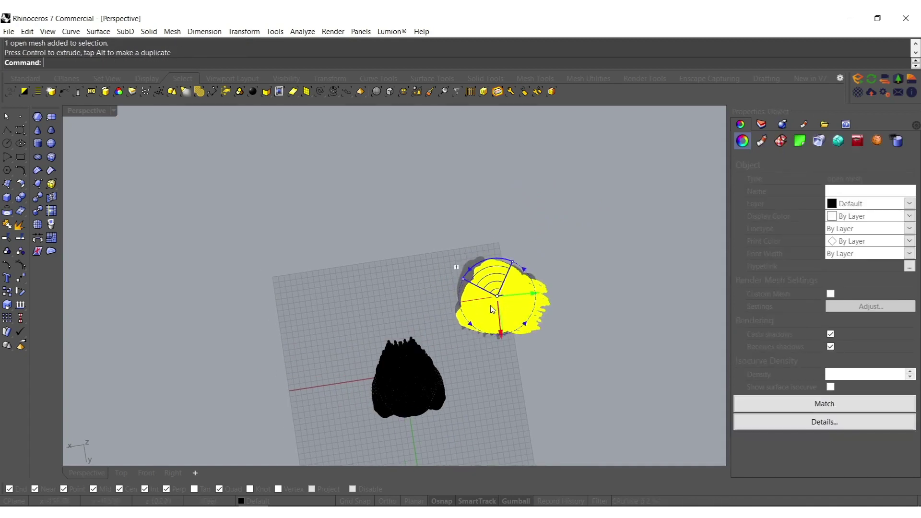
{"action": "left_click_drag", "start_coordinate": [532, 322], "coordinate": [391, 302]}
{"action": "left_click", "coordinate": [406, 288]}
{"action": "right_click_drag", "start_coordinate": [406, 289], "coordinate": [384, 146]}
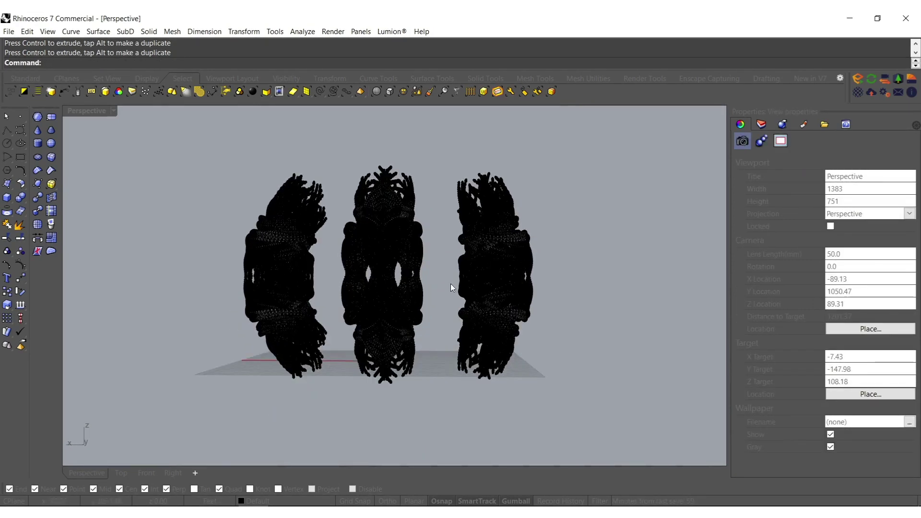
- Slightly adjust the placement of one side column and view all three columns in Rendered display
{"action": "left_click", "coordinate": [475, 283]}
{"action": "right_click_drag", "start_coordinate": [476, 283], "coordinate": [484, 331]}
{"action": "left_click_drag", "start_coordinate": [528, 290], "coordinate": [533, 302]}
{"action": "left_click", "coordinate": [379, 199]}
{"action": "middle_click", "coordinate": [378, 199]}
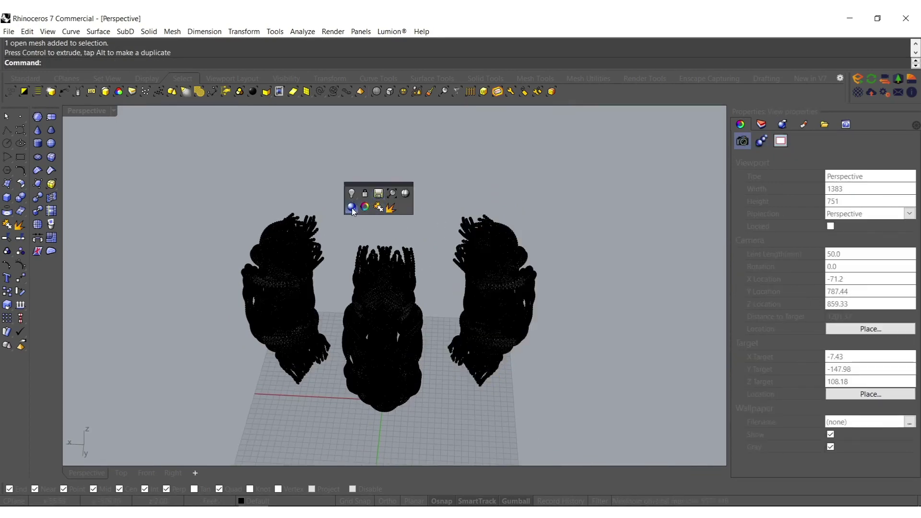
{"action": "left_click", "coordinate": [354, 209]}
{"action": "right_click_drag", "start_coordinate": [403, 350], "coordinate": [431, 313]}
- Join the three column meshes and move the joined mesh to the CONCRETE layer
{"action": "left_click_drag", "start_coordinate": [639, 362], "coordinate": [101, 225]}
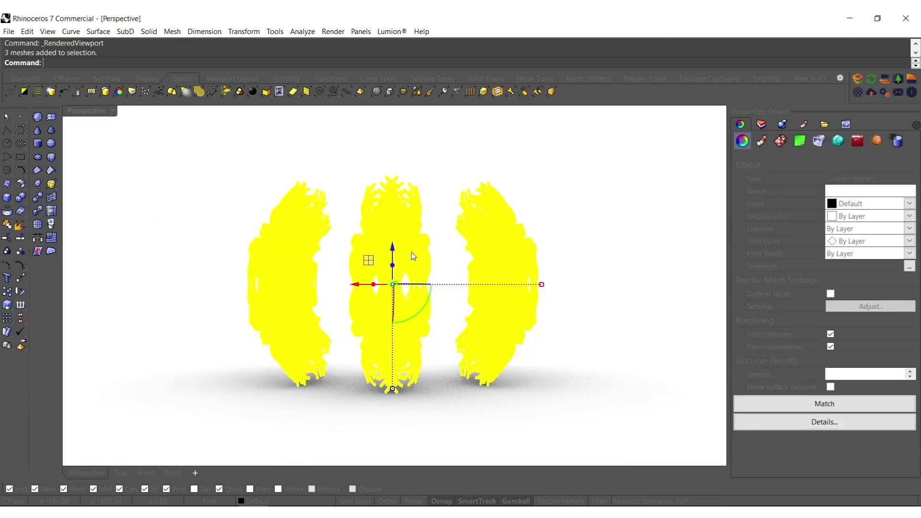
{"action": "key", "text": "ctrl+j"}
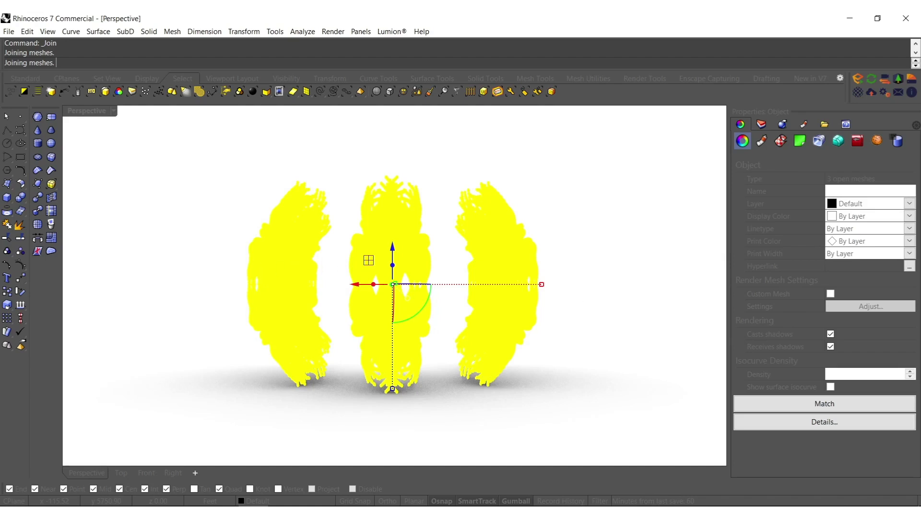
{"action": "right_click_drag", "start_coordinate": [409, 314], "coordinate": [469, 298], "text": "shift"}
{"action": "right_click_drag", "start_coordinate": [568, 252], "coordinate": [546, 261], "text": "shift"}
{"action": "left_click", "coordinate": [761, 124]}
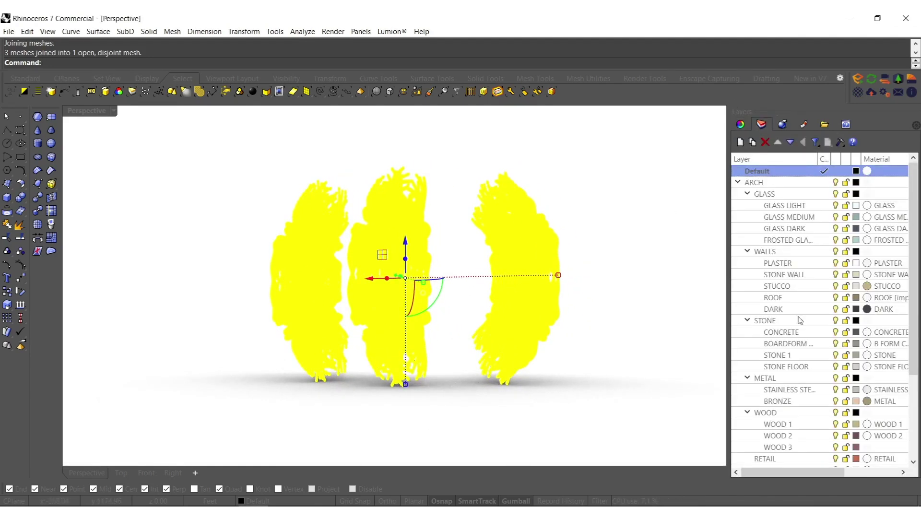
{"action": "right_click", "coordinate": [781, 331]}
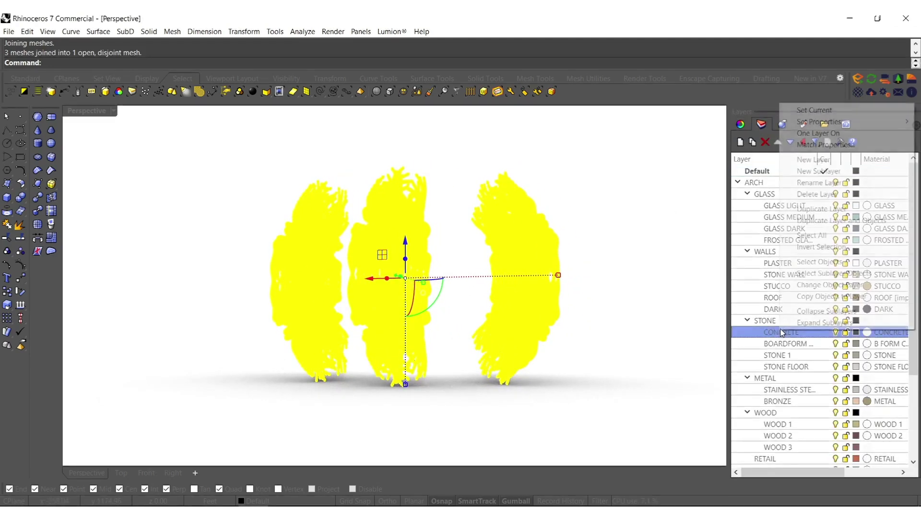
{"action": "left_click", "coordinate": [823, 286]}
{"action": "right_click_drag", "start_coordinate": [530, 319], "coordinate": [432, 292], "text": "shift"}
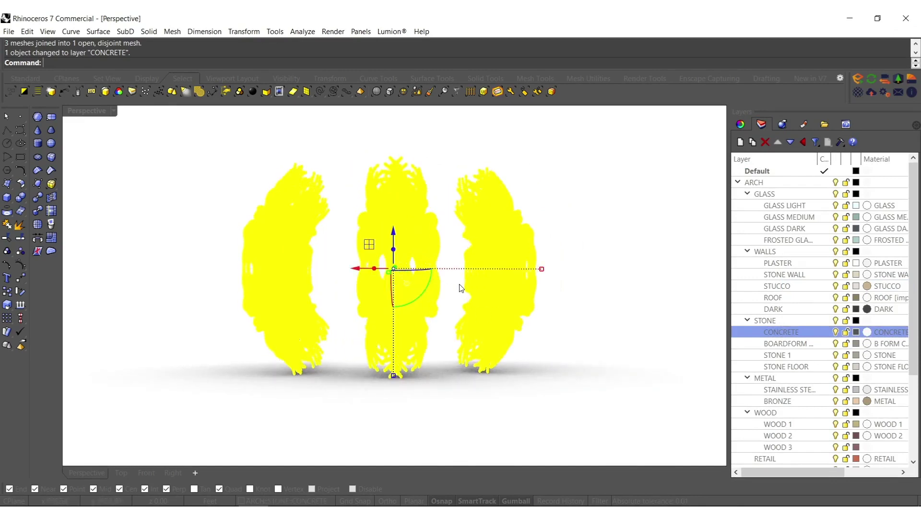
- Create a BoundingBox solid around the columns and switch the viewport to Shaded display
{"action": "type", "text": "BoundingBox"}
{"action": "key", "text": "Return"}
{"action": "key", "text": "Return"}
{"action": "right_click_drag", "start_coordinate": [460, 288], "coordinate": [497, 286], "text": "shift"}
{"action": "left_click", "coordinate": [617, 249]}
{"action": "middle_click", "coordinate": [581, 243]}
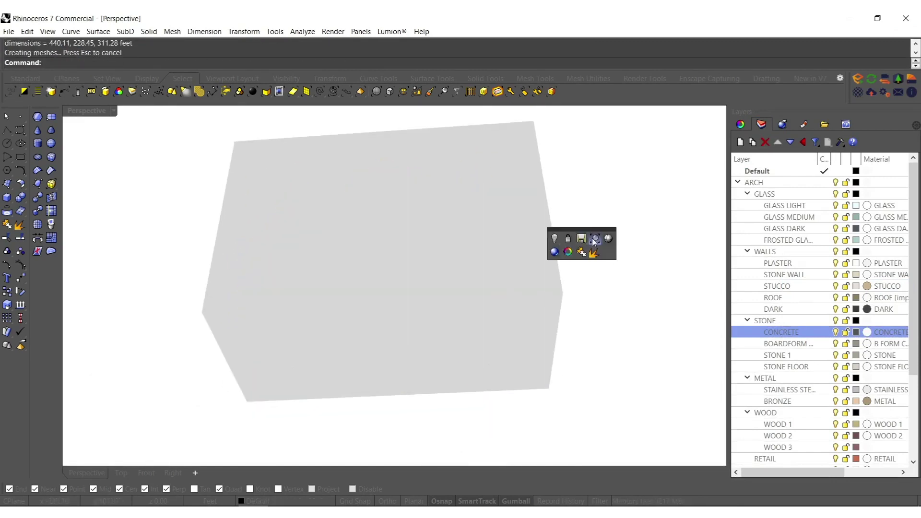
{"action": "left_click", "coordinate": [609, 239]}
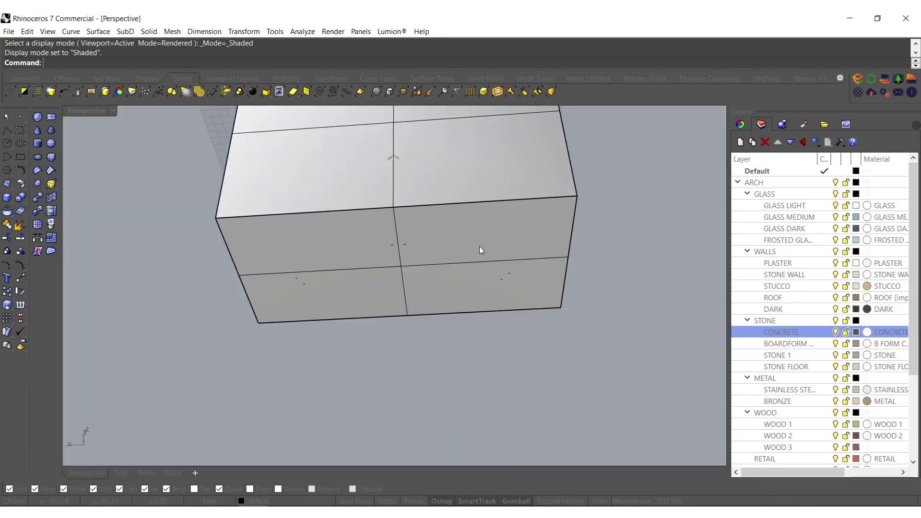
- Explode the bounding box and delete every face except the bottom surface
{"action": "left_click", "coordinate": [428, 182]}
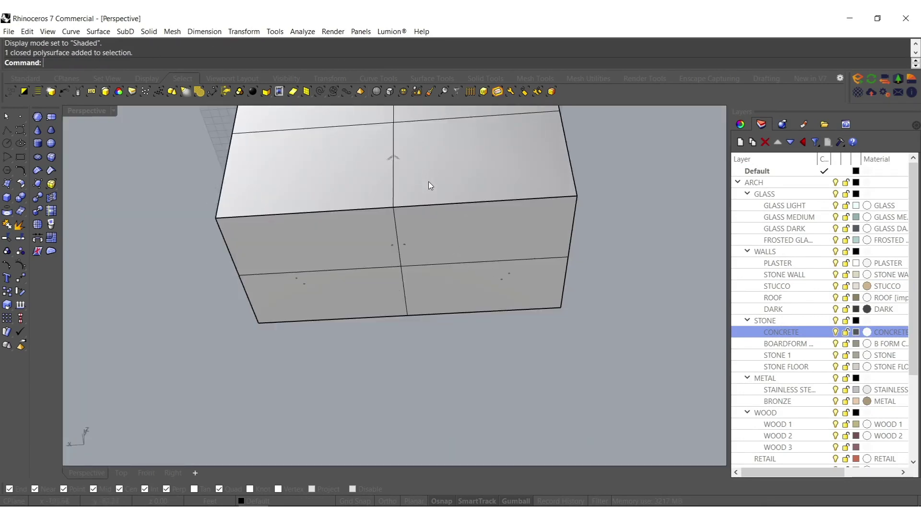
{"action": "right_click_drag", "start_coordinate": [428, 182], "coordinate": [428, 203], "text": "shift"}
{"action": "middle_click", "coordinate": [453, 287]}
{"action": "left_click", "coordinate": [464, 296]}
{"action": "left_click", "coordinate": [458, 286], "text": "ctrl"}
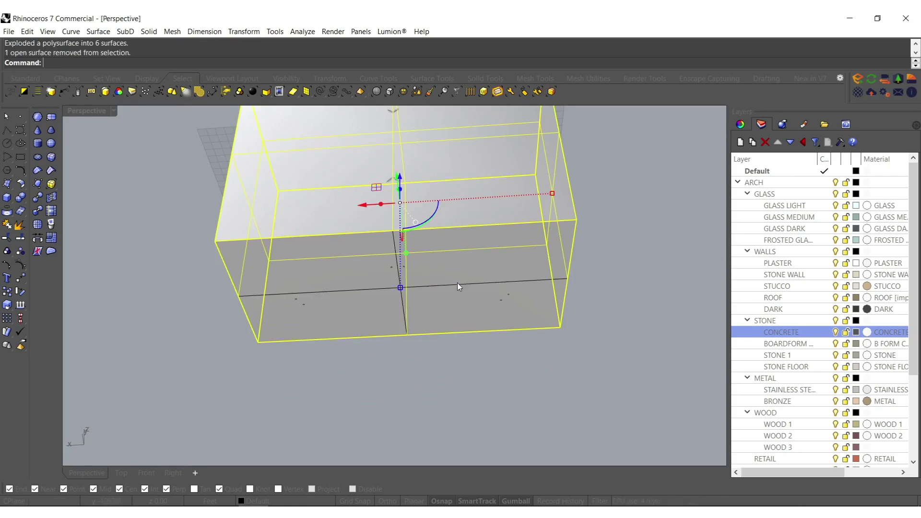
{"action": "key", "text": "Delete"}
{"action": "right_click_drag", "start_coordinate": [420, 258], "coordinate": [549, 295]}
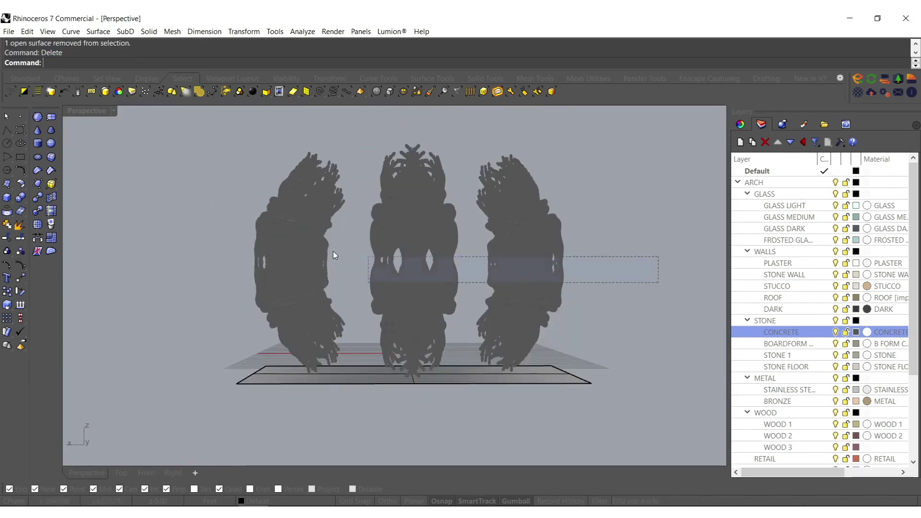
- Lock the column mesh and stretch the bottom surface along its Y direction
{"action": "left_click_drag", "start_coordinate": [333, 252], "coordinate": [292, 229]}
{"action": "key", "text": "ctrl+l"}
{"action": "right_click_drag", "start_coordinate": [307, 304], "coordinate": [331, 250]}
{"action": "left_click", "coordinate": [451, 400]}
{"action": "right_click_drag", "start_coordinate": [331, 249], "coordinate": [395, 297]}
{"action": "left_click_drag", "start_coordinate": [324, 262], "coordinate": [285, 260]}
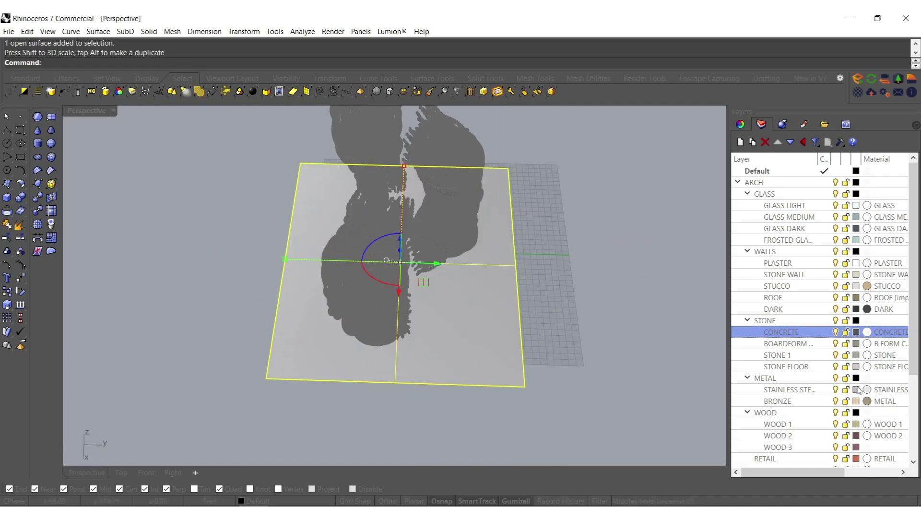
- Scale the bottom surface up several times into a huge ground plane extending far beyond the columns
{"action": "right_click_drag", "start_coordinate": [346, 258], "coordinate": [316, 288], "text": "shift"}
{"action": "scroll", "coordinate": [361, 313], "scroll_direction": "down", "scroll_amount": 7}
{"action": "scroll", "coordinate": [317, 287], "scroll_direction": "up", "scroll_amount": 4}
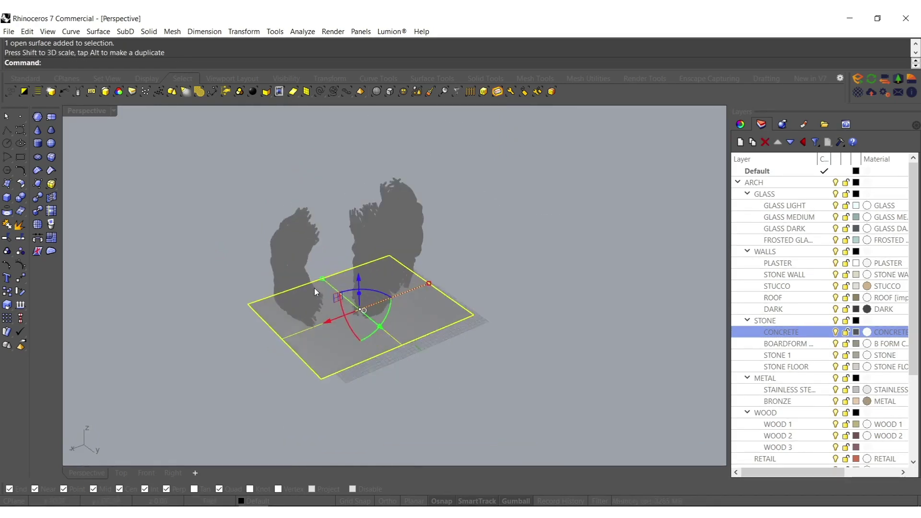
{"action": "scroll", "coordinate": [317, 287], "scroll_direction": "up", "scroll_amount": 2}
{"action": "left_click_drag", "start_coordinate": [323, 276], "coordinate": [206, 175], "text": "shift"}
{"action": "scroll", "coordinate": [305, 206], "scroll_direction": "down", "scroll_amount": 10}
{"action": "right_click_drag", "start_coordinate": [206, 175], "coordinate": [320, 305], "text": "shift"}
{"action": "scroll", "coordinate": [300, 248], "scroll_direction": "down", "scroll_amount": 5}
{"action": "middle_click", "coordinate": [294, 246]}
{"action": "left_click_drag", "start_coordinate": [320, 306], "coordinate": [252, 210], "text": "shift"}
{"action": "left_click", "coordinate": [253, 210]}
{"action": "left_click", "coordinate": [406, 347]}
{"action": "right_click_drag", "start_coordinate": [405, 347], "coordinate": [402, 166]}
{"action": "left_click_drag", "start_coordinate": [400, 176], "coordinate": [401, 149], "text": "shift"}
- Rebuild the ground surface with a point count of 55 in U and V at degree 3
{"action": "type", "text": "Reb"}
{"action": "right_click_drag", "start_coordinate": [459, 281], "coordinate": [463, 250]}
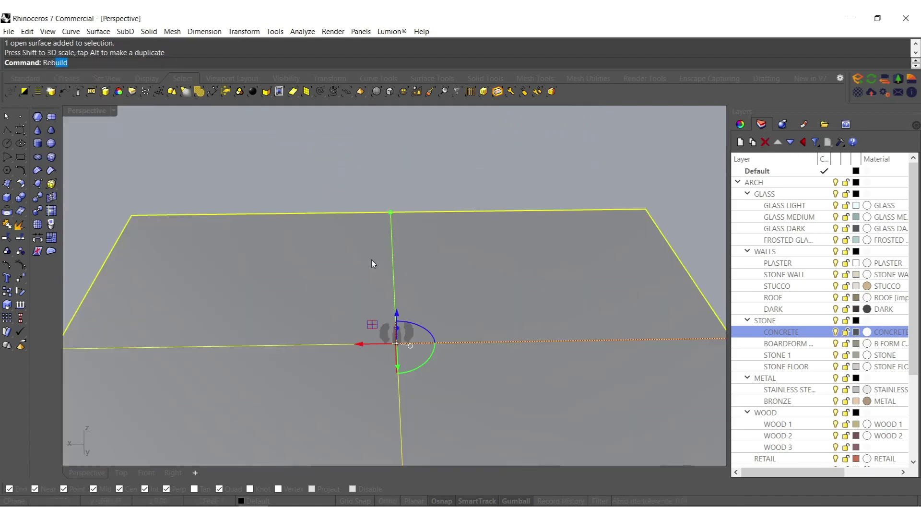
{"action": "key", "text": "Return"}
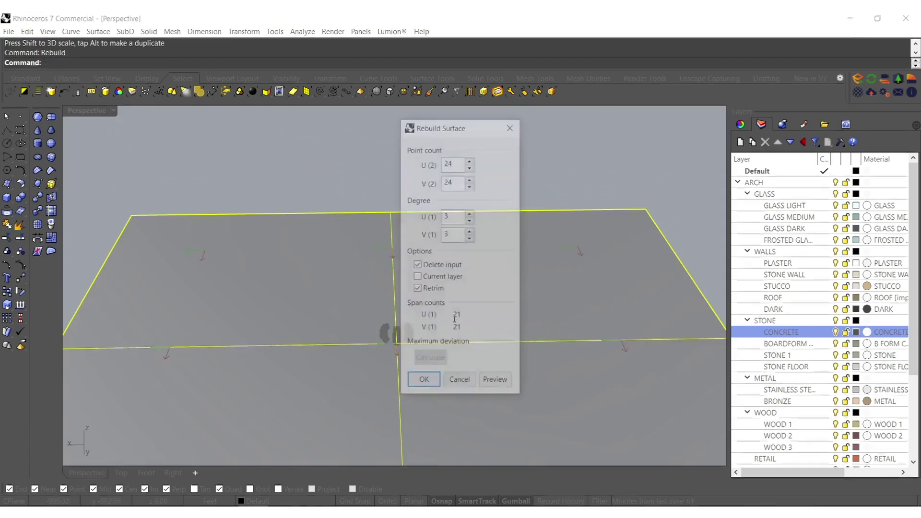
{"action": "left_click_drag", "start_coordinate": [458, 169], "coordinate": [434, 166]}
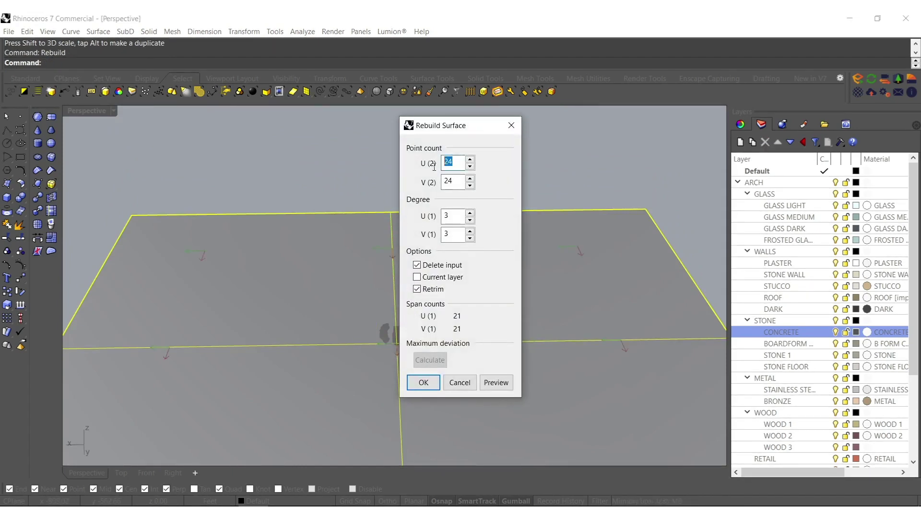
{"action": "type", "text": "5"}
{"action": "left_click_drag", "start_coordinate": [457, 183], "coordinate": [412, 192]}
{"action": "type", "text": "55"}
{"action": "left_click", "coordinate": [430, 382]}
- Turn on the ground surface's control points, brush-select irregular bands around the columns and raise them into hills
{"action": "right_click_drag", "start_coordinate": [429, 332], "coordinate": [454, 299], "text": "shift"}
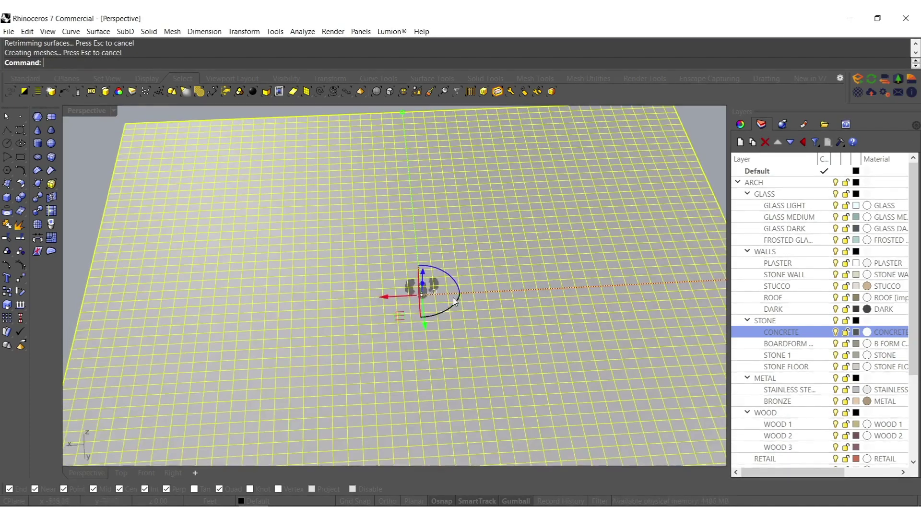
{"action": "left_click", "coordinate": [26, 266]}
{"action": "left_click", "coordinate": [429, 94]}
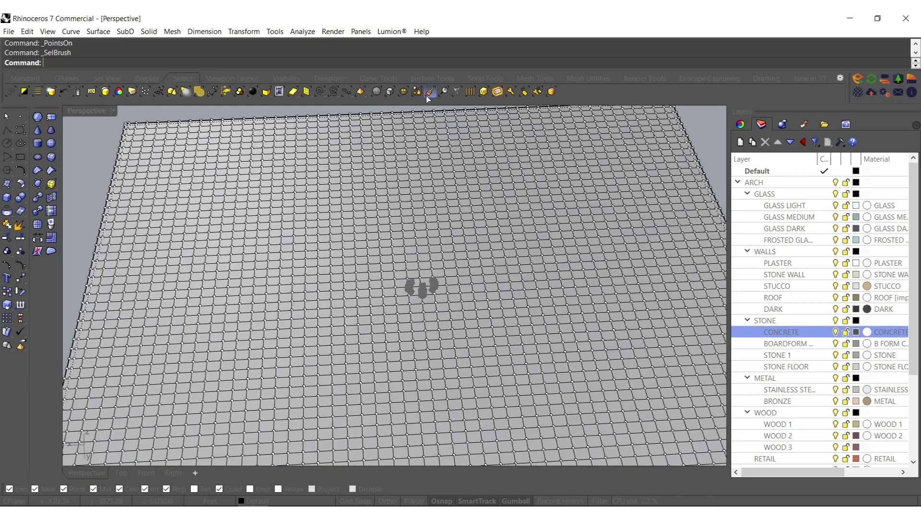
{"action": "right_click_drag", "start_coordinate": [431, 356], "coordinate": [414, 281], "text": "shift"}
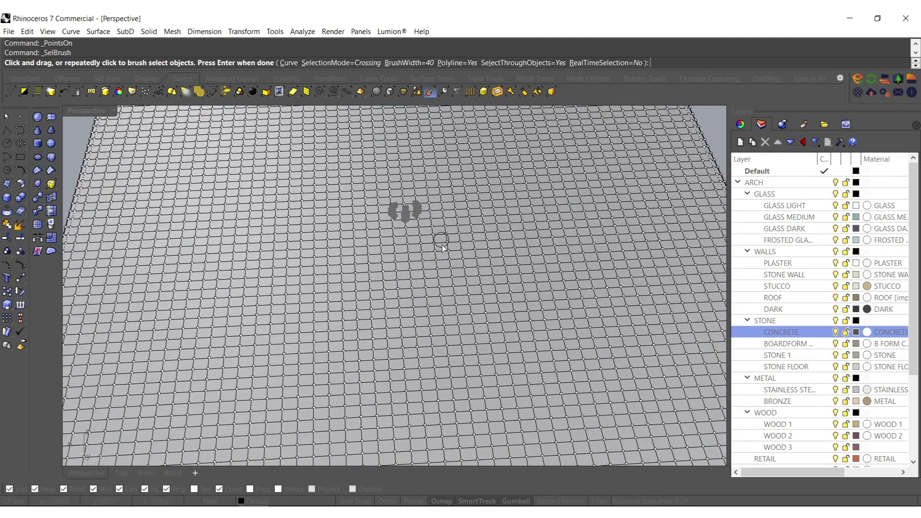
{"action": "mouse_move", "coordinate": [498, 398]}
{"action": "left_mouse_down"}
{"action": "mouse_move", "coordinate": [482, 397]}
{"action": "mouse_move", "coordinate": [474, 139]}
{"action": "mouse_move", "coordinate": [304, 232]}
{"action": "mouse_move", "coordinate": [302, 408]}
{"action": "mouse_move", "coordinate": [287, 239]}
{"action": "mouse_move", "coordinate": [291, 126]}
{"action": "mouse_move", "coordinate": [548, 116]}
{"action": "mouse_move", "coordinate": [509, 338]}
{"action": "mouse_move", "coordinate": [663, 434]}
{"action": "mouse_move", "coordinate": [503, 253]}
{"action": "mouse_move", "coordinate": [624, 136]}
{"action": "mouse_move", "coordinate": [523, 117]}
{"action": "mouse_move", "coordinate": [285, 185]}
{"action": "mouse_move", "coordinate": [251, 394]}
{"action": "mouse_move", "coordinate": [287, 354]}
{"action": "mouse_move", "coordinate": [303, 146]}
{"action": "mouse_move", "coordinate": [196, 182]}
{"action": "mouse_move", "coordinate": [167, 210]}
{"action": "left_mouse_up"}
{"action": "key", "text": "Return"}
{"action": "right_click_drag", "start_coordinate": [423, 338], "coordinate": [418, 254]}
{"action": "left_click_drag", "start_coordinate": [416, 240], "coordinate": [434, 220]}
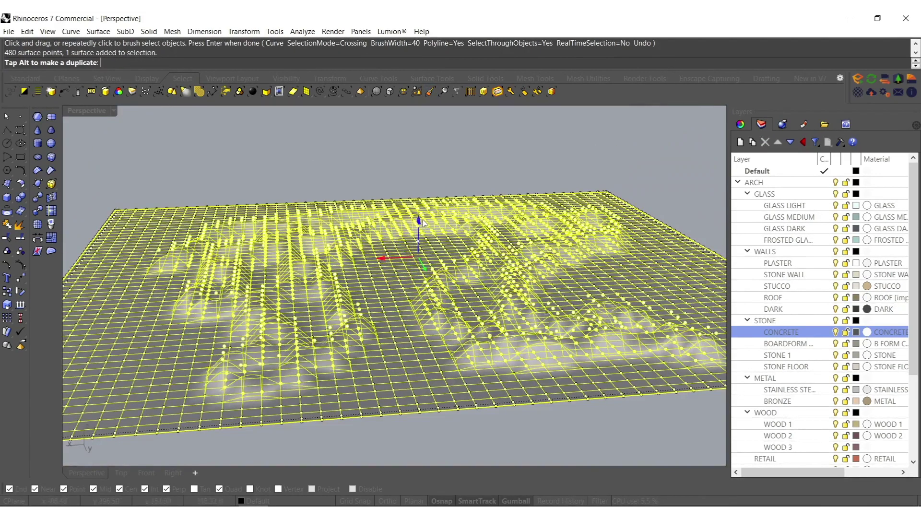
- Turn the ground surface's control points back on, brush-select the strip running through the columns and lower it into a valley
{"action": "mouse_move", "coordinate": [433, 220]}
{"action": "right_mouse_down"}
{"action": "mouse_move", "coordinate": [420, 309]}
{"action": "mouse_move", "coordinate": [457, 271]}
{"action": "right_mouse_up"}
{"action": "key", "text": "Escape"}
{"action": "key", "text": "Escape"}
{"action": "right_click_drag", "start_coordinate": [398, 266], "coordinate": [382, 286]}
{"action": "left_click", "coordinate": [382, 287]}
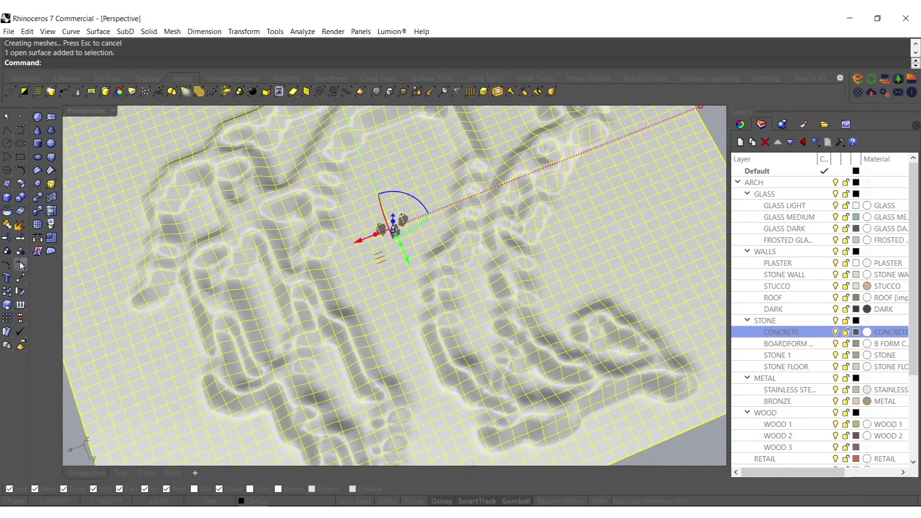
{"action": "left_click", "coordinate": [21, 264]}
{"action": "left_click", "coordinate": [430, 91]}
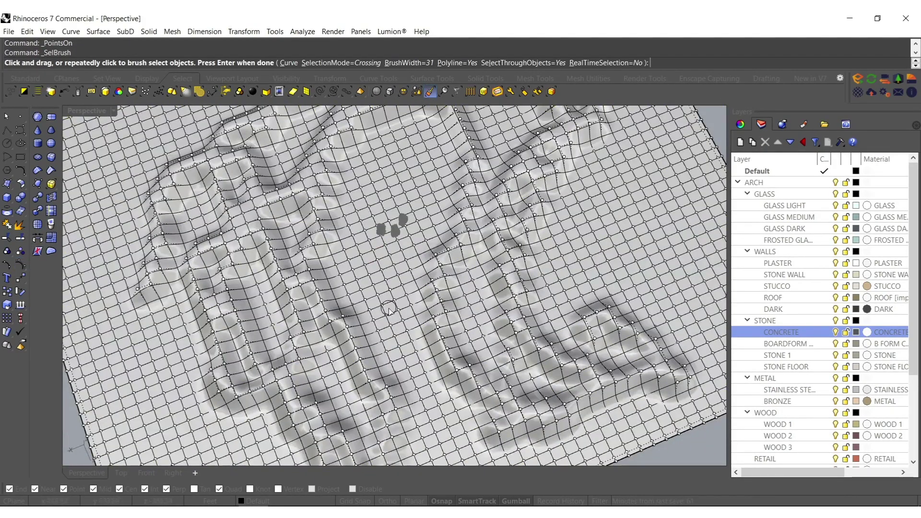
{"action": "mouse_move", "coordinate": [386, 293]}
{"action": "left_mouse_down"}
{"action": "mouse_move", "coordinate": [408, 242]}
{"action": "mouse_move", "coordinate": [384, 221]}
{"action": "mouse_move", "coordinate": [398, 213]}
{"action": "mouse_move", "coordinate": [374, 235]}
{"action": "mouse_move", "coordinate": [388, 256]}
{"action": "mouse_move", "coordinate": [398, 355]}
{"action": "mouse_move", "coordinate": [442, 438]}
{"action": "mouse_move", "coordinate": [395, 329]}
{"action": "mouse_move", "coordinate": [417, 168]}
{"action": "mouse_move", "coordinate": [401, 184]}
{"action": "mouse_move", "coordinate": [409, 190]}
{"action": "left_mouse_up"}
{"action": "key", "text": "Return"}
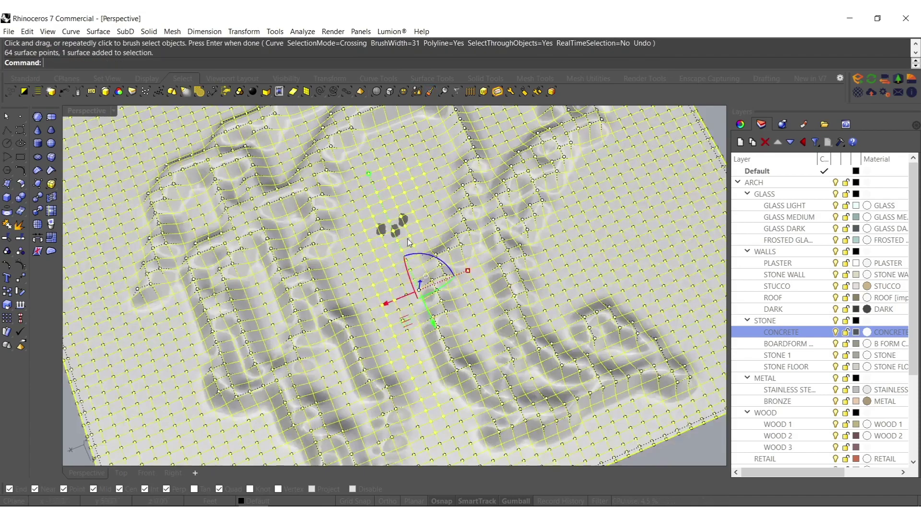
{"action": "right_click_drag", "start_coordinate": [416, 268], "coordinate": [421, 203]}
{"action": "left_click_drag", "start_coordinate": [417, 241], "coordinate": [419, 252]}
{"action": "key", "text": "Escape"}
{"action": "key", "text": "Escape"}
- Select the ground surface and adjust its position relative to the column bases
{"action": "right_click_drag", "start_coordinate": [501, 258], "coordinate": [438, 287]}
{"action": "left_click", "coordinate": [453, 249]}
{"action": "scroll", "coordinate": [453, 249], "scroll_direction": "up", "scroll_amount": 3}
{"action": "scroll", "coordinate": [435, 268], "scroll_direction": "up", "scroll_amount": 3}
{"action": "left_click_drag", "start_coordinate": [429, 226], "coordinate": [422, 206]}
{"action": "right_click_drag", "start_coordinate": [431, 219], "coordinate": [431, 277]}
{"action": "left_click_drag", "start_coordinate": [394, 280], "coordinate": [407, 314]}
{"action": "scroll", "coordinate": [408, 314], "scroll_direction": "down", "scroll_amount": 4}
{"action": "right_click_drag", "start_coordinate": [409, 312], "coordinate": [414, 289]}
{"action": "key", "text": "Escape"}
{"action": "scroll", "coordinate": [414, 289], "scroll_direction": "up", "scroll_amount": 4}
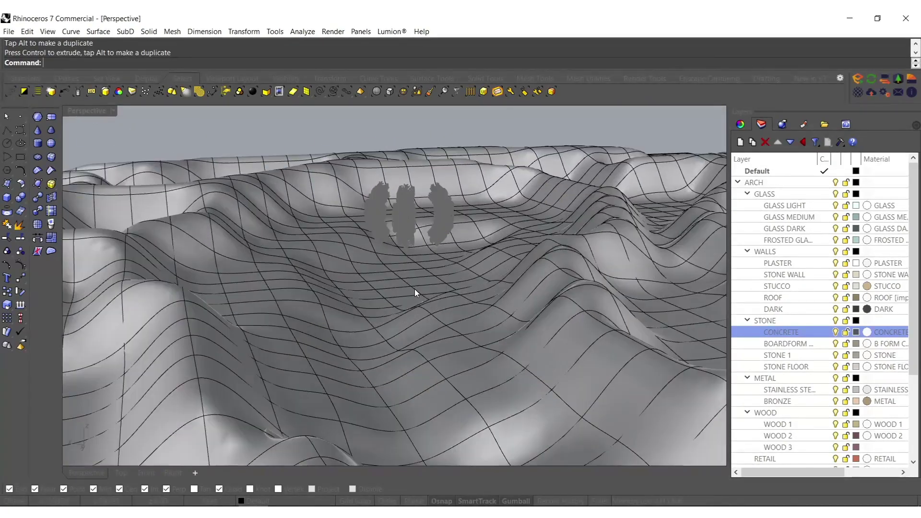
- Smooth the ground surface in X, Y and Z with fixed boundaries, world coordinates and 100 smooth steps
{"action": "left_click", "coordinate": [414, 289]}
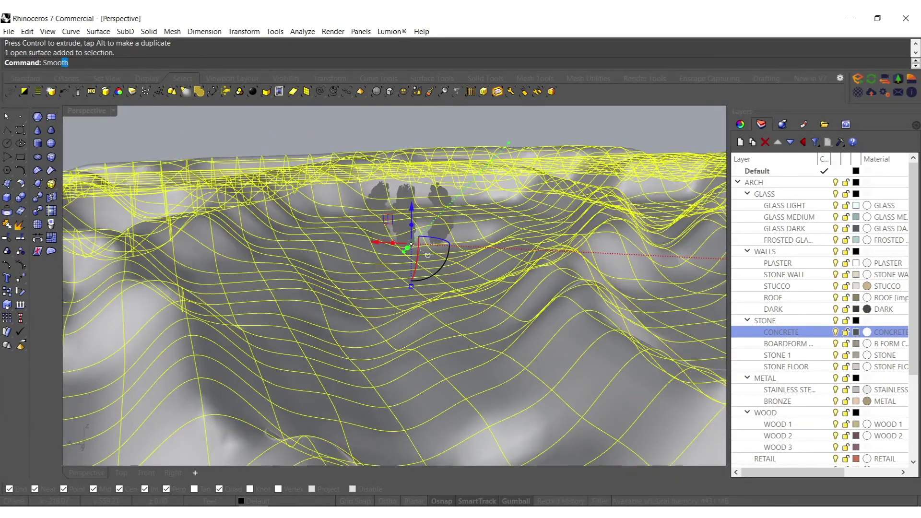
{"action": "key", "text": "Return"}
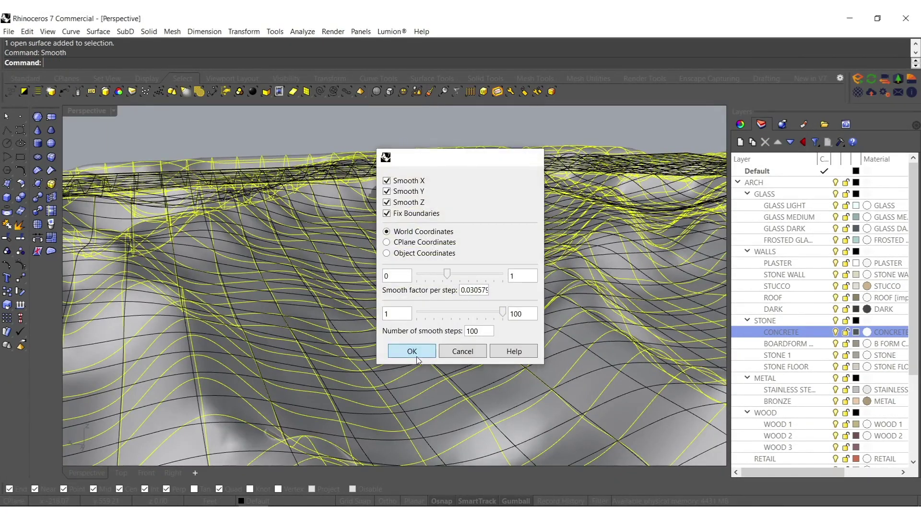
{"action": "left_click", "coordinate": [413, 352]}
{"action": "right_click_drag", "start_coordinate": [420, 314], "coordinate": [476, 288]}
{"action": "mouse_move", "coordinate": [471, 303]}
{"action": "right_mouse_down"}
{"action": "mouse_move", "coordinate": [375, 257]}
{"action": "mouse_move", "coordinate": [373, 318]}
{"action": "mouse_move", "coordinate": [413, 243]}
{"action": "right_mouse_up"}
{"action": "scroll", "coordinate": [413, 244], "scroll_direction": "up", "scroll_amount": 5}
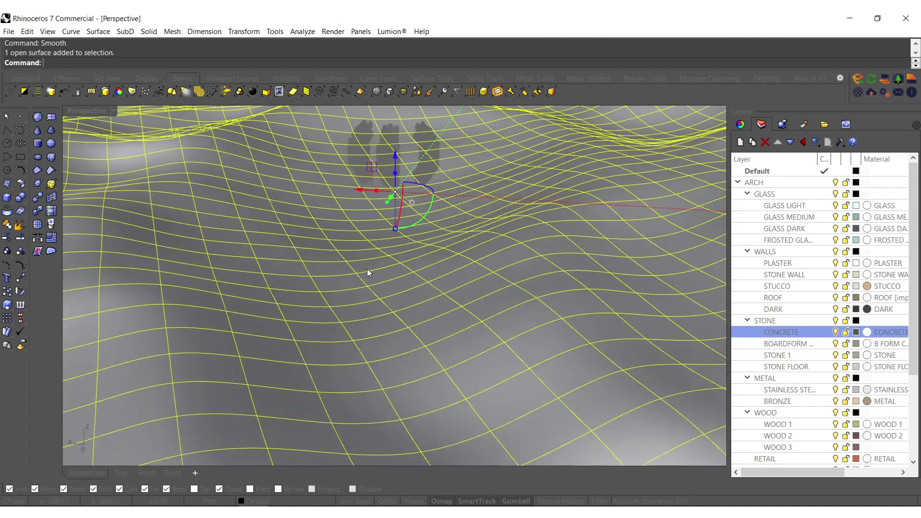
- Make a vertically stretched duplicate of the ground surface and assign it to the GRASS layer
{"action": "left_click_drag", "start_coordinate": [395, 229], "coordinate": [397, 232]}
{"action": "scroll", "coordinate": [810, 372], "scroll_direction": "down", "scroll_amount": 3}
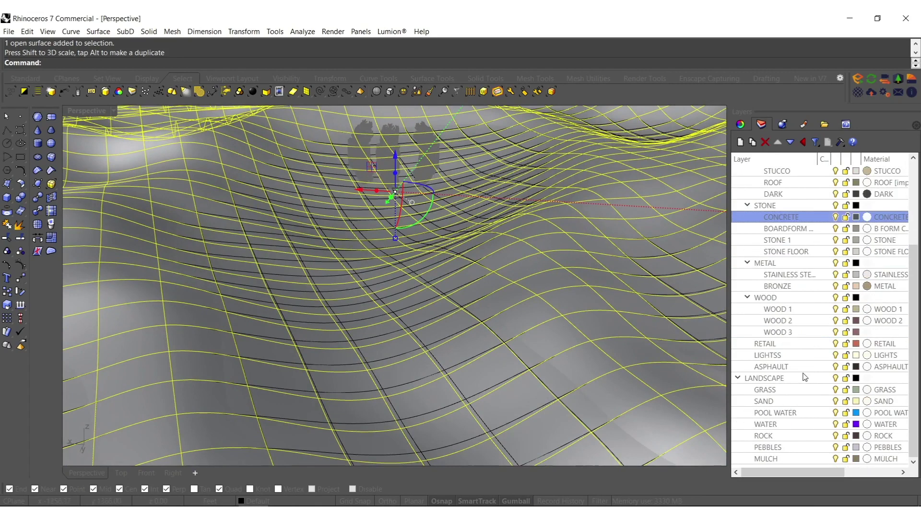
{"action": "right_click", "coordinate": [772, 393]}
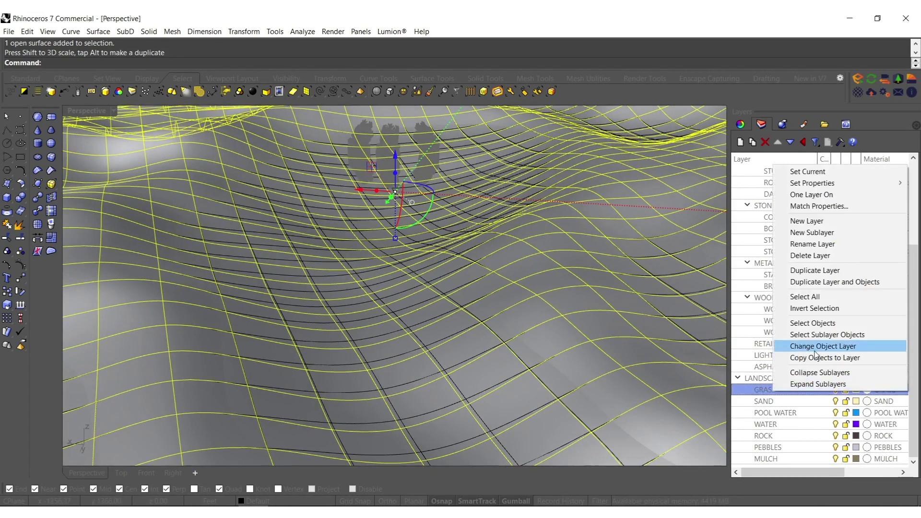
{"action": "left_click", "coordinate": [796, 345]}
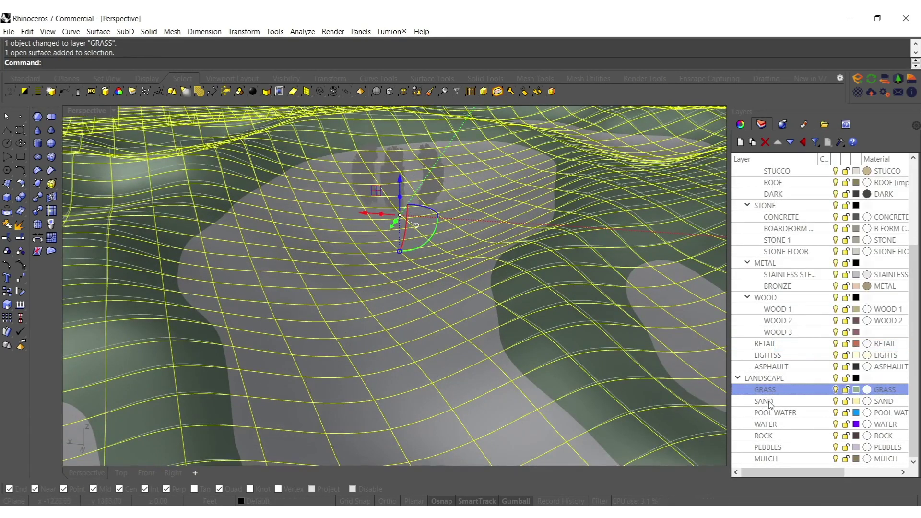
- Assign the other ground surface to the SAND layer
{"action": "right_click", "coordinate": [767, 404]}
{"action": "left_click", "coordinate": [791, 357]}
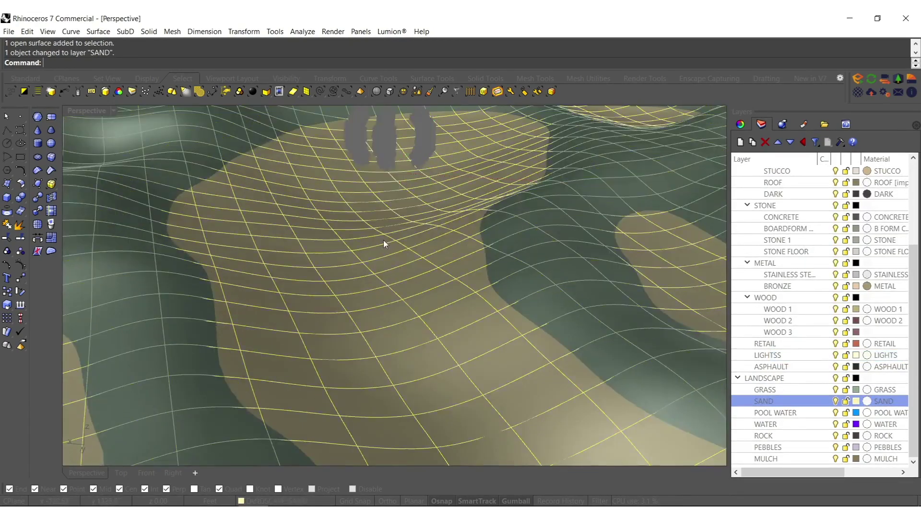
{"action": "scroll", "coordinate": [385, 269], "scroll_direction": "down", "scroll_amount": 5}
{"action": "key", "text": "Escape"}
{"action": "right_click_drag", "start_coordinate": [352, 214], "coordinate": [581, 152]}
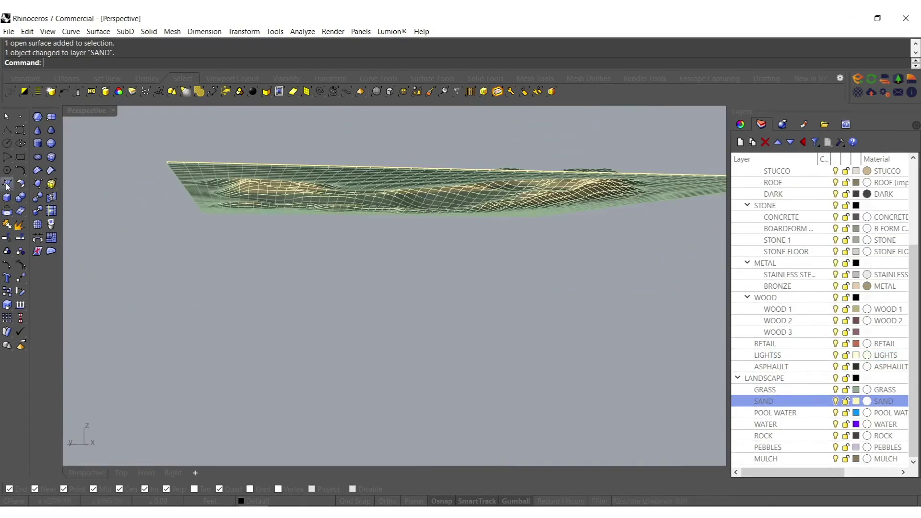
{"action": "left_click", "coordinate": [7, 185]}
{"action": "left_click", "coordinate": [102, 190]}
{"action": "right_click_drag", "start_coordinate": [147, 211], "coordinate": [226, 278]}
{"action": "left_click", "coordinate": [168, 373]}
{"action": "scroll", "coordinate": [406, 254], "scroll_direction": "down", "scroll_amount": 7}
{"action": "right_click_drag", "start_coordinate": [408, 261], "coordinate": [404, 283]}
{"action": "key", "text": "Escape"}
- Create a three-point plane across the corners of the terrain
{"action": "key", "text": "Return"}
{"action": "type", "text": "3"}
{"action": "key", "text": "Return"}
{"action": "left_click", "coordinate": [285, 326]}
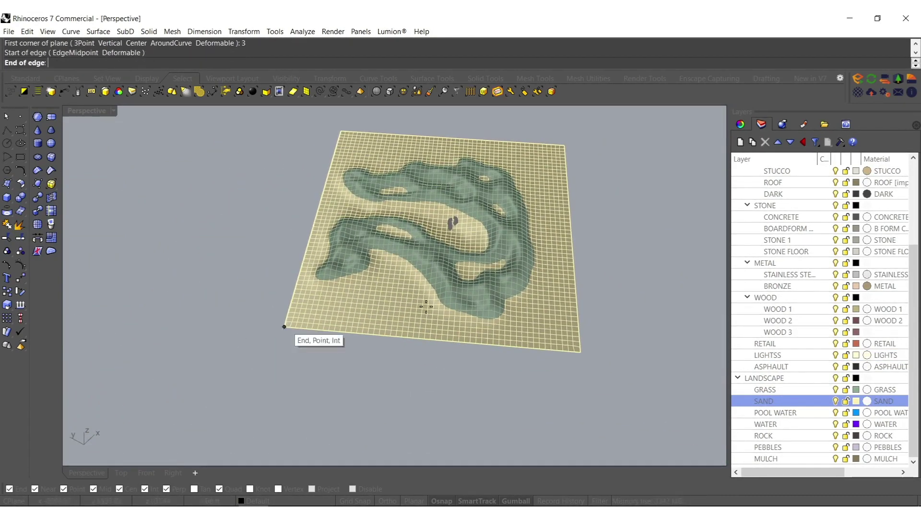
{"action": "left_click", "coordinate": [581, 354]}
{"action": "left_click", "coordinate": [541, 144]}
- Select the new plane and adjust its height to set the water level in the valley around the columns
{"action": "scroll", "coordinate": [462, 228], "scroll_direction": "up", "scroll_amount": 8}
{"action": "left_click", "coordinate": [433, 243]}
{"action": "right_click_drag", "start_coordinate": [410, 241], "coordinate": [514, 235]}
{"action": "scroll", "coordinate": [396, 235], "scroll_direction": "up", "scroll_amount": 5}
{"action": "scroll", "coordinate": [401, 257], "scroll_direction": "down", "scroll_amount": 7}
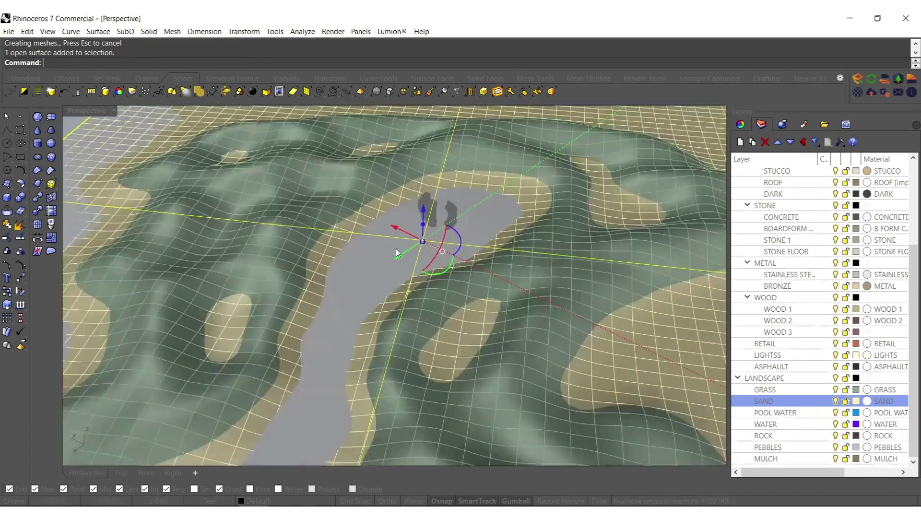
{"action": "right_click_drag", "start_coordinate": [397, 252], "coordinate": [413, 302]}
{"action": "scroll", "coordinate": [432, 196], "scroll_direction": "up", "scroll_amount": 10}
{"action": "mouse_move", "coordinate": [477, 183]}
{"action": "left_mouse_down"}
{"action": "mouse_move", "coordinate": [479, 198]}
{"action": "mouse_move", "coordinate": [485, 192]}
{"action": "left_mouse_up"}
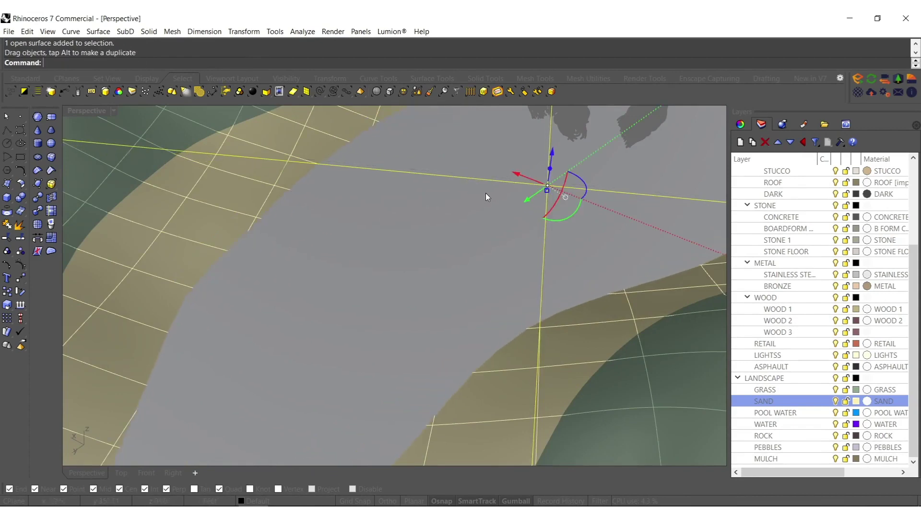
- Assign the plane to the POOL WATER layer and unlock the locked objects
{"action": "right_click", "coordinate": [766, 417]}
{"action": "left_click", "coordinate": [817, 368]}
{"action": "scroll", "coordinate": [463, 266], "scroll_direction": "down", "scroll_amount": 3}
{"action": "middle_click", "coordinate": [466, 262]}
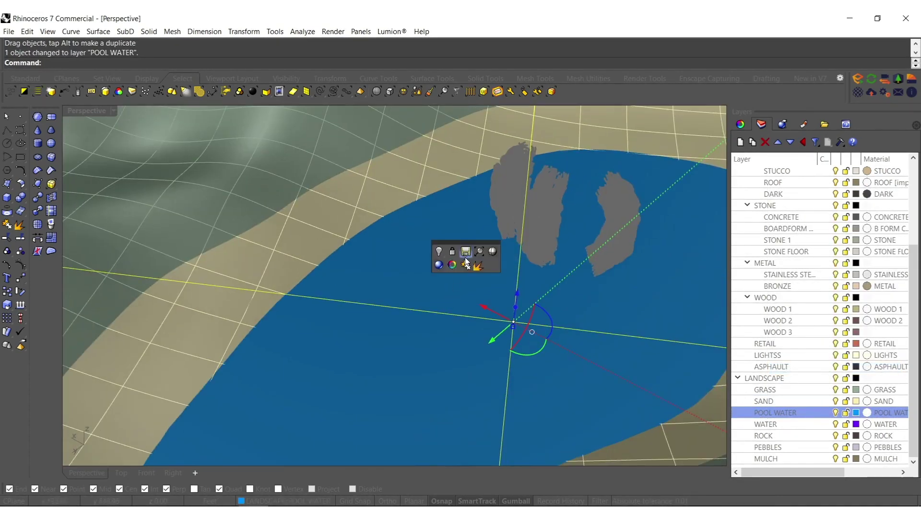
{"action": "right_click", "coordinate": [452, 252]}
{"action": "right_click_drag", "start_coordinate": [517, 206], "coordinate": [518, 277]}
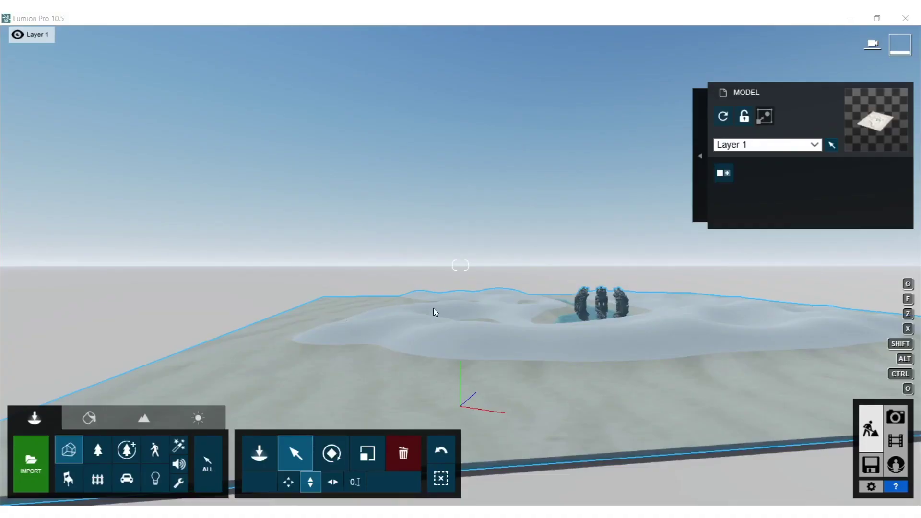
- Switch to Lumion and apply the Wild Grass 02 3D grass material to the GRASS surface of the imported model
{"action": "right_click_drag", "start_coordinate": [480, 314], "coordinate": [506, 273]}
{"action": "key", "text": "w"}
{"action": "right_click_drag", "start_coordinate": [432, 206], "coordinate": [521, 355]}
{"action": "key", "text": "w"}
{"action": "key", "text": "w"}
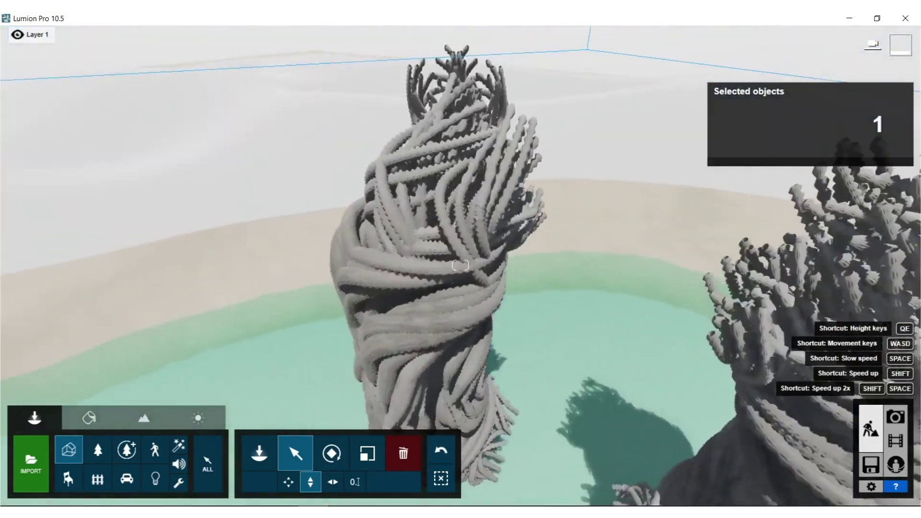
{"action": "key", "text": "s"}
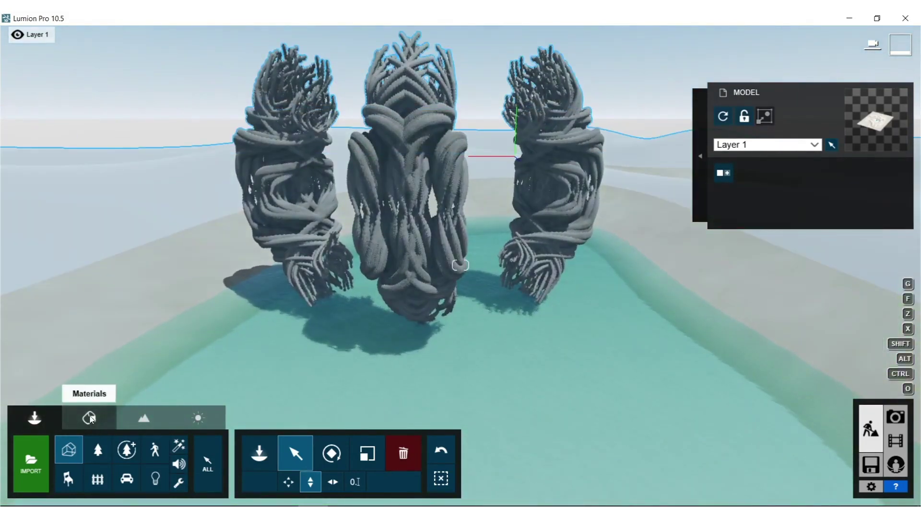
{"action": "left_click", "coordinate": [90, 417]}
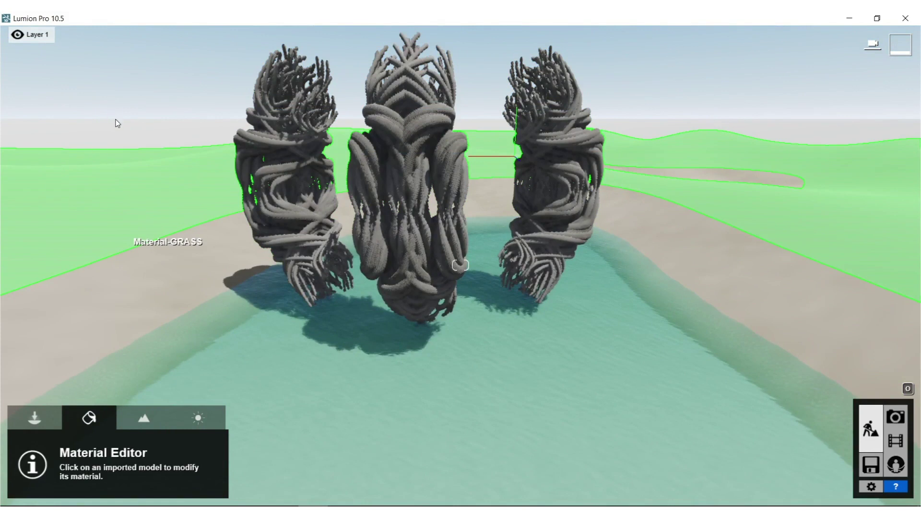
{"action": "left_click", "coordinate": [107, 155]}
{"action": "left_click", "coordinate": [39, 104]}
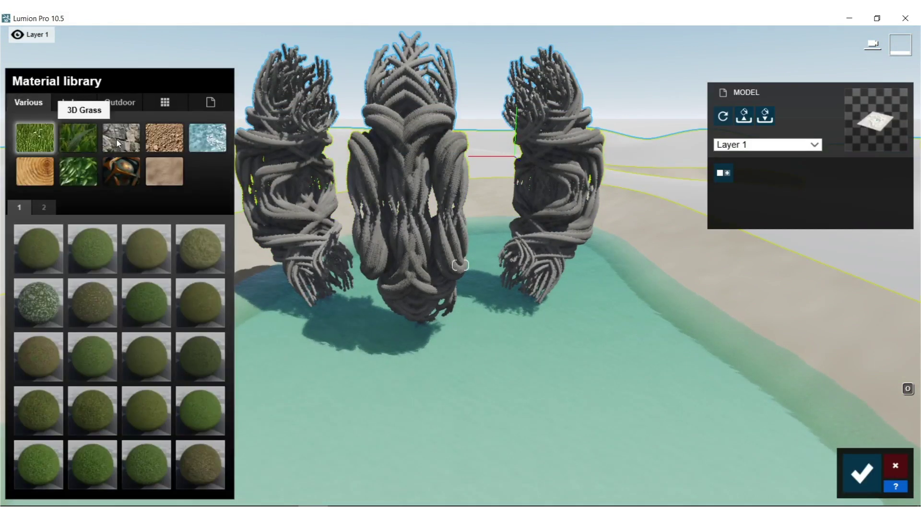
{"action": "left_click", "coordinate": [85, 141]}
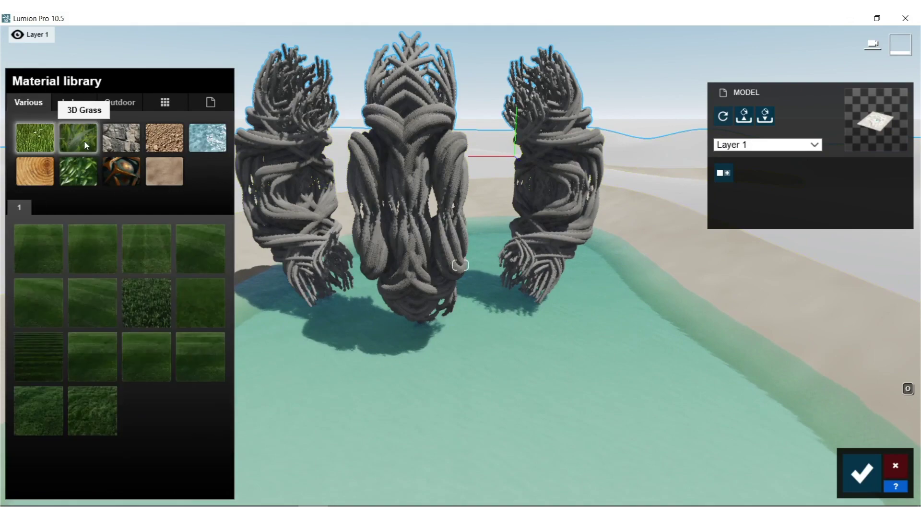
{"action": "left_click", "coordinate": [97, 406]}
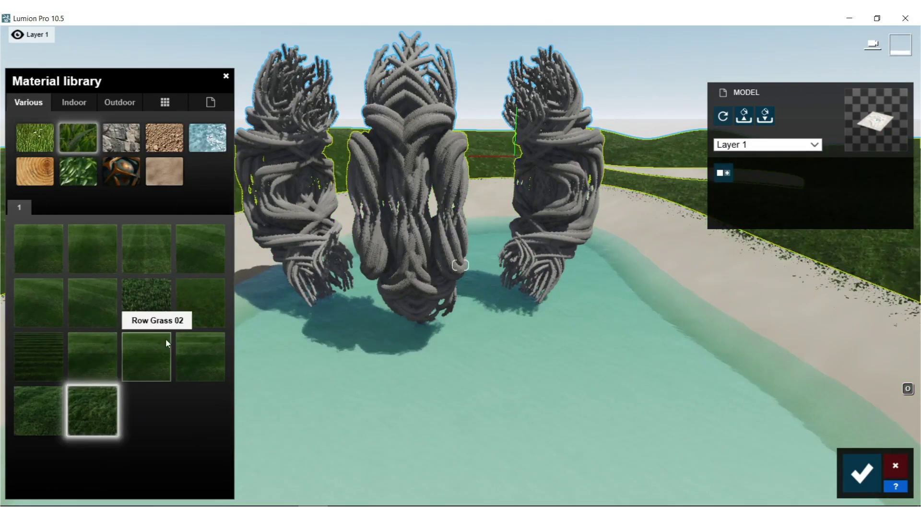
- Raise the grass length of the Wild Grass 02 material to its maximum
{"action": "left_click", "coordinate": [84, 403]}
{"action": "right_click_drag", "start_coordinate": [703, 292], "coordinate": [653, 313]}
{"action": "key", "text": "w"}
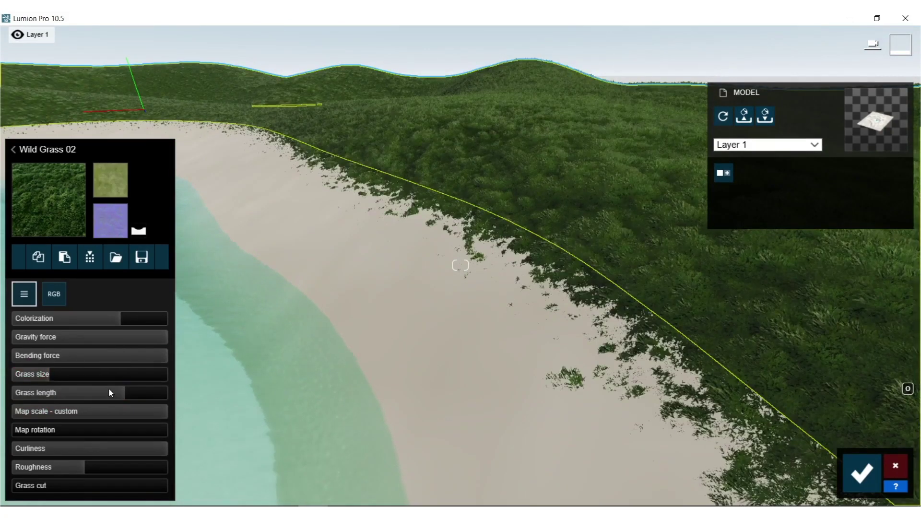
{"action": "left_click_drag", "start_coordinate": [137, 390], "coordinate": [193, 389]}
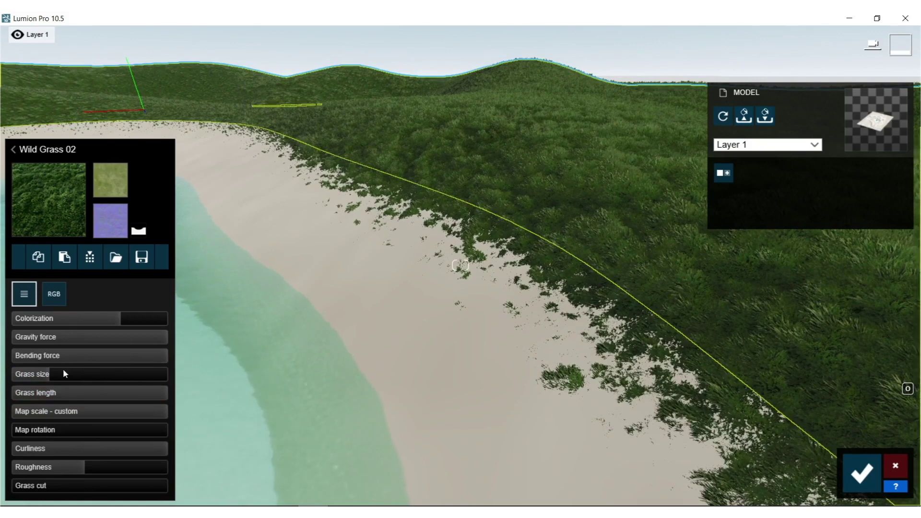
- Try Evermotion Soil 001 2048 on the sand surface and replace it with Evermotion Soil 002 2048
{"action": "left_click", "coordinate": [45, 151]}
{"action": "left_click", "coordinate": [29, 102]}
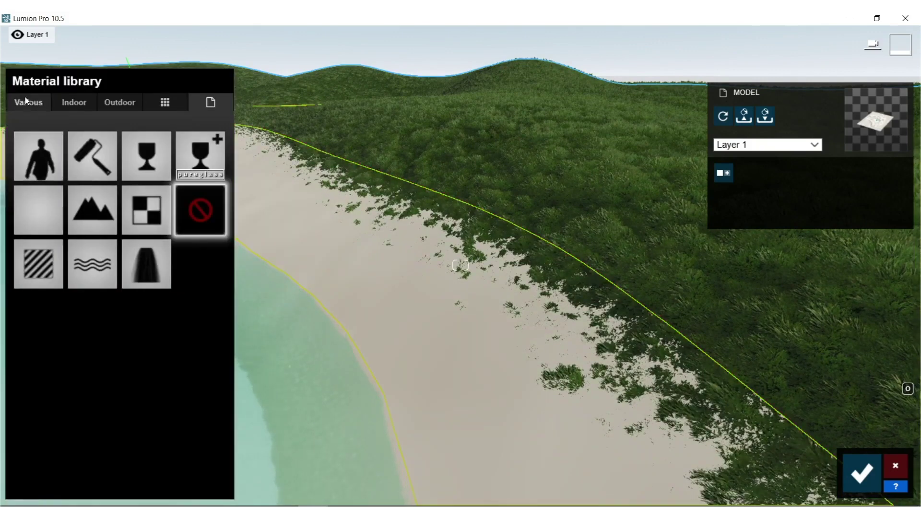
{"action": "left_click", "coordinate": [164, 134]}
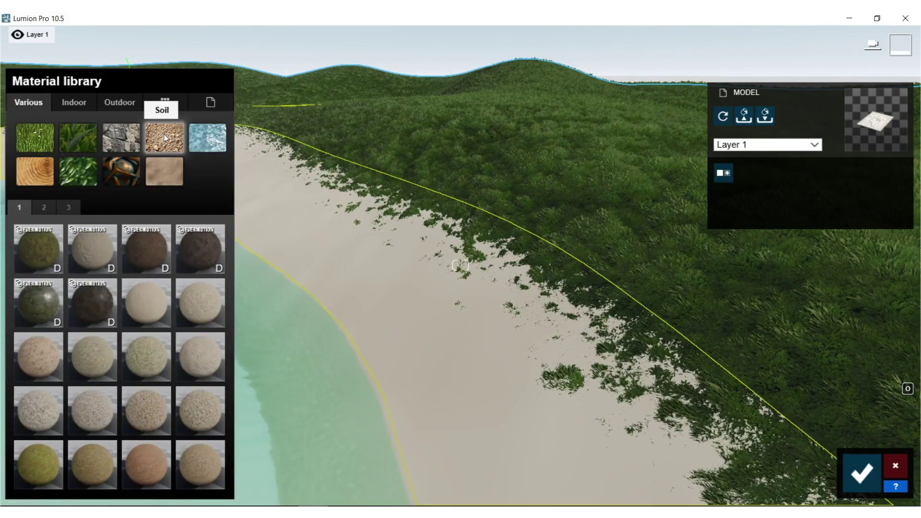
{"action": "left_click", "coordinate": [133, 248]}
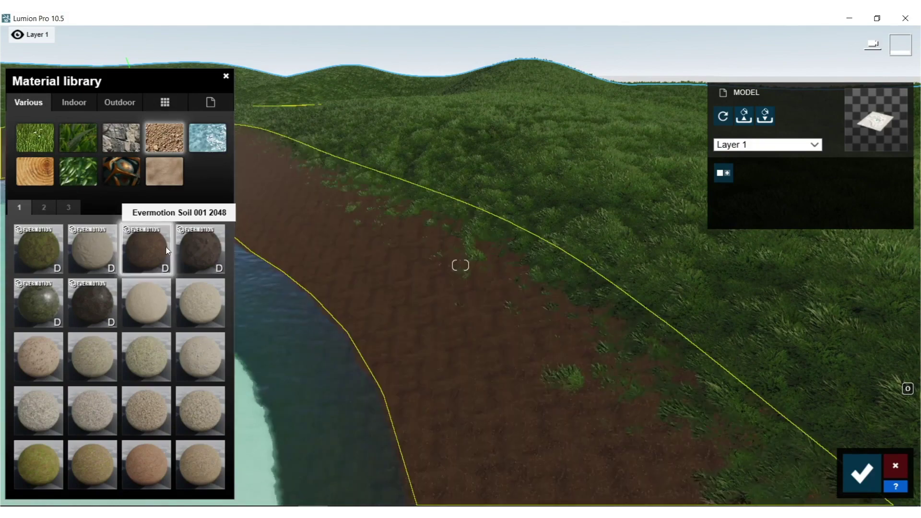
{"action": "right_click", "coordinate": [453, 353]}
{"action": "right_click", "coordinate": [453, 353]}
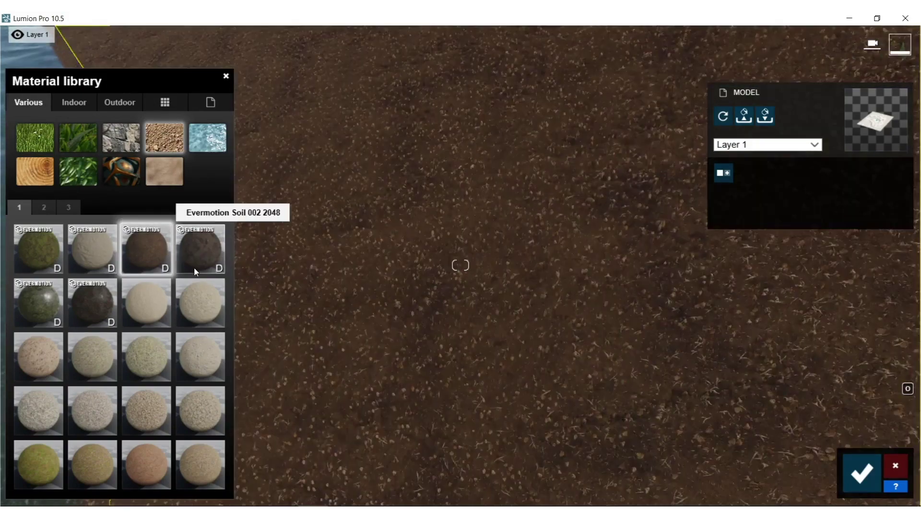
{"action": "left_click", "coordinate": [201, 252]}
{"action": "key", "text": "s"}
{"action": "right_click_drag", "start_coordinate": [364, 268], "coordinate": [231, 156]}
{"action": "key", "text": "s"}
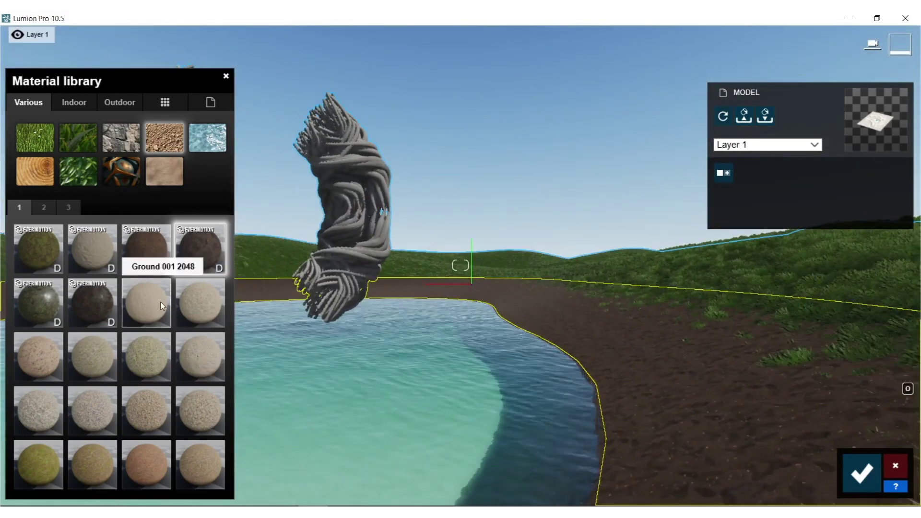
- Try Ground 001 2048, Evermotion Swamp 002 2048 and other soils on the sand surface, returning to Evermotion Soil 002 2048
{"action": "left_click", "coordinate": [160, 302]}
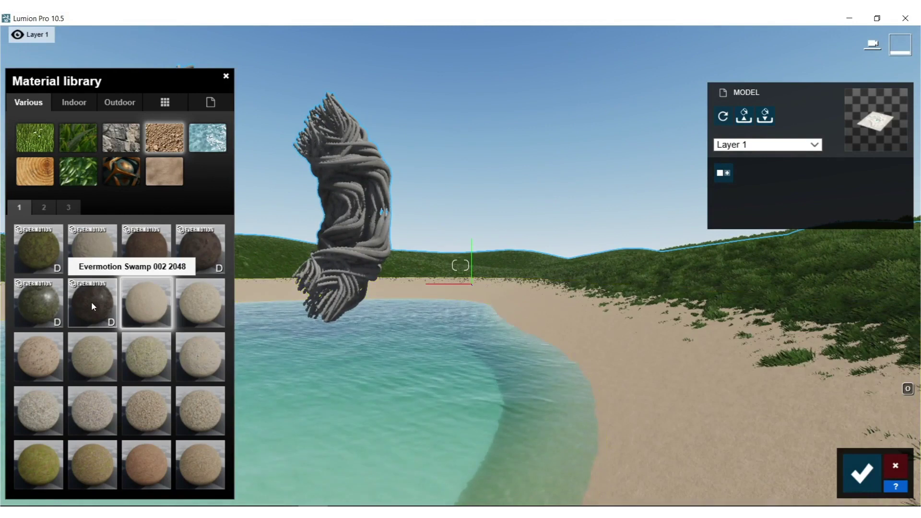
{"action": "left_click", "coordinate": [91, 301]}
{"action": "left_click", "coordinate": [149, 412]}
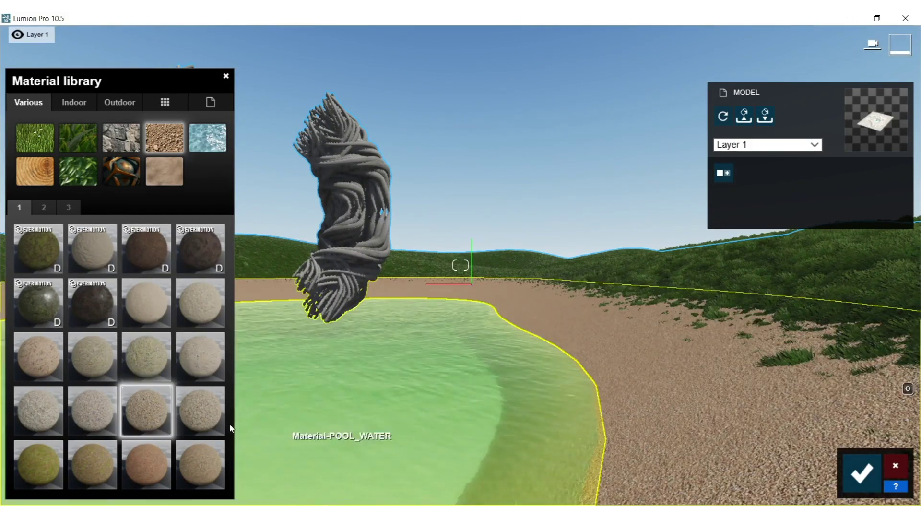
{"action": "left_click", "coordinate": [54, 466]}
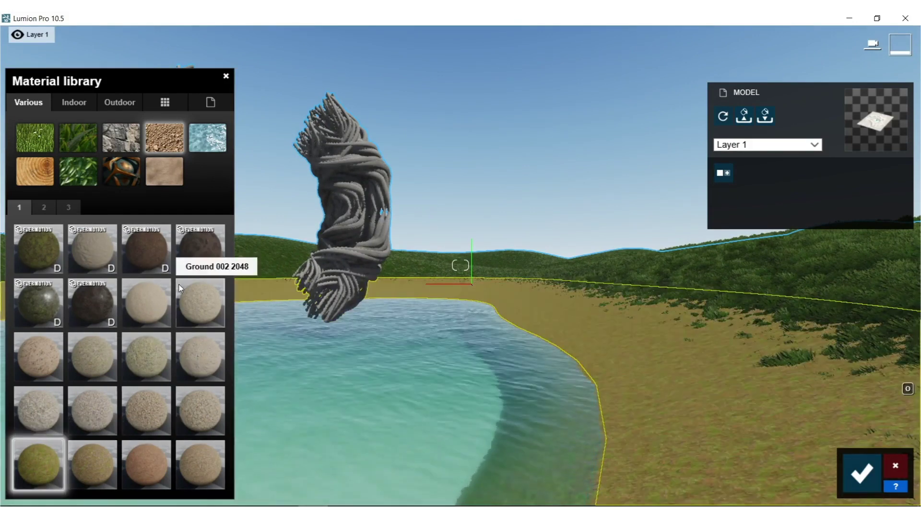
{"action": "left_click", "coordinate": [197, 257]}
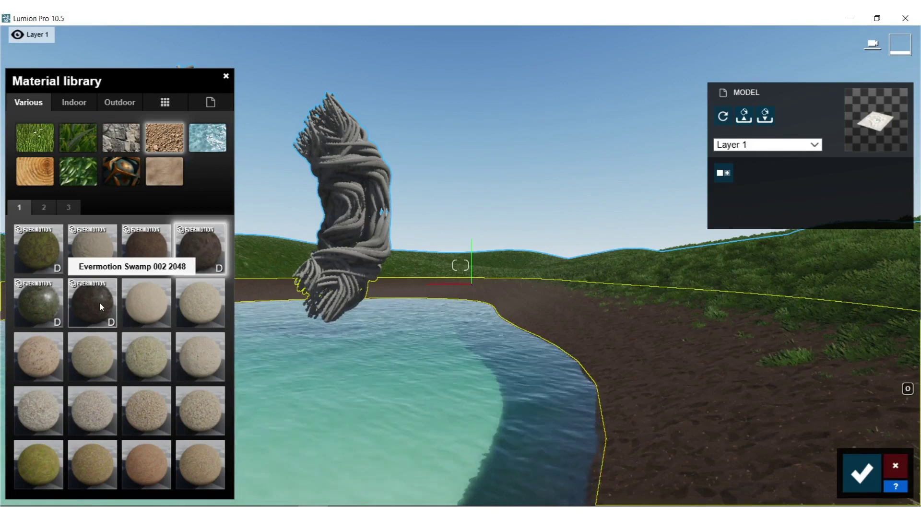
- Replace the pool's generic water with a dark blue water material from the Various water collection
{"action": "left_click", "coordinate": [428, 360]}
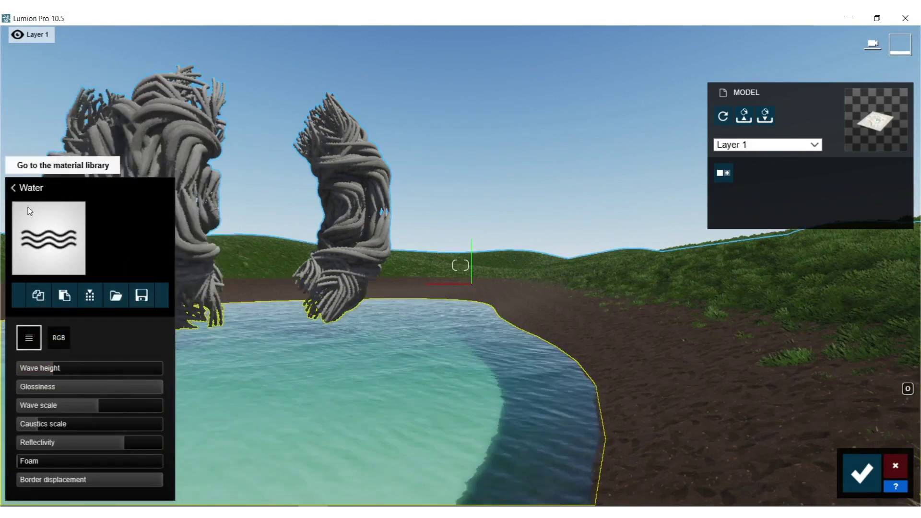
{"action": "left_click", "coordinate": [15, 189]}
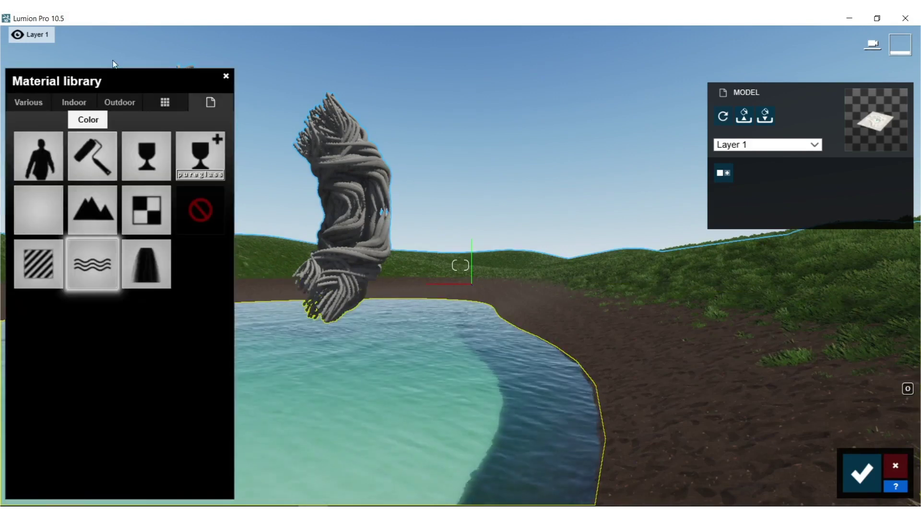
{"action": "left_click", "coordinate": [32, 102]}
{"action": "left_click", "coordinate": [207, 138]}
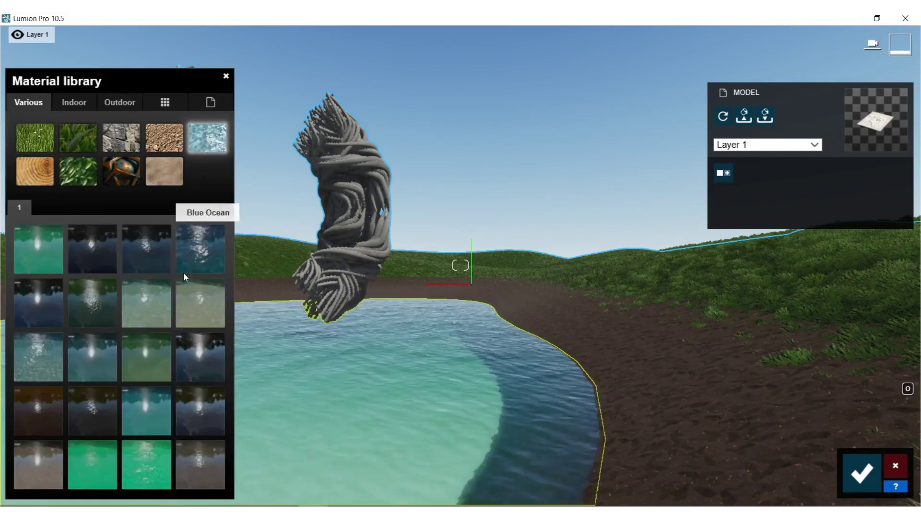
{"action": "left_click", "coordinate": [151, 251]}
- Apply the Polii TilesMarble 065 2k indoor tile material to the strand columns and save the material changes
{"action": "mouse_move", "coordinate": [480, 311]}
{"action": "right_mouse_down"}
{"action": "mouse_move", "coordinate": [446, 309]}
{"action": "mouse_move", "coordinate": [394, 240]}
{"action": "mouse_move", "coordinate": [364, 269]}
{"action": "mouse_move", "coordinate": [506, 270]}
{"action": "right_mouse_up"}
{"action": "key", "text": "w"}
{"action": "key", "text": "w"}
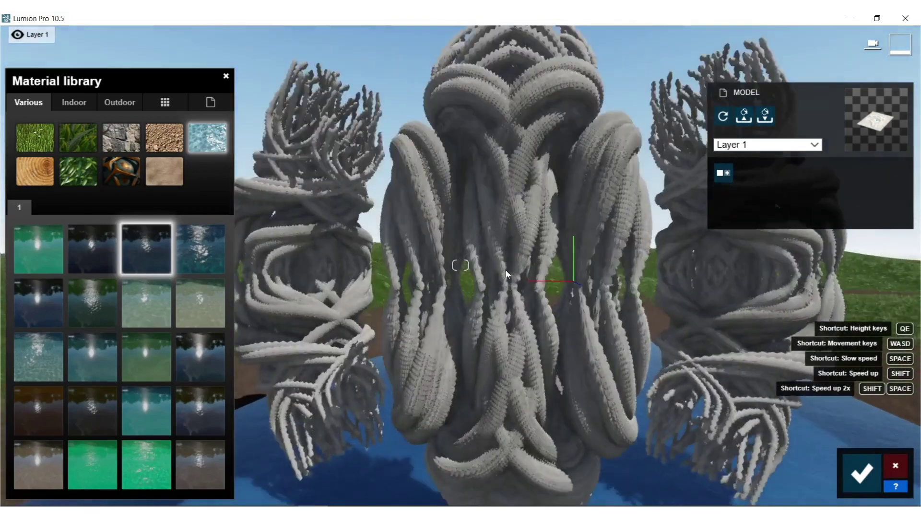
{"action": "left_click", "coordinate": [519, 356]}
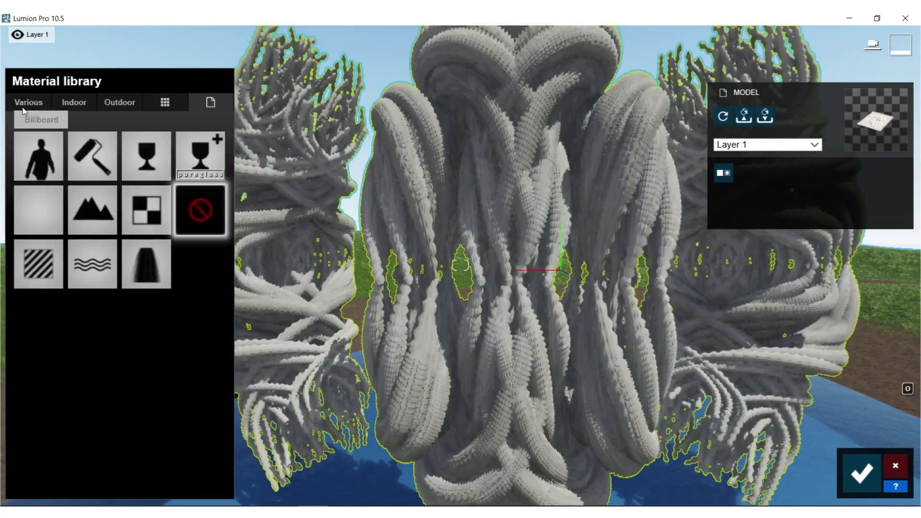
{"action": "left_click", "coordinate": [74, 102]}
{"action": "left_click", "coordinate": [91, 180]}
{"action": "left_click", "coordinate": [120, 171]}
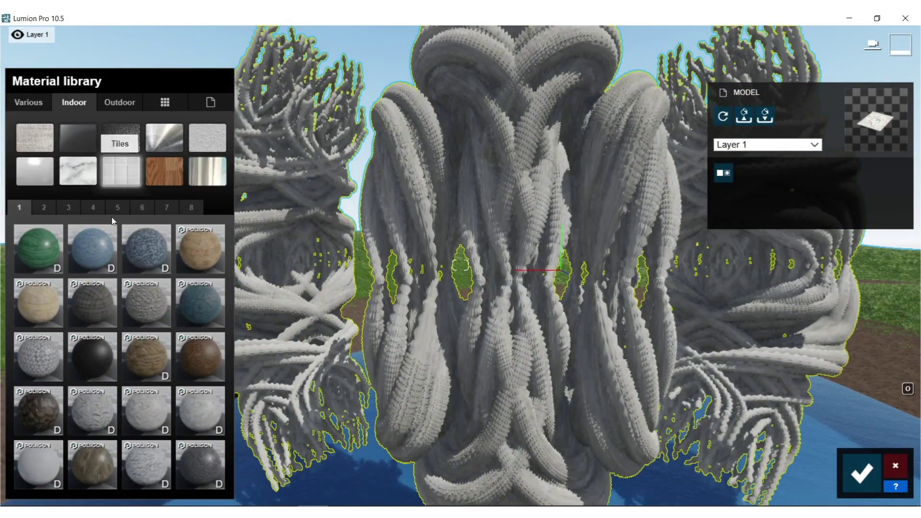
{"action": "left_click", "coordinate": [145, 471]}
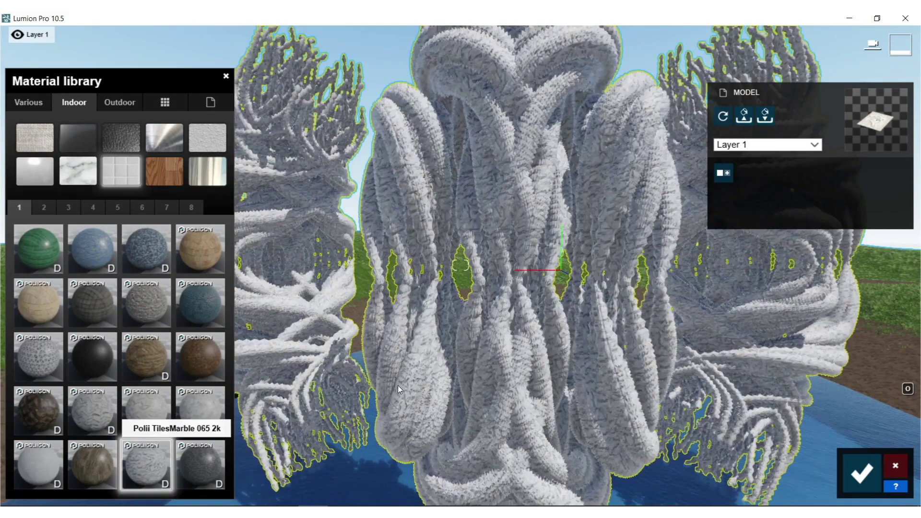
{"action": "right_click_drag", "start_coordinate": [579, 319], "coordinate": [579, 319]}
{"action": "key", "text": "w"}
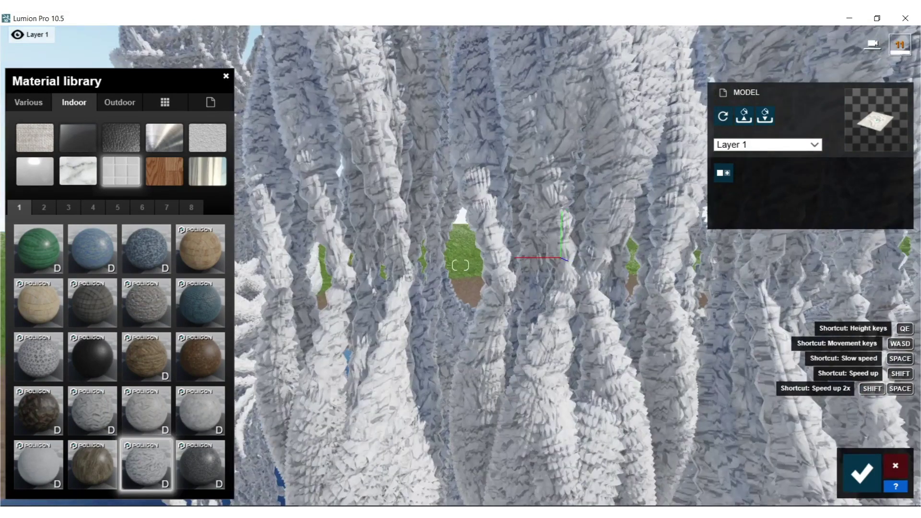
{"action": "right_click_drag", "start_coordinate": [369, 331], "coordinate": [380, 332]}
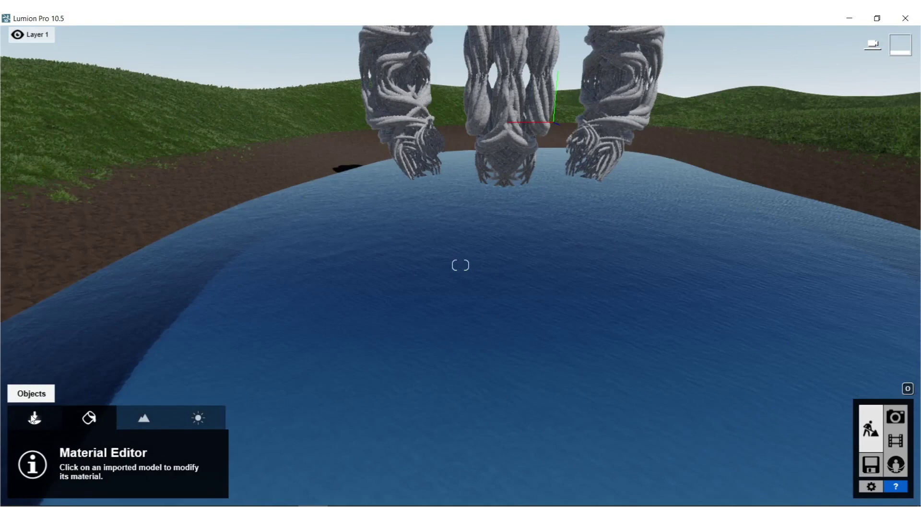
- Choose a conifer from the Nature library and place a single tree on the pool near the columns
{"action": "left_click", "coordinate": [34, 418]}
{"action": "left_click", "coordinate": [98, 449]}
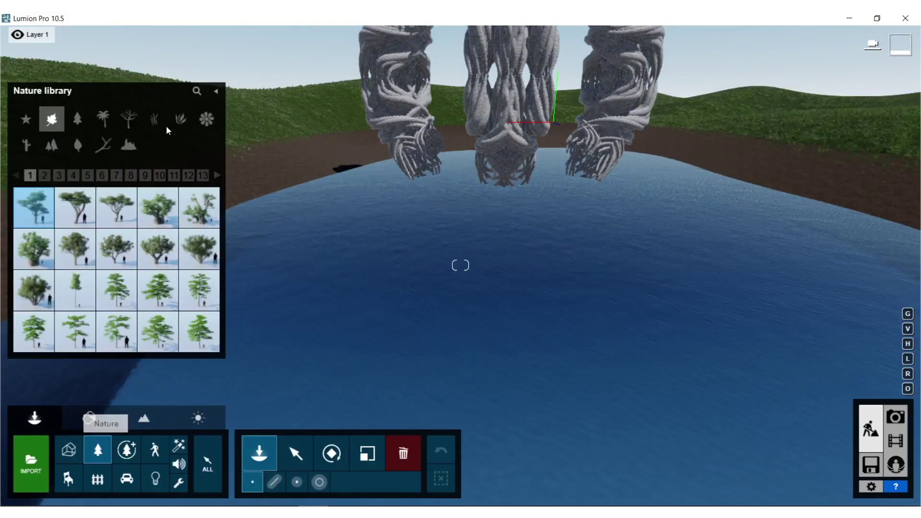
{"action": "left_click", "coordinate": [80, 123]}
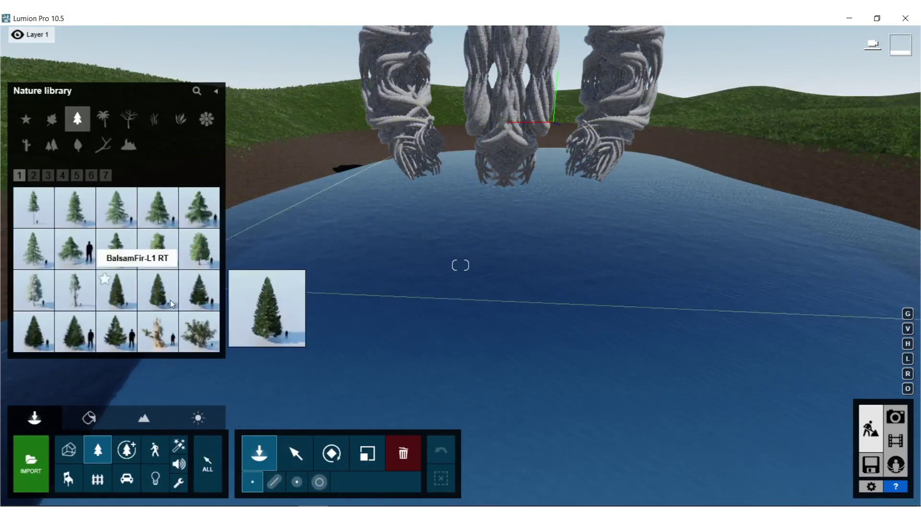
{"action": "left_click", "coordinate": [75, 332]}
{"action": "left_click", "coordinate": [371, 218]}
- Paint the conifer at reduced density over the grass hills on both sides of the pool and behind the columns
{"action": "right_click_drag", "start_coordinate": [371, 218], "coordinate": [526, 255]}
{"action": "key", "text": "s"}
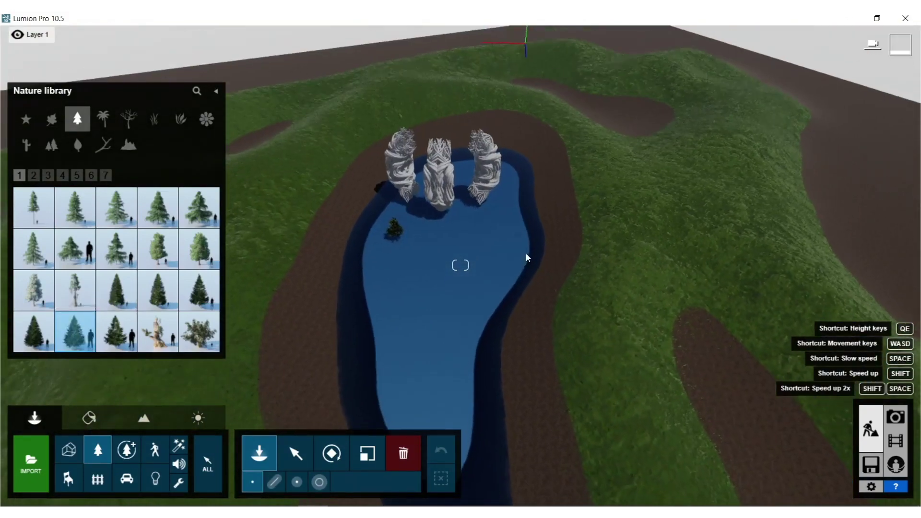
{"action": "left_click", "coordinate": [319, 482]}
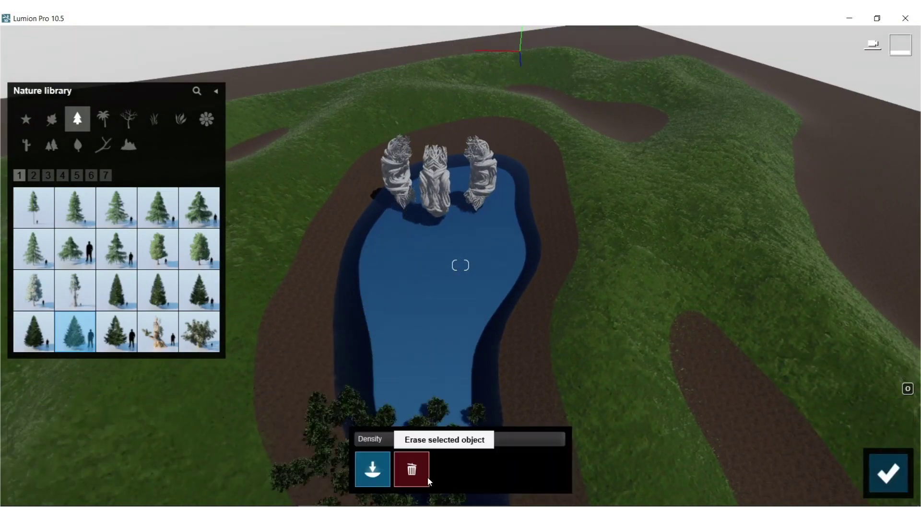
{"action": "left_click", "coordinate": [434, 439]}
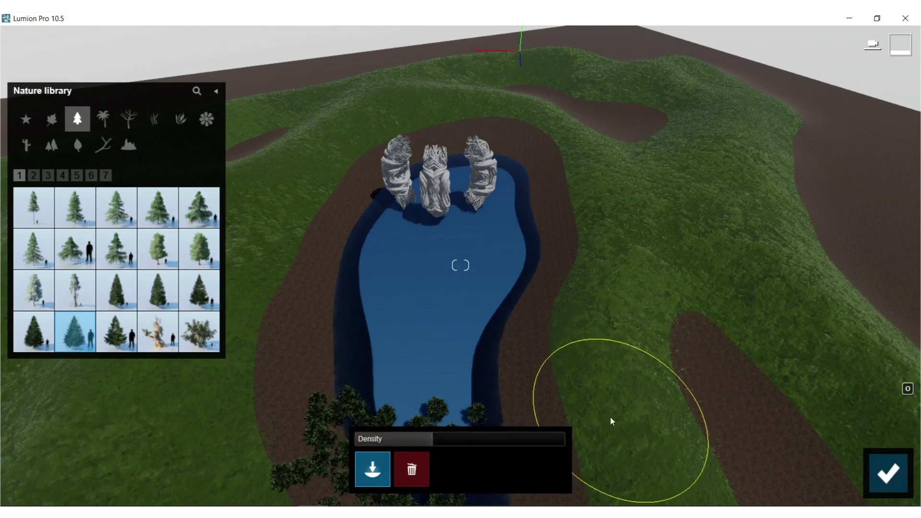
{"action": "left_click_drag", "start_coordinate": [628, 405], "coordinate": [645, 246]}
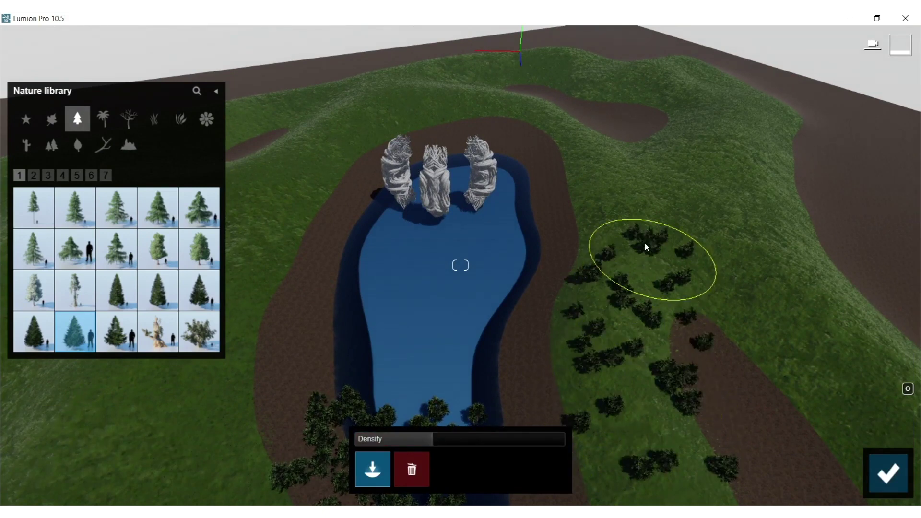
{"action": "mouse_move", "coordinate": [605, 222]}
{"action": "left_mouse_down"}
{"action": "mouse_move", "coordinate": [609, 308]}
{"action": "mouse_move", "coordinate": [629, 389]}
{"action": "mouse_move", "coordinate": [618, 294]}
{"action": "left_mouse_up"}
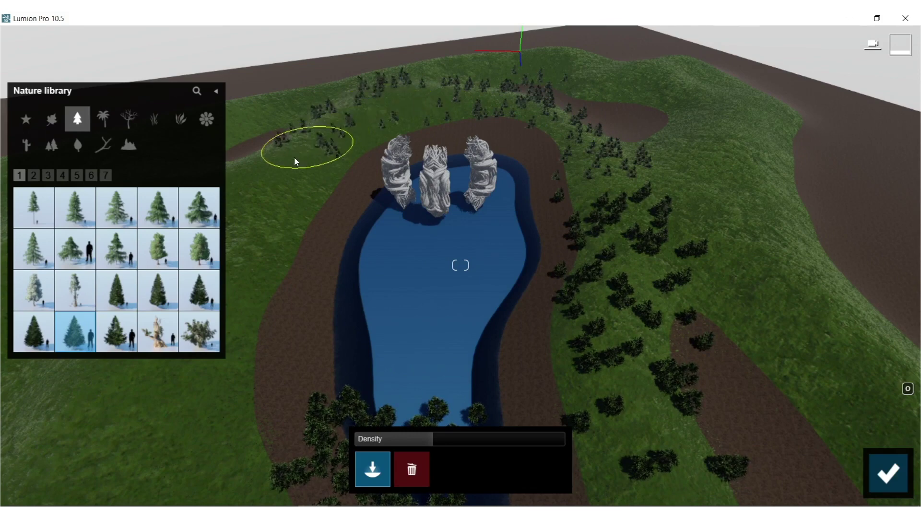
{"action": "left_click_drag", "start_coordinate": [294, 161], "coordinate": [265, 223]}
{"action": "mouse_move", "coordinate": [282, 210]}
{"action": "right_mouse_down"}
{"action": "mouse_move", "coordinate": [281, 199]}
{"action": "mouse_move", "coordinate": [360, 165]}
{"action": "right_mouse_up"}
{"action": "mouse_move", "coordinate": [334, 225]}
{"action": "left_mouse_down"}
{"action": "mouse_move", "coordinate": [295, 342]}
{"action": "mouse_move", "coordinate": [267, 304]}
{"action": "mouse_move", "coordinate": [271, 352]}
{"action": "mouse_move", "coordinate": [304, 157]}
{"action": "left_mouse_up"}
{"action": "left_click_drag", "start_coordinate": [253, 267], "coordinate": [308, 179]}
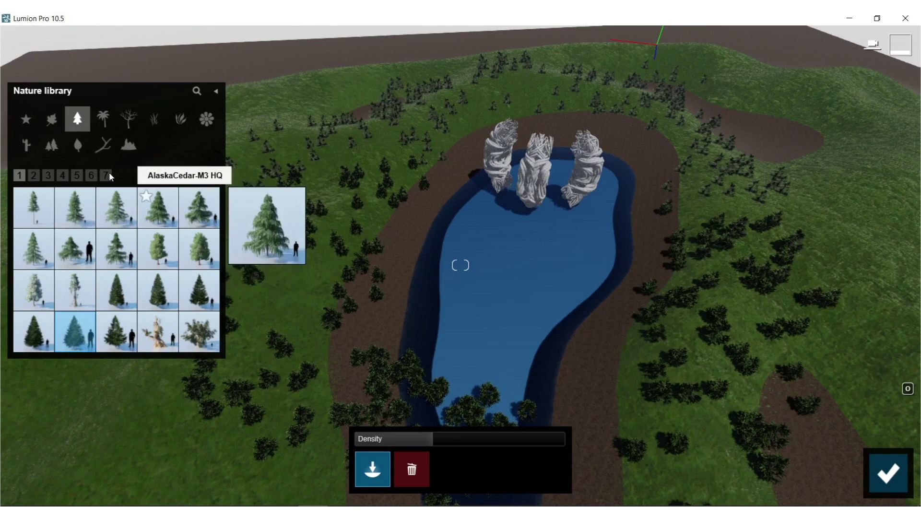
- Paint a low, wide conifer shrub at higher density between the trees on the hills around the pool
{"action": "left_click", "coordinate": [48, 176]}
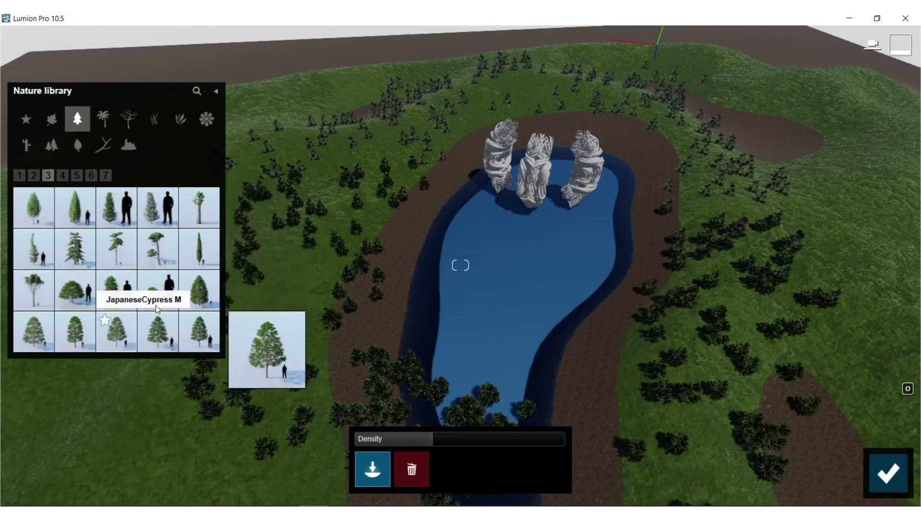
{"action": "left_click", "coordinate": [158, 290]}
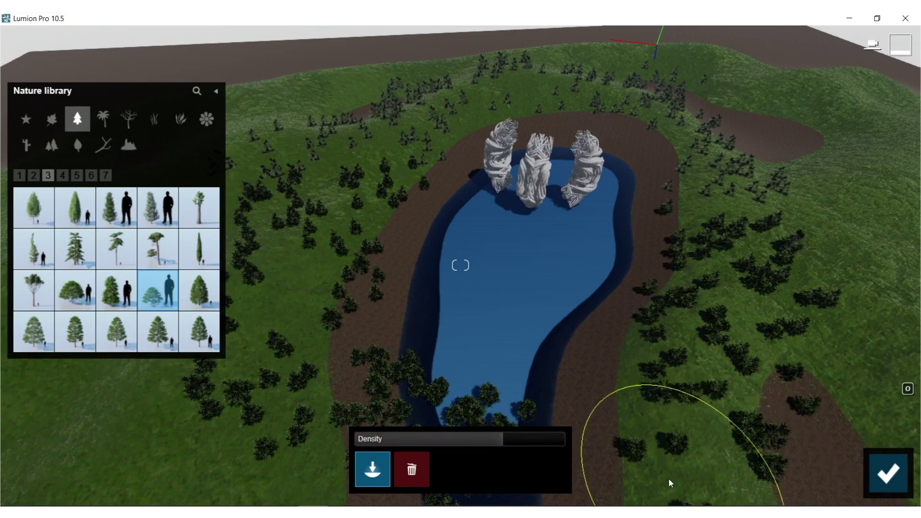
{"action": "mouse_move", "coordinate": [695, 473]}
{"action": "left_mouse_down"}
{"action": "mouse_move", "coordinate": [696, 412]}
{"action": "mouse_move", "coordinate": [714, 337]}
{"action": "left_mouse_up"}
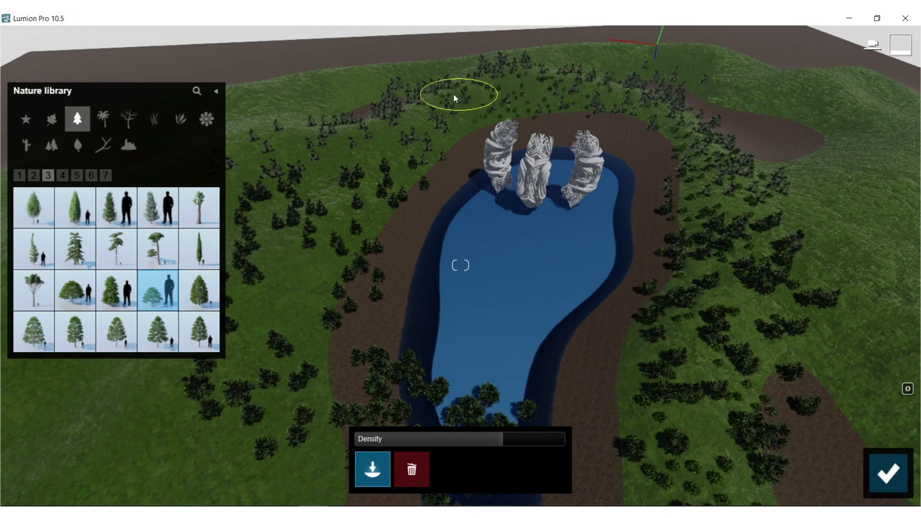
{"action": "left_click_drag", "start_coordinate": [297, 287], "coordinate": [271, 358]}
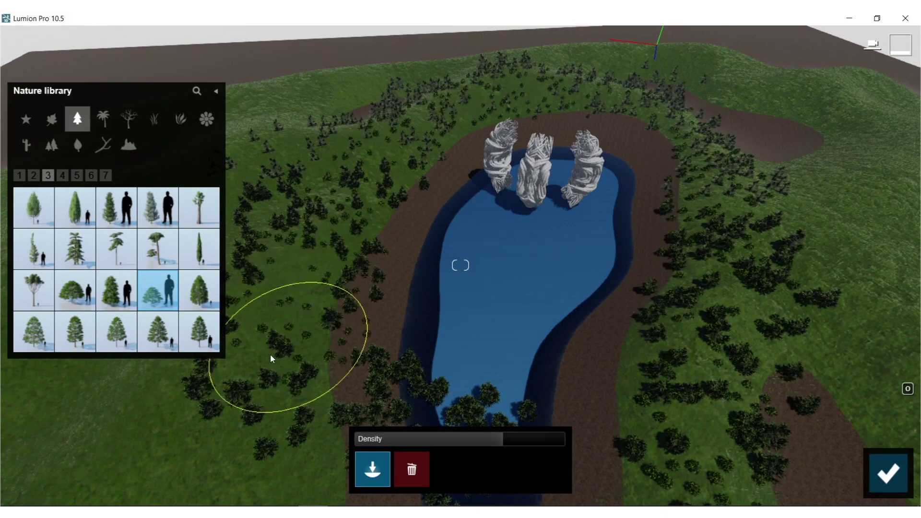
- Erase the painted conifers covering the pool's narrow end and the adjoining sand bank
{"action": "right_click_drag", "start_coordinate": [433, 132], "coordinate": [494, 327]}
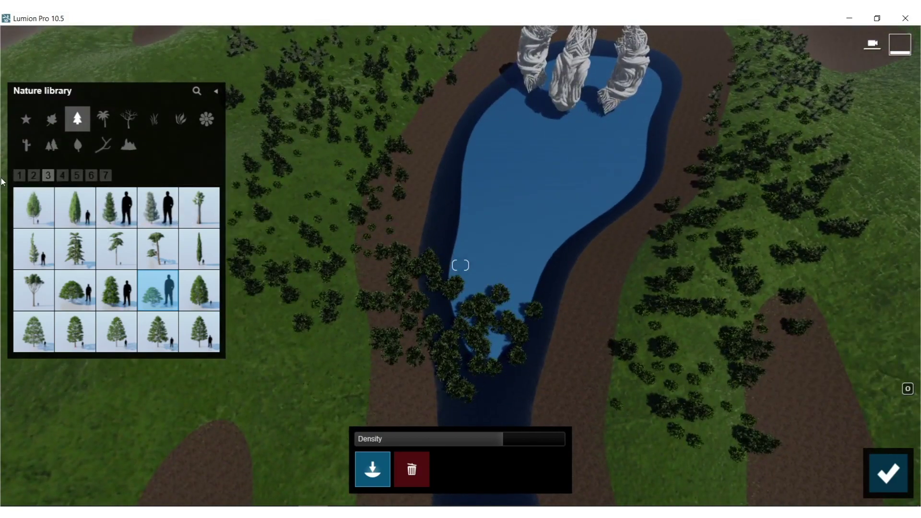
{"action": "left_click", "coordinate": [19, 177]}
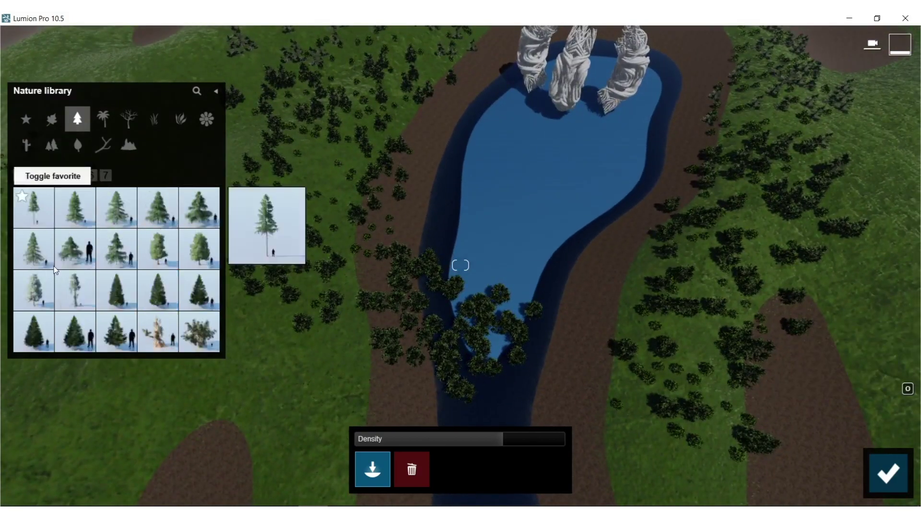
{"action": "left_click", "coordinate": [116, 341]}
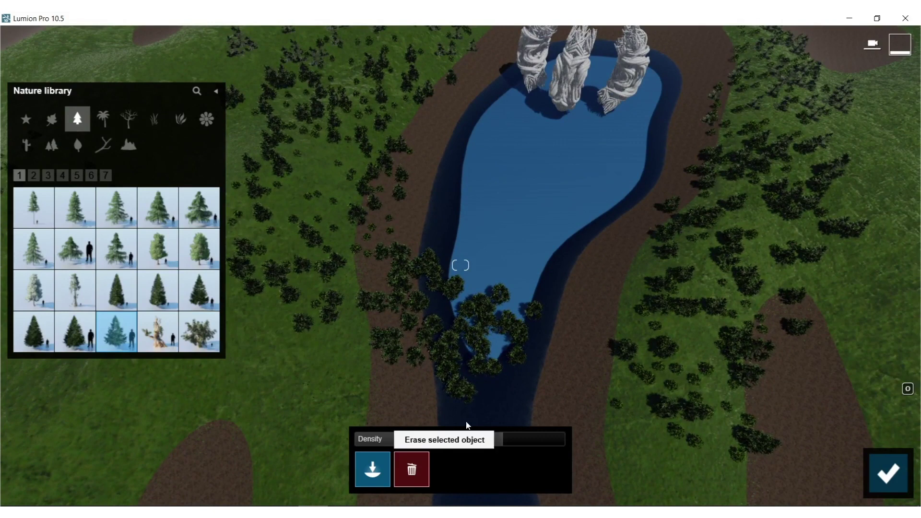
{"action": "left_click", "coordinate": [412, 469]}
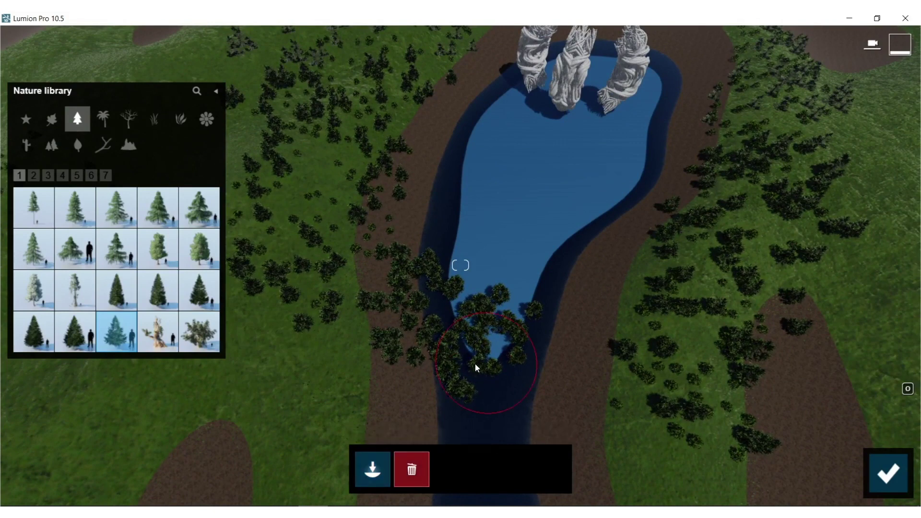
{"action": "left_click", "coordinate": [48, 341]}
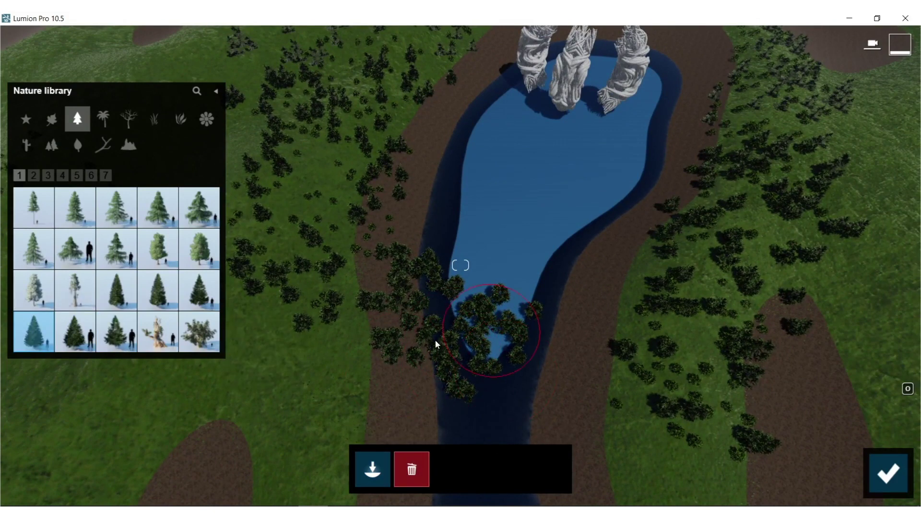
{"action": "left_click", "coordinate": [75, 331]}
{"action": "left_click", "coordinate": [492, 362]}
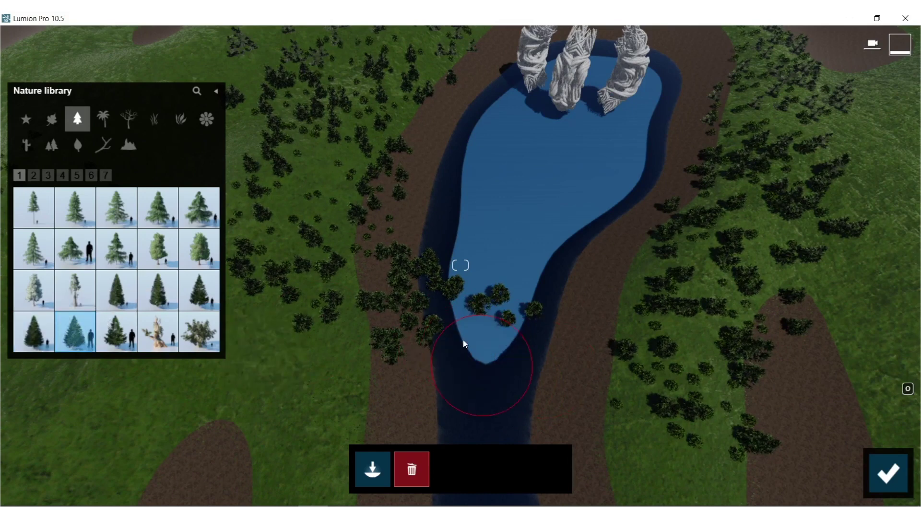
{"action": "left_click_drag", "start_coordinate": [458, 345], "coordinate": [420, 303]}
{"action": "left_click", "coordinate": [538, 341]}
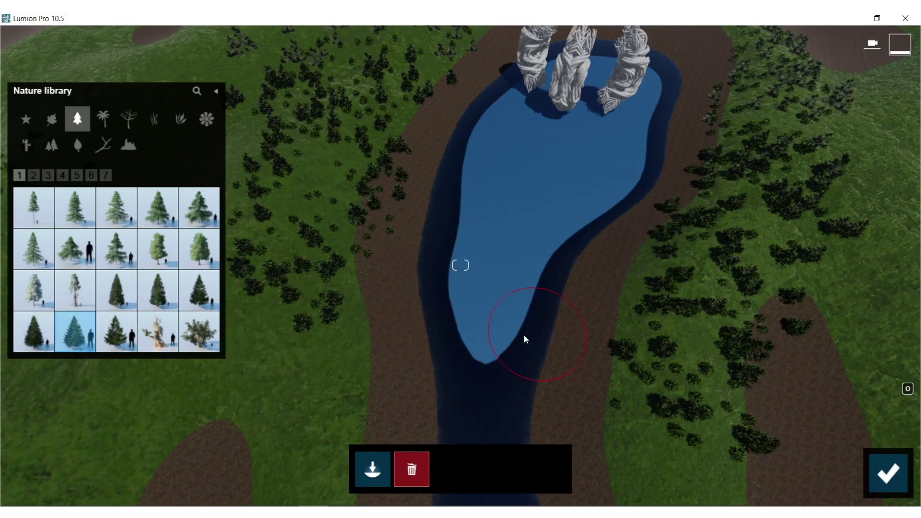
- Paint a larger conifer at a density of about 0.4 over the hills along both sides and behind the columns
{"action": "left_click", "coordinate": [50, 348]}
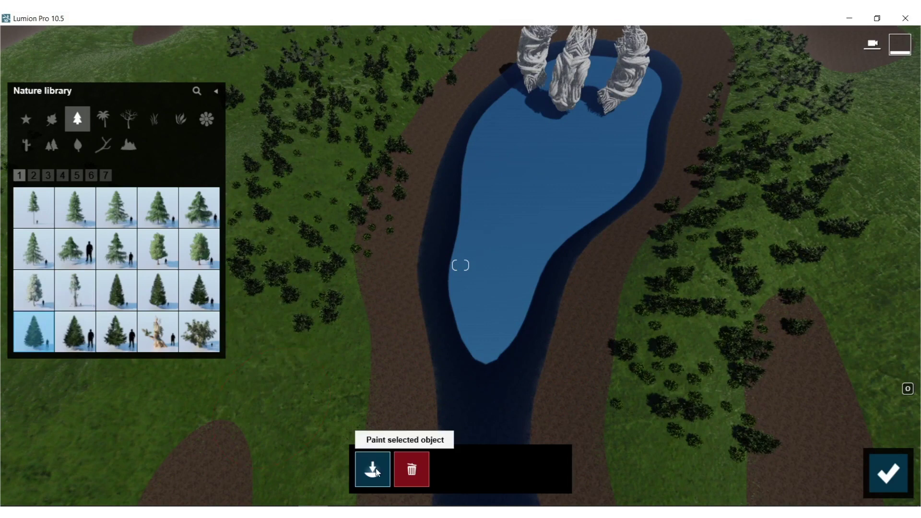
{"action": "left_click", "coordinate": [369, 471]}
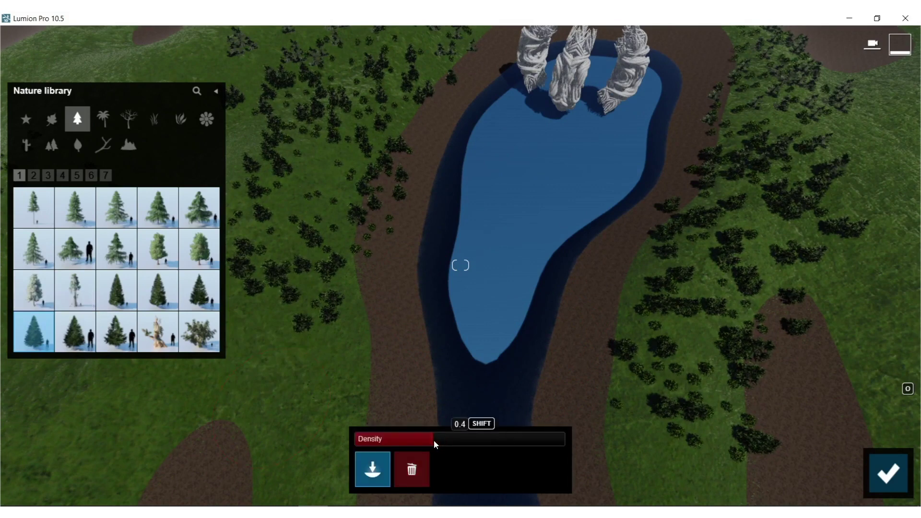
{"action": "mouse_move", "coordinate": [695, 420]}
{"action": "left_mouse_down"}
{"action": "mouse_move", "coordinate": [707, 372]}
{"action": "mouse_move", "coordinate": [783, 273]}
{"action": "mouse_move", "coordinate": [804, 214]}
{"action": "mouse_move", "coordinate": [809, 115]}
{"action": "mouse_move", "coordinate": [833, 56]}
{"action": "left_mouse_up"}
{"action": "right_click_drag", "start_coordinate": [834, 57], "coordinate": [741, 216]}
{"action": "left_click_drag", "start_coordinate": [694, 156], "coordinate": [594, 135]}
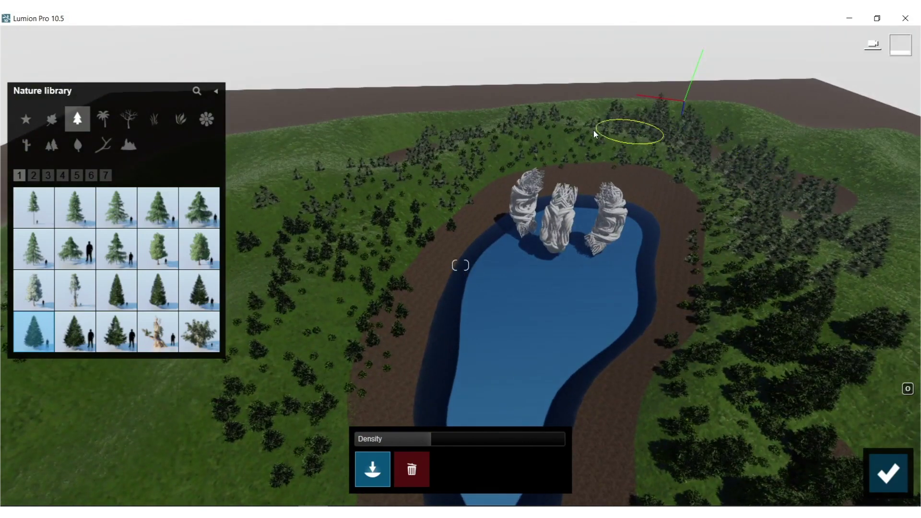
{"action": "mouse_move", "coordinate": [474, 137]}
{"action": "left_mouse_down"}
{"action": "mouse_move", "coordinate": [352, 199]}
{"action": "mouse_move", "coordinate": [296, 267]}
{"action": "mouse_move", "coordinate": [234, 382]}
{"action": "mouse_move", "coordinate": [196, 423]}
{"action": "mouse_move", "coordinate": [212, 416]}
{"action": "left_mouse_up"}
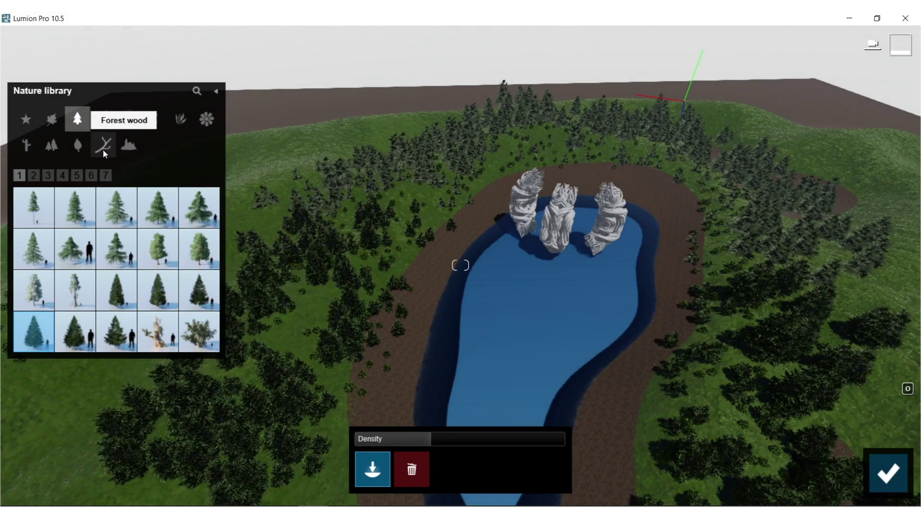
- Finish painting and place a cluster of fallen leafless trees on the sand bank beside the pool
{"action": "left_click", "coordinate": [121, 120]}
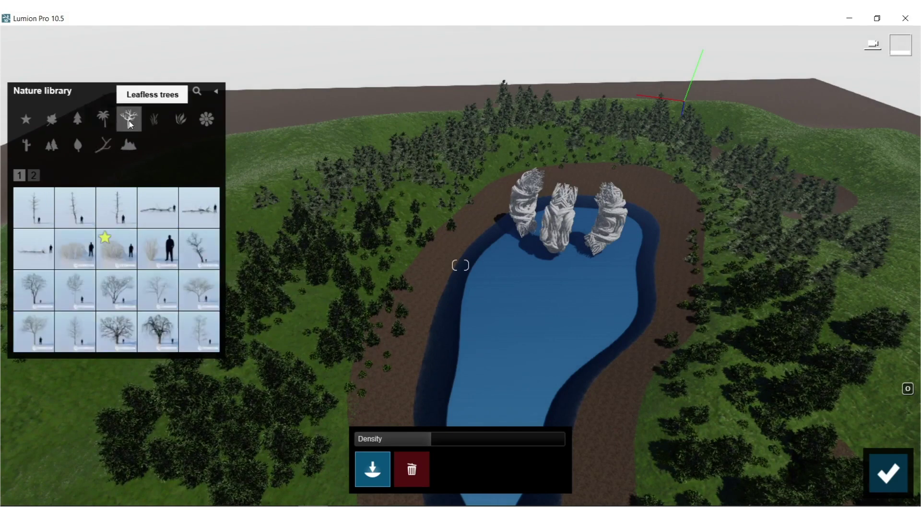
{"action": "left_click", "coordinate": [164, 208]}
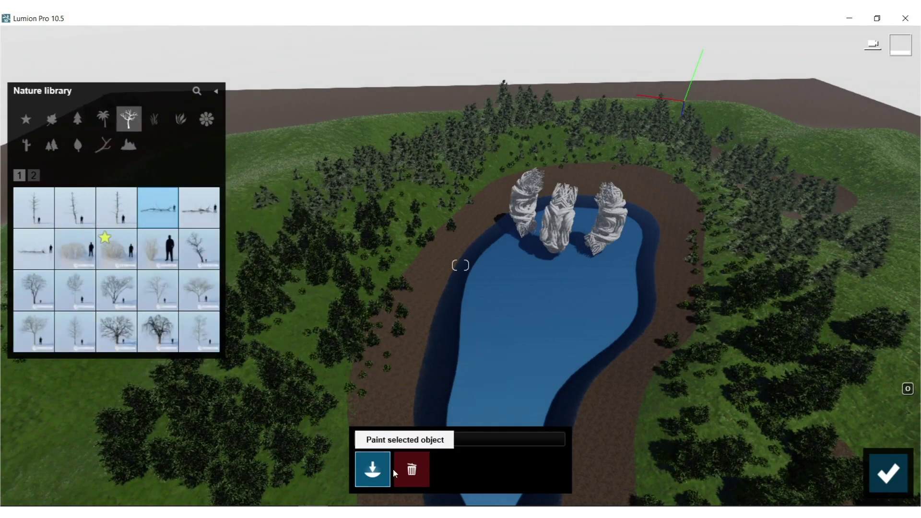
{"action": "left_click", "coordinate": [887, 473]}
{"action": "left_click", "coordinate": [295, 483]}
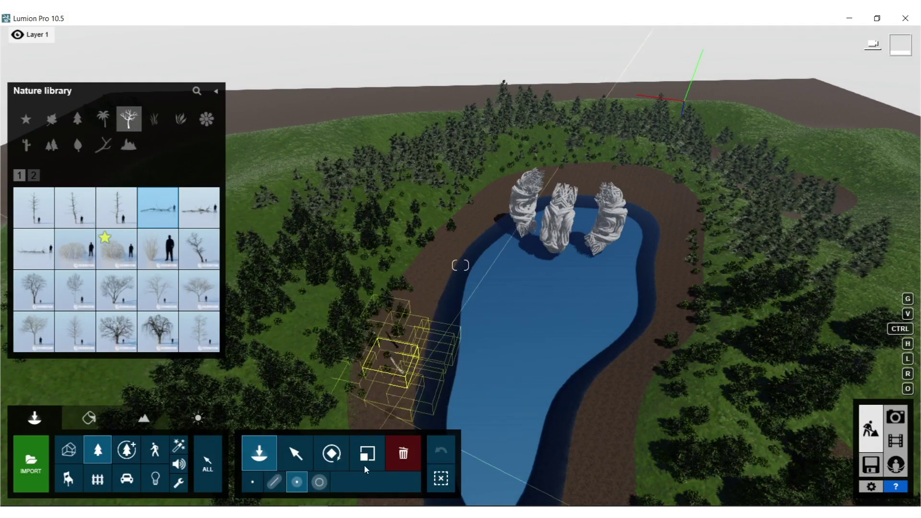
- Place single fallen leafless trees on the sand bank beside the pool and delete the long one overlapping the others
{"action": "key", "text": "w"}
{"action": "right_click_drag", "start_coordinate": [528, 354], "coordinate": [513, 413]}
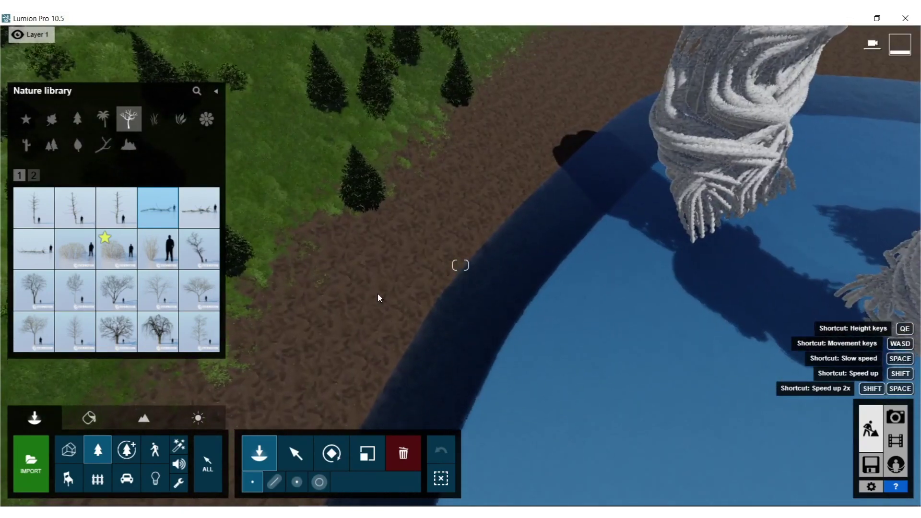
{"action": "left_click", "coordinate": [287, 303]}
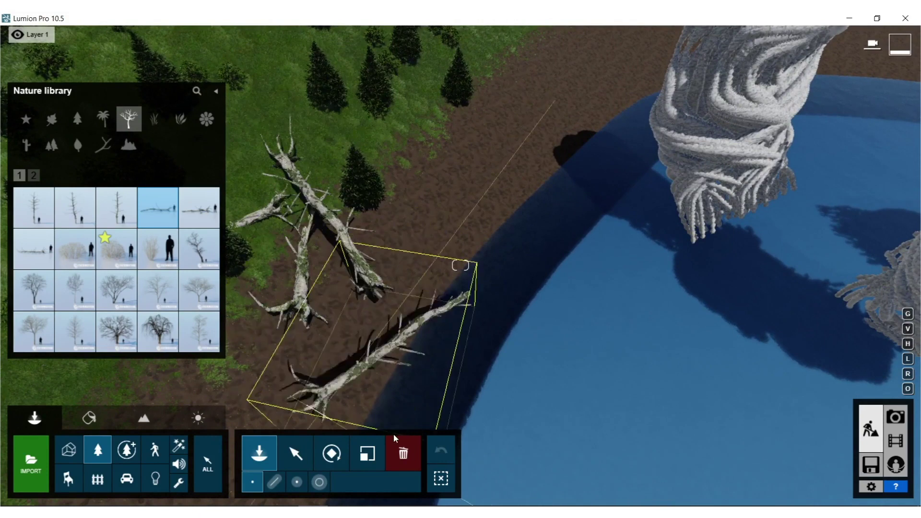
{"action": "left_click", "coordinate": [403, 453]}
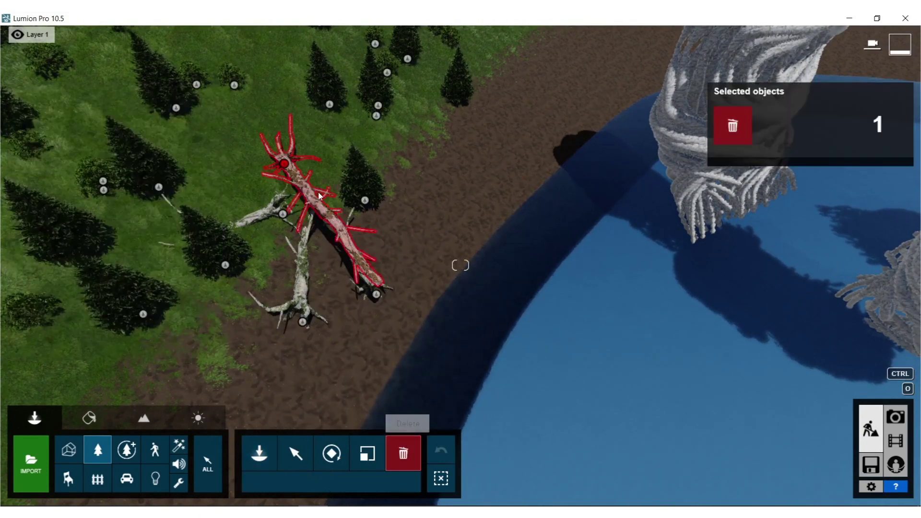
{"action": "left_click", "coordinate": [284, 164]}
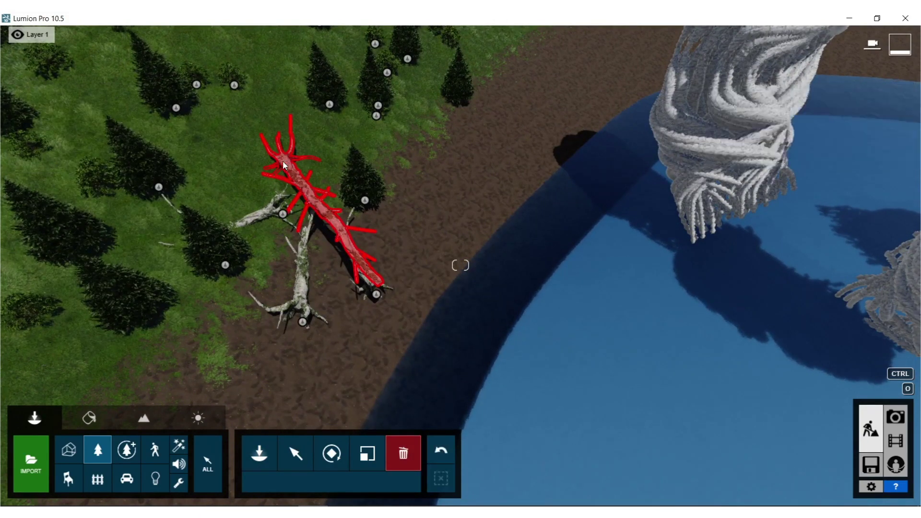
{"action": "left_click", "coordinate": [98, 451]}
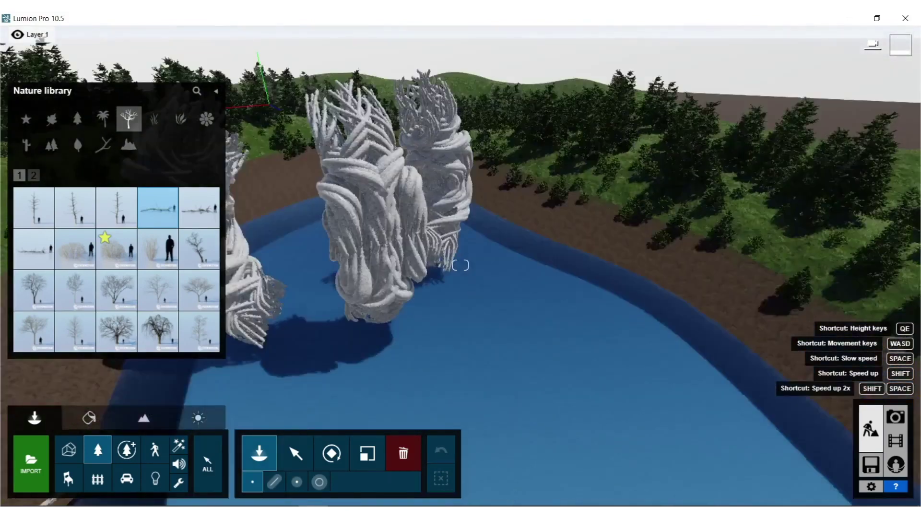
- Place fallen leafless trees on the opposite bank's grass edge and a rotated smaller fallen trunk on the sand
{"action": "right_click_drag", "start_coordinate": [335, 224], "coordinate": [385, 223]}
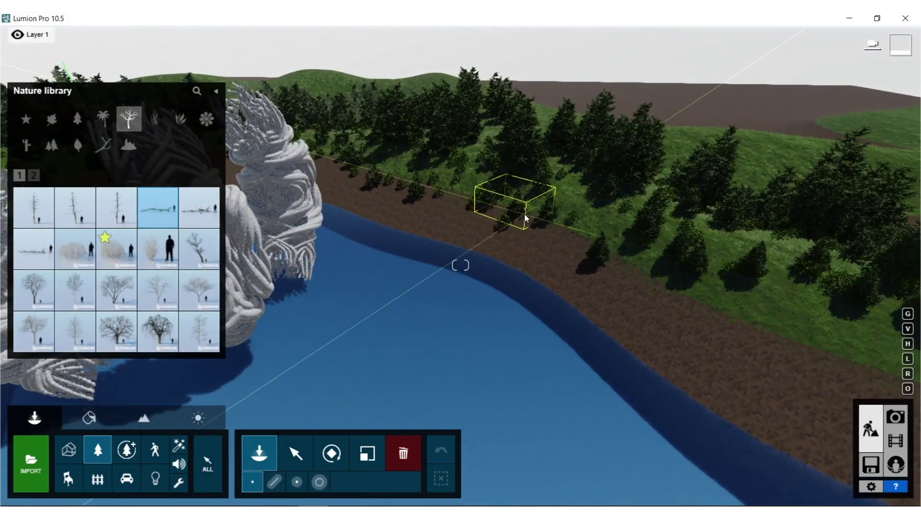
{"action": "left_click", "coordinate": [527, 232]}
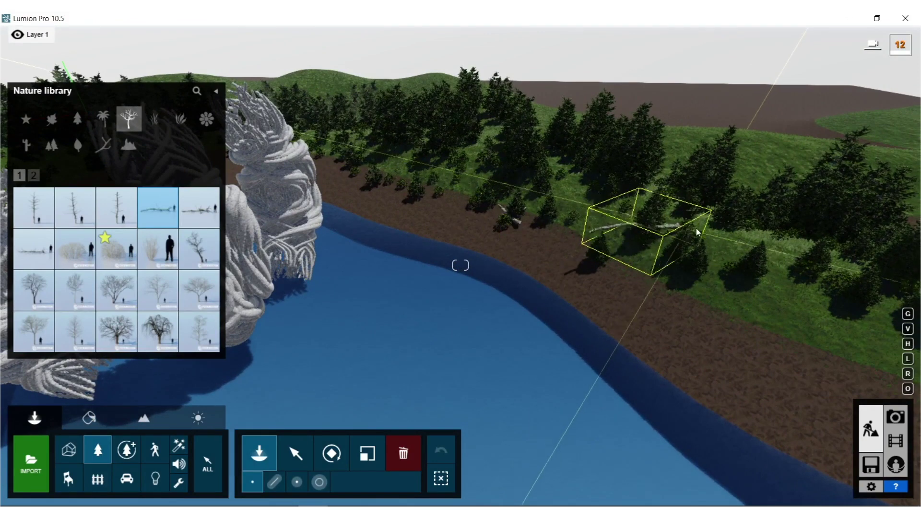
{"action": "left_click", "coordinate": [741, 230]}
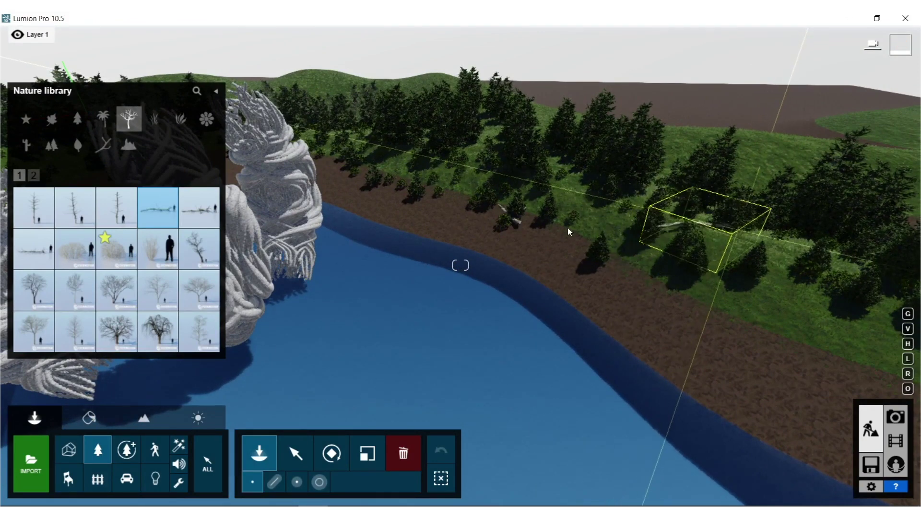
{"action": "left_click", "coordinate": [44, 251]}
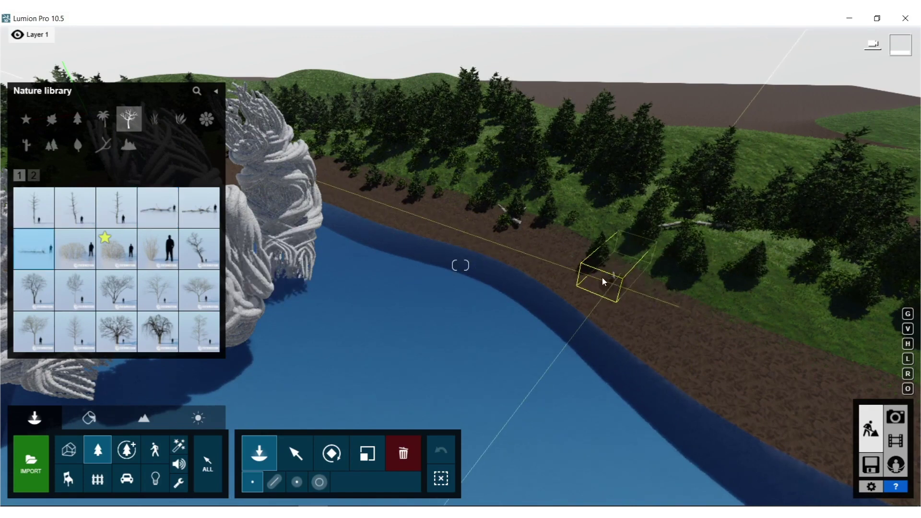
{"action": "key", "text": "r"}
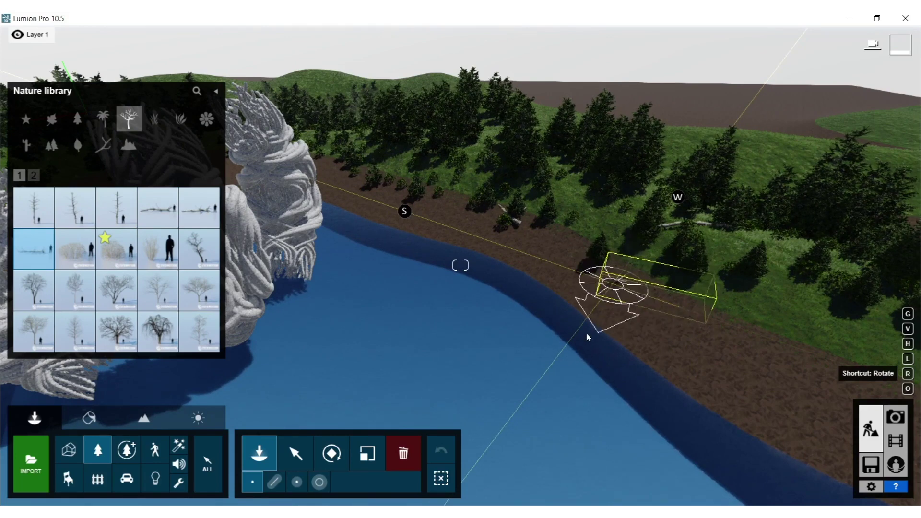
{"action": "left_click", "coordinate": [526, 325]}
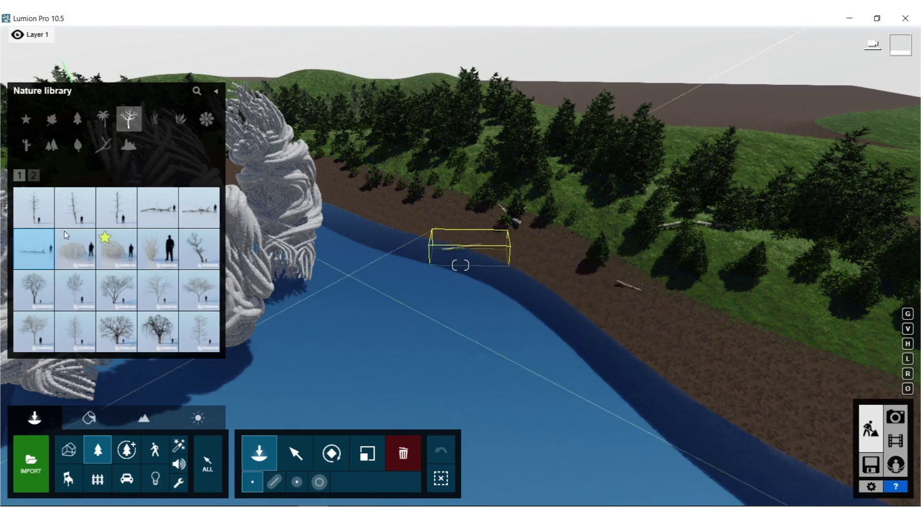
- Place individual dry leafless bushes among the conifers and along the sand edge of the opposite bank
{"action": "left_click", "coordinate": [75, 249]}
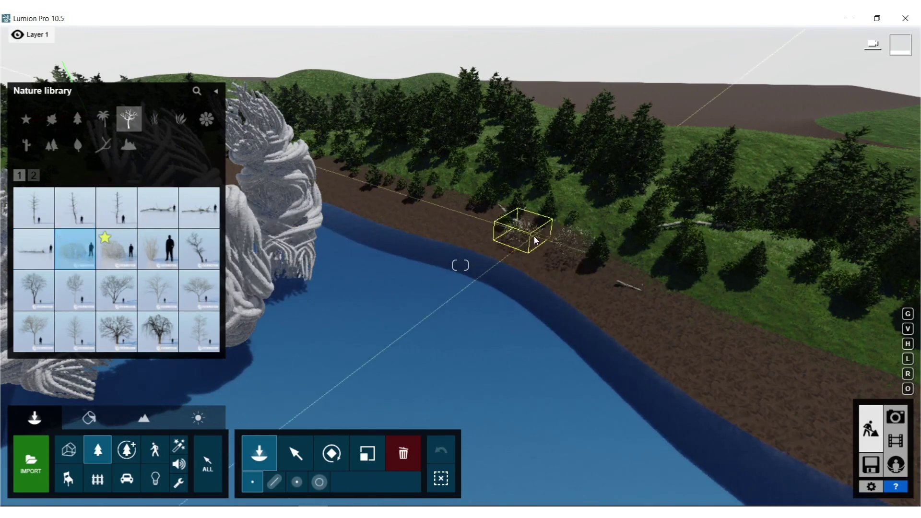
{"action": "left_click", "coordinate": [547, 240]}
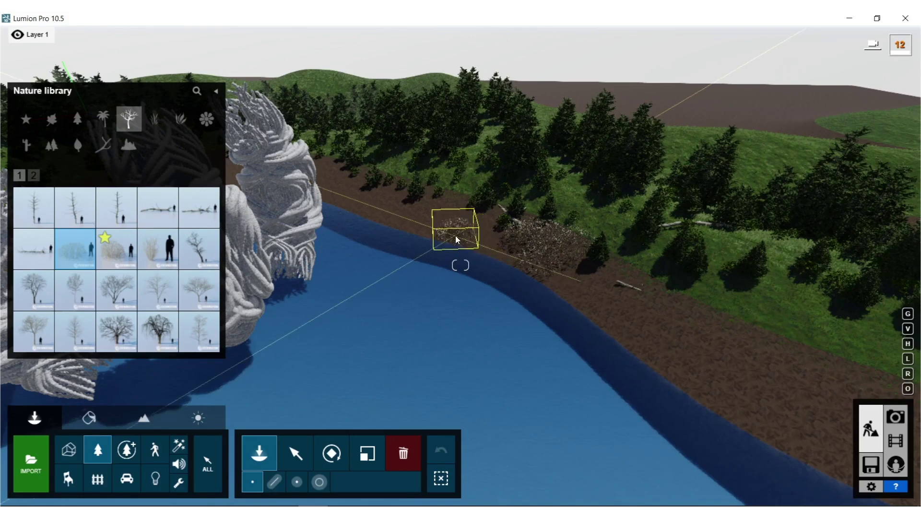
{"action": "left_click", "coordinate": [469, 229]}
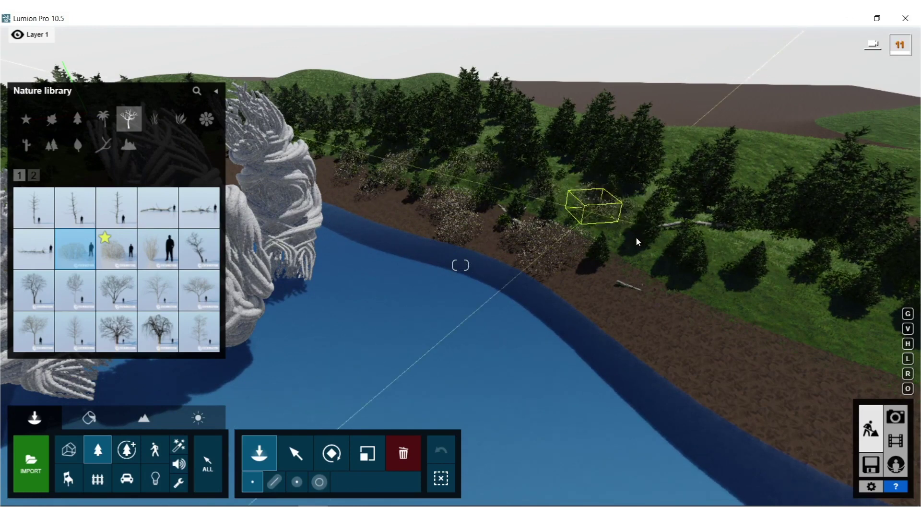
{"action": "left_click", "coordinate": [768, 296]}
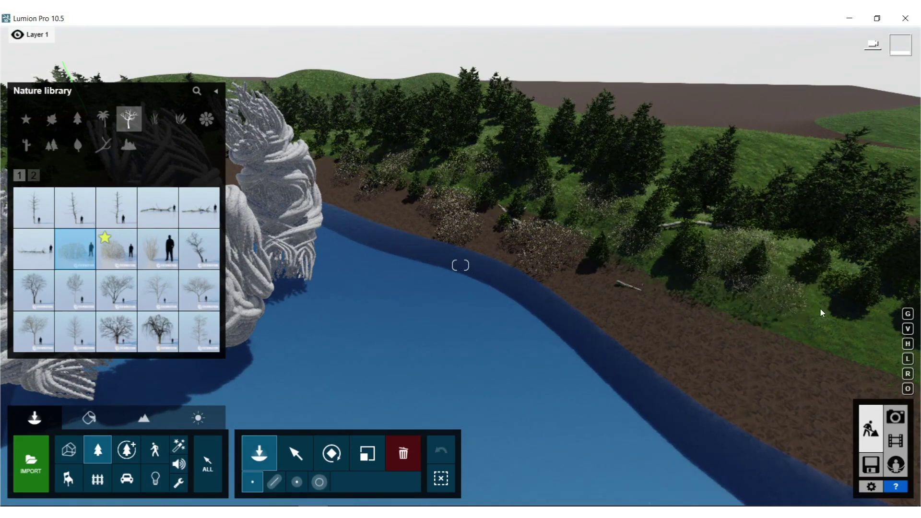
- Scatter clusters of the same dry leafless bush over the near bank and hillside and behind the columns
{"action": "right_click_drag", "start_coordinate": [822, 297], "coordinate": [470, 400]}
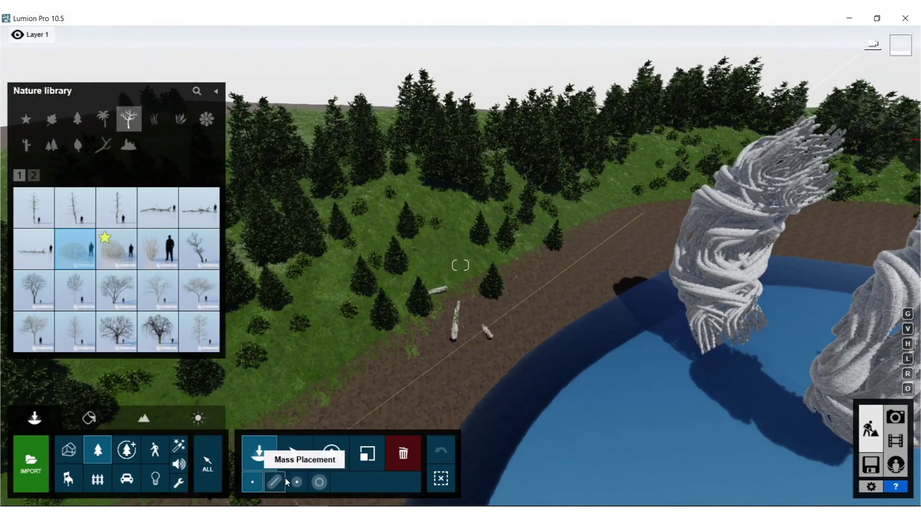
{"action": "mouse_move", "coordinate": [322, 367]}
{"action": "left_mouse_down"}
{"action": "mouse_move", "coordinate": [288, 340]}
{"action": "mouse_move", "coordinate": [288, 318]}
{"action": "mouse_move", "coordinate": [298, 323]}
{"action": "left_mouse_up"}
{"action": "mouse_move", "coordinate": [308, 287]}
{"action": "left_mouse_down"}
{"action": "mouse_move", "coordinate": [473, 236]}
{"action": "mouse_move", "coordinate": [574, 191]}
{"action": "left_mouse_up"}
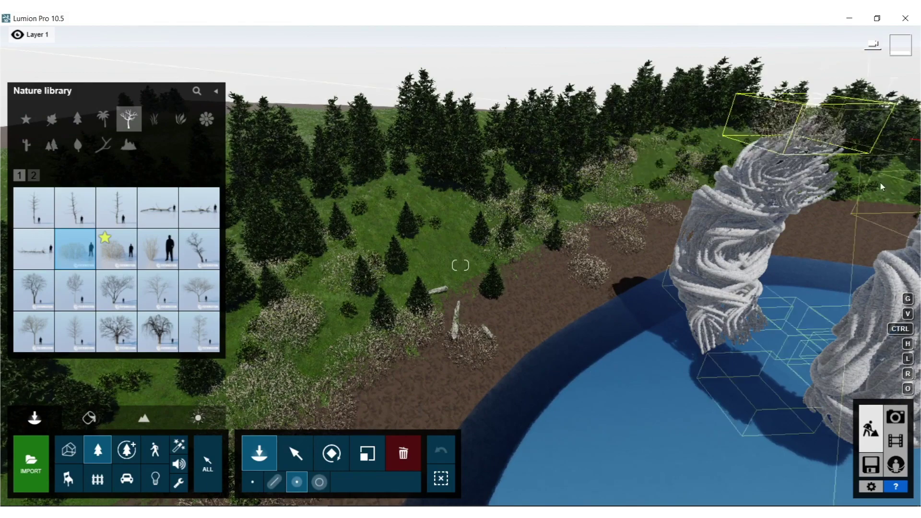
{"action": "left_click", "coordinate": [864, 192]}
{"action": "left_click", "coordinate": [866, 191]}
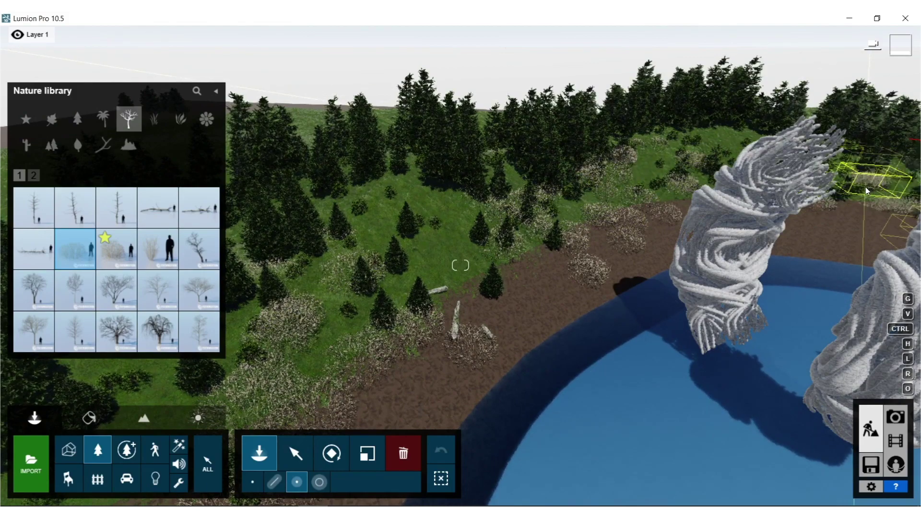
{"action": "left_click", "coordinate": [867, 190]}
- Place clusters of Grass Green 004 on the sand bank and grass slope around the fallen trees
{"action": "key", "text": "s"}
{"action": "right_click_drag", "start_coordinate": [867, 190], "coordinate": [120, 342]}
{"action": "left_click", "coordinate": [181, 118]}
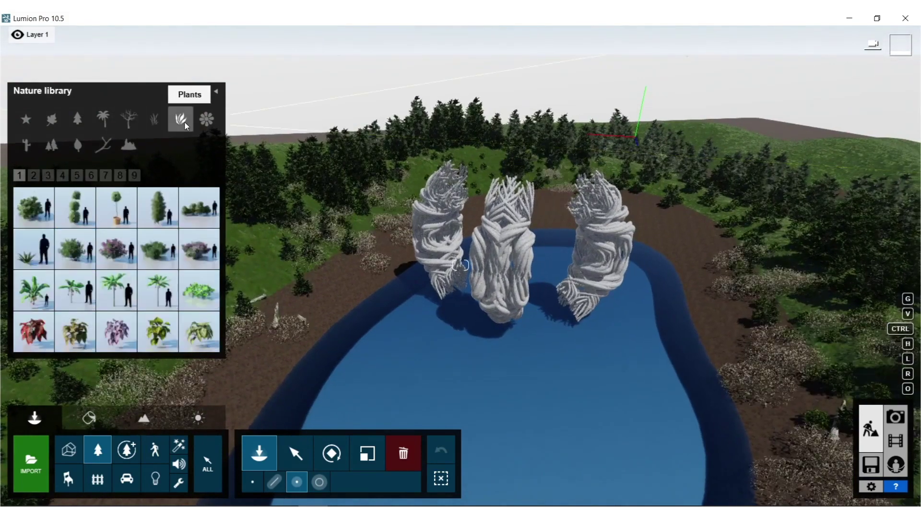
{"action": "left_click", "coordinate": [157, 121]}
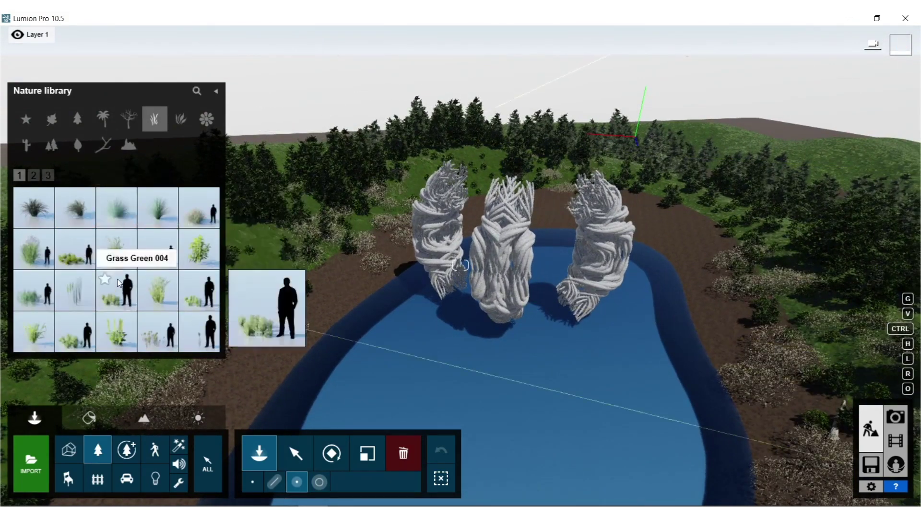
{"action": "left_click", "coordinate": [113, 296]}
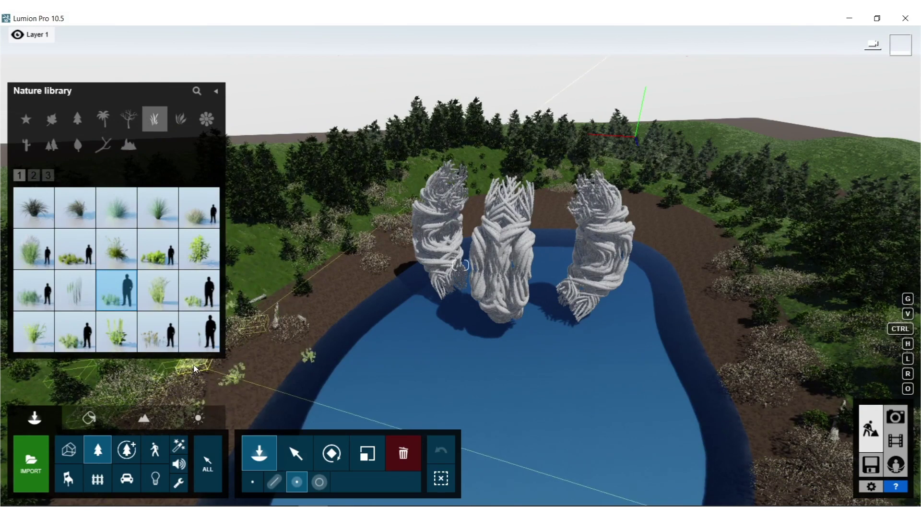
{"action": "left_click", "coordinate": [284, 259]}
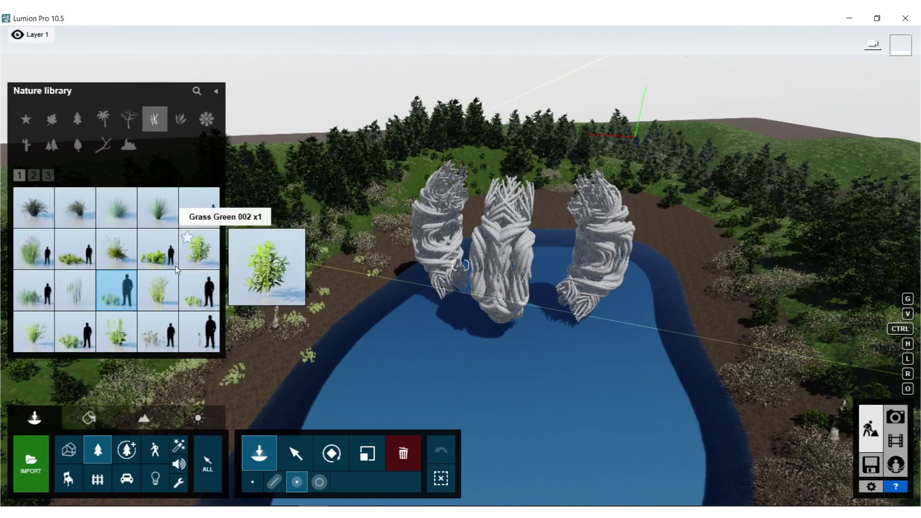
- Delete the grass plants that sit at the pool's waterline near the fallen trees
{"action": "left_click", "coordinate": [406, 457]}
{"action": "right_click_drag", "start_coordinate": [362, 350], "coordinate": [342, 353]}
{"action": "scroll", "coordinate": [398, 261], "scroll_direction": "up", "scroll_amount": 5}
{"action": "right_click_drag", "start_coordinate": [440, 172], "coordinate": [443, 144]}
{"action": "right_click_drag", "start_coordinate": [355, 357], "coordinate": [359, 333]}
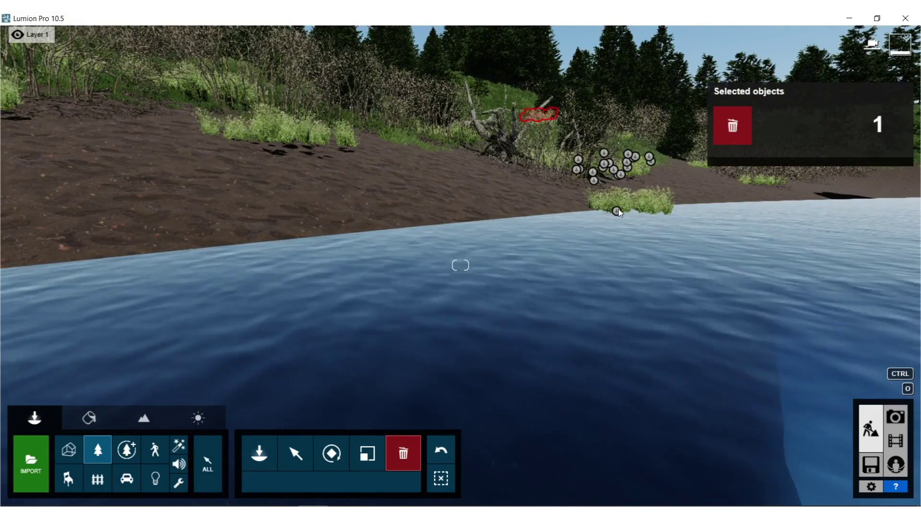
{"action": "left_click", "coordinate": [97, 449]}
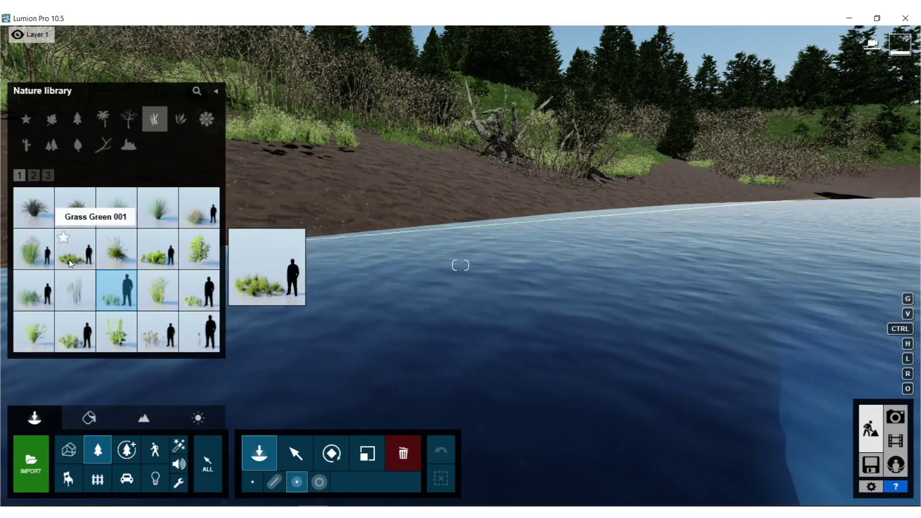
- Place clusters of Grass Green 001 around the fallen trees and shrubs on both banks of the pool
{"action": "left_click", "coordinate": [69, 262]}
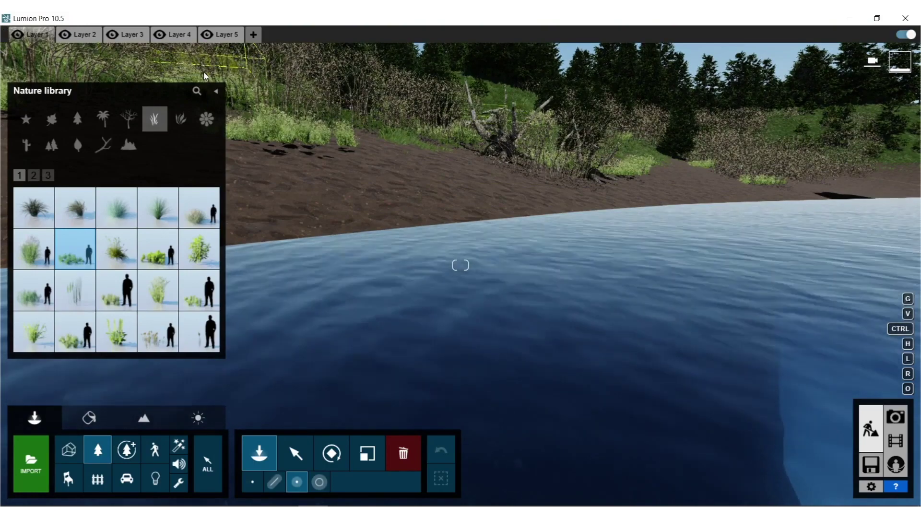
{"action": "left_click", "coordinate": [434, 211]}
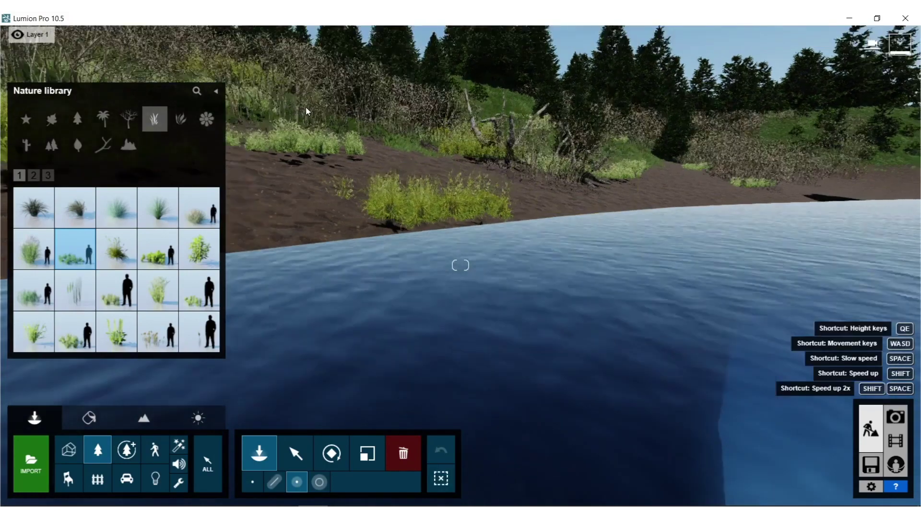
{"action": "right_click_drag", "start_coordinate": [306, 107], "coordinate": [528, 115]}
{"action": "right_click_drag", "start_coordinate": [230, 71], "coordinate": [387, 113]}
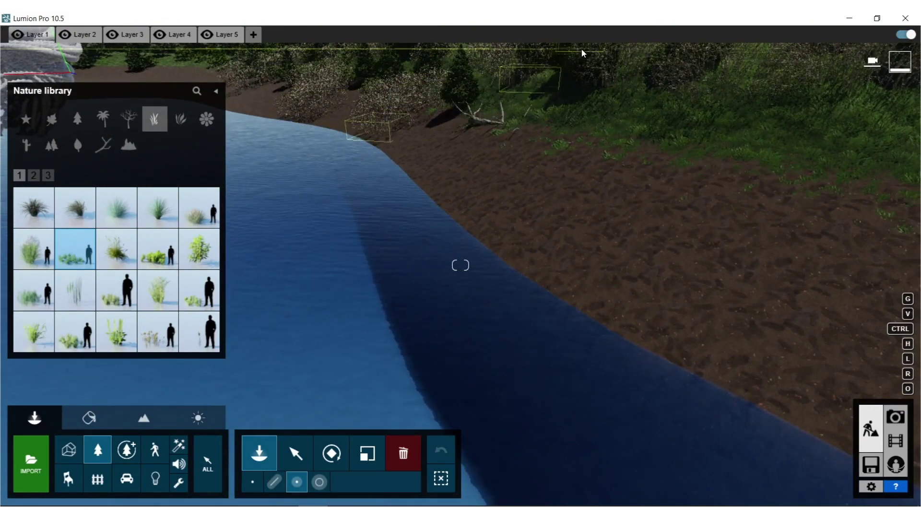
{"action": "left_click", "coordinate": [581, 49]}
{"action": "left_click", "coordinate": [581, 48]}
{"action": "left_click", "coordinate": [581, 48]}
{"action": "left_click", "coordinate": [581, 48]}
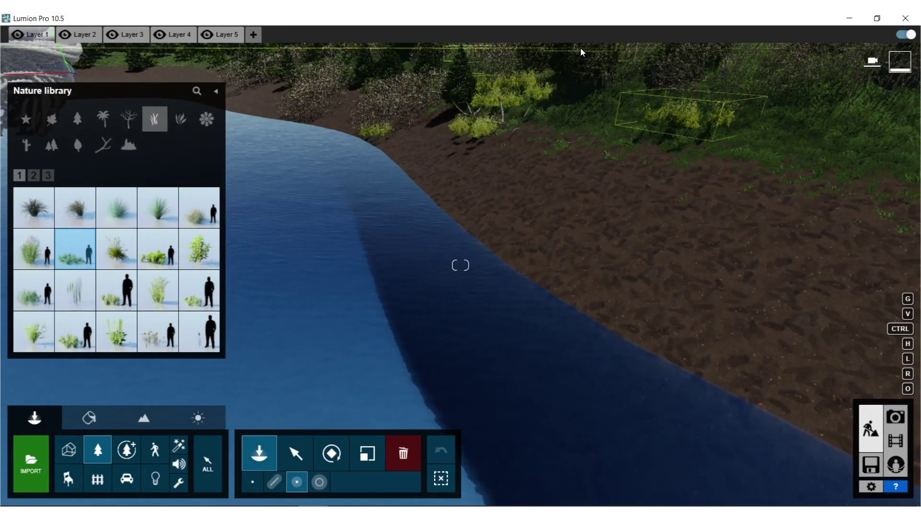
{"action": "left_click", "coordinate": [580, 48]}
{"action": "left_click", "coordinate": [580, 49]}
{"action": "left_click", "coordinate": [317, 58]}
{"action": "left_click", "coordinate": [314, 59]}
{"action": "left_click", "coordinate": [315, 59]}
{"action": "left_click", "coordinate": [315, 59]}
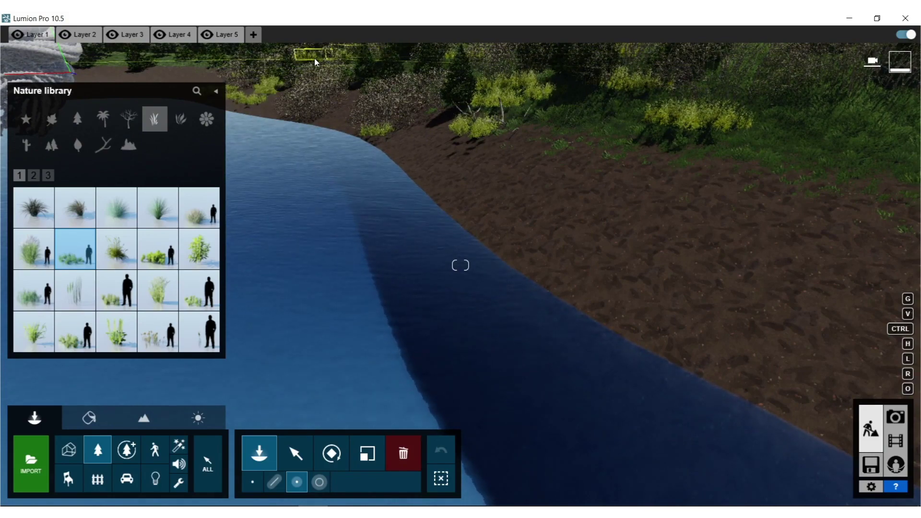
- Add more Grass Green 001 clusters on the sand around the far end of the pool behind the columns
{"action": "right_click_drag", "start_coordinate": [315, 58], "coordinate": [533, 213]}
{"action": "key", "text": "w"}
{"action": "key", "text": "d"}
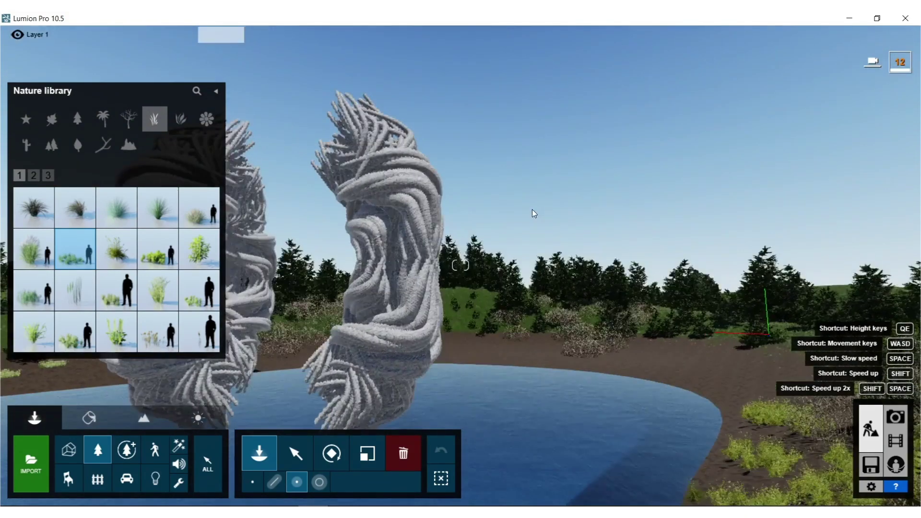
{"action": "key", "text": "d"}
{"action": "left_click", "coordinate": [727, 343]}
{"action": "left_click", "coordinate": [691, 341]}
{"action": "left_click", "coordinate": [549, 320]}
- Place an enlarged piece of dead wood from the fallen-wood library on the sand bank beside the pool
{"action": "right_click_drag", "start_coordinate": [491, 322], "coordinate": [532, 316]}
{"action": "key", "text": "a"}
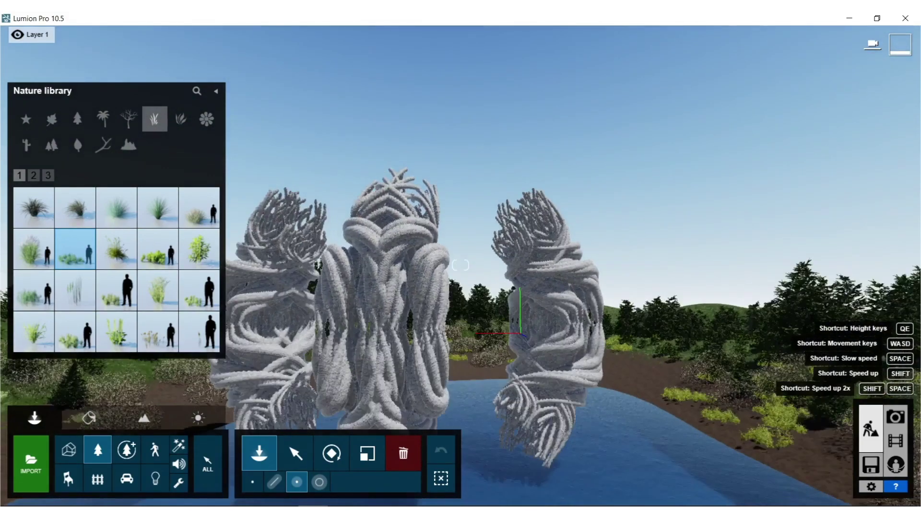
{"action": "key", "text": "s"}
{"action": "key", "text": "a"}
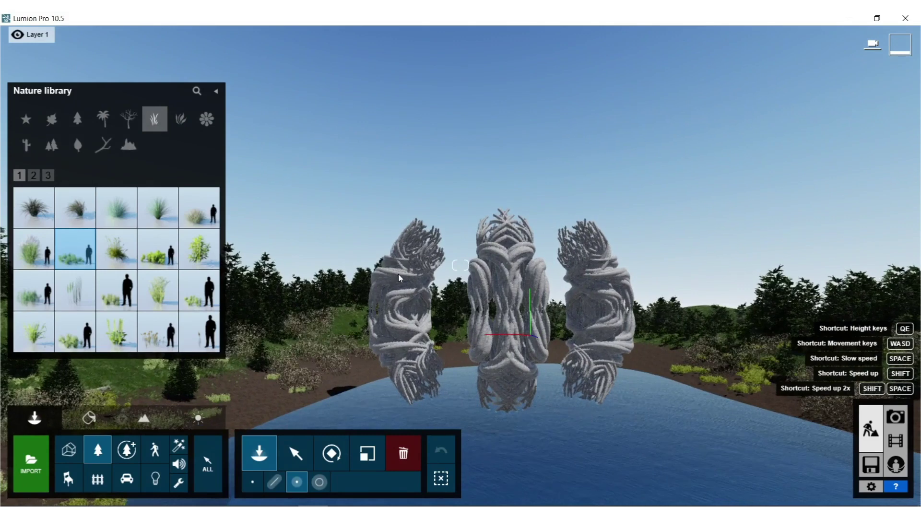
{"action": "left_click", "coordinate": [104, 151]}
{"action": "left_click", "coordinate": [77, 252]}
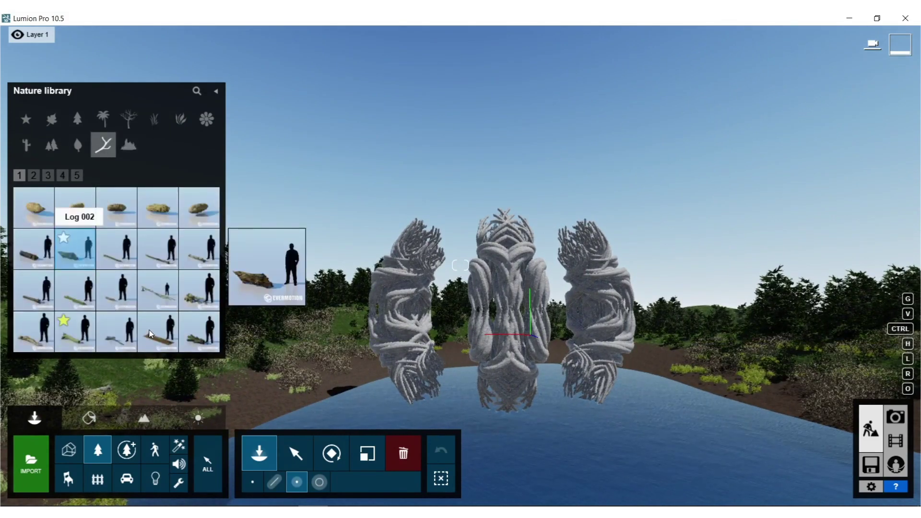
{"action": "left_click", "coordinate": [201, 336]}
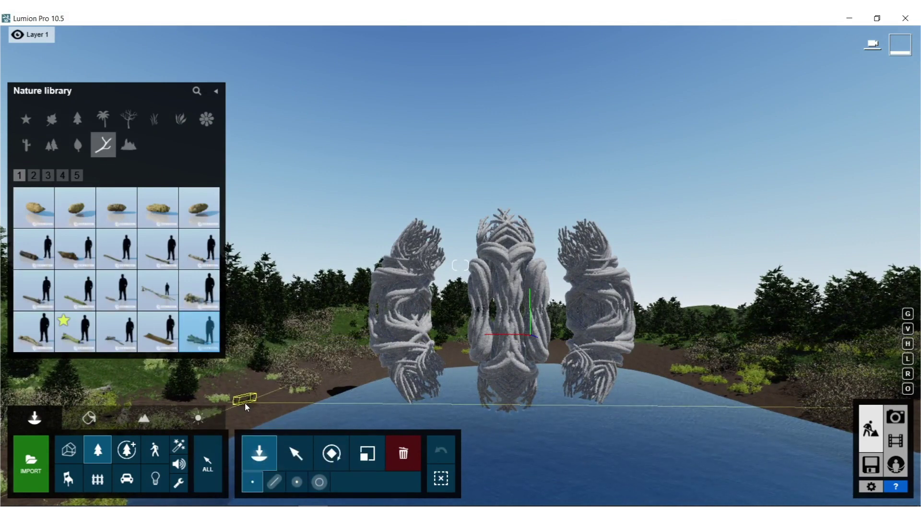
{"action": "key", "text": "l"}
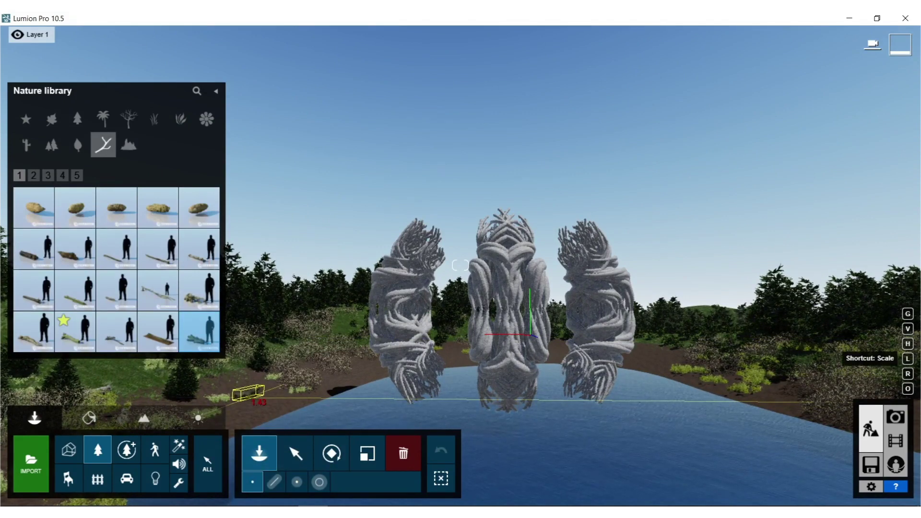
{"action": "left_click", "coordinate": [248, 398]}
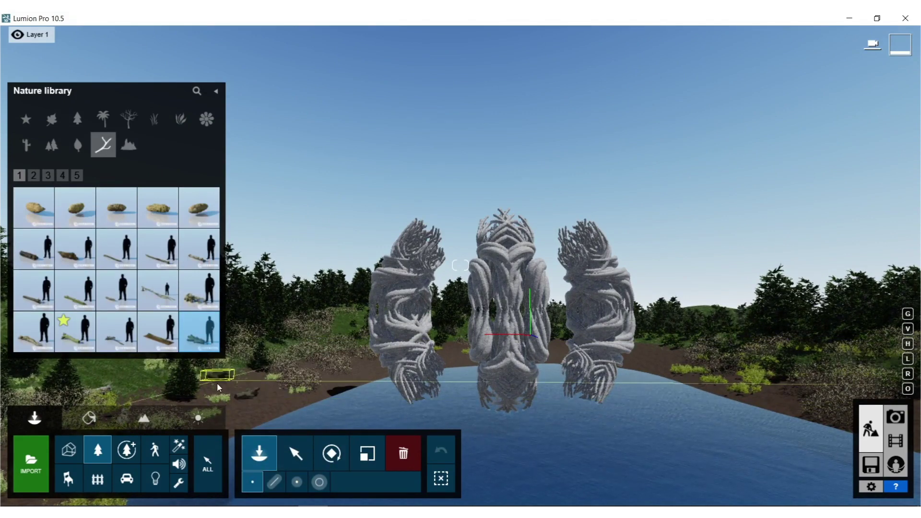
- Scatter Log 002 copies over the sand and grass slopes on both banks of the pool
{"action": "left_click", "coordinate": [75, 248]}
{"action": "left_click", "coordinate": [258, 372]}
{"action": "left_click", "coordinate": [101, 384]}
{"action": "left_click", "coordinate": [144, 395]}
{"action": "left_click", "coordinate": [786, 394]}
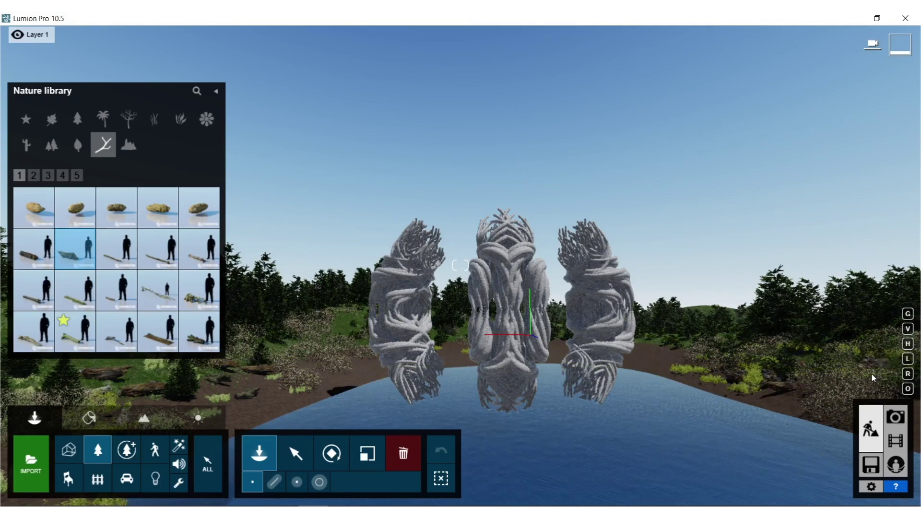
- Select all the trees, plants and logs around the pool and shift them vertically so they sit in the terrain
{"action": "right_click_drag", "start_coordinate": [530, 334], "coordinate": [593, 309]}
{"action": "key", "text": "s"}
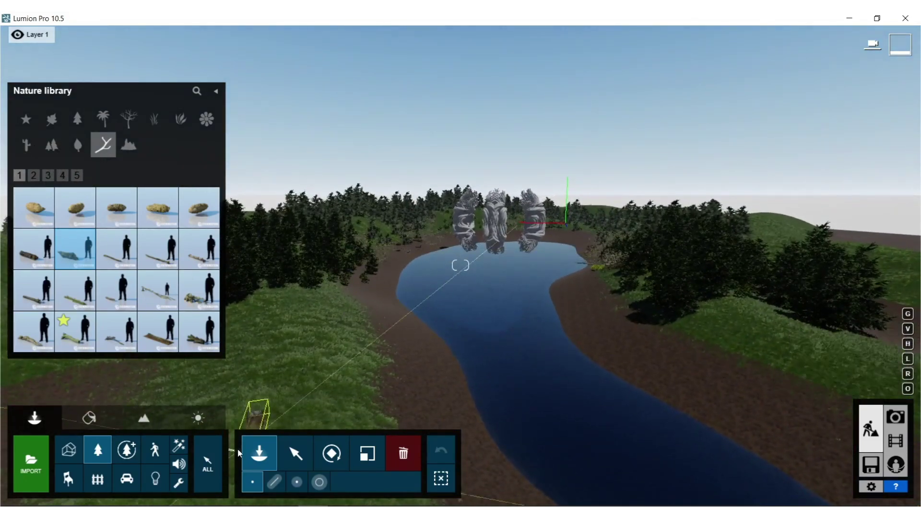
{"action": "left_click", "coordinate": [293, 463]}
{"action": "key", "text": "s"}
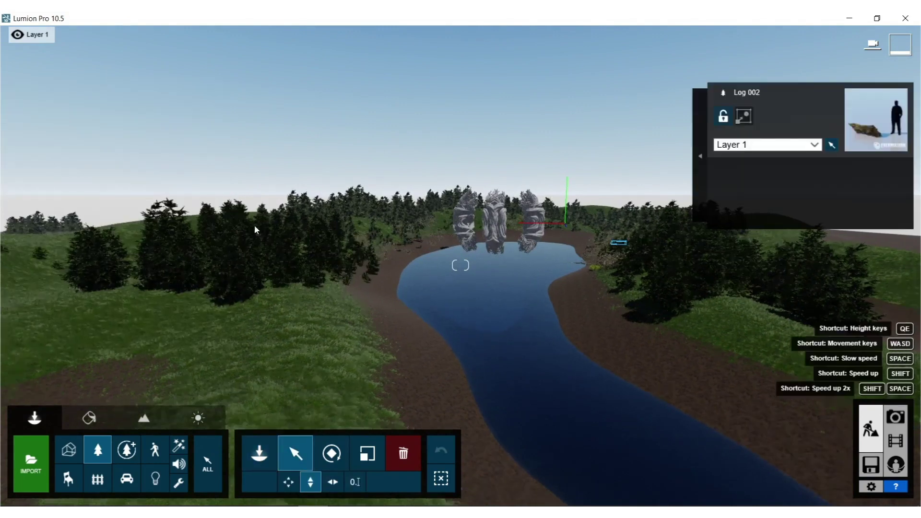
{"action": "key", "text": "ctrl"}
{"action": "left_click_drag", "start_coordinate": [20, 107], "coordinate": [824, 362], "text": "ctrl"}
{"action": "key", "text": "w"}
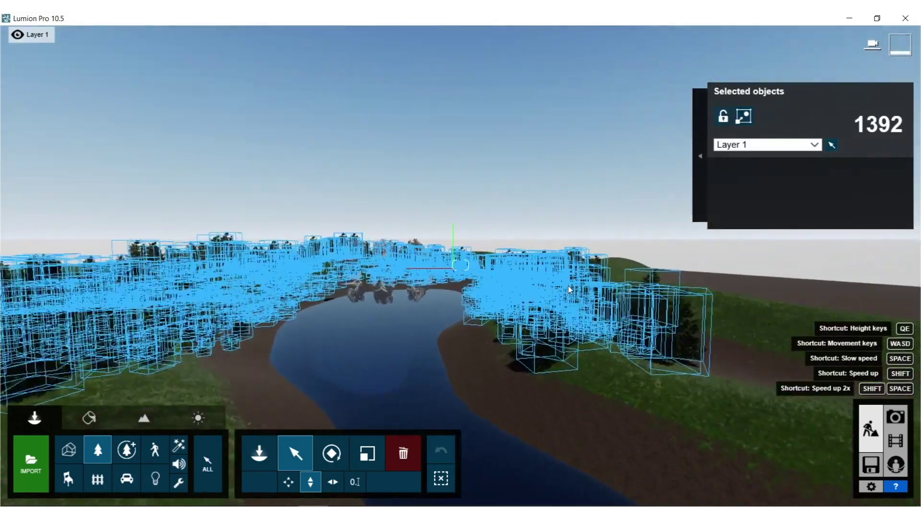
{"action": "key", "text": "w"}
{"action": "right_click_drag", "start_coordinate": [444, 274], "coordinate": [466, 377]}
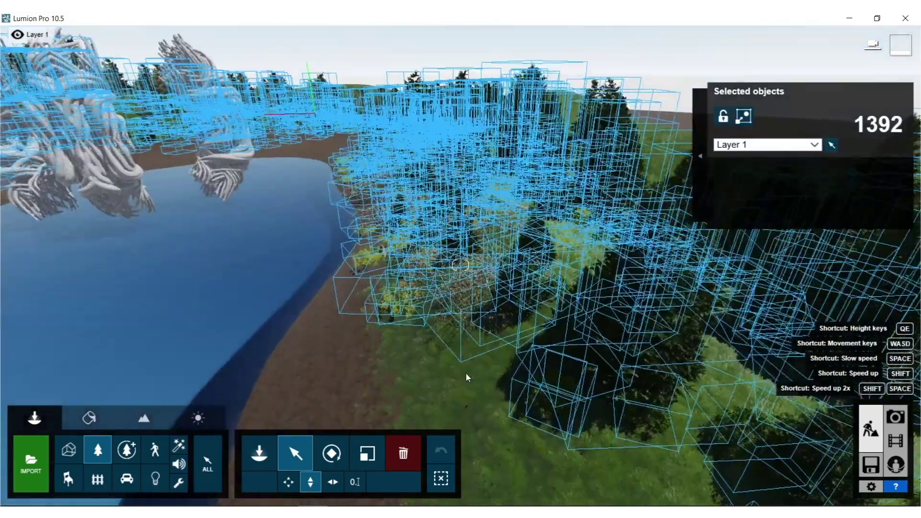
{"action": "key", "text": "w"}
{"action": "mouse_move", "coordinate": [427, 314]}
{"action": "left_mouse_down"}
{"action": "mouse_move", "coordinate": [429, 307]}
{"action": "mouse_move", "coordinate": [430, 316]}
{"action": "left_mouse_up"}
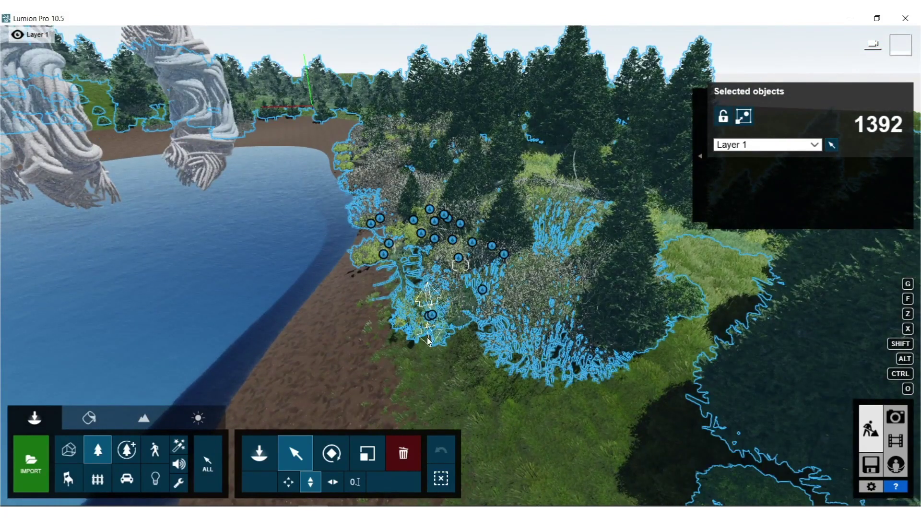
{"action": "mouse_move", "coordinate": [426, 354]}
{"action": "left_mouse_down"}
{"action": "mouse_move", "coordinate": [425, 372]}
{"action": "mouse_move", "coordinate": [427, 346]}
{"action": "left_mouse_up"}
- Add flying birds from the character library in the air around the three columns
{"action": "right_click_drag", "start_coordinate": [426, 347], "coordinate": [297, 288]}
{"action": "key", "text": "w"}
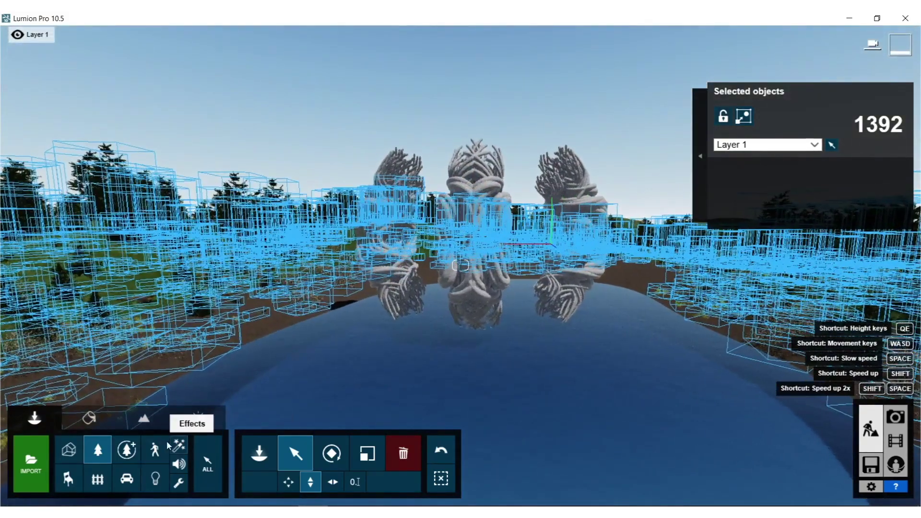
{"action": "left_click", "coordinate": [154, 449]}
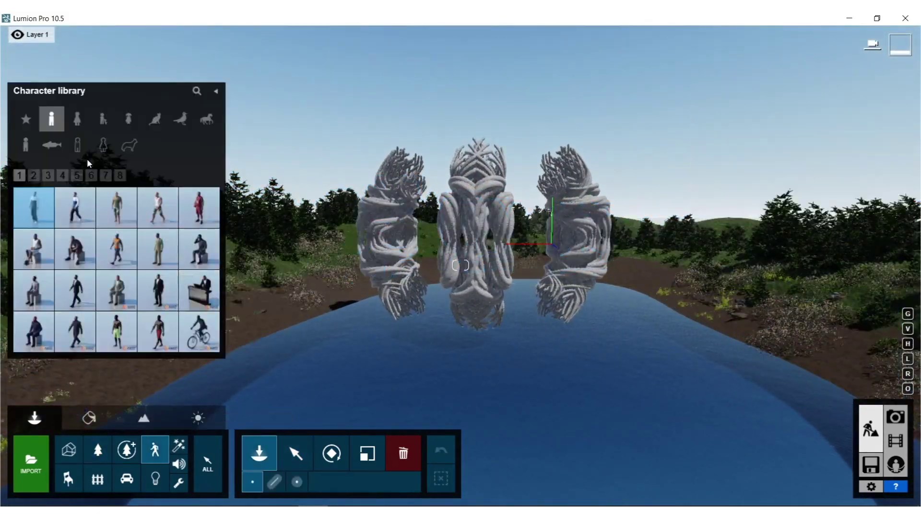
{"action": "left_click", "coordinate": [180, 119]}
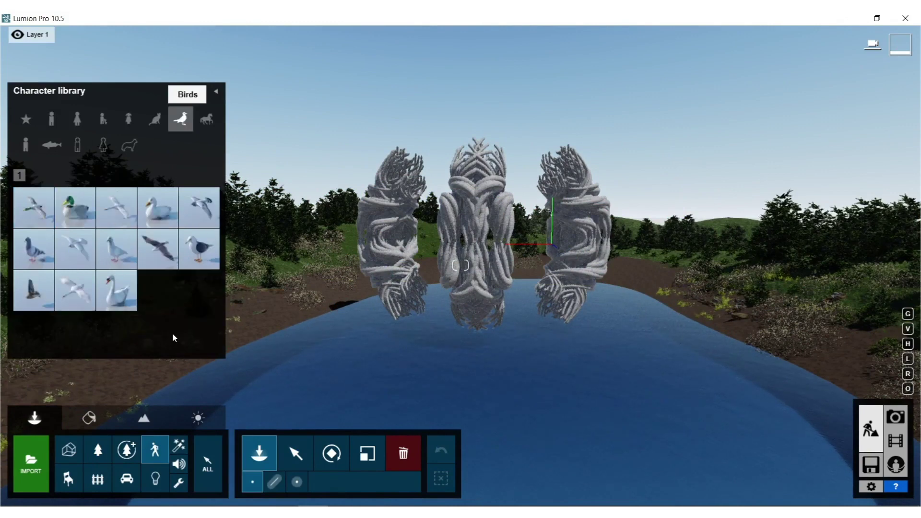
{"action": "left_click", "coordinate": [159, 248]}
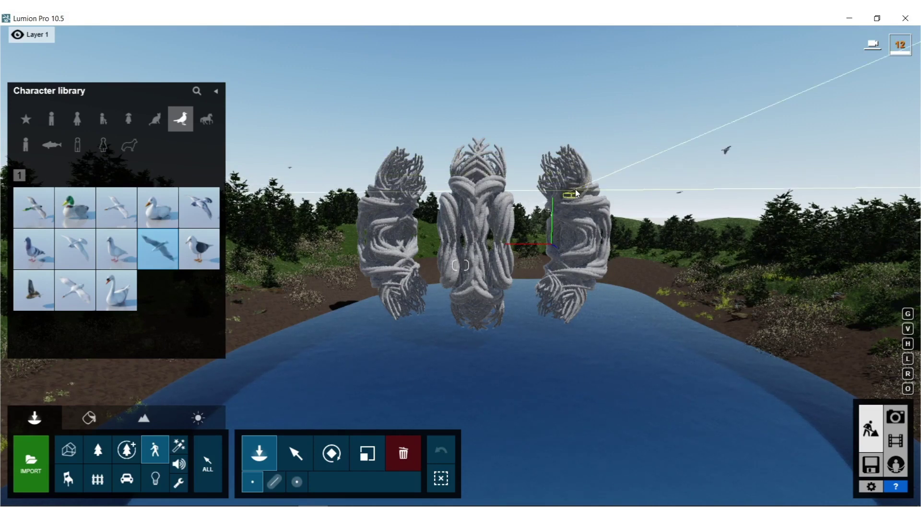
{"action": "left_click", "coordinate": [597, 203]}
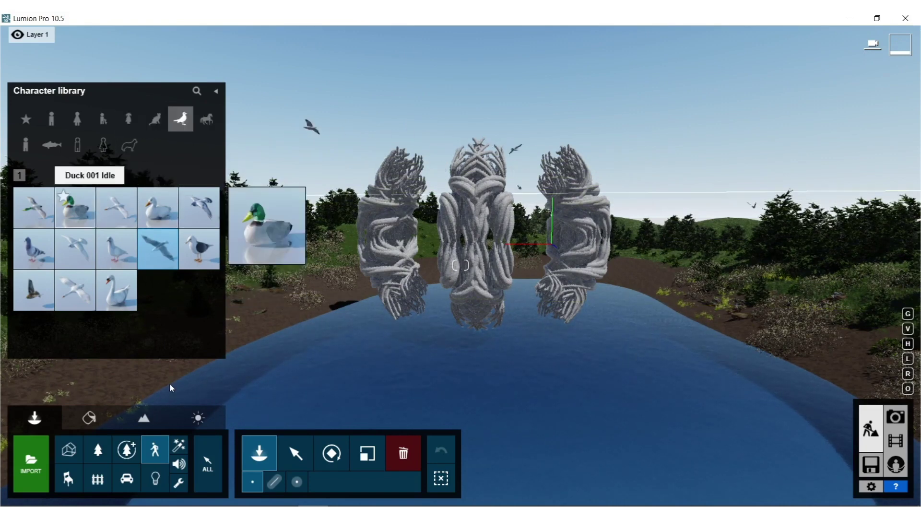
- Place a small manned boat on the pool near the columns, scaled and rotated to show its side
{"action": "left_click", "coordinate": [119, 479]}
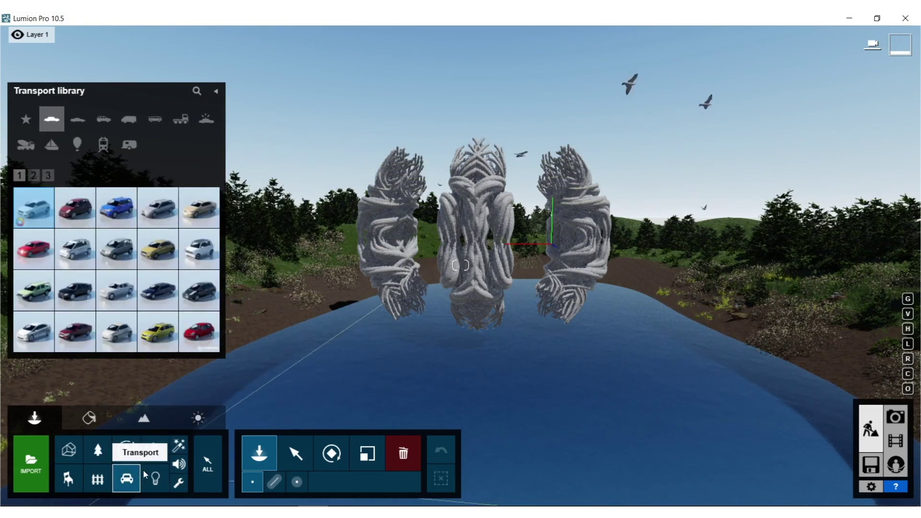
{"action": "left_click", "coordinate": [51, 146]}
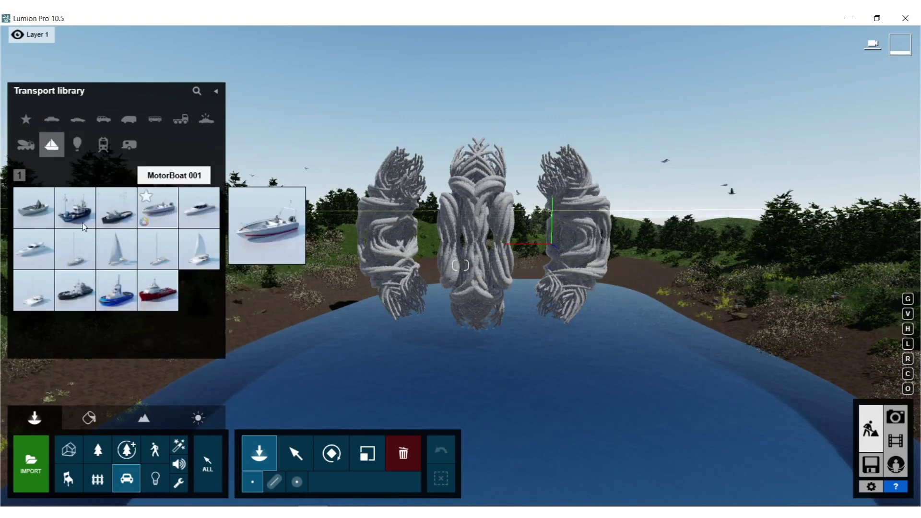
{"action": "left_click", "coordinate": [34, 207]}
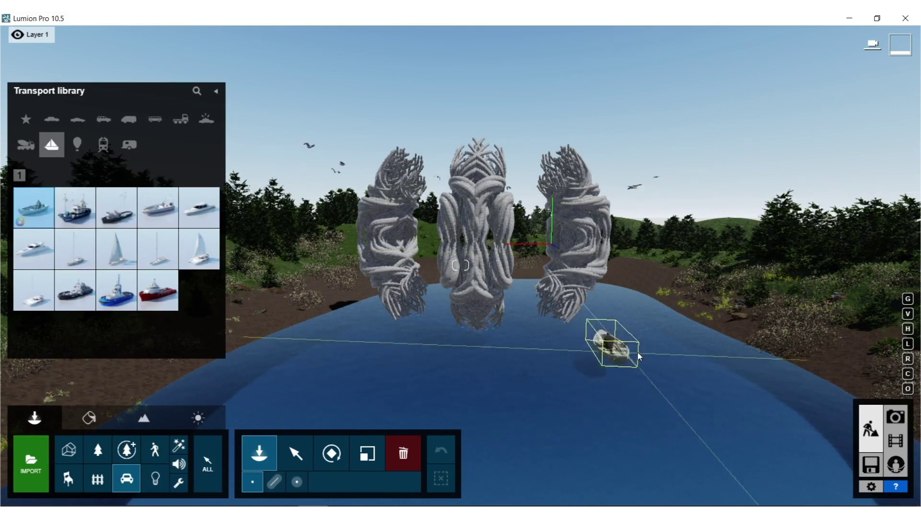
{"action": "key", "text": "l"}
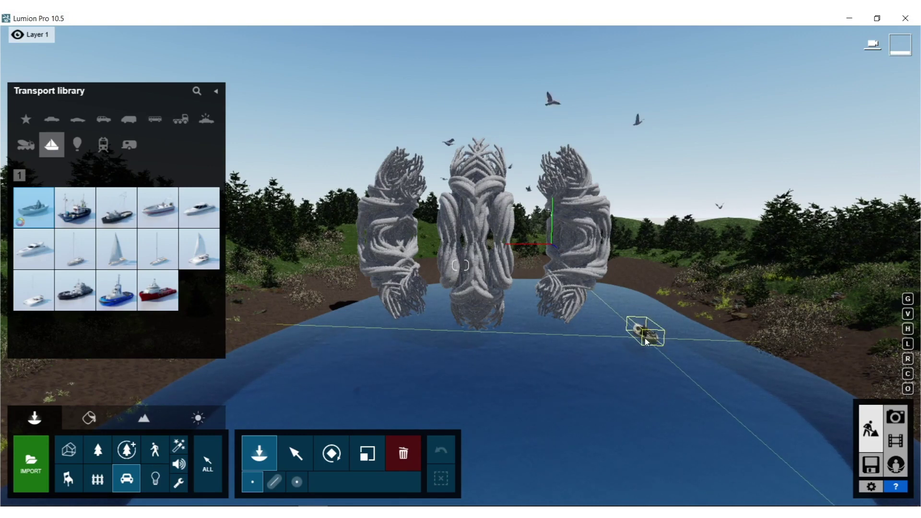
{"action": "key", "text": "r"}
{"action": "left_click", "coordinate": [643, 316]}
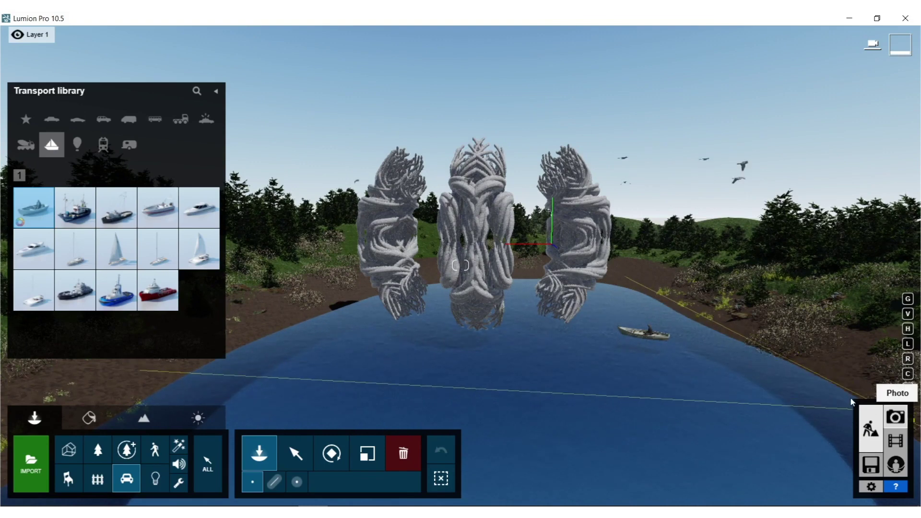
- Switch to Photo mode and apply the Realistic style to the view of the columns
{"action": "left_click", "coordinate": [893, 416]}
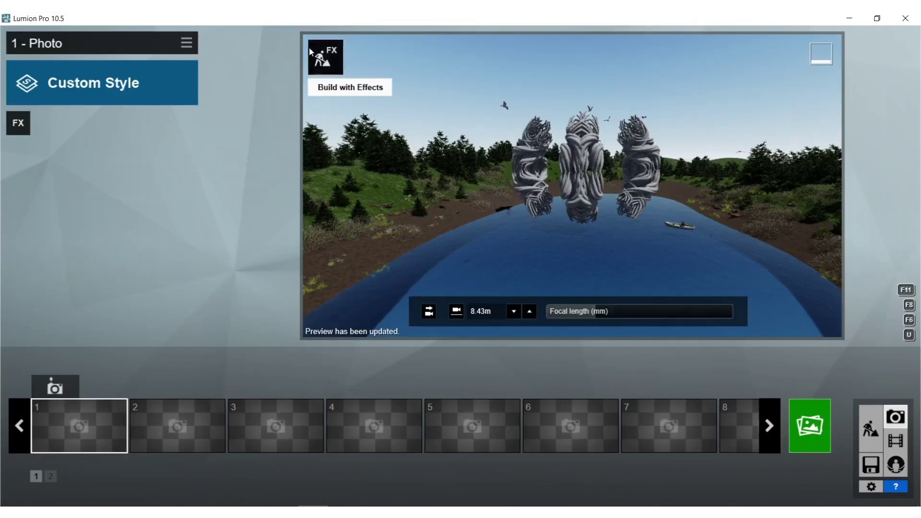
{"action": "left_click", "coordinate": [325, 57]}
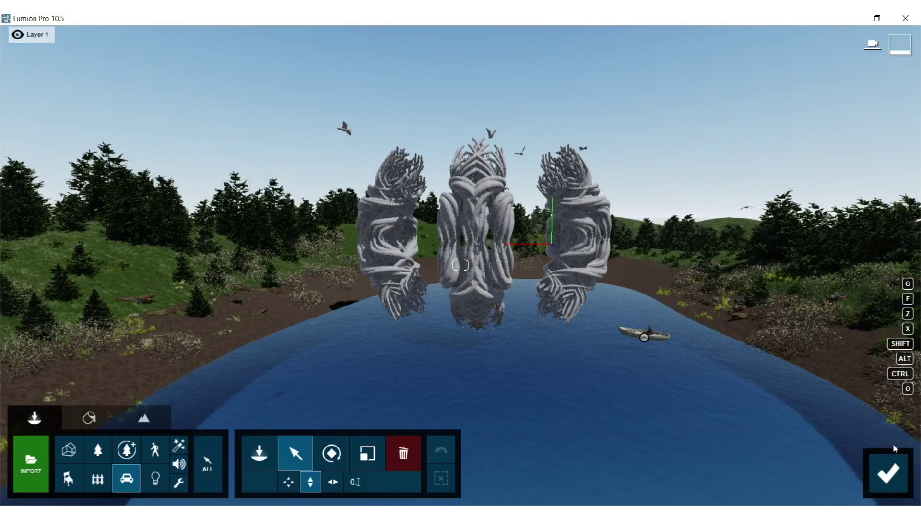
{"action": "left_click", "coordinate": [892, 453]}
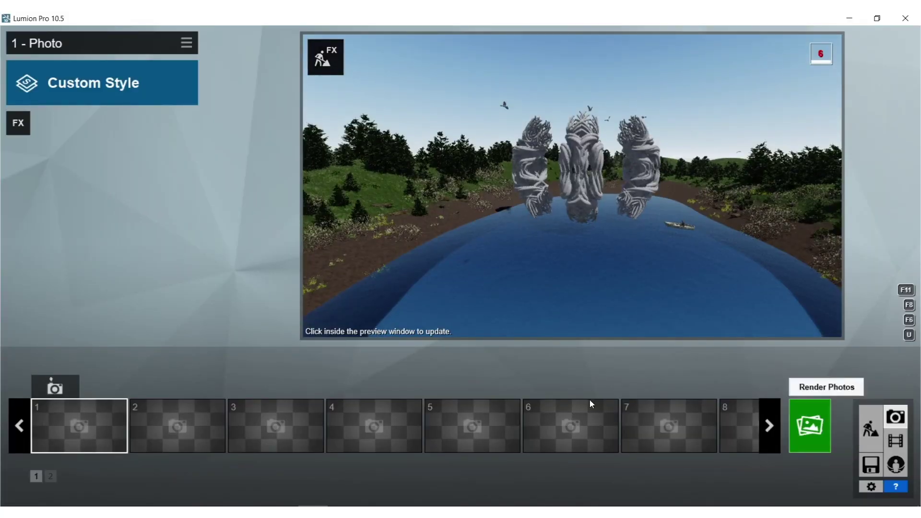
{"action": "left_click", "coordinate": [95, 86]}
{"action": "left_click", "coordinate": [449, 148]}
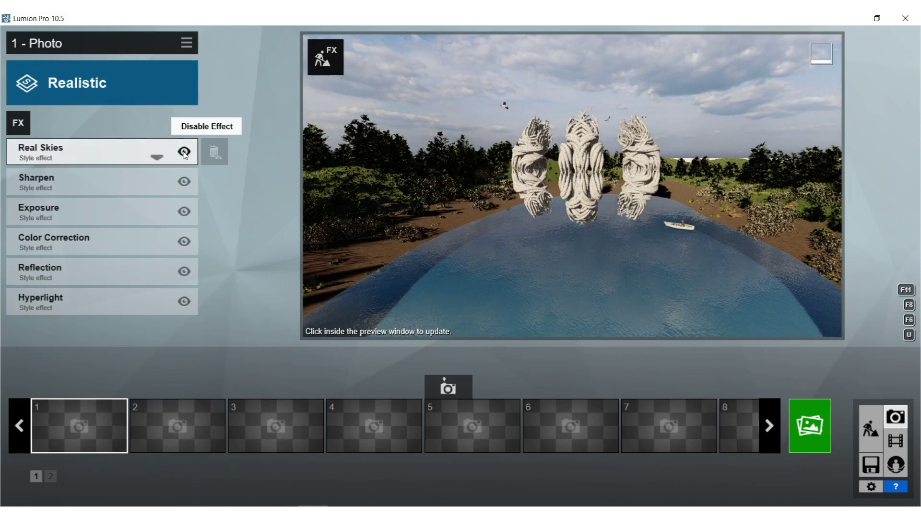
- Disable the Real Skies effect of the photo style and add the Sun effect
{"action": "left_click", "coordinate": [184, 152]}
{"action": "left_click", "coordinate": [19, 122]}
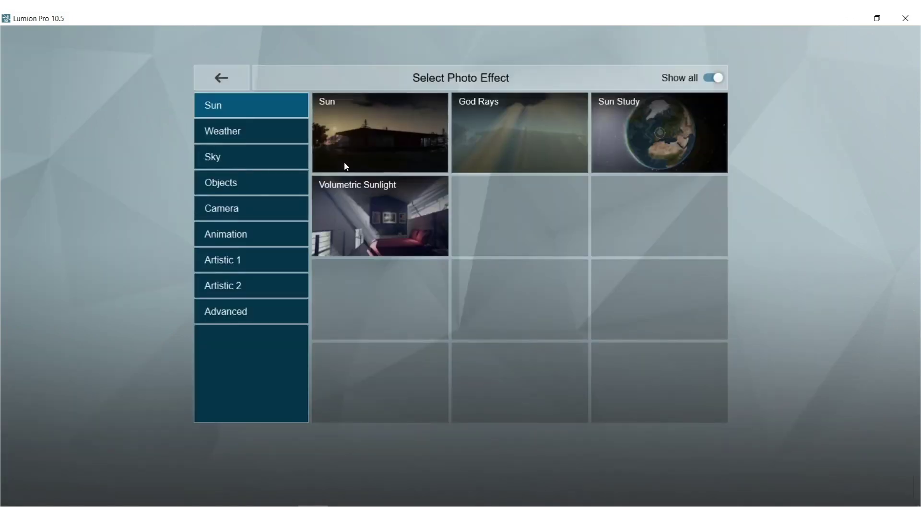
{"action": "left_click", "coordinate": [356, 128]}
- Add the Precipitation effect to the photo and frame the columns from low above the water
{"action": "left_click", "coordinate": [18, 122]}
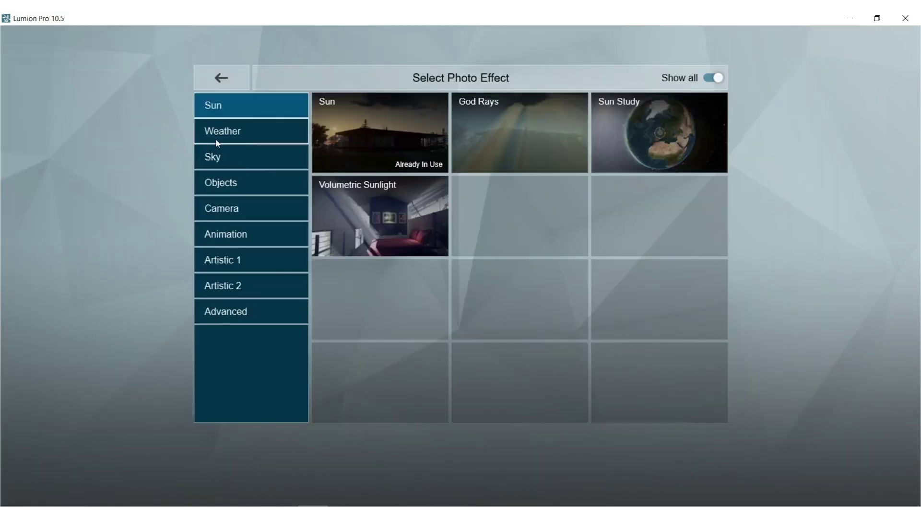
{"action": "left_click", "coordinate": [230, 132]}
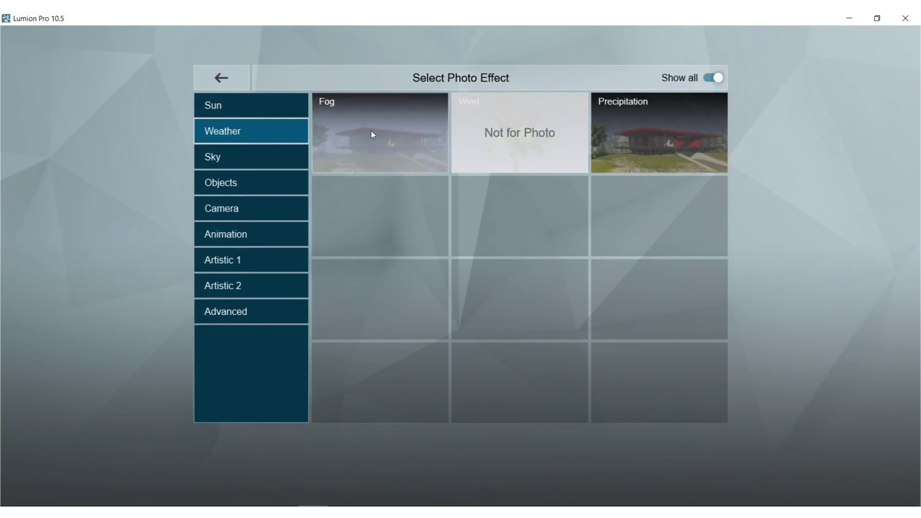
{"action": "left_click", "coordinate": [626, 133]}
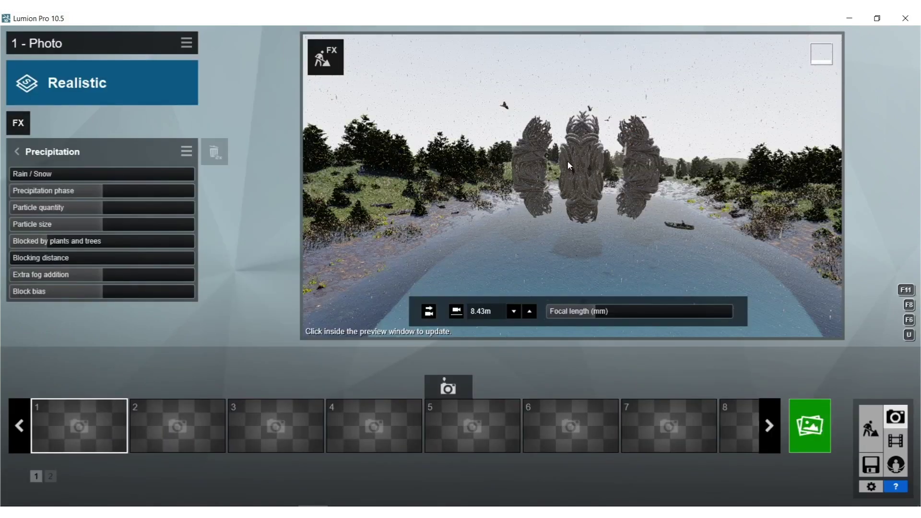
{"action": "mouse_move", "coordinate": [572, 186]}
{"action": "right_mouse_down"}
{"action": "mouse_move", "coordinate": [590, 288]}
{"action": "mouse_move", "coordinate": [582, 174]}
{"action": "right_mouse_up"}
{"action": "key", "text": "w"}
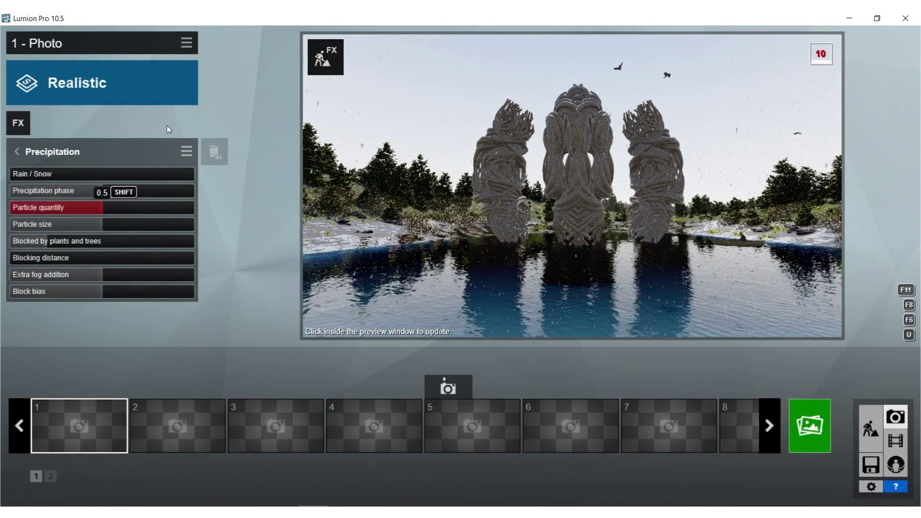
- Add the 2-Point Perspective camera effect and lengthen the focal length so the columns fill more of the frame
{"action": "left_click", "coordinate": [18, 120]}
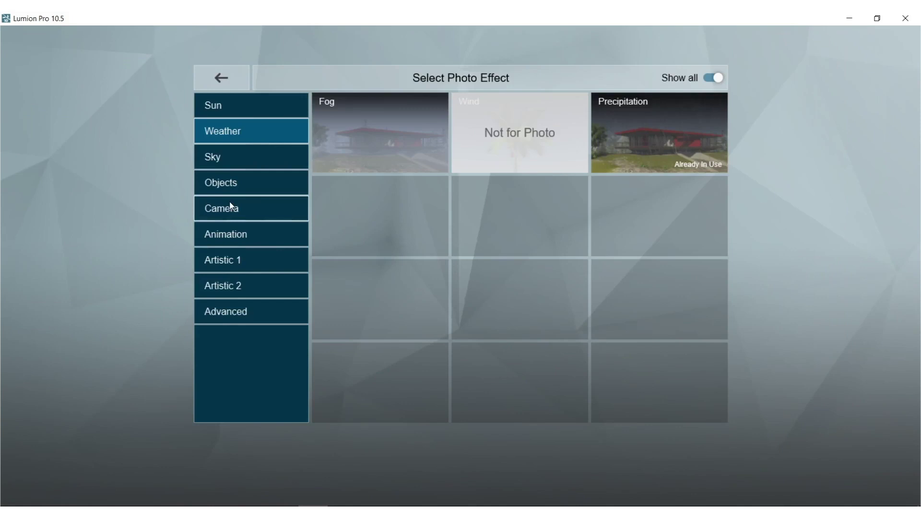
{"action": "left_click", "coordinate": [253, 207]}
{"action": "left_click", "coordinate": [371, 222]}
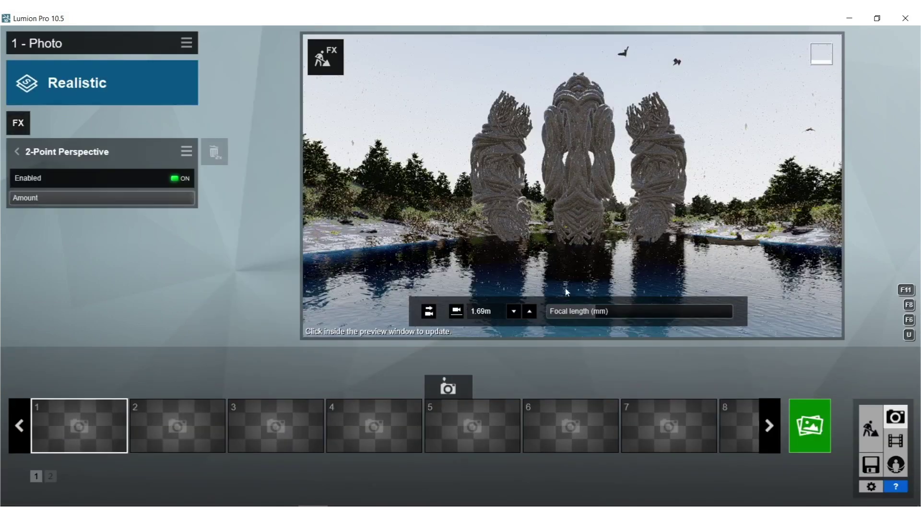
{"action": "left_click", "coordinate": [611, 313]}
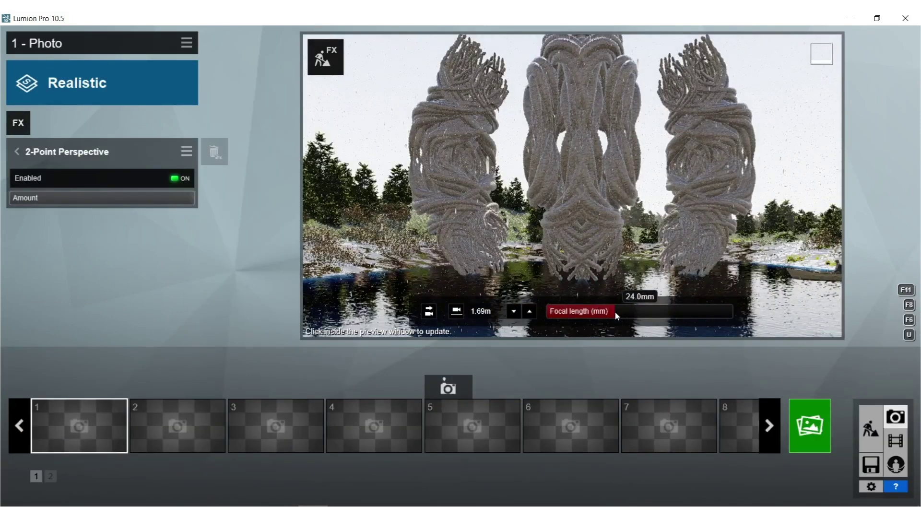
{"action": "left_click_drag", "start_coordinate": [609, 311], "coordinate": [608, 310]}
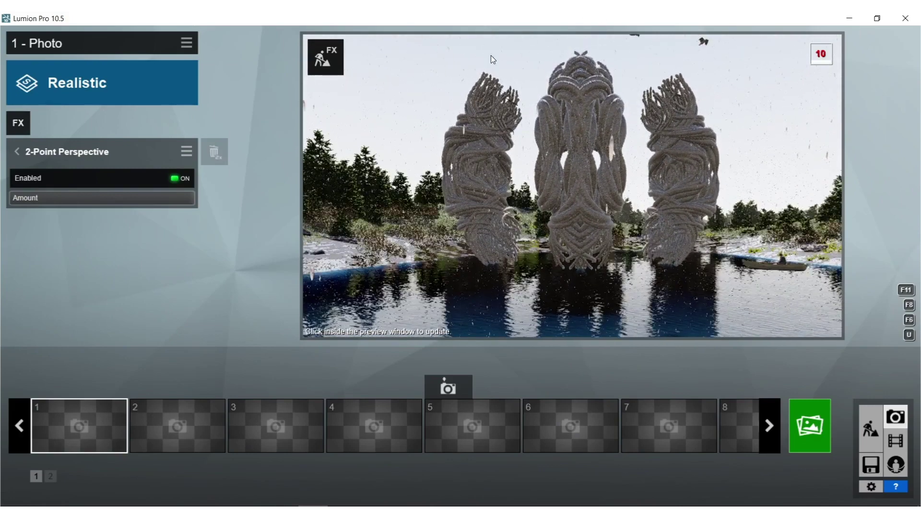
- Adjust the Sun effect to a height of 19.3° and a heading of -33.9° so sunlight hits the front of the columns, and refresh the preview
{"action": "left_click", "coordinate": [21, 151]}
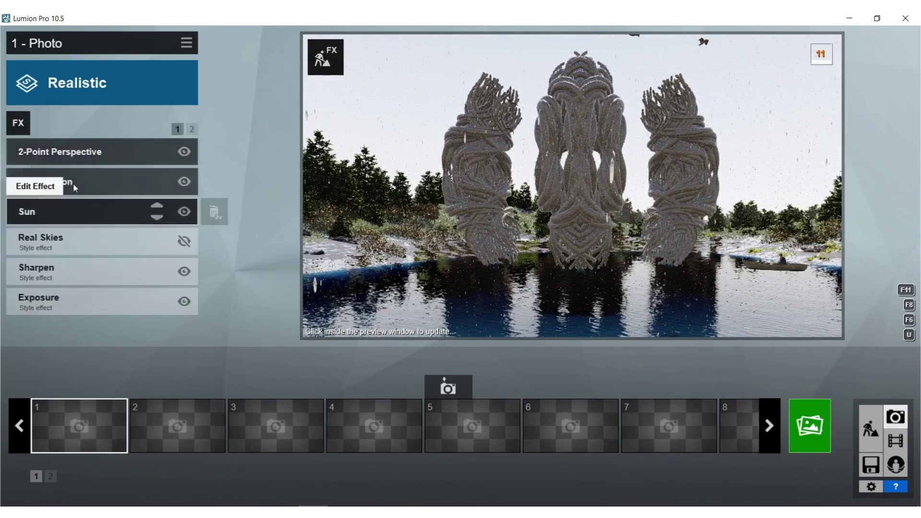
{"action": "left_click", "coordinate": [70, 210]}
{"action": "mouse_move", "coordinate": [97, 177]}
{"action": "left_mouse_down"}
{"action": "mouse_move", "coordinate": [151, 178]}
{"action": "mouse_move", "coordinate": [128, 178]}
{"action": "mouse_move", "coordinate": [128, 191]}
{"action": "mouse_move", "coordinate": [66, 182]}
{"action": "mouse_move", "coordinate": [86, 176]}
{"action": "left_mouse_up"}
{"action": "left_click", "coordinate": [537, 173]}
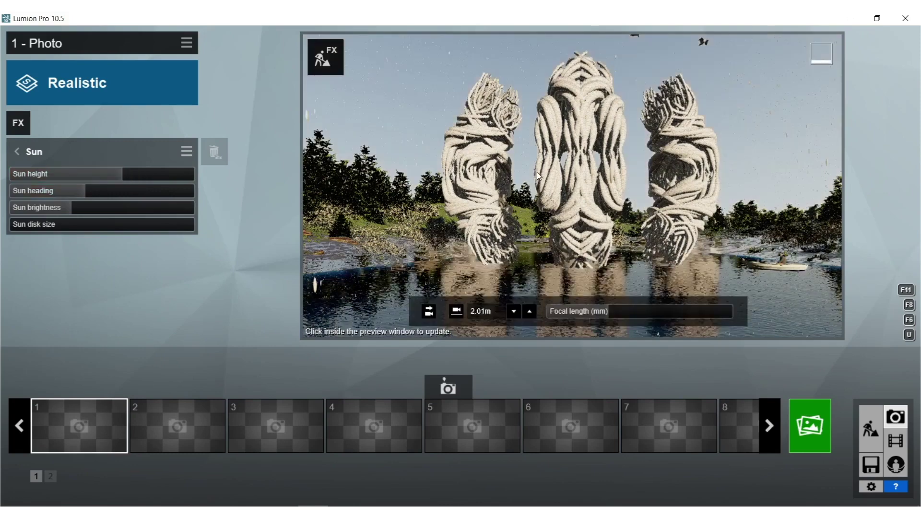
{"action": "left_click", "coordinate": [537, 171]}
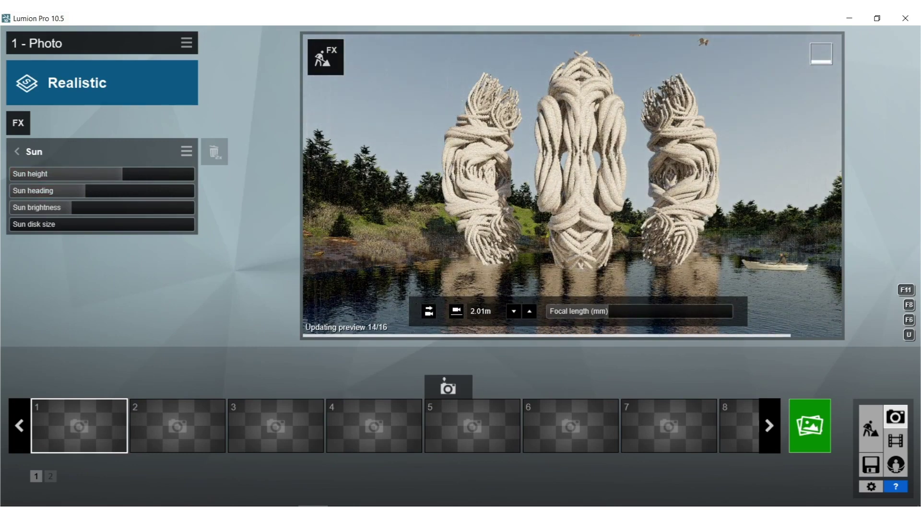
- Tilt the camera up to leave more sky above the columns, and store the view in photo slot 1
{"action": "right_click_drag", "start_coordinate": [537, 172], "coordinate": [547, 156]}
{"action": "key", "text": "w"}
{"action": "key", "text": "w"}
{"action": "key", "text": "s"}
{"action": "key", "text": "s"}
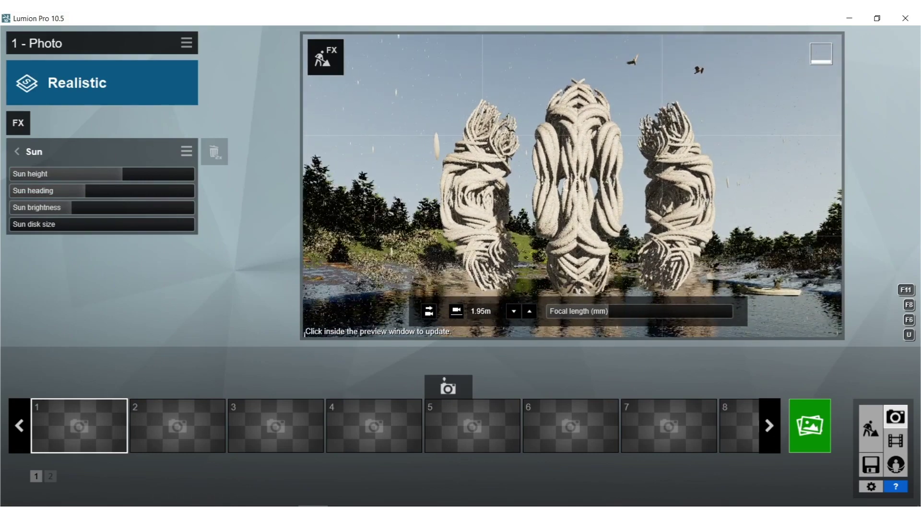
{"action": "key", "text": "w"}
{"action": "right_click_drag", "start_coordinate": [572, 186], "coordinate": [568, 187]}
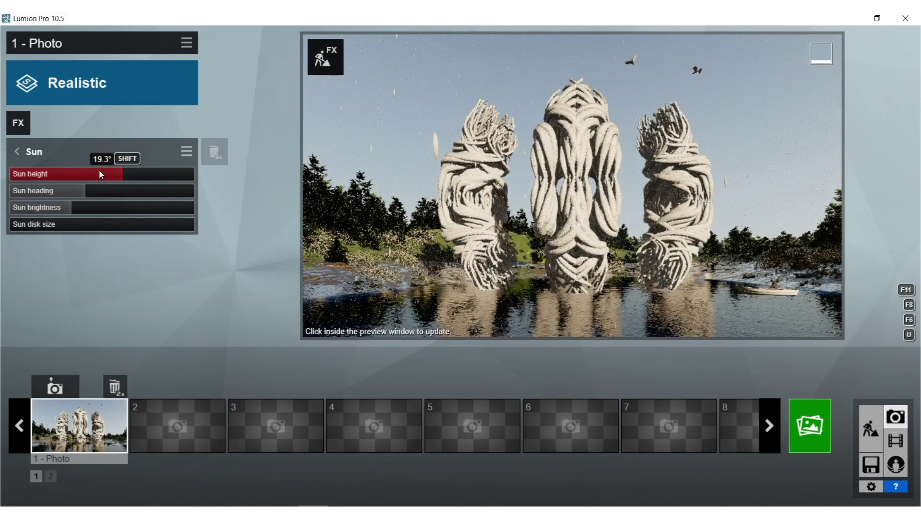
- Lower the sun height to 6.4° for warm light on the columns and set the sun heading to -39.7°
{"action": "left_click", "coordinate": [100, 171]}
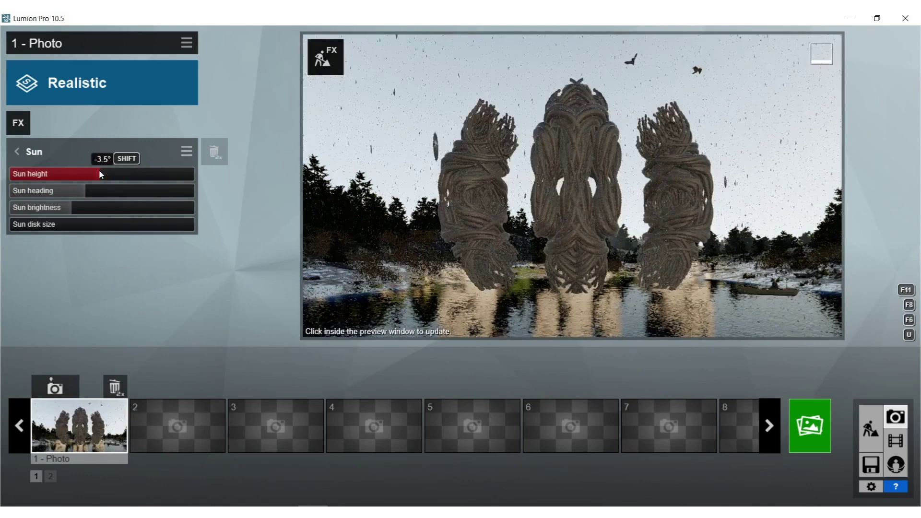
{"action": "left_click_drag", "start_coordinate": [99, 171], "coordinate": [109, 169]}
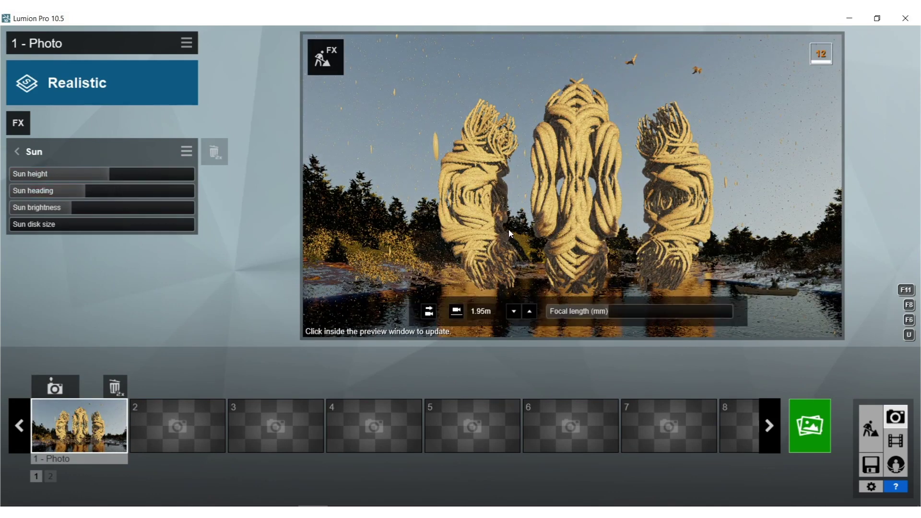
{"action": "left_click", "coordinate": [510, 230]}
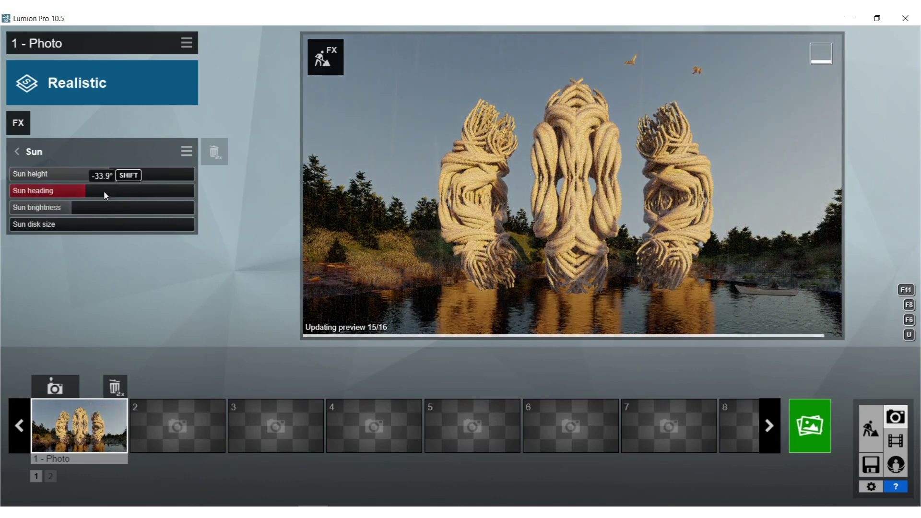
{"action": "left_click_drag", "start_coordinate": [111, 191], "coordinate": [83, 190]}
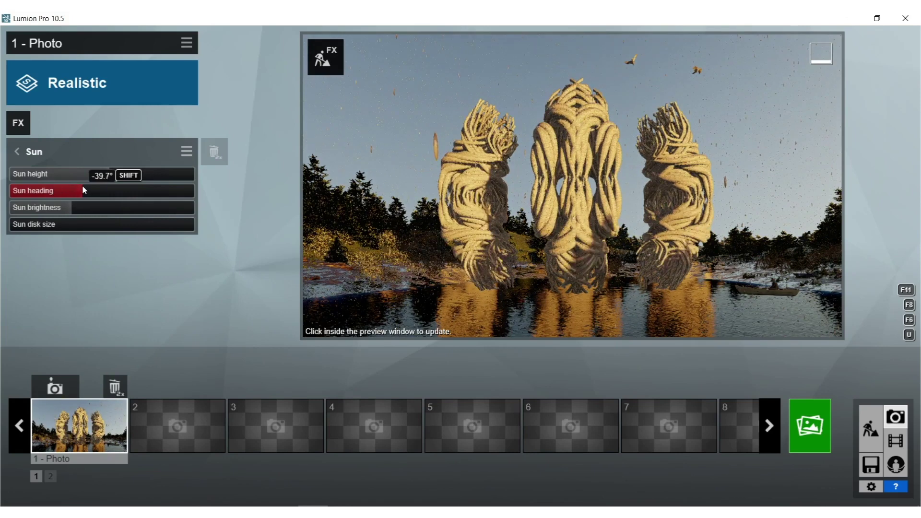
- Reduce the Precipitation effect's particle quantity to 0.1 and particle size to 0.3
{"action": "left_click", "coordinate": [19, 157]}
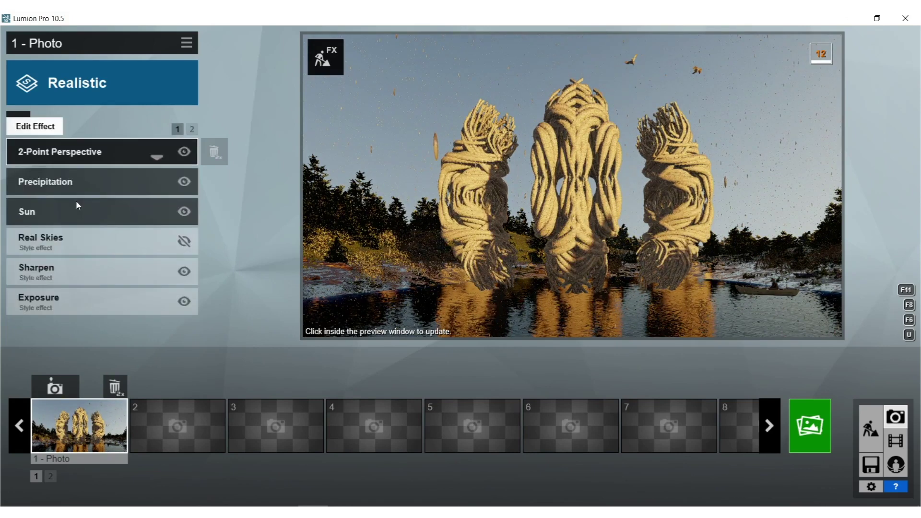
{"action": "left_click", "coordinate": [75, 193]}
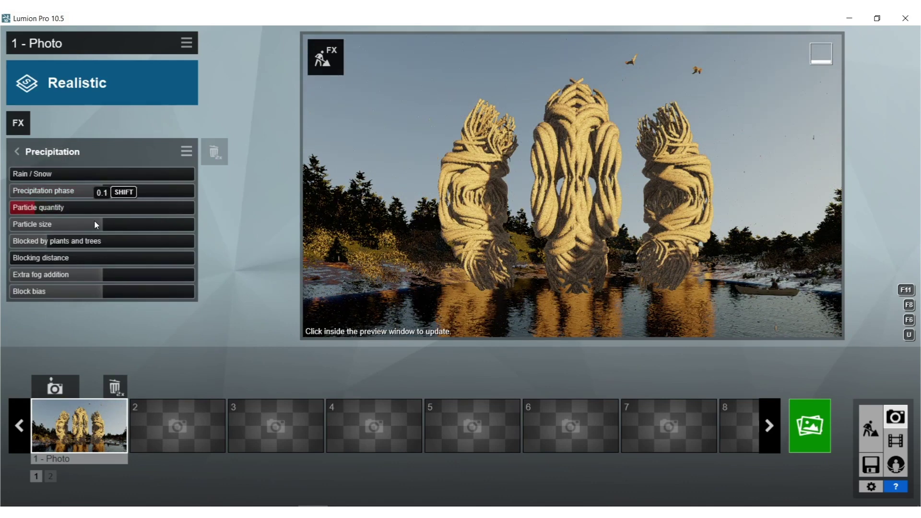
{"action": "left_click_drag", "start_coordinate": [94, 221], "coordinate": [61, 218]}
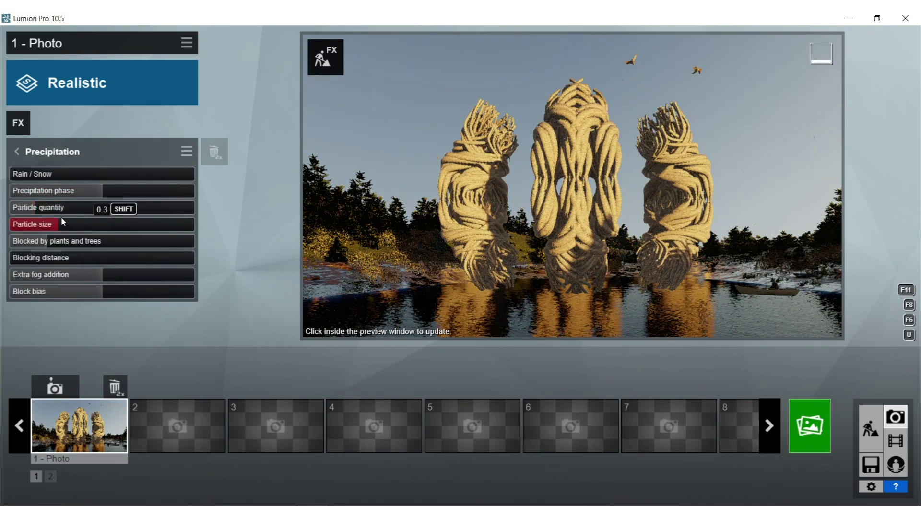
- Add the Sky and Clouds effect with master cloud amount and high clouds at 1.0 and slightly increased low clouds, and refresh the preview
{"action": "left_click", "coordinate": [18, 123]}
{"action": "left_click", "coordinate": [218, 160]}
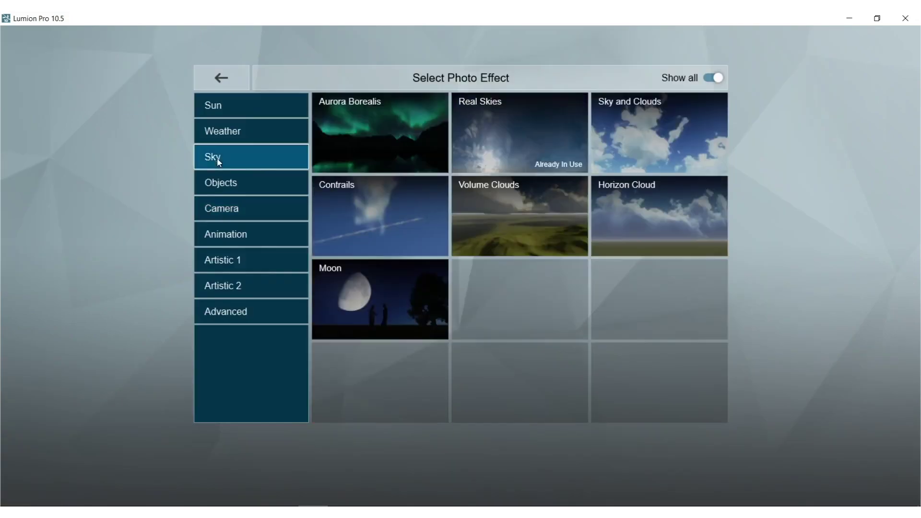
{"action": "left_click", "coordinate": [649, 121]}
{"action": "left_click_drag", "start_coordinate": [71, 210], "coordinate": [211, 200]}
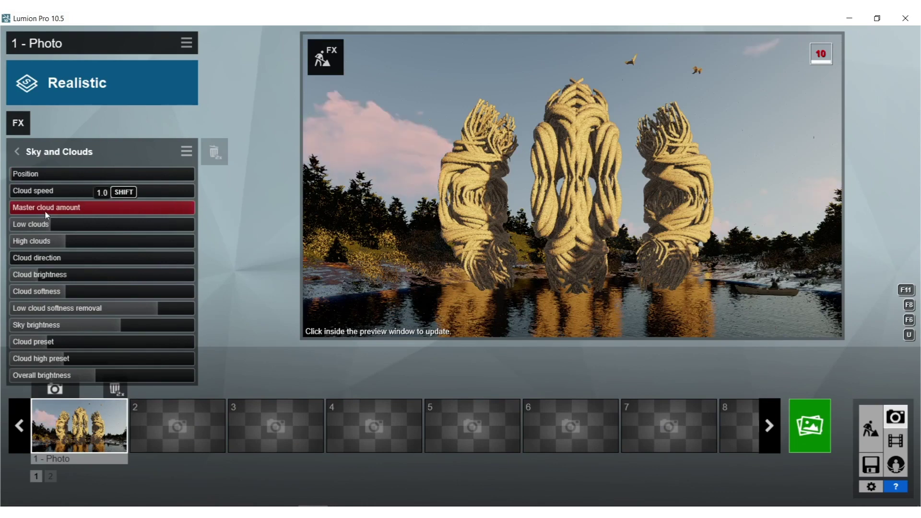
{"action": "left_click_drag", "start_coordinate": [51, 226], "coordinate": [201, 245]}
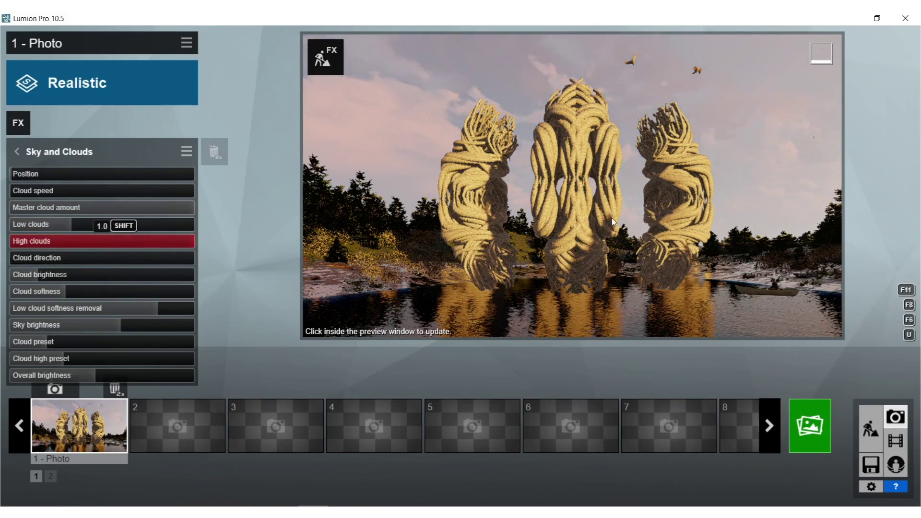
{"action": "left_click", "coordinate": [609, 202]}
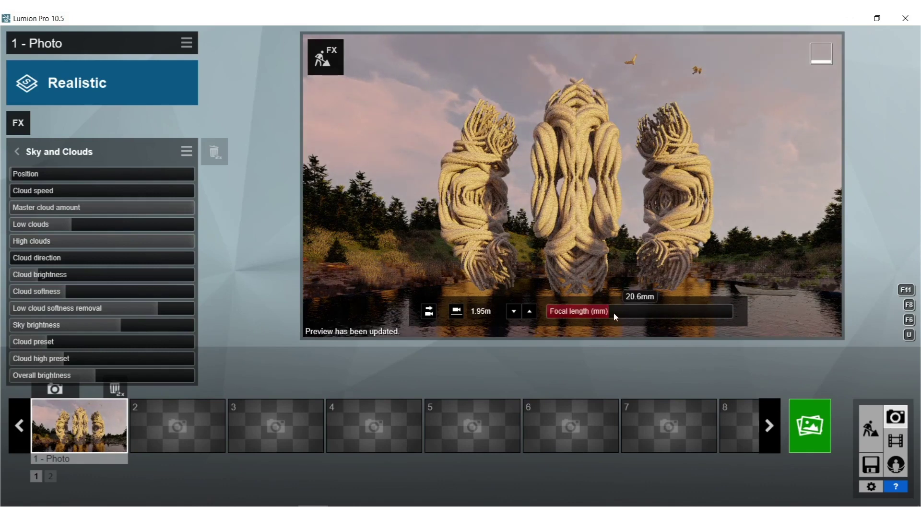
- Lengthen the focal length to about 28 mm and reframe the three columns from a camera height of 1.19 m
{"action": "left_click_drag", "start_coordinate": [614, 311], "coordinate": [621, 311]}
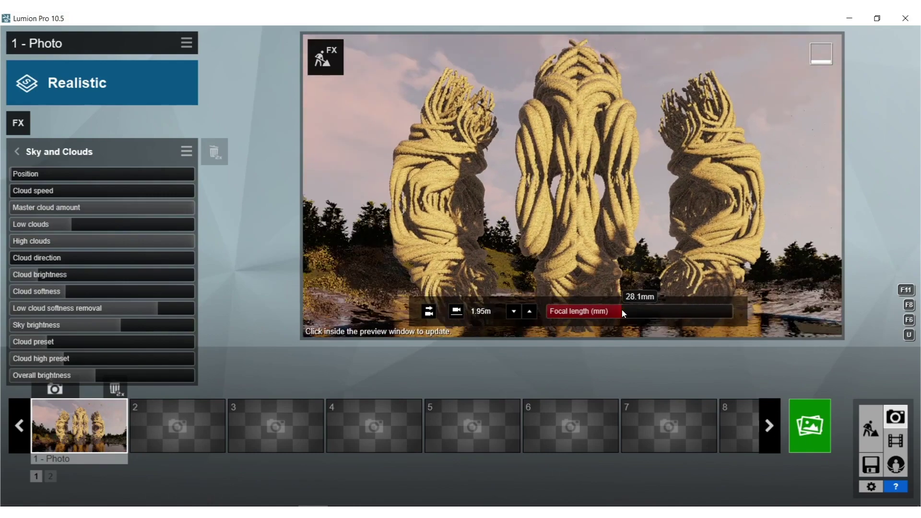
{"action": "key", "text": "s"}
{"action": "mouse_move", "coordinate": [599, 230]}
{"action": "right_mouse_down"}
{"action": "mouse_move", "coordinate": [599, 259]}
{"action": "mouse_move", "coordinate": [602, 232]}
{"action": "right_mouse_up"}
{"action": "key", "text": "w"}
{"action": "key", "text": "s"}
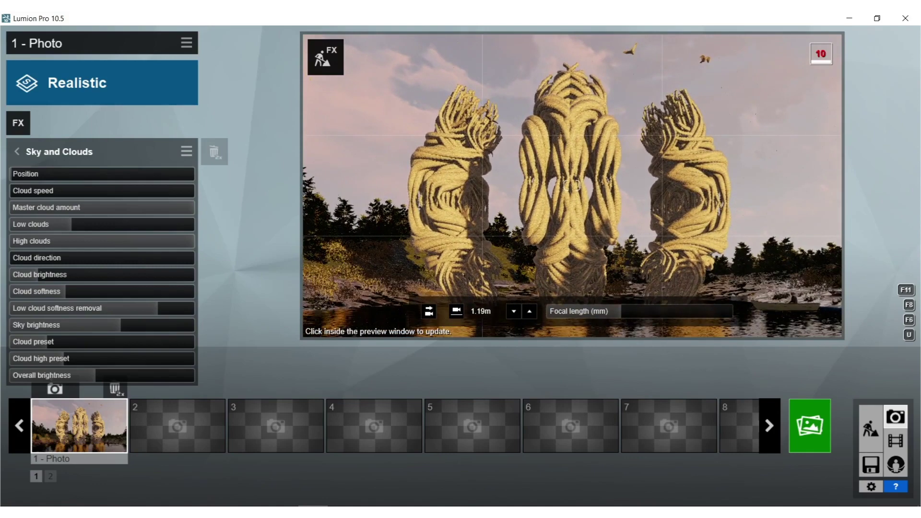
{"action": "key", "text": "a"}
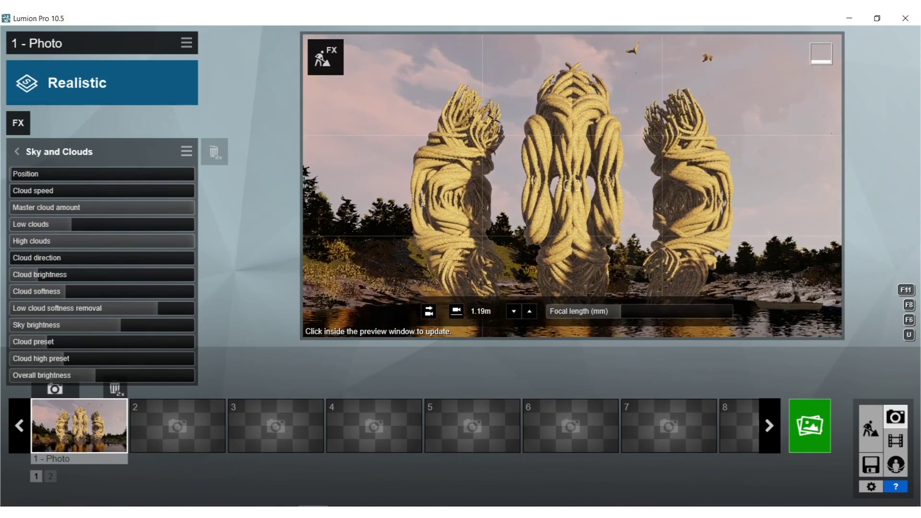
{"action": "right_click_drag", "start_coordinate": [602, 232], "coordinate": [597, 233]}
{"action": "key", "text": "d"}
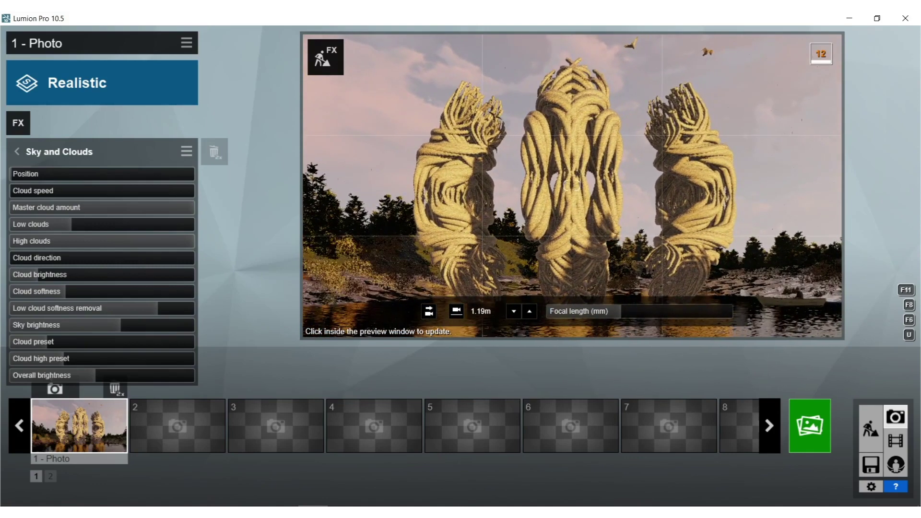
{"action": "right_click_drag", "start_coordinate": [597, 233], "coordinate": [600, 232]}
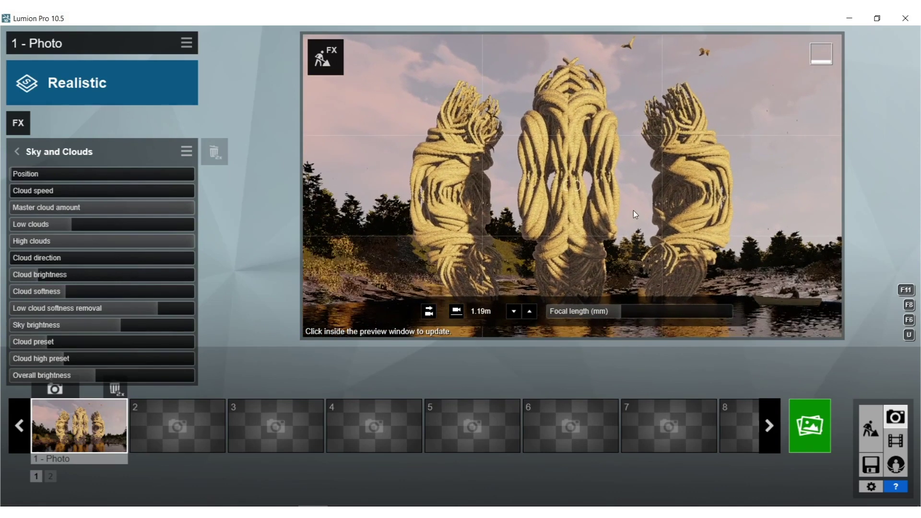
{"action": "left_click", "coordinate": [632, 211]}
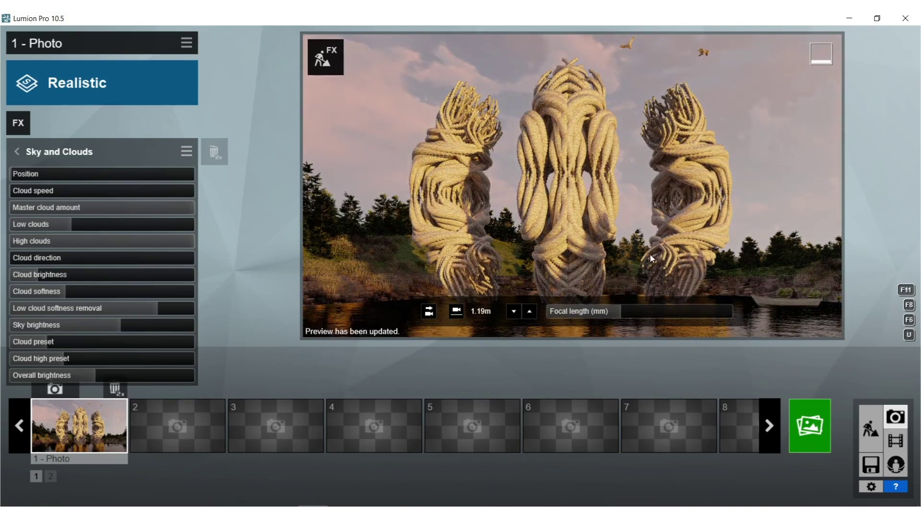
- Set the Sun effect's heading to -44.4° to deepen the shadows on the columns, and refresh the preview
{"action": "left_click", "coordinate": [18, 153]}
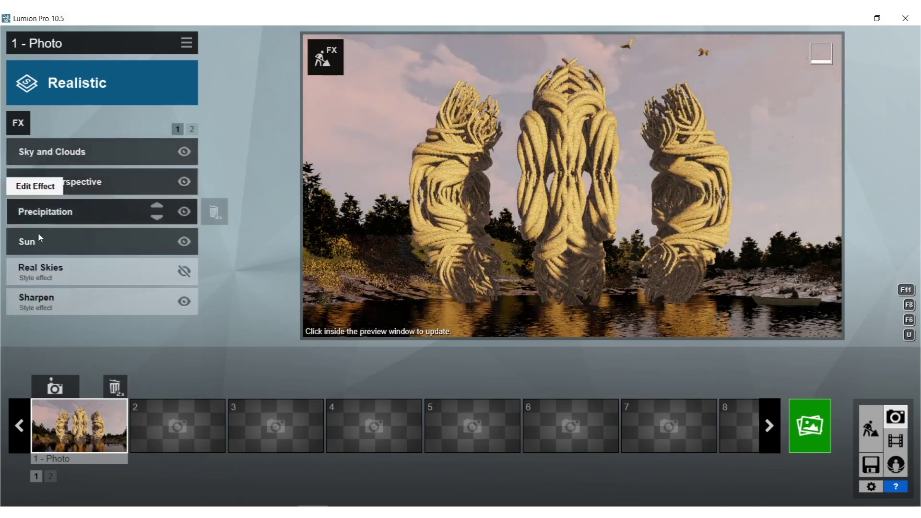
{"action": "left_click", "coordinate": [94, 232]}
{"action": "left_click_drag", "start_coordinate": [96, 173], "coordinate": [111, 173]}
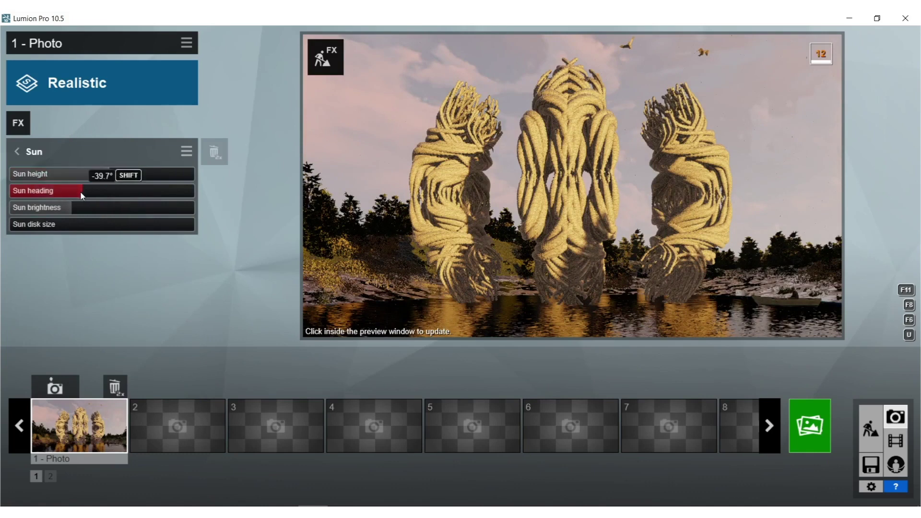
{"action": "mouse_move", "coordinate": [80, 191]}
{"action": "left_mouse_down"}
{"action": "mouse_move", "coordinate": [137, 189]}
{"action": "mouse_move", "coordinate": [75, 189]}
{"action": "mouse_move", "coordinate": [89, 191]}
{"action": "left_mouse_up"}
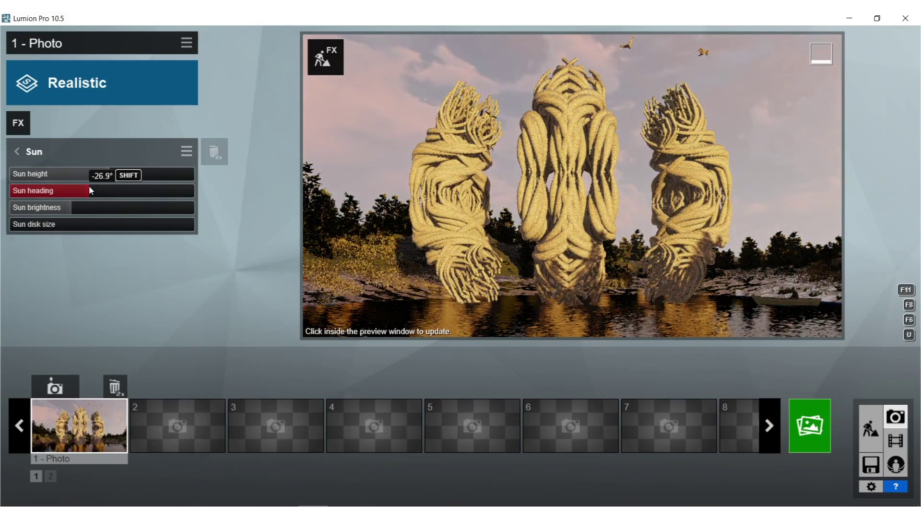
{"action": "left_click", "coordinate": [478, 145]}
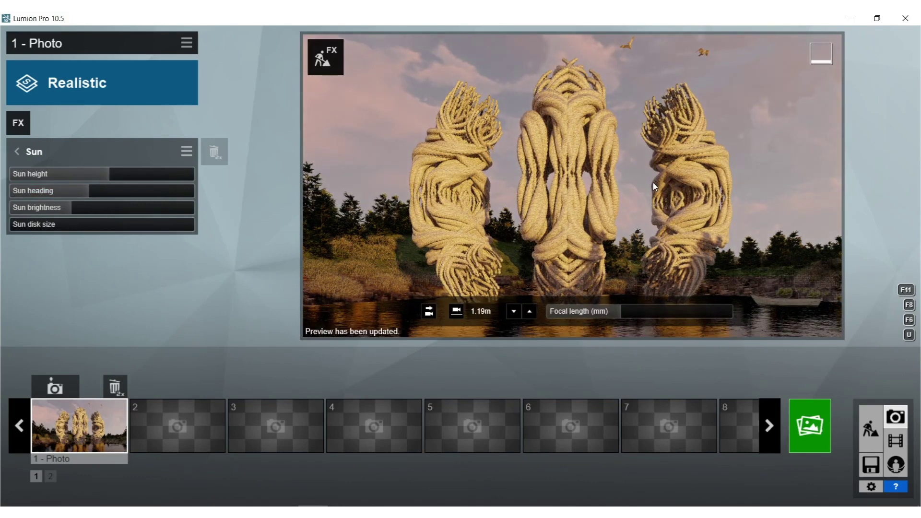
{"action": "left_click_drag", "start_coordinate": [88, 192], "coordinate": [79, 190]}
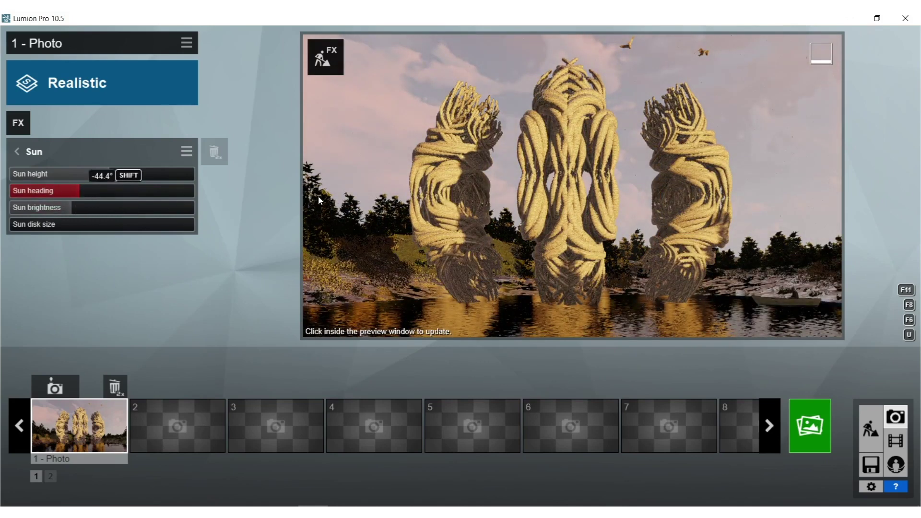
{"action": "left_click", "coordinate": [576, 198]}
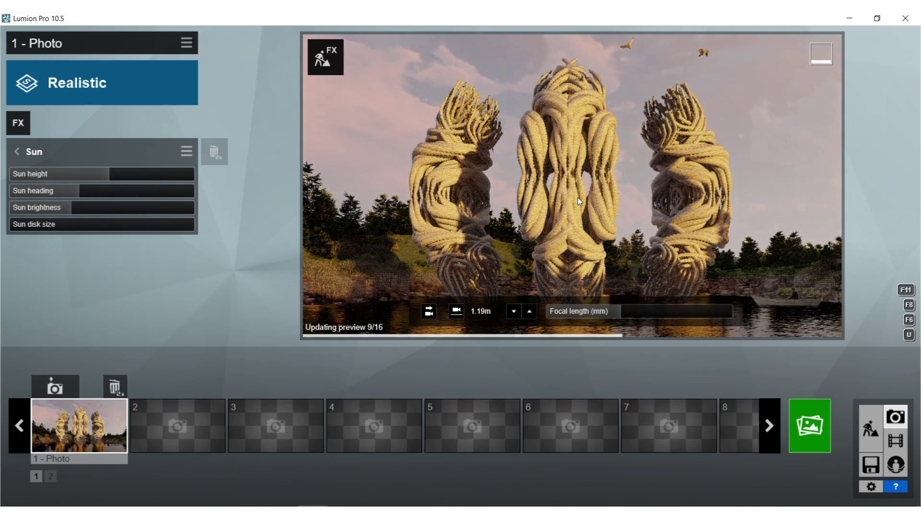
- Fine-tune the camera so the middle column is centred in the frame, and save the view to photo slot 1
{"action": "right_click_drag", "start_coordinate": [577, 197], "coordinate": [578, 196]}
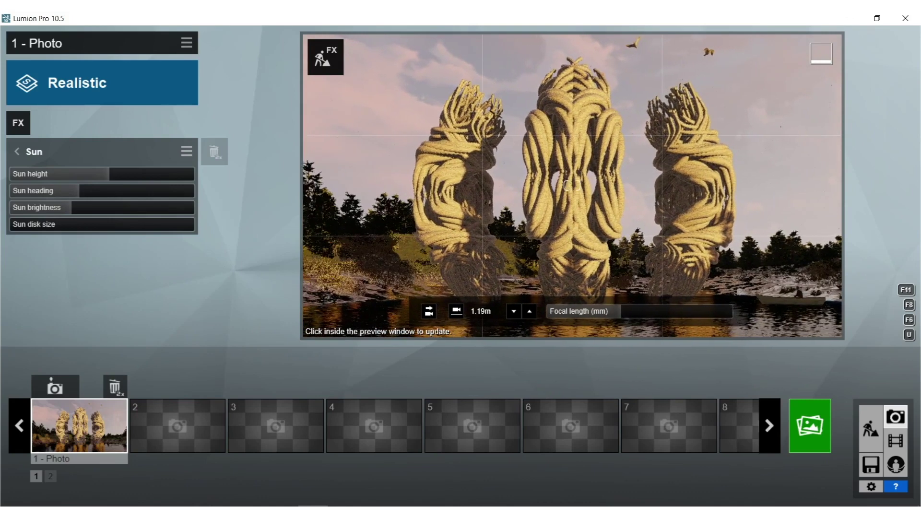
{"action": "left_click", "coordinate": [578, 197]}
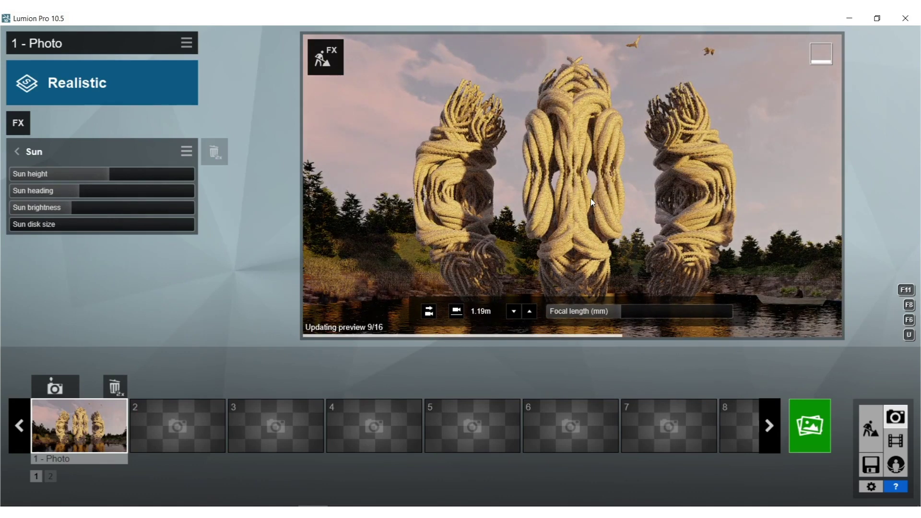
{"action": "right_click_drag", "start_coordinate": [591, 198], "coordinate": [598, 198]}
{"action": "key", "text": "a"}
{"action": "key", "text": "d"}
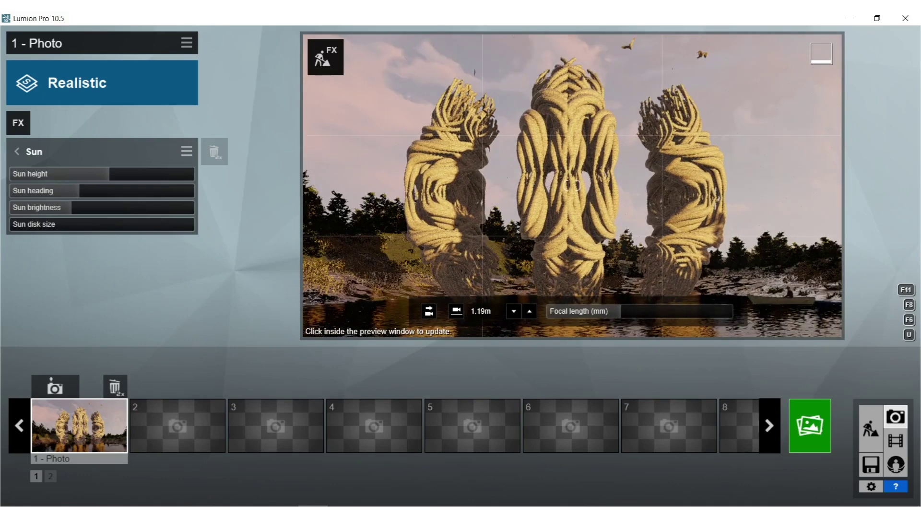
{"action": "right_click_drag", "start_coordinate": [590, 198], "coordinate": [584, 198]}
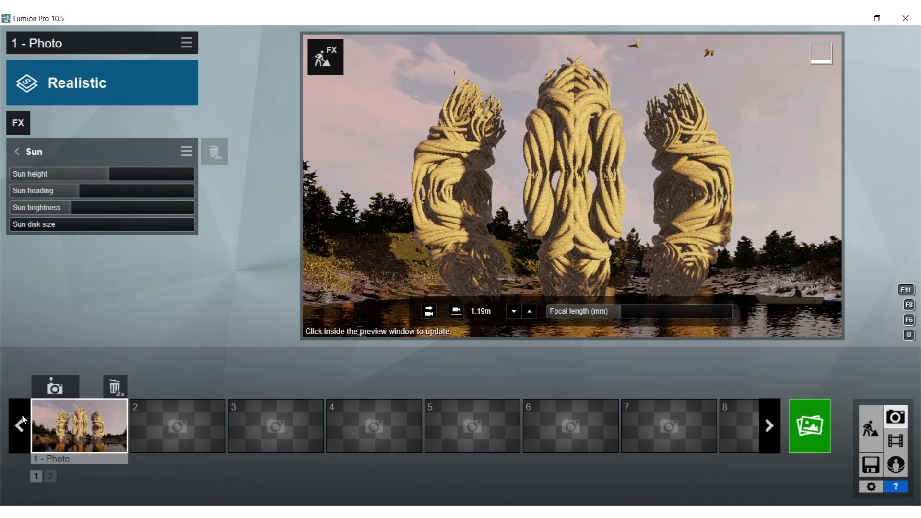
{"action": "left_click", "coordinate": [48, 388]}
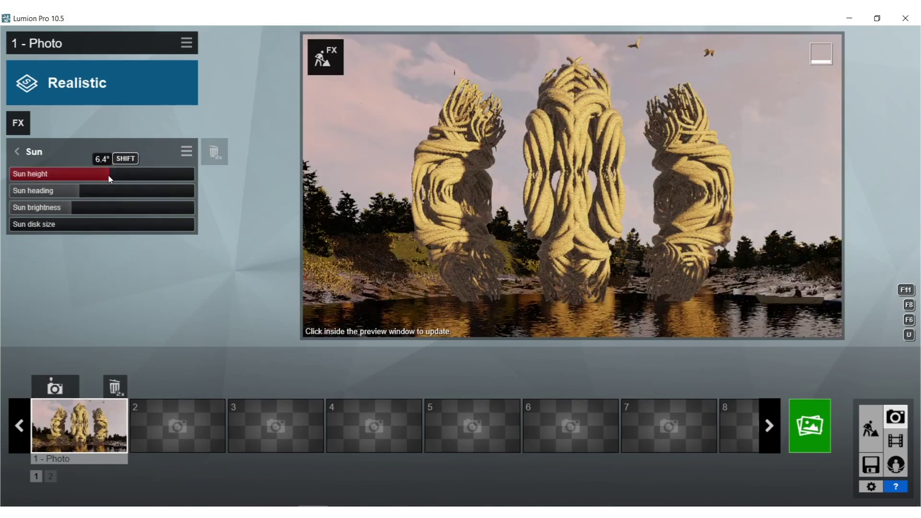
- Raise the sun height to 10.5° and refresh the photo preview
{"action": "left_click_drag", "start_coordinate": [109, 179], "coordinate": [115, 178]}
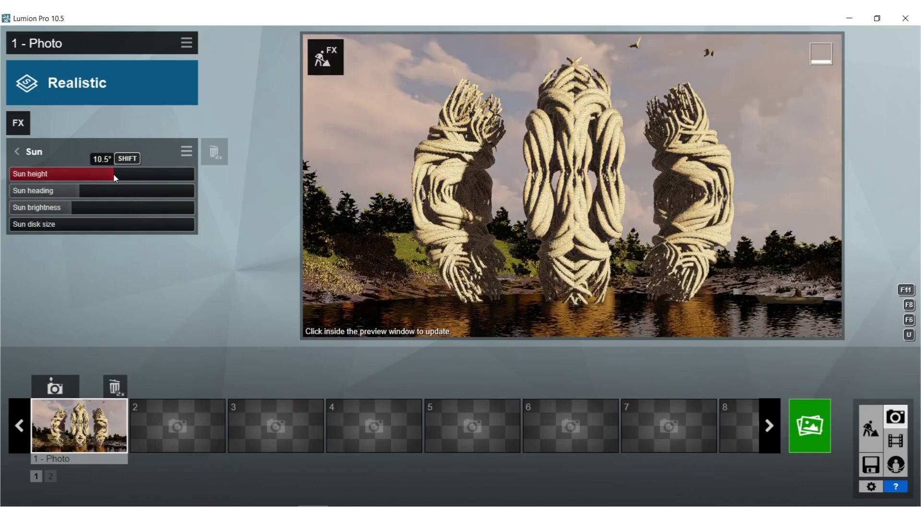
{"action": "left_click", "coordinate": [682, 202]}
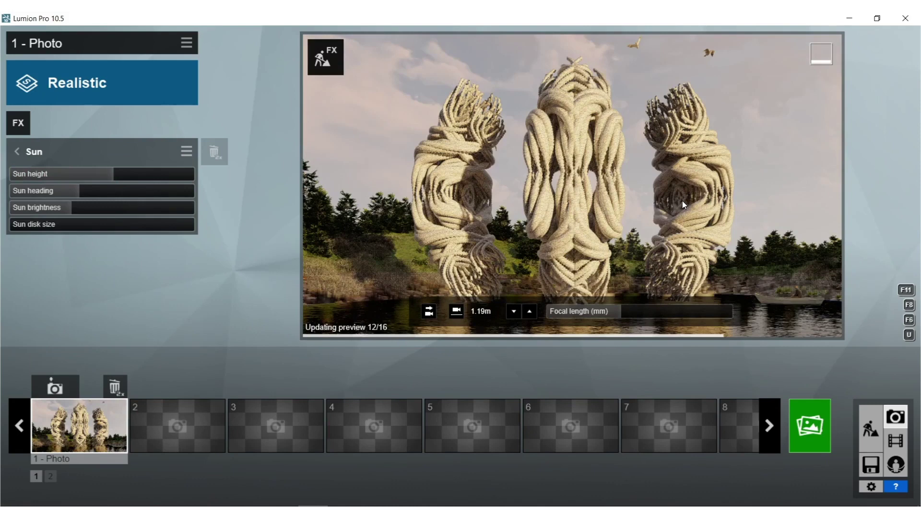
- Try the Precipitation effect's extra fog addition at 0.9, and bring it down to 0.0
{"action": "left_click", "coordinate": [17, 152]}
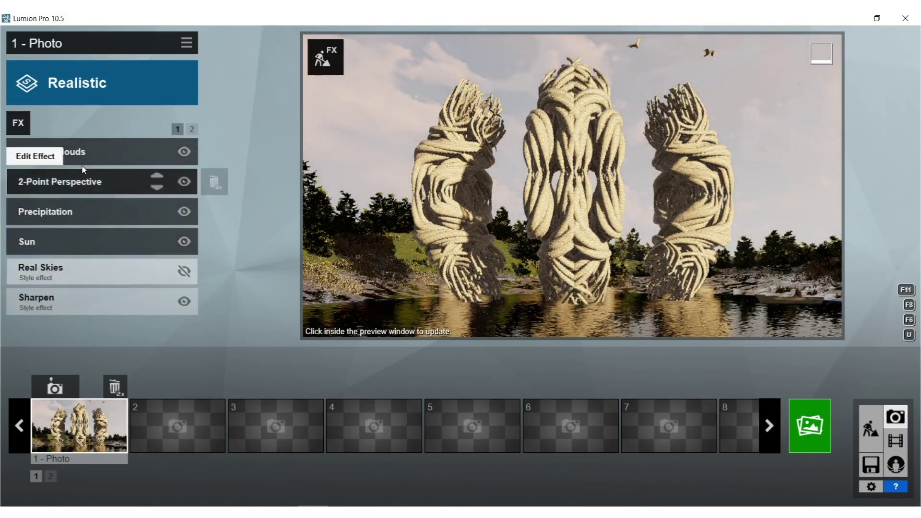
{"action": "left_click", "coordinate": [61, 215]}
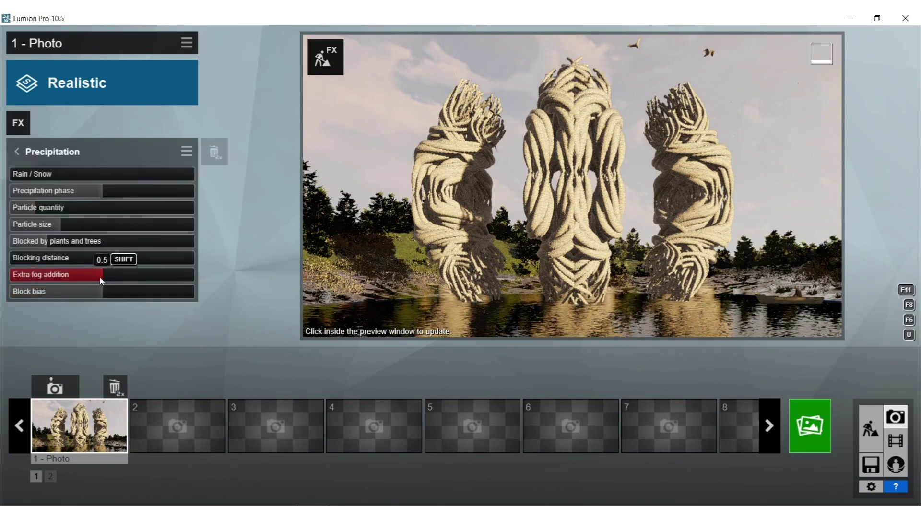
{"action": "left_click_drag", "start_coordinate": [236, 276], "coordinate": [268, 275]}
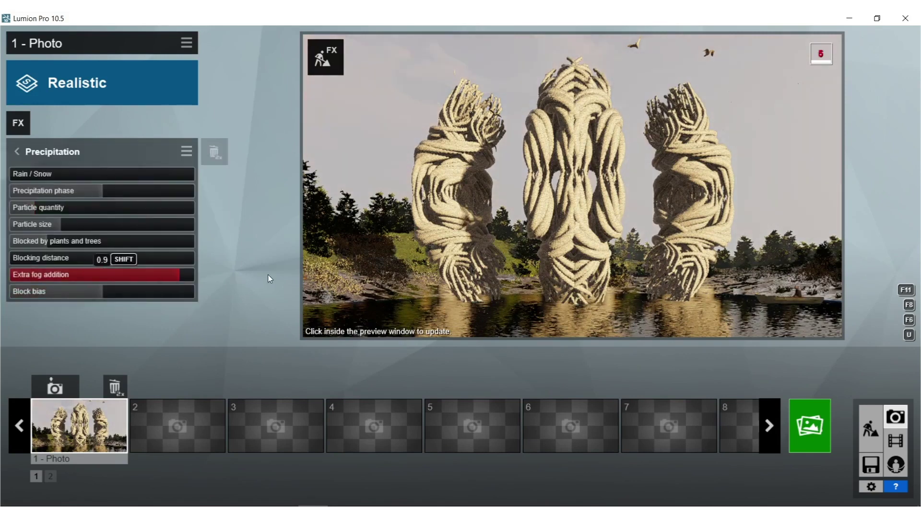
{"action": "left_click", "coordinate": [171, 274]}
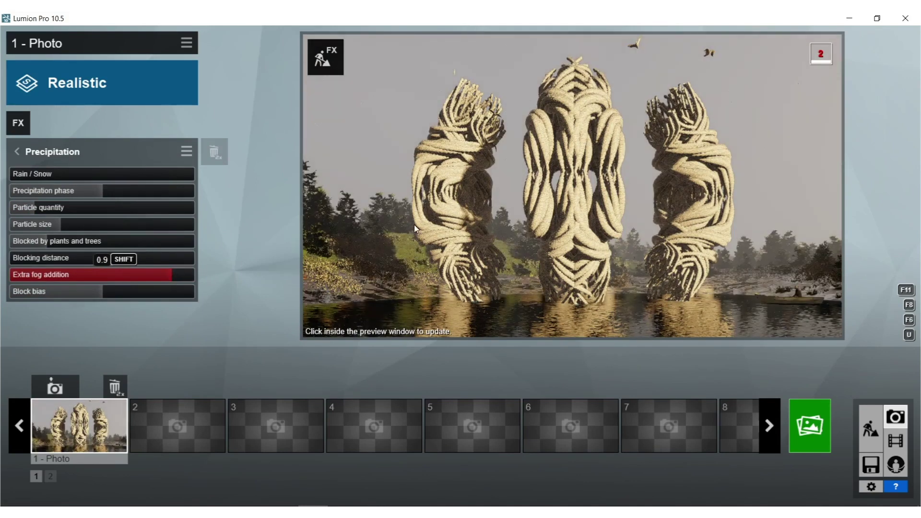
{"action": "mouse_move", "coordinate": [416, 228]}
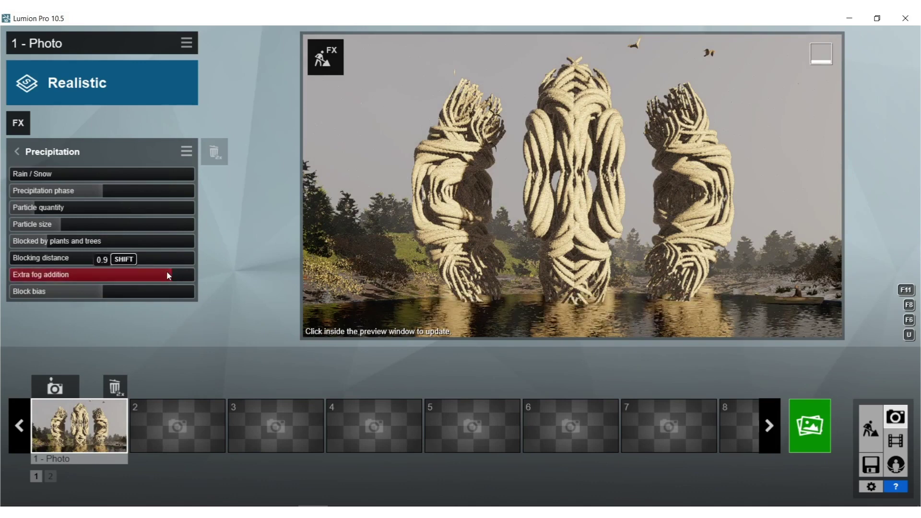
{"action": "left_click_drag", "start_coordinate": [166, 274], "coordinate": [7, 288]}
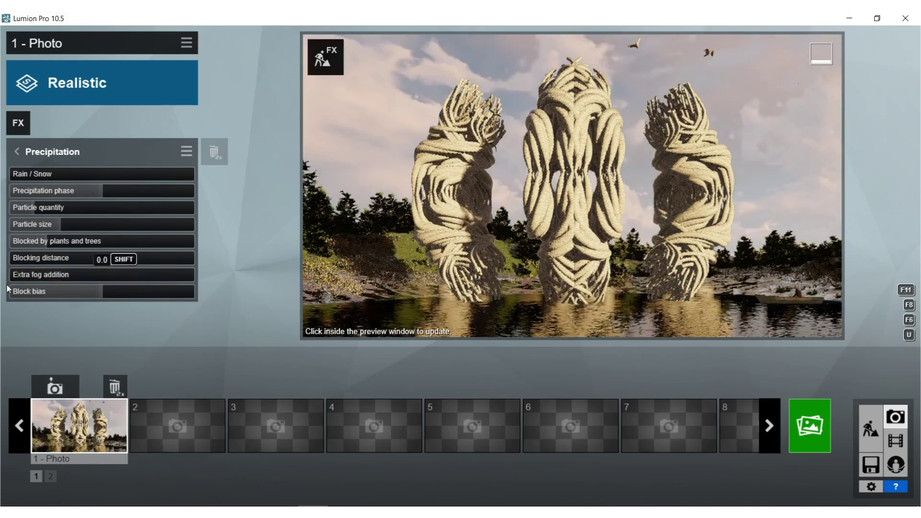
- Add a Fog effect to the photo with fog density 1.6 and a raised fog falloff, and refresh the preview
{"action": "left_click", "coordinate": [18, 124]}
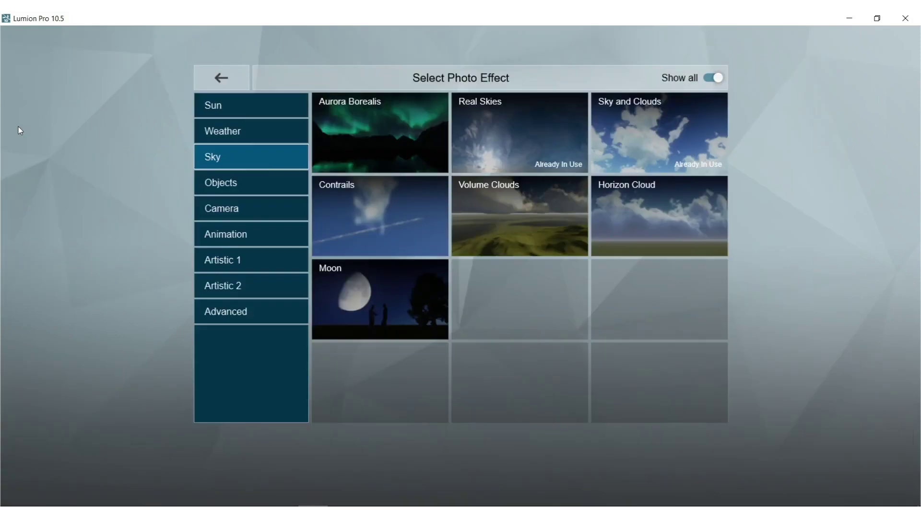
{"action": "left_click", "coordinate": [257, 139]}
{"action": "left_click", "coordinate": [375, 119]}
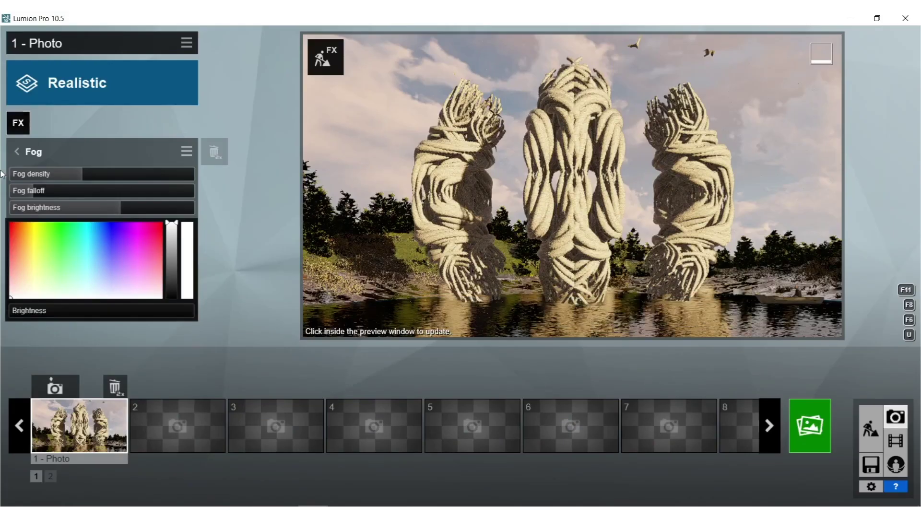
{"action": "left_click_drag", "start_coordinate": [77, 175], "coordinate": [136, 173]}
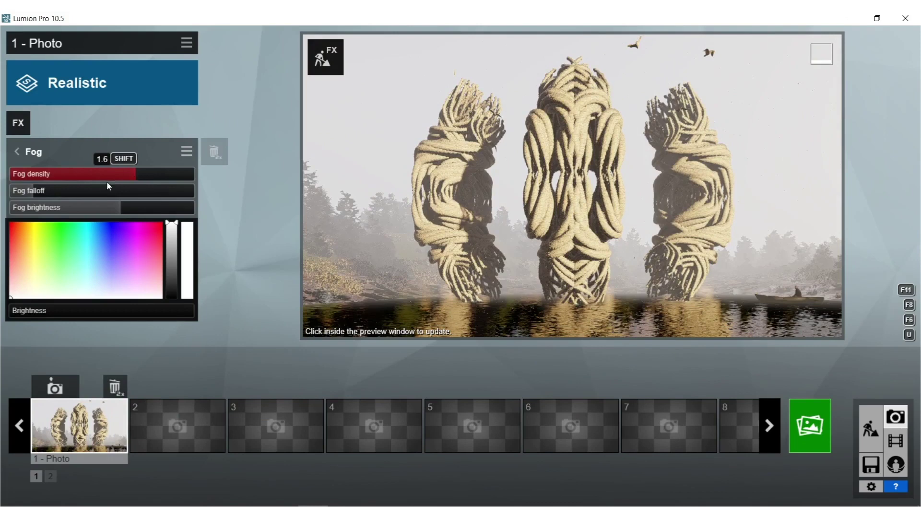
{"action": "left_click_drag", "start_coordinate": [61, 192], "coordinate": [89, 194]}
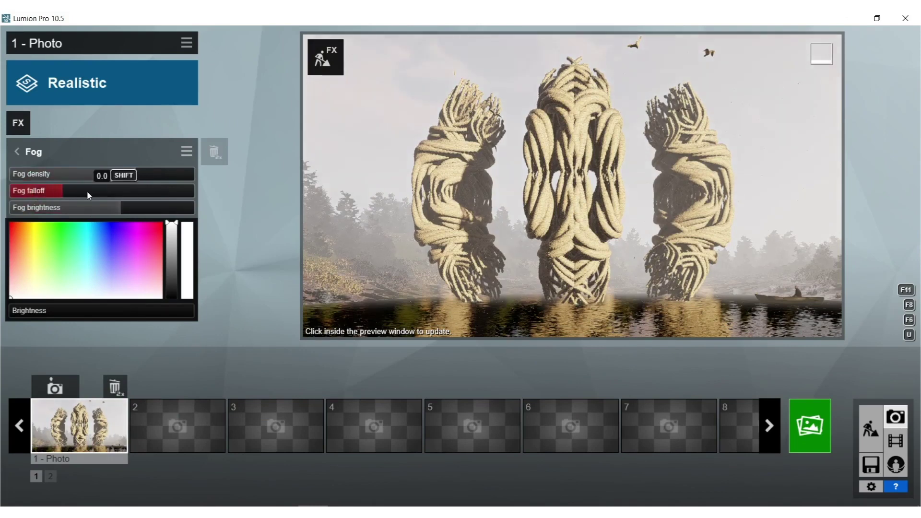
{"action": "left_click", "coordinate": [580, 206]}
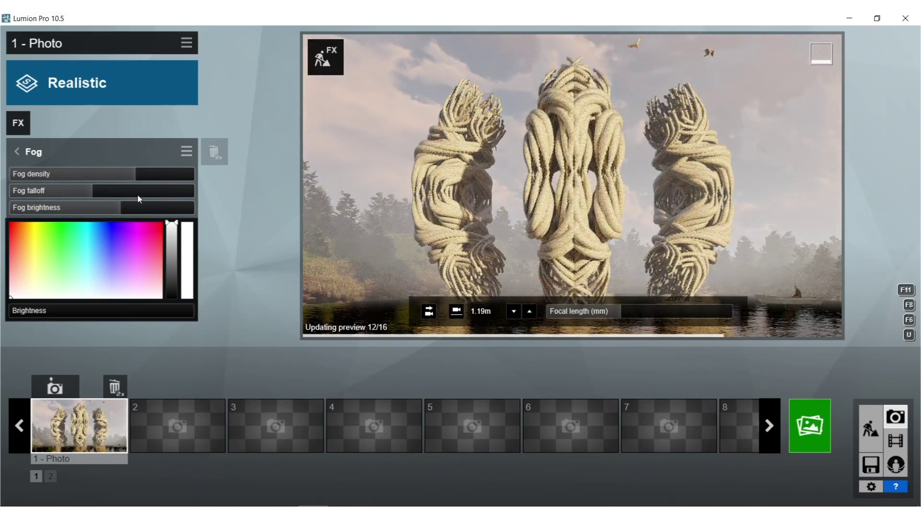
- Lower the Sun effect's height to 8.8° and refresh the photo preview
{"action": "left_click", "coordinate": [19, 152]}
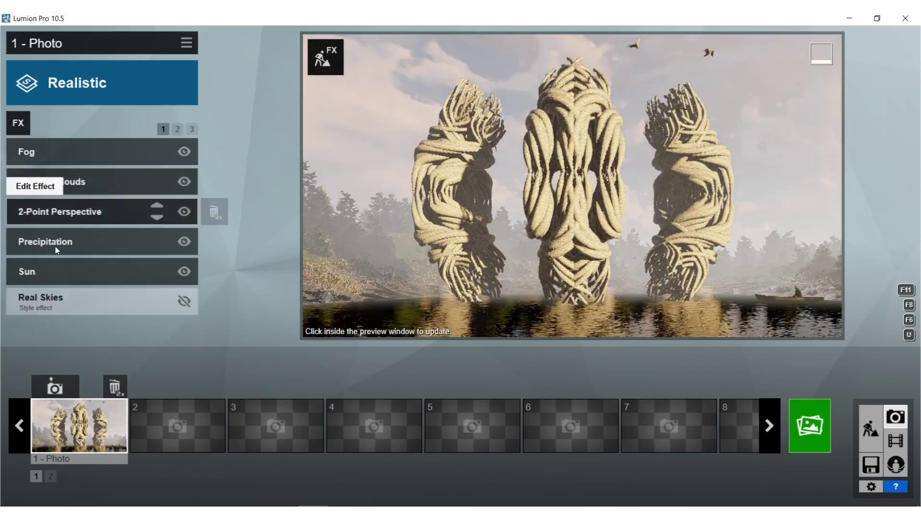
{"action": "left_click", "coordinate": [56, 266]}
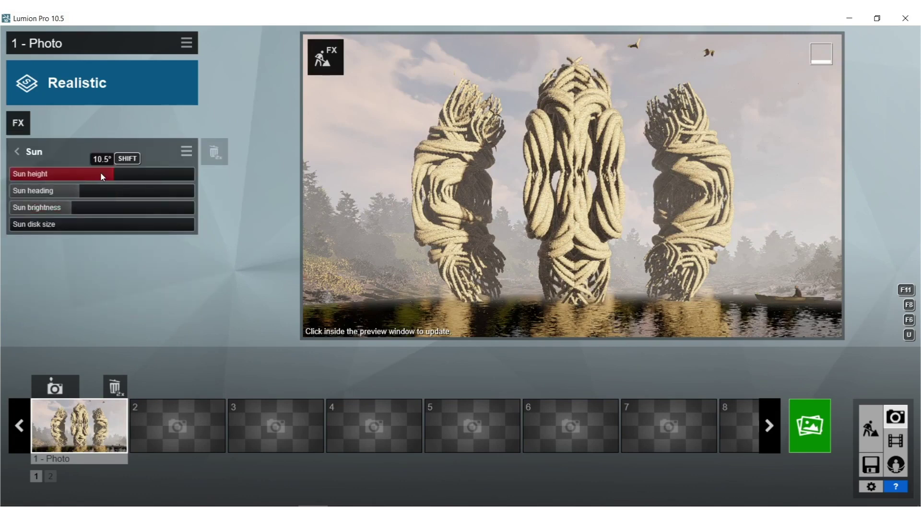
{"action": "left_click", "coordinate": [109, 175]}
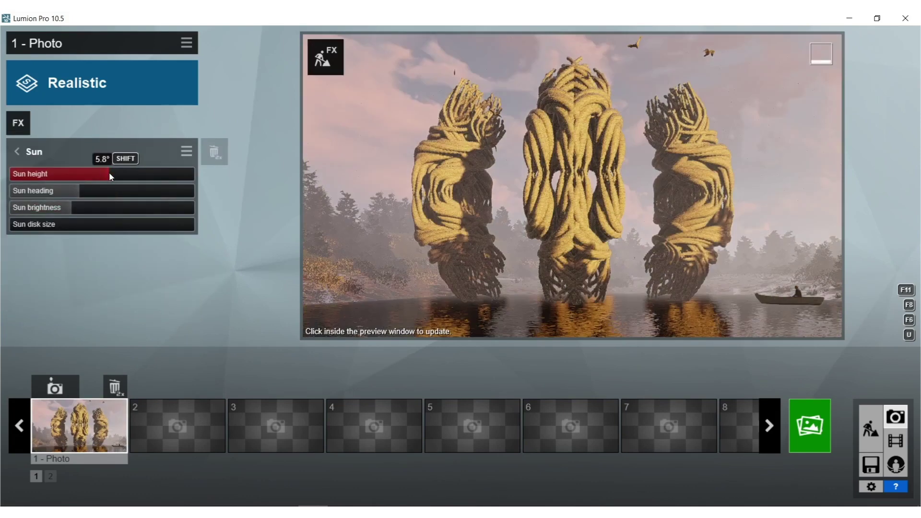
{"action": "left_click_drag", "start_coordinate": [109, 175], "coordinate": [113, 175]}
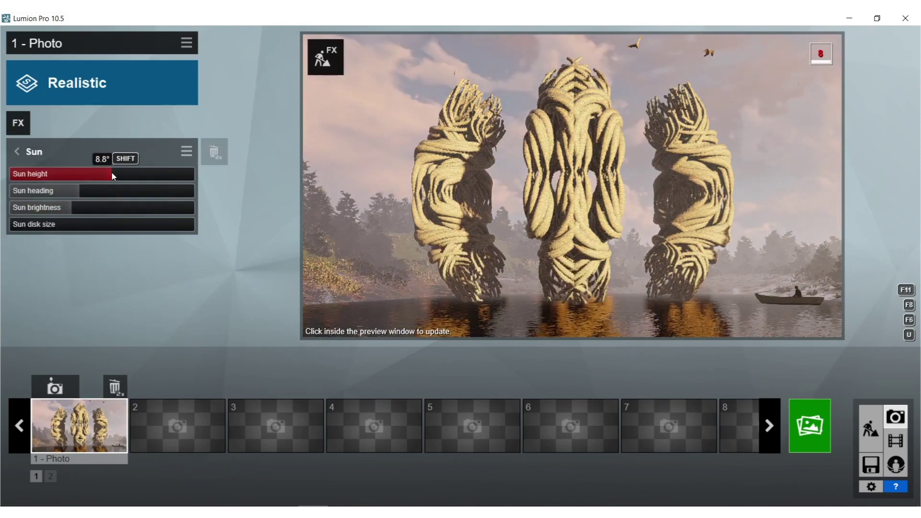
{"action": "left_click", "coordinate": [451, 158]}
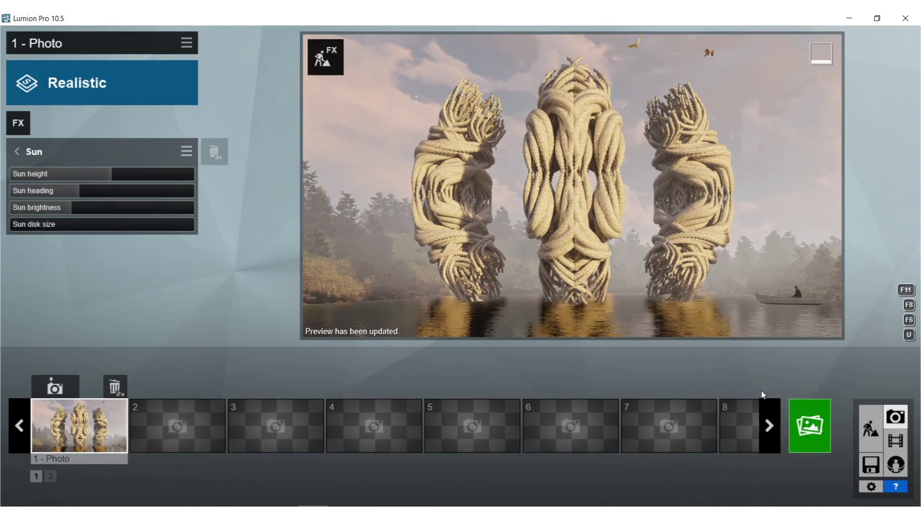
- Render the current shot at Desktop size 1920x1080 and save it as JPG file 108 in the SPEED > BOOK folder
{"action": "left_click", "coordinate": [819, 420]}
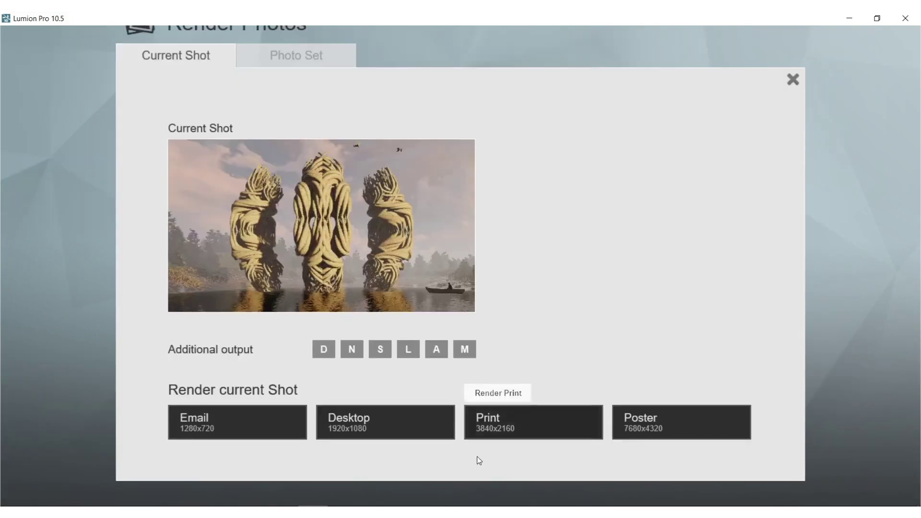
{"action": "left_click", "coordinate": [380, 421]}
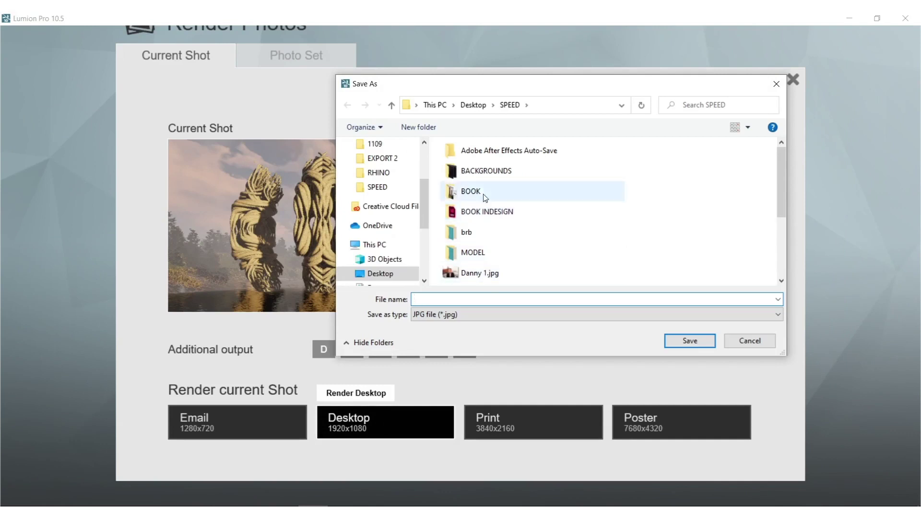
{"action": "double_click", "coordinate": [483, 195]}
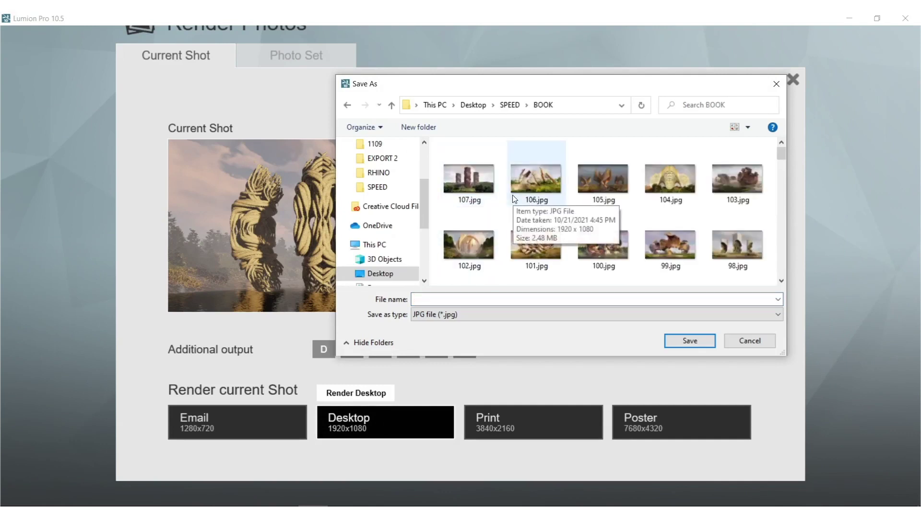
{"action": "left_click", "coordinate": [512, 195]}
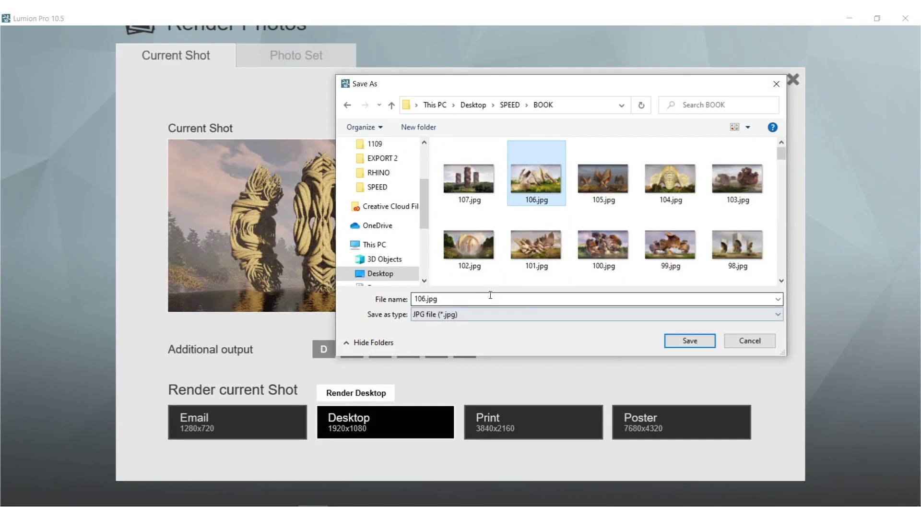
{"action": "left_click_drag", "start_coordinate": [487, 296], "coordinate": [362, 313]}
{"action": "type", "text": "108"}
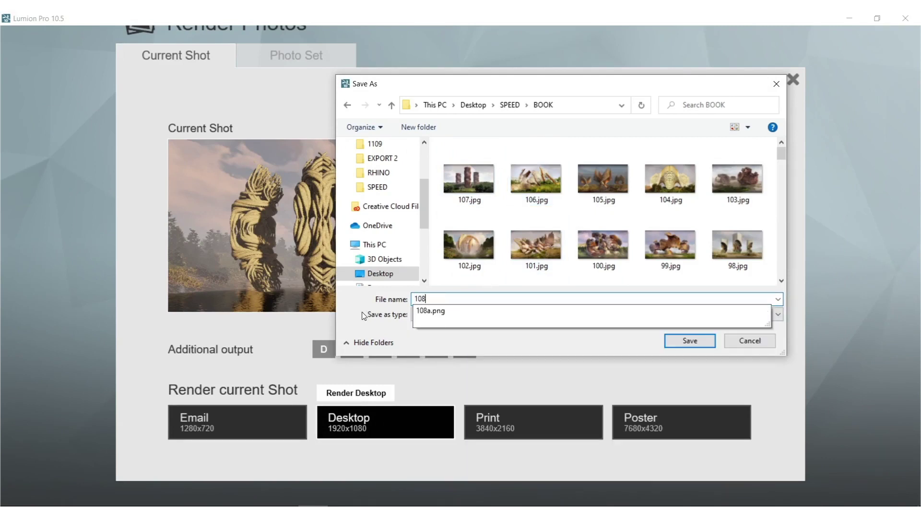
{"action": "left_click", "coordinate": [527, 351]}
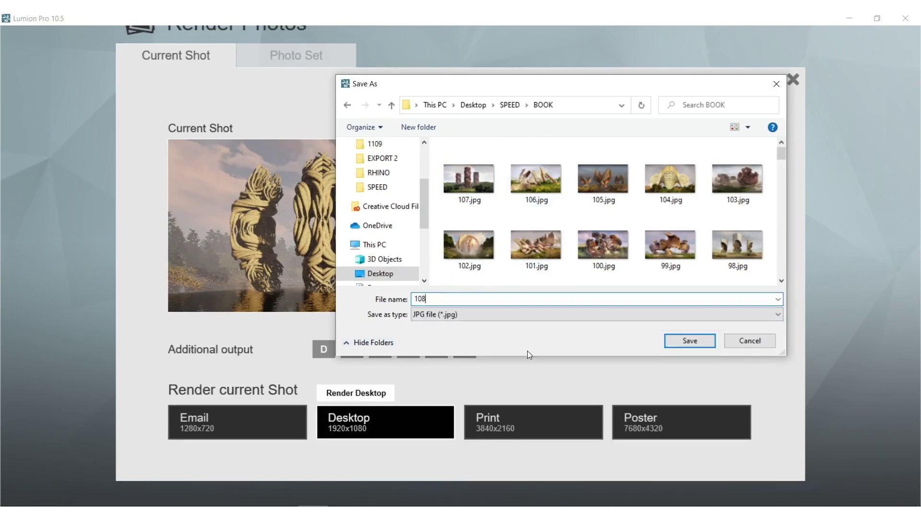
{"action": "left_click", "coordinate": [688, 344]}
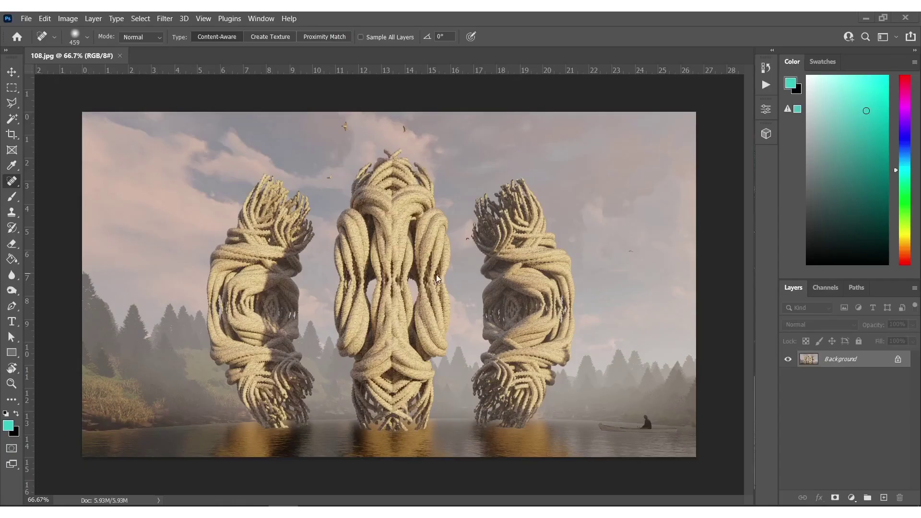
- In Photoshop, lighten the midtones on the columns' shadowed sides with soft strokes at 36% exposure, undoing the excess strokes
{"action": "key", "text": "o"}
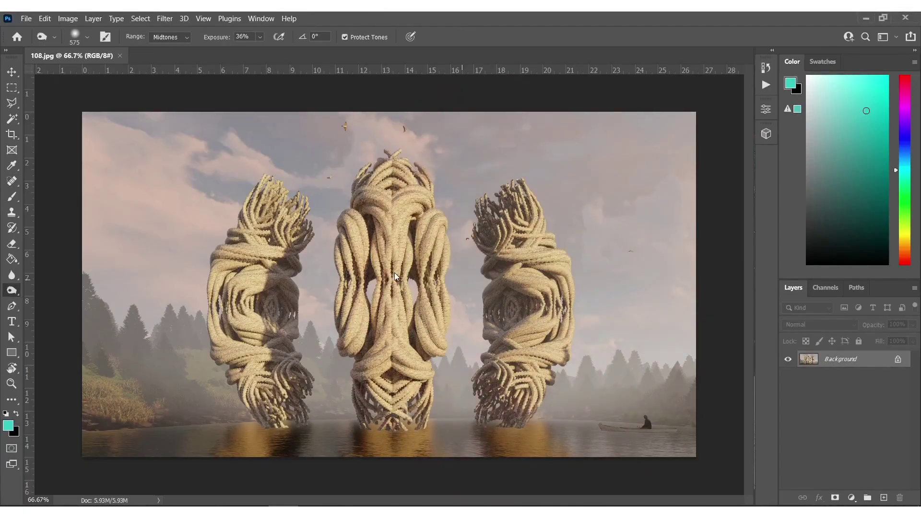
{"action": "left_click_drag", "start_coordinate": [540, 306], "coordinate": [541, 294]}
{"action": "right_click_drag", "start_coordinate": [561, 282], "coordinate": [458, 289], "text": "alt"}
{"action": "mouse_move", "coordinate": [410, 223]}
{"action": "left_mouse_down"}
{"action": "mouse_move", "coordinate": [400, 269]}
{"action": "mouse_move", "coordinate": [453, 260]}
{"action": "mouse_move", "coordinate": [429, 367]}
{"action": "left_mouse_up"}
{"action": "right_click_drag", "start_coordinate": [430, 320], "coordinate": [458, 319], "text": "alt"}
{"action": "key", "text": "ctrl+z"}
{"action": "key", "text": "ctrl+z"}
{"action": "key", "text": "ctrl+z"}
{"action": "mouse_move", "coordinate": [427, 234]}
{"action": "left_mouse_down"}
{"action": "mouse_move", "coordinate": [412, 341]}
{"action": "mouse_move", "coordinate": [427, 298]}
{"action": "mouse_move", "coordinate": [426, 240]}
{"action": "left_mouse_up"}
{"action": "mouse_move", "coordinate": [278, 291]}
{"action": "left_mouse_down"}
{"action": "mouse_move", "coordinate": [257, 293]}
{"action": "mouse_move", "coordinate": [238, 352]}
{"action": "mouse_move", "coordinate": [288, 411]}
{"action": "left_mouse_up"}
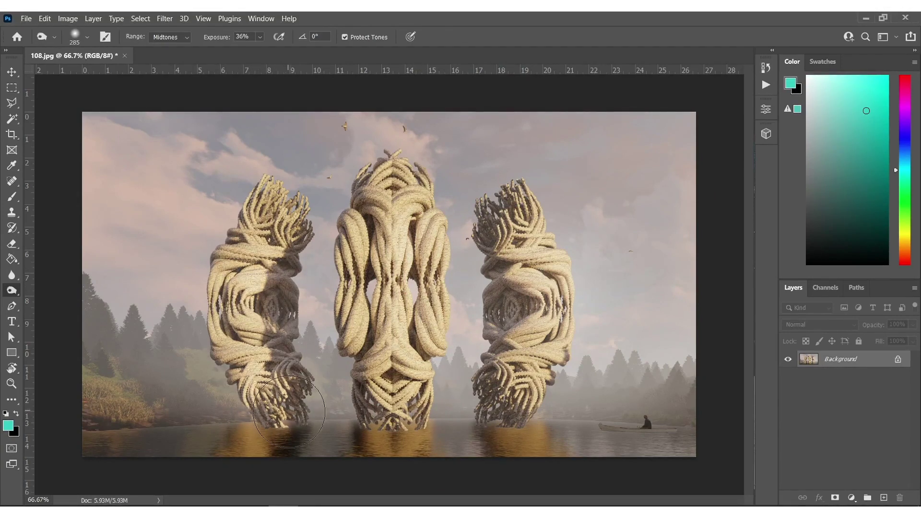
- Retouch the midtones around the rowing boat and the misty shoreline beside the left column with a 439 px brush
{"action": "right_click_drag", "start_coordinate": [603, 412], "coordinate": [637, 413], "text": "alt"}
{"action": "left_click_drag", "start_coordinate": [671, 418], "coordinate": [605, 406]}
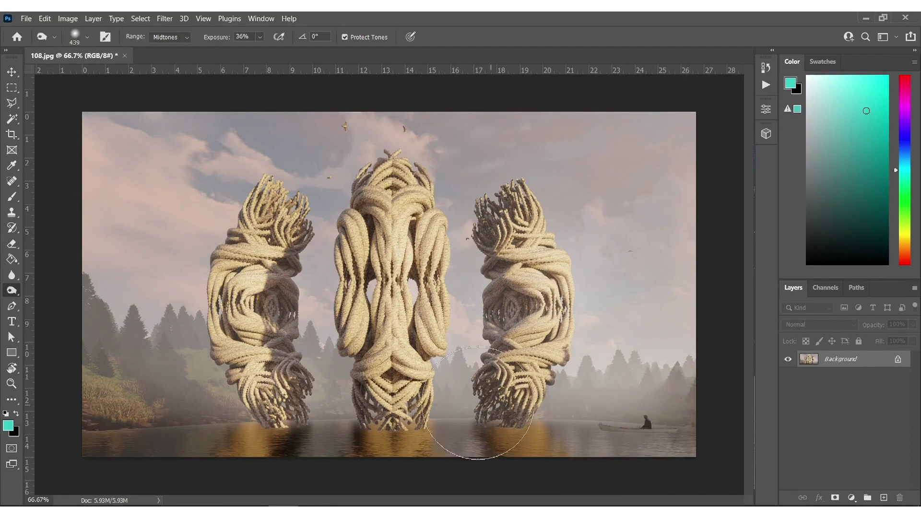
{"action": "mouse_move", "coordinate": [184, 391]}
{"action": "left_mouse_down"}
{"action": "mouse_move", "coordinate": [117, 387]}
{"action": "mouse_move", "coordinate": [114, 368]}
{"action": "mouse_move", "coordinate": [194, 371]}
{"action": "left_mouse_up"}
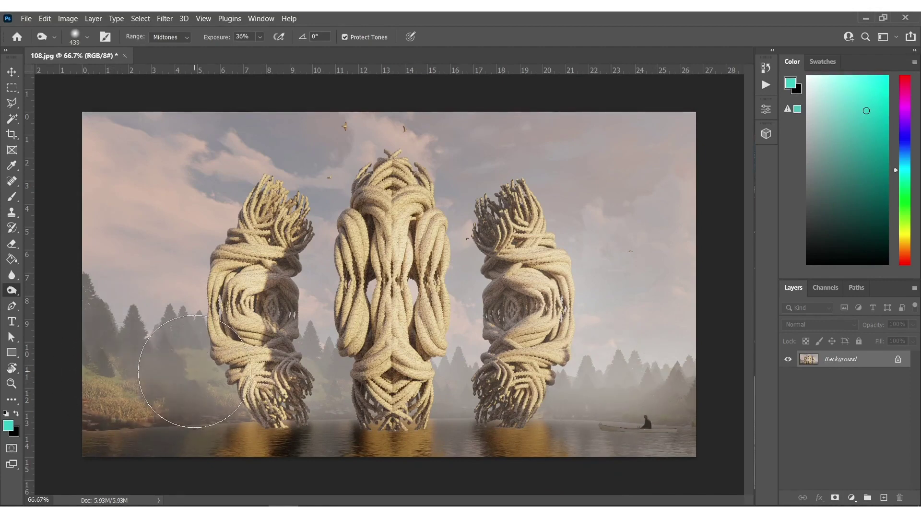
{"action": "key", "text": "ctrl+z"}
{"action": "left_click", "coordinate": [184, 379]}
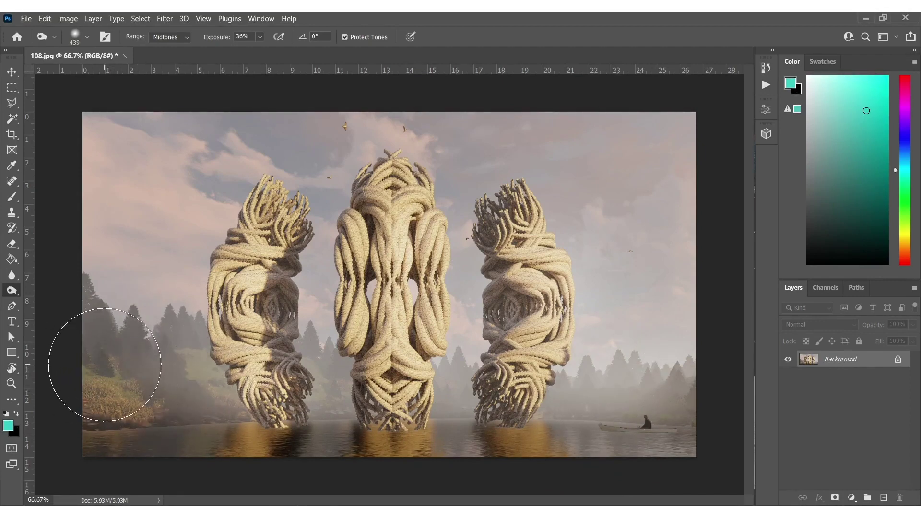
- Try Auto Tone and Auto Color separately on the Background layer, undoing each correction
{"action": "left_click", "coordinate": [67, 18]}
{"action": "left_click", "coordinate": [85, 62]}
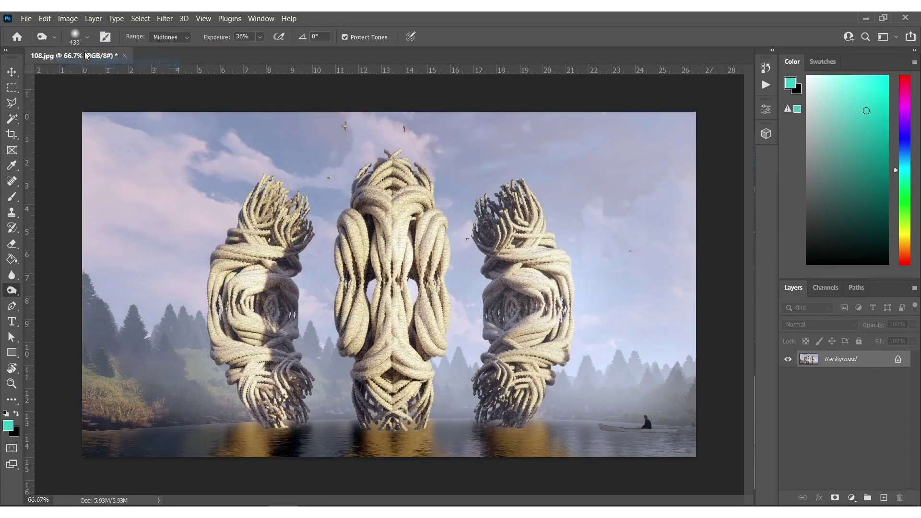
{"action": "key", "text": "ctrl+z"}
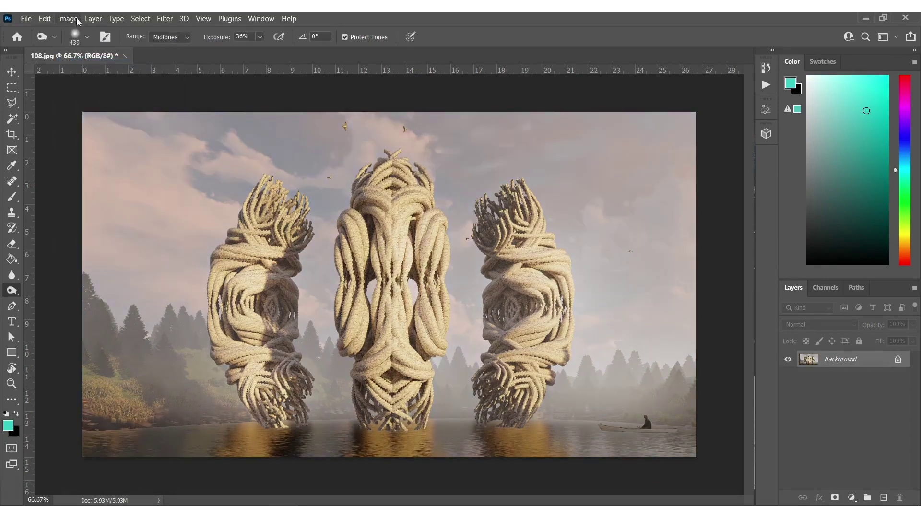
{"action": "left_click", "coordinate": [68, 18]}
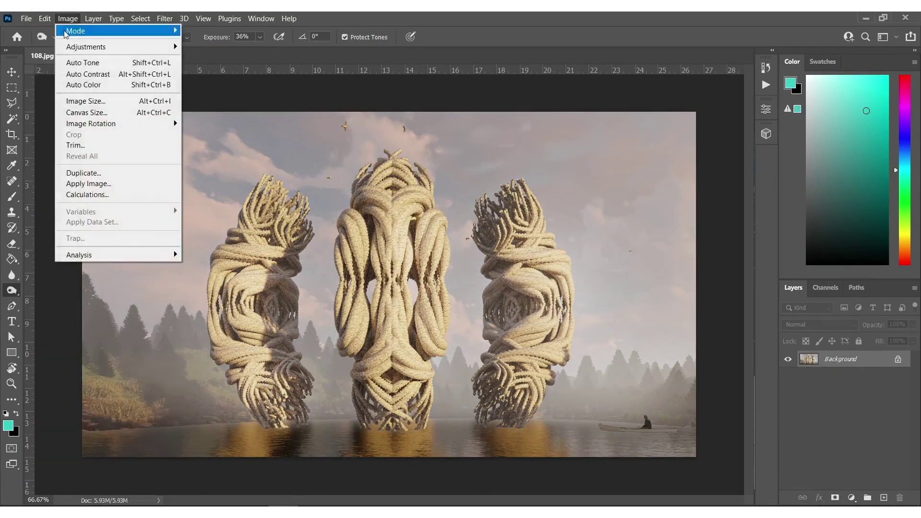
{"action": "left_click", "coordinate": [91, 85]}
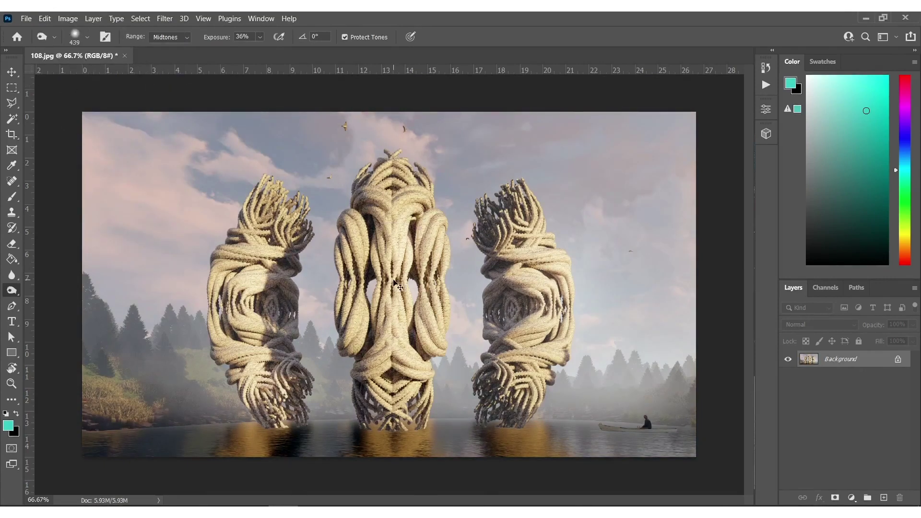
{"action": "key", "text": "ctrl+z"}
- Duplicate the Background layer and correct the copy with Auto Color and Auto Contrast, blended at 59% opacity
{"action": "key", "text": "ctrl+j"}
{"action": "left_click", "coordinate": [67, 18]}
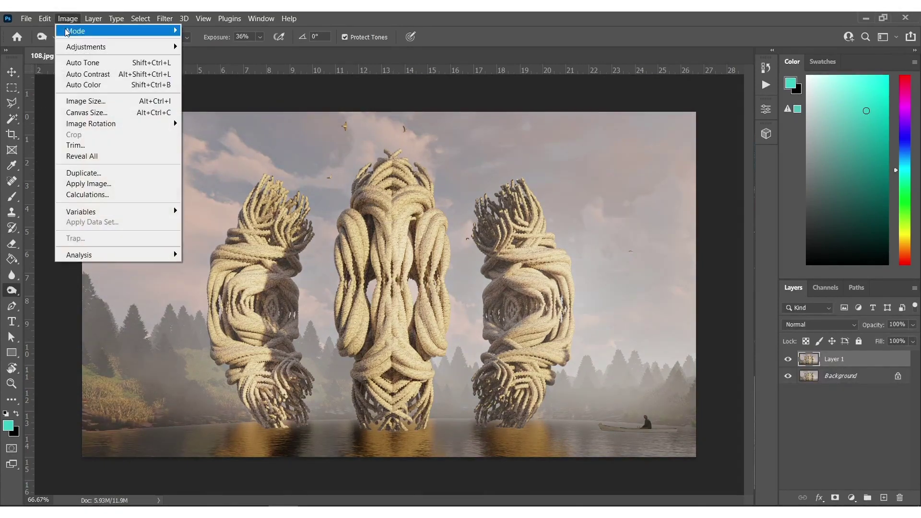
{"action": "left_click", "coordinate": [91, 84]}
{"action": "left_click", "coordinate": [67, 21]}
{"action": "left_click", "coordinate": [84, 75]}
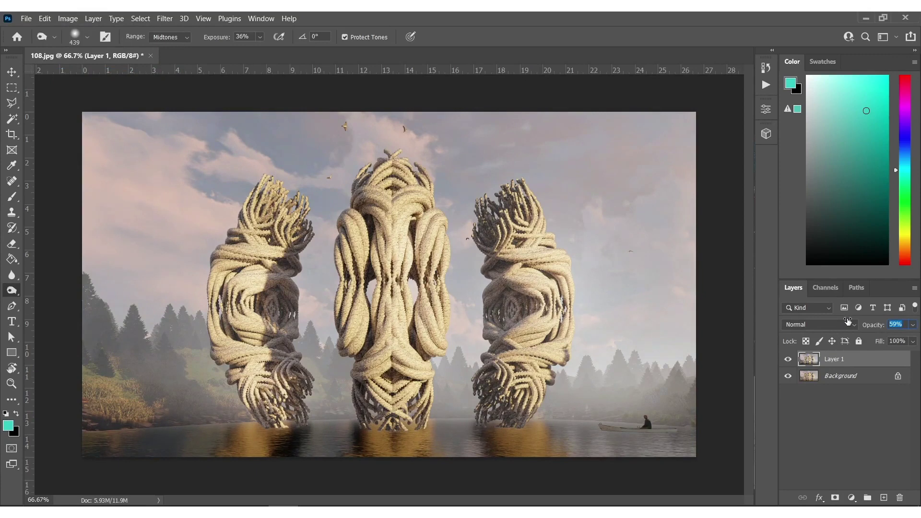
- Flatten the image and retouch the midtones along the water and left shoreline with a 367 px brush at 36% exposure
{"action": "right_click", "coordinate": [835, 378]}
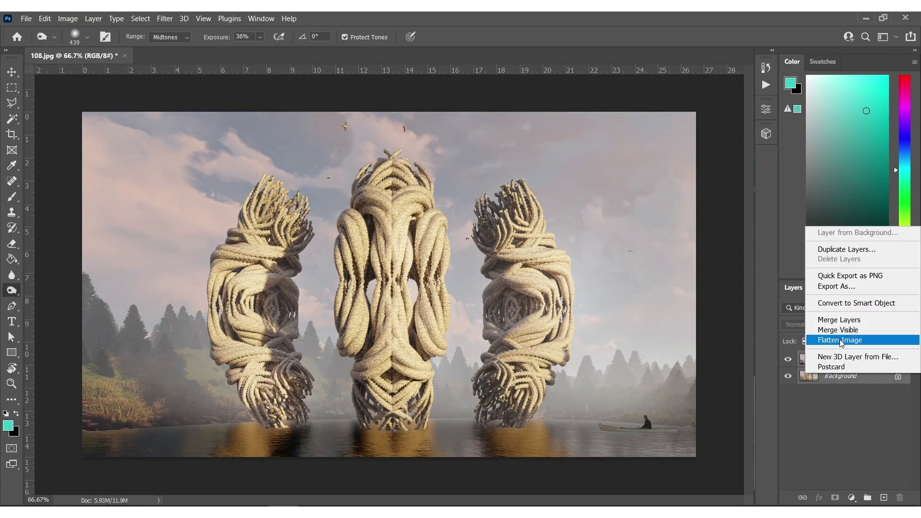
{"action": "left_click", "coordinate": [840, 341]}
{"action": "mouse_move", "coordinate": [620, 430]}
{"action": "right_mouse_down", "text": "alt"}
{"action": "mouse_move", "coordinate": [562, 430]}
{"action": "mouse_move", "coordinate": [610, 438]}
{"action": "right_mouse_up", "text": "alt"}
{"action": "mouse_move", "coordinate": [645, 446]}
{"action": "left_mouse_down"}
{"action": "mouse_move", "coordinate": [282, 463]}
{"action": "mouse_move", "coordinate": [125, 409]}
{"action": "mouse_move", "coordinate": [88, 314]}
{"action": "left_mouse_up"}
- Retouch the midtones across the cloudy sky and on the left shore with a soft 556 px brush at 36% exposure
{"action": "right_click_drag", "start_coordinate": [179, 157], "coordinate": [202, 157], "text": "alt"}
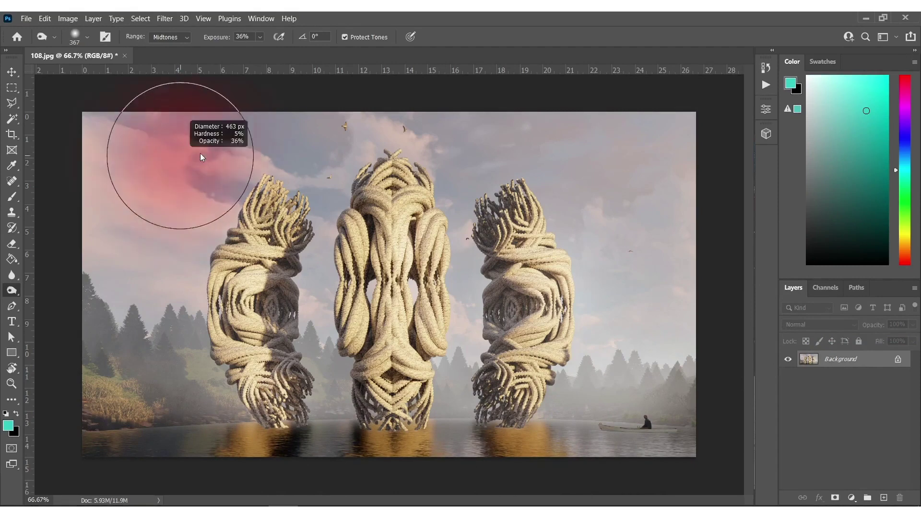
{"action": "mouse_move", "coordinate": [157, 132]}
{"action": "left_mouse_down"}
{"action": "mouse_move", "coordinate": [596, 128]}
{"action": "mouse_move", "coordinate": [613, 144]}
{"action": "left_mouse_up"}
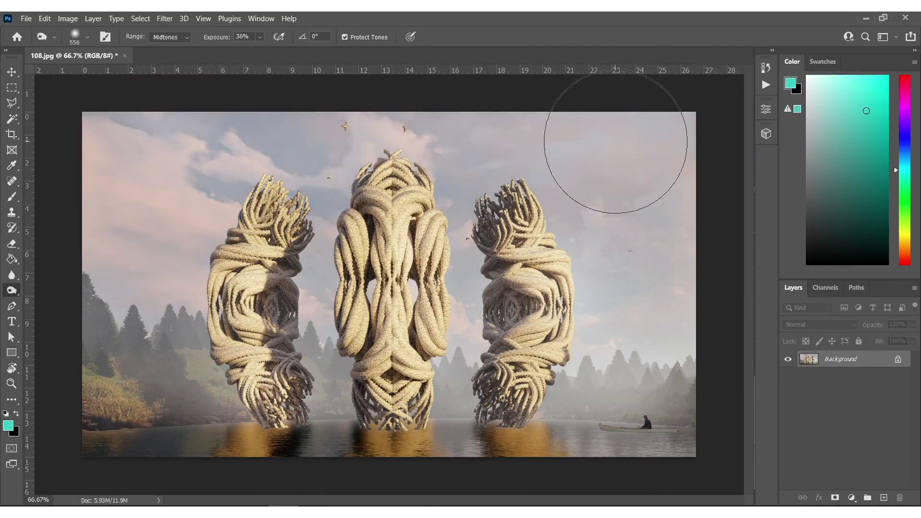
{"action": "mouse_move", "coordinate": [543, 139]}
{"action": "left_mouse_down"}
{"action": "mouse_move", "coordinate": [479, 130]}
{"action": "mouse_move", "coordinate": [678, 120]}
{"action": "mouse_move", "coordinate": [609, 230]}
{"action": "mouse_move", "coordinate": [604, 297]}
{"action": "mouse_move", "coordinate": [634, 293]}
{"action": "mouse_move", "coordinate": [653, 254]}
{"action": "left_mouse_up"}
{"action": "left_click_drag", "start_coordinate": [137, 371], "coordinate": [136, 365]}
- Increase the flattened image's overall saturation slightly with a Hue/Saturation adjustment
{"action": "key", "text": "ctrl+u"}
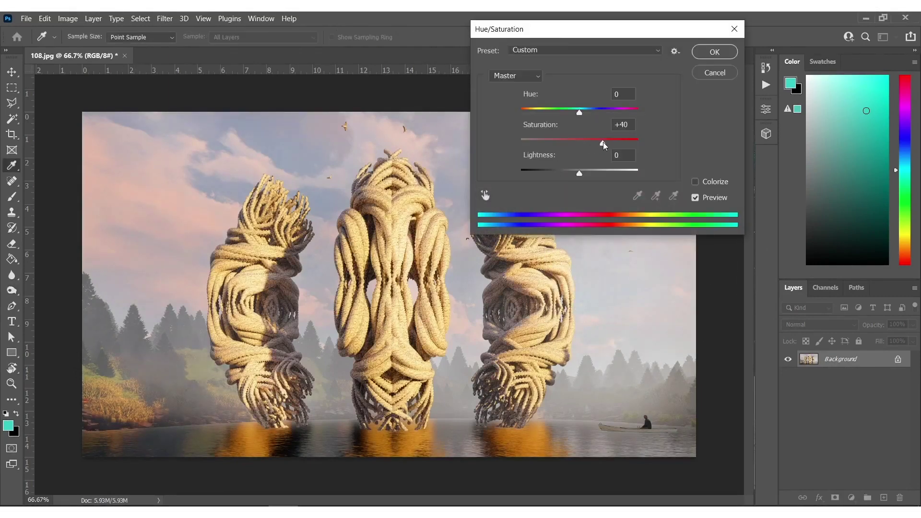
{"action": "left_click_drag", "start_coordinate": [589, 144], "coordinate": [583, 145]}
{"action": "left_click", "coordinate": [725, 54]}
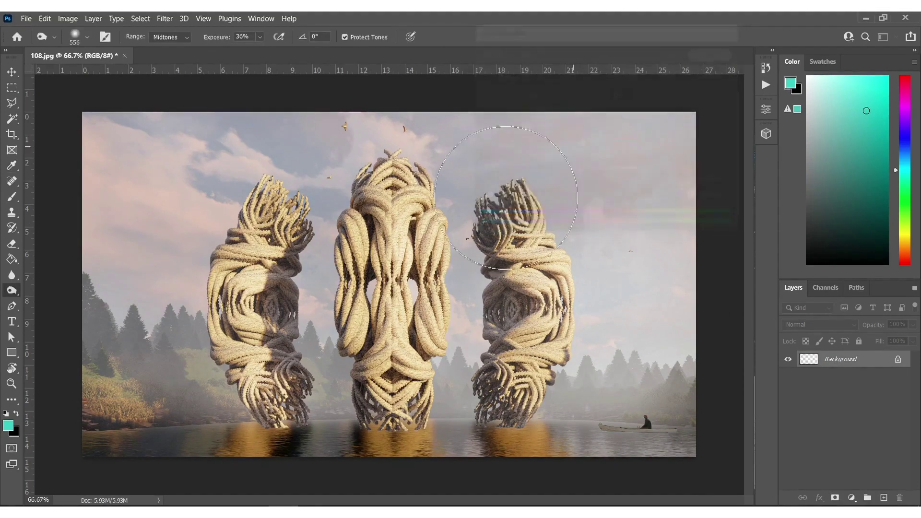
- Create a new layer and paint a soft black vignette along the photo's edges with a 561 px brush
{"action": "scroll", "coordinate": [450, 308], "scroll_direction": "down", "scroll_amount": 3, "text": "alt"}
{"action": "key", "text": "ctrl+shift+n"}
{"action": "key", "text": "Return"}
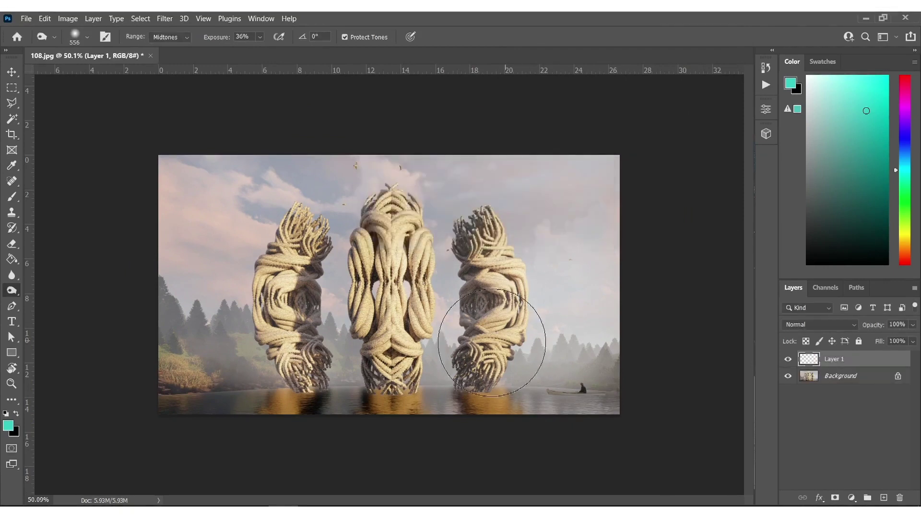
{"action": "scroll", "coordinate": [432, 314], "scroll_direction": "down", "scroll_amount": 2, "text": "alt"}
{"action": "key", "text": "b"}
{"action": "mouse_move", "coordinate": [297, 372]}
{"action": "right_mouse_down", "text": "alt"}
{"action": "mouse_move", "coordinate": [327, 368]}
{"action": "mouse_move", "coordinate": [336, 379]}
{"action": "right_mouse_up", "text": "alt"}
{"action": "key", "text": "d"}
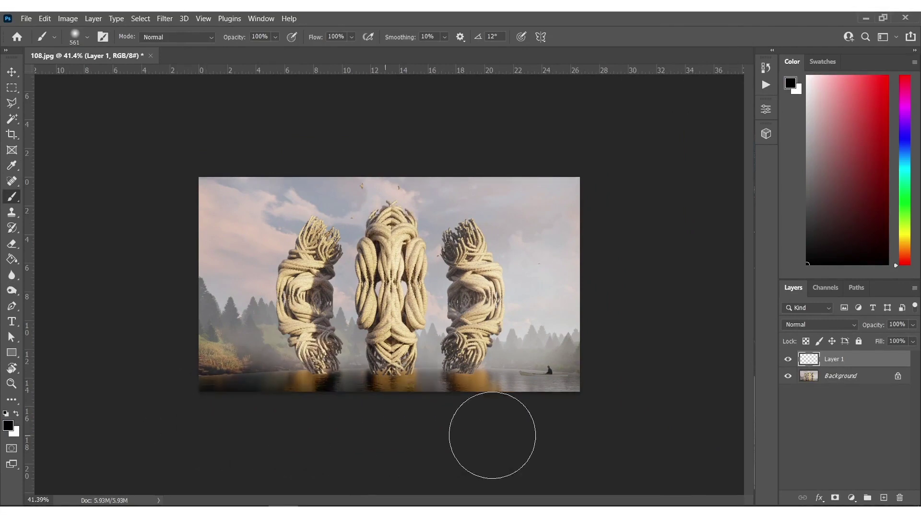
{"action": "mouse_move", "coordinate": [678, 154]}
{"action": "left_mouse_down"}
{"action": "mouse_move", "coordinate": [494, 133]}
{"action": "mouse_move", "coordinate": [107, 158]}
{"action": "mouse_move", "coordinate": [415, 128]}
{"action": "mouse_move", "coordinate": [660, 144]}
{"action": "left_mouse_up"}
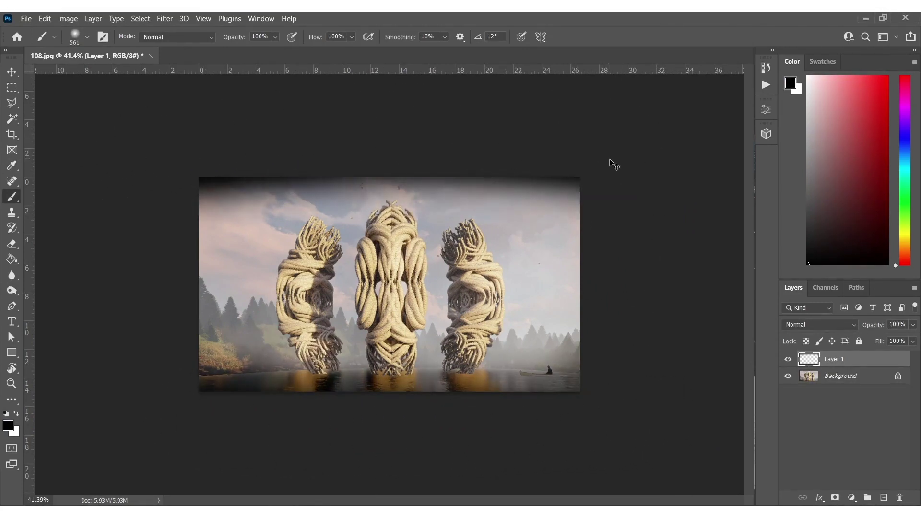
- Reduce the vignette layer's opacity to 64% and stretch it upward to 102.22% height
{"action": "left_click_drag", "start_coordinate": [868, 325], "coordinate": [857, 321]}
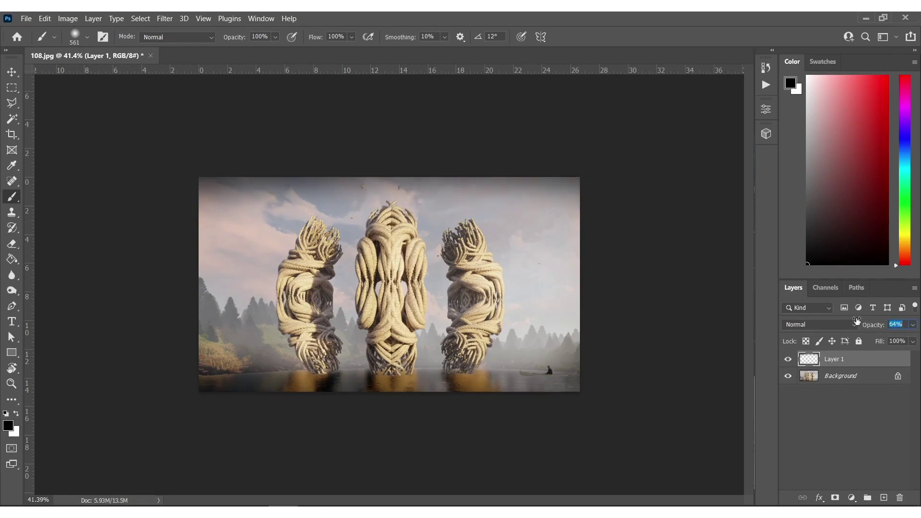
{"action": "key", "text": "ctrl+t"}
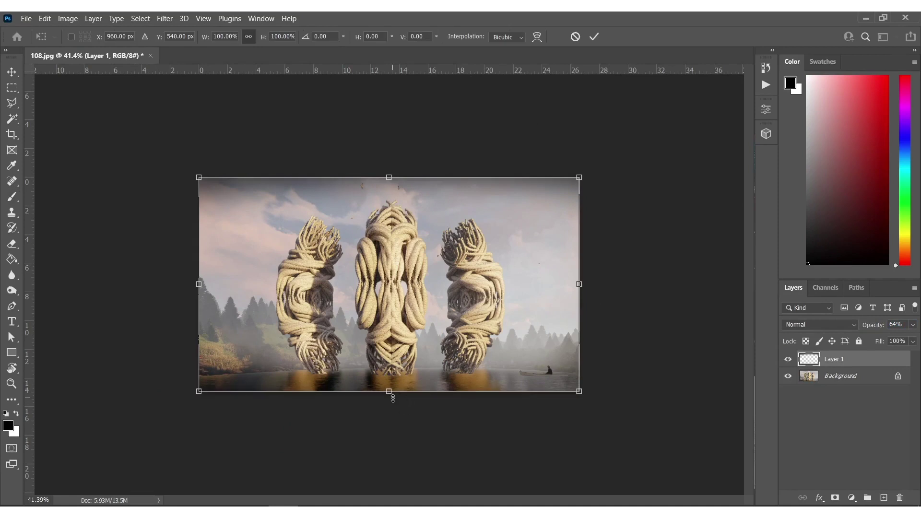
{"action": "left_click_drag", "start_coordinate": [388, 176], "coordinate": [391, 172]}
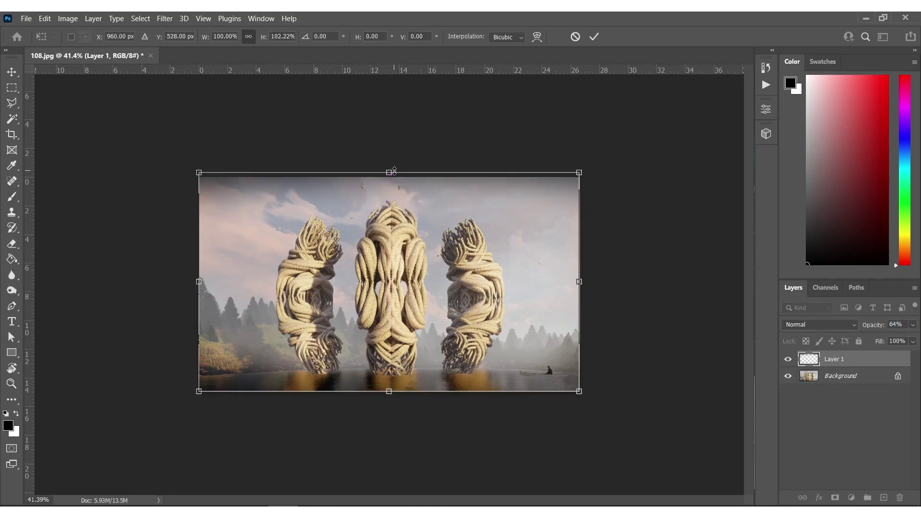
{"action": "key", "text": "Return"}
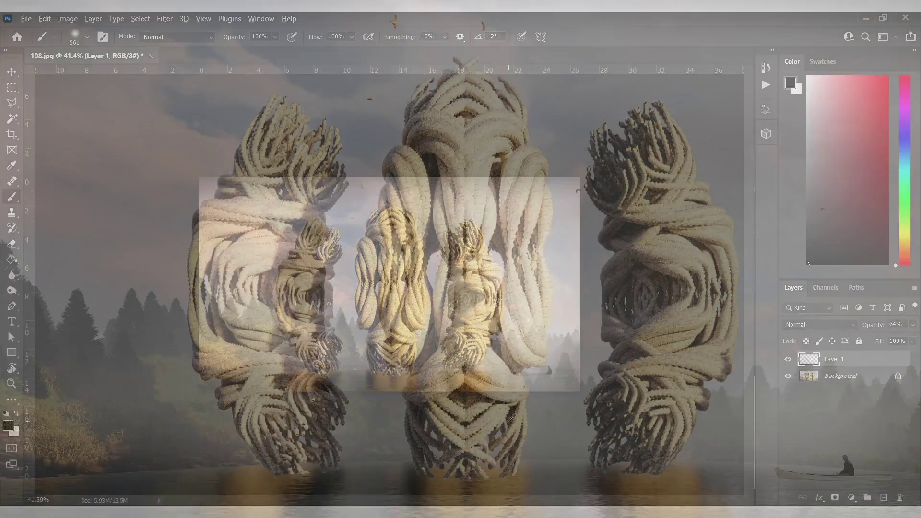